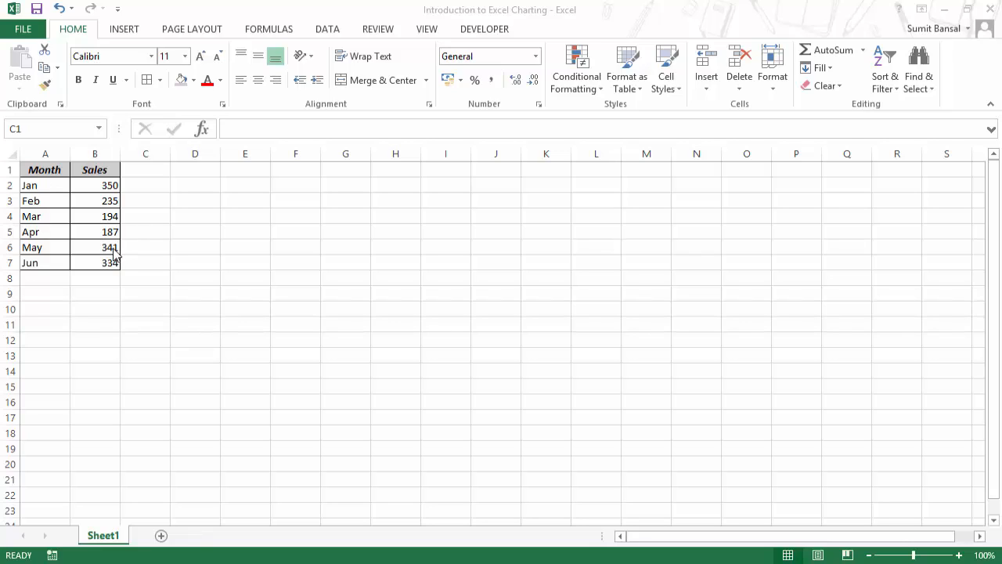
Select A1:B7 and review the recommended charts and the full list of chart types without inserting one.
{"action": "left_click", "coordinate": [253, 228]}
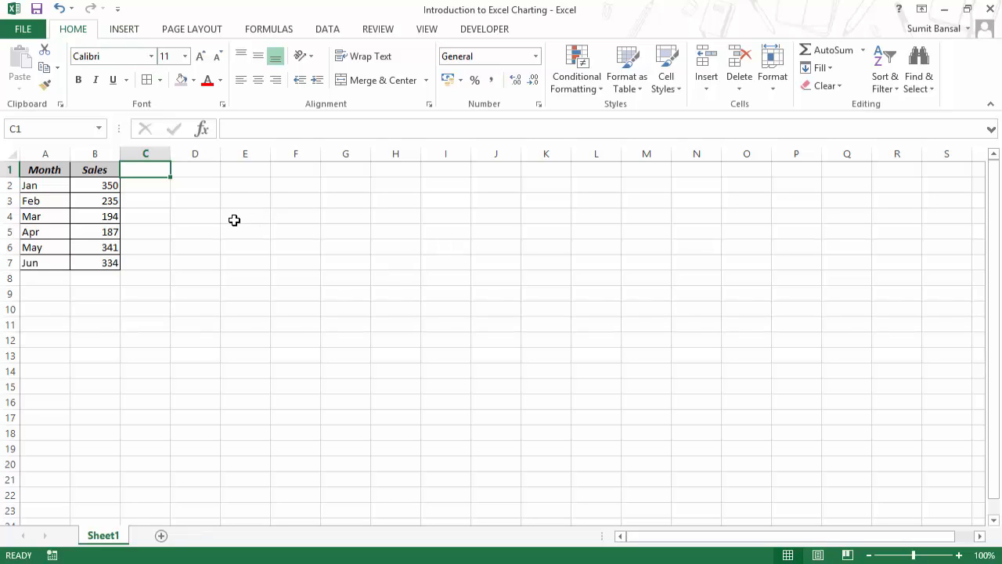
{"action": "left_click_drag", "start_coordinate": [44, 169], "coordinate": [107, 263]}
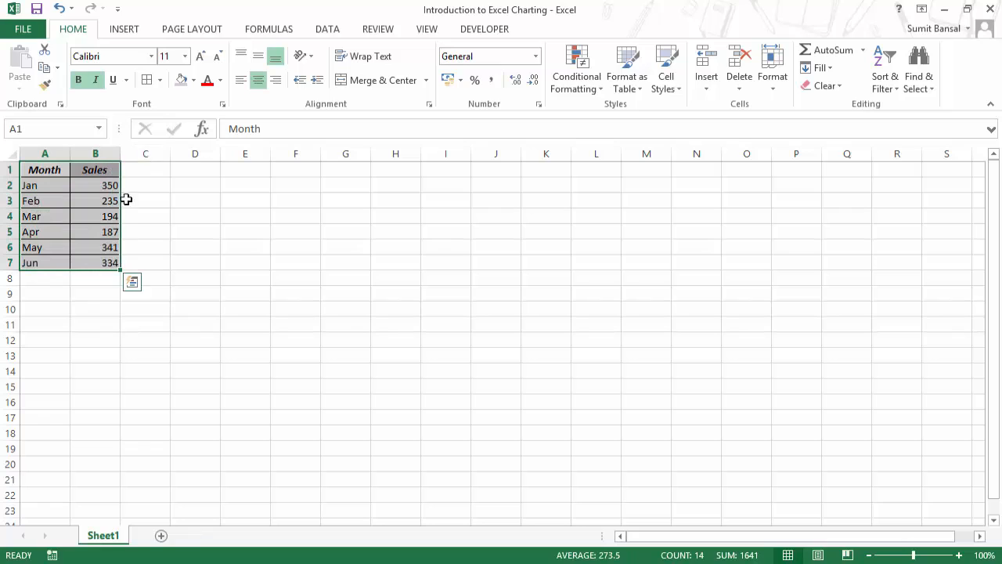
{"action": "left_click", "coordinate": [126, 31]}
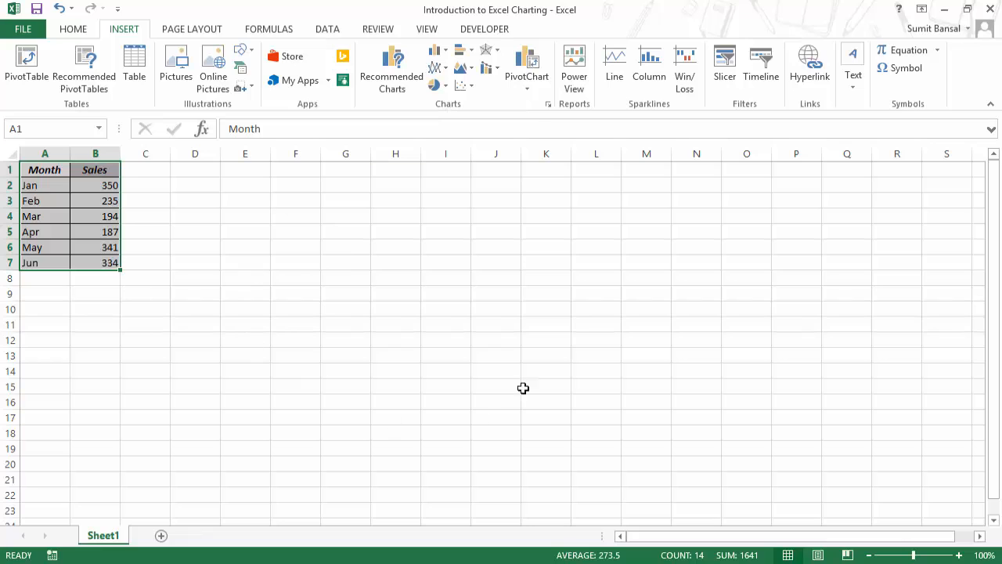
{"action": "left_click", "coordinate": [398, 91]}
{"action": "left_click_drag", "start_coordinate": [565, 50], "coordinate": [549, 103]}
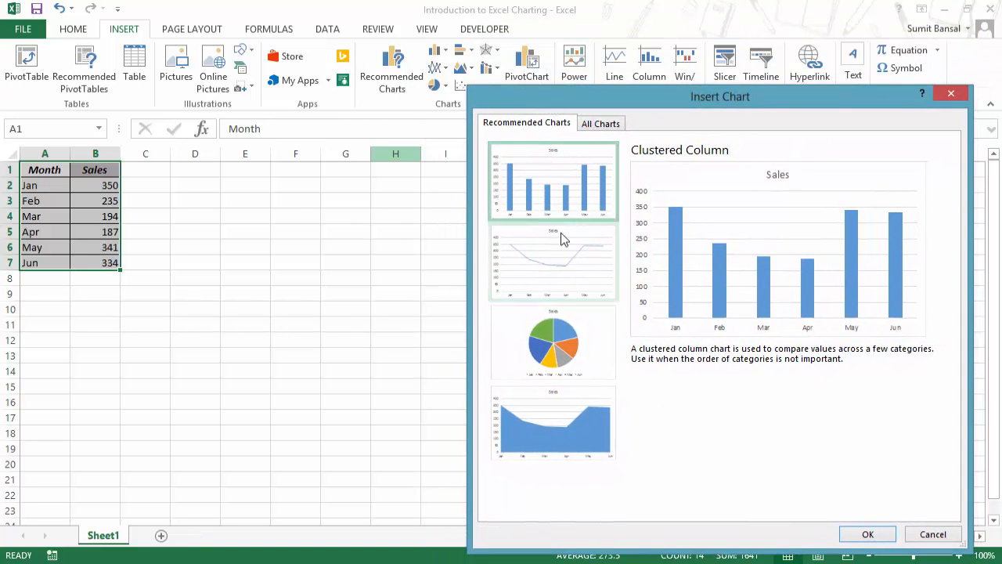
{"action": "left_click", "coordinate": [593, 126]}
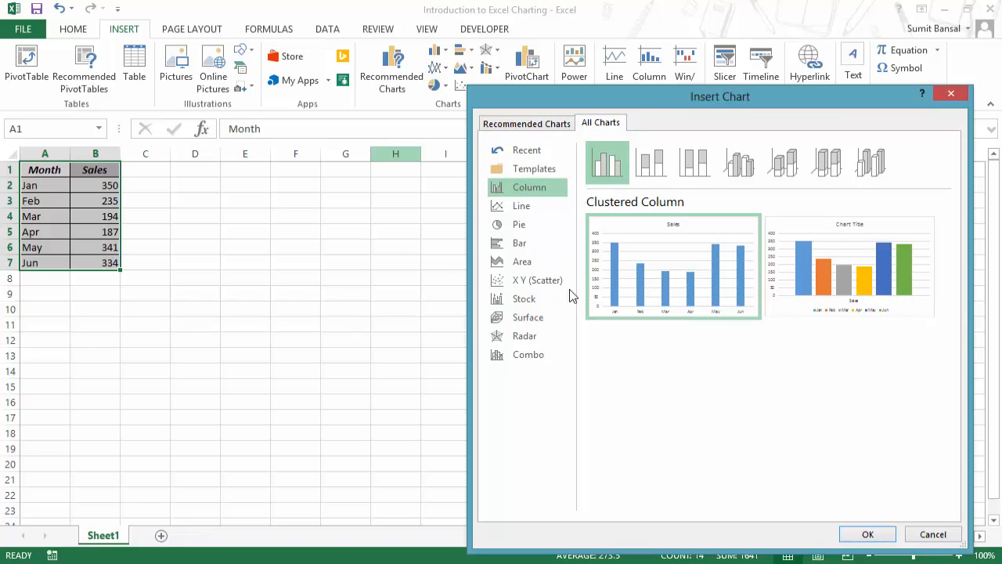
{"action": "left_click", "coordinate": [525, 126]}
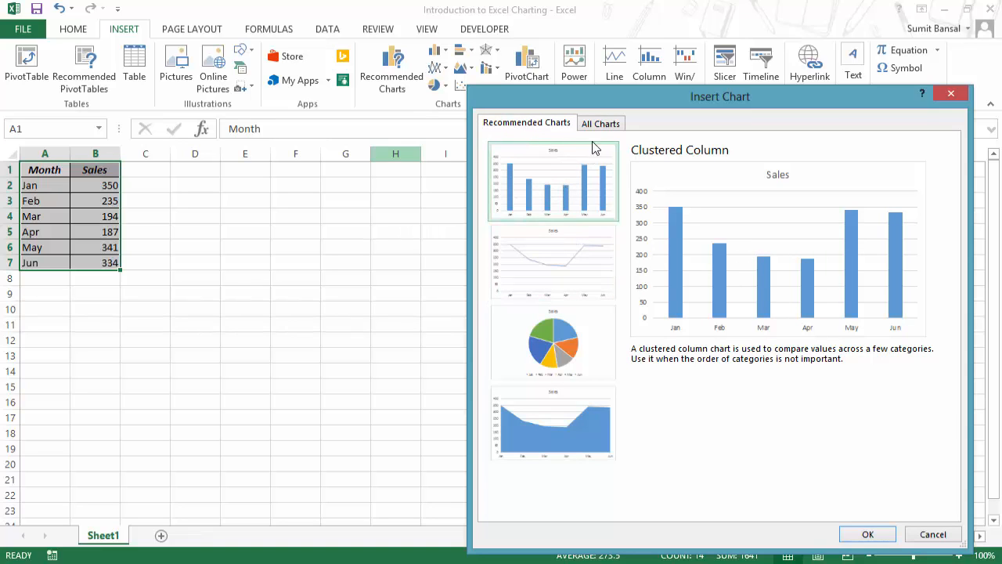
{"action": "left_click", "coordinate": [600, 123]}
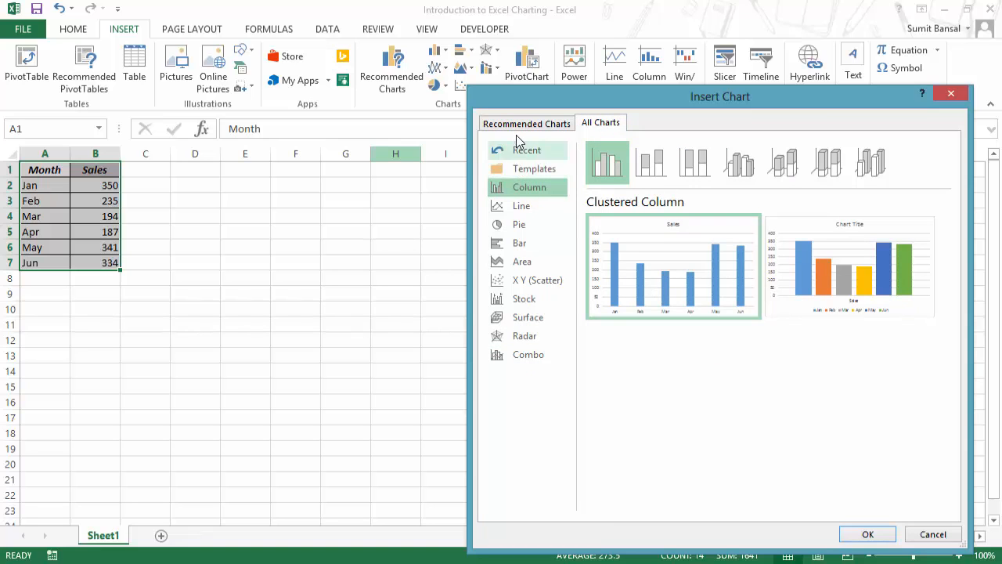
{"action": "left_click", "coordinate": [516, 129]}
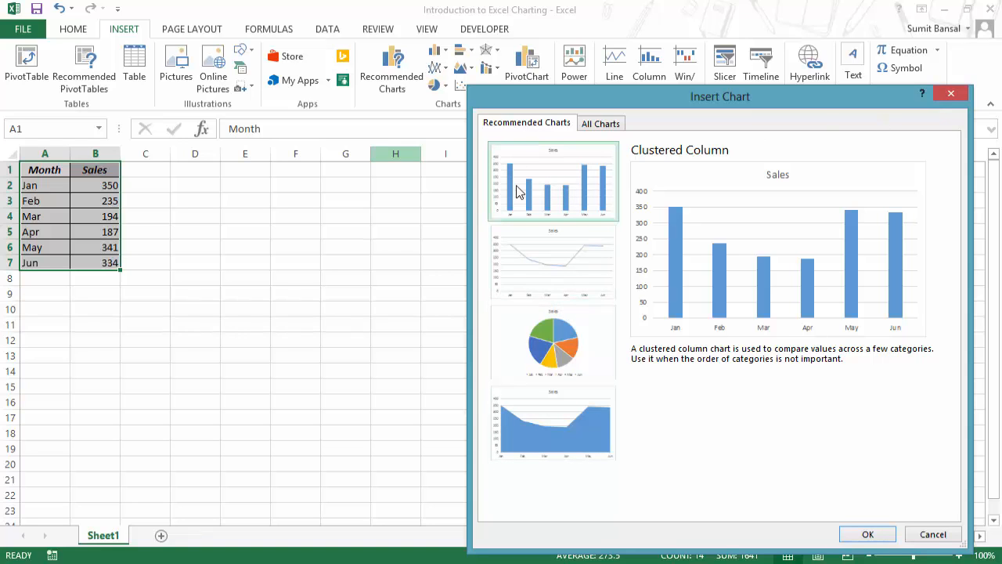
{"action": "left_click", "coordinate": [949, 94]}
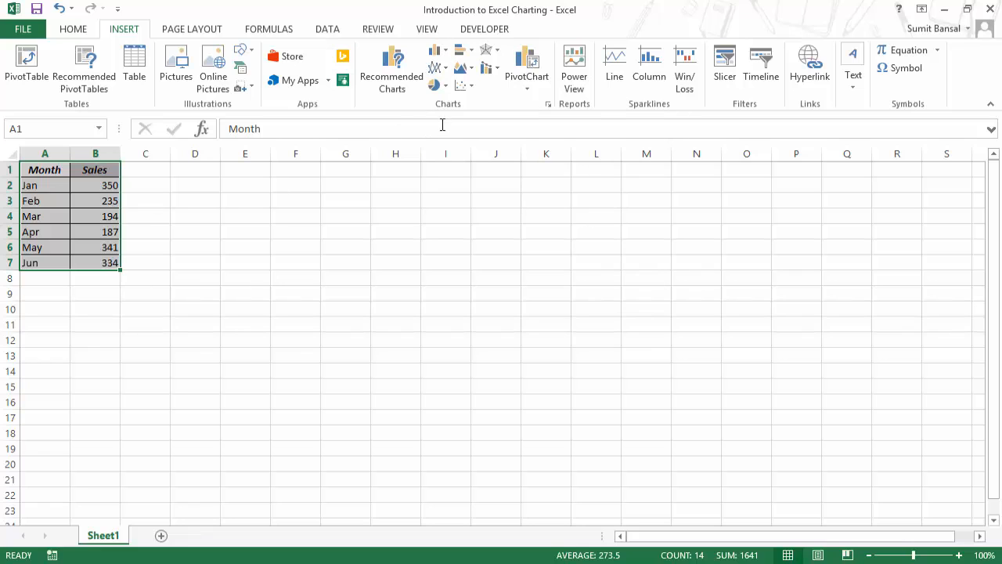
Insert a 2-D clustered column chart of the monthly sales and place it beside the table, starting at column E.
{"action": "left_click", "coordinate": [436, 50]}
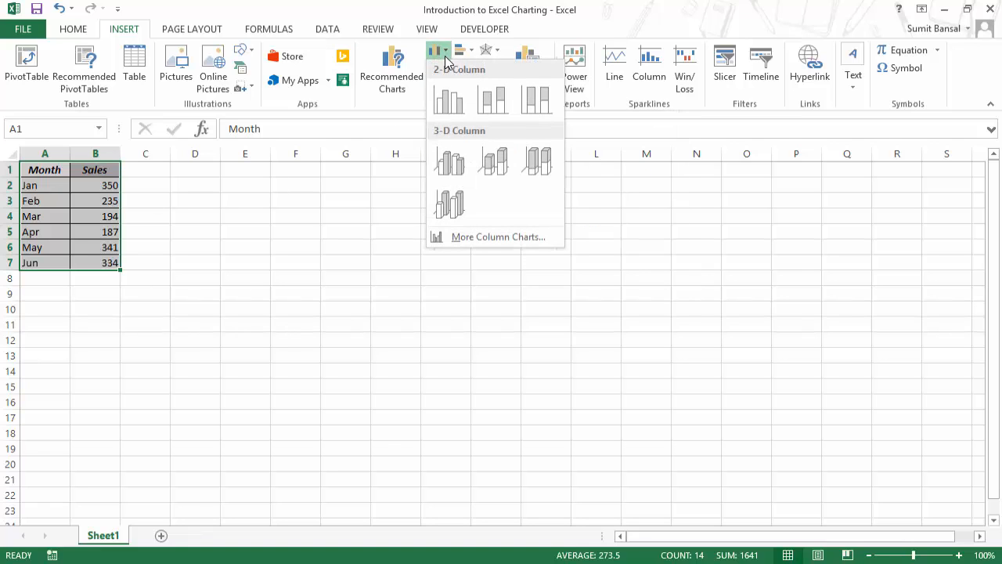
{"action": "left_click", "coordinate": [448, 100]}
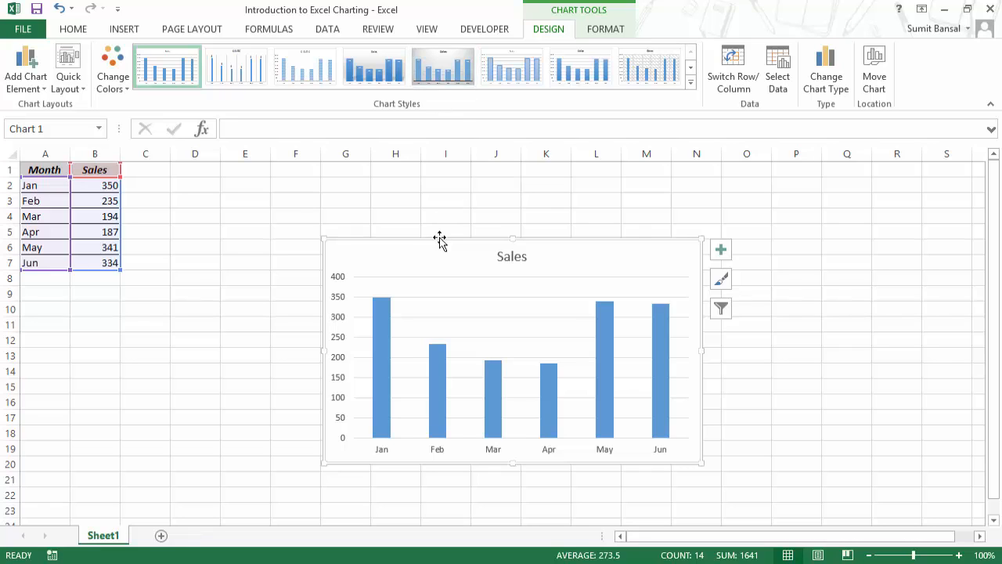
{"action": "left_click_drag", "start_coordinate": [441, 240], "coordinate": [387, 197]}
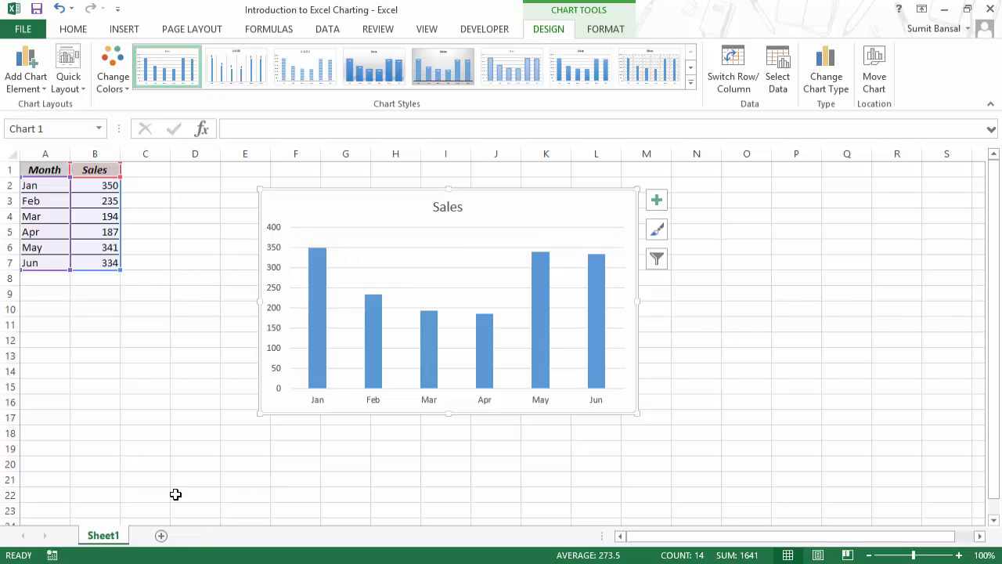
{"action": "left_click_drag", "start_coordinate": [286, 415], "coordinate": [273, 439]}
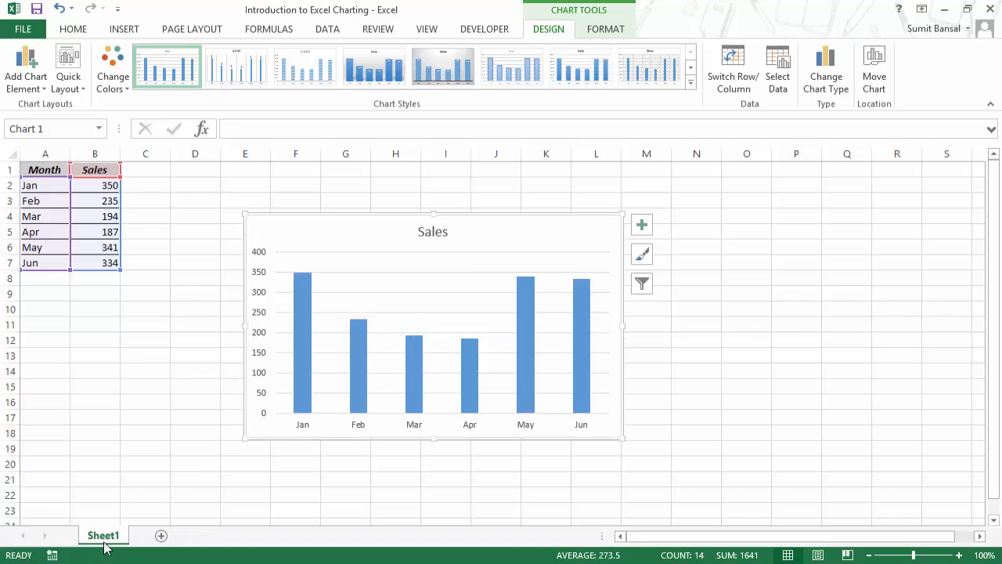
Examine the design and format options and the column chart subtypes available for the selected sales chart.
{"action": "left_click", "coordinate": [346, 195]}
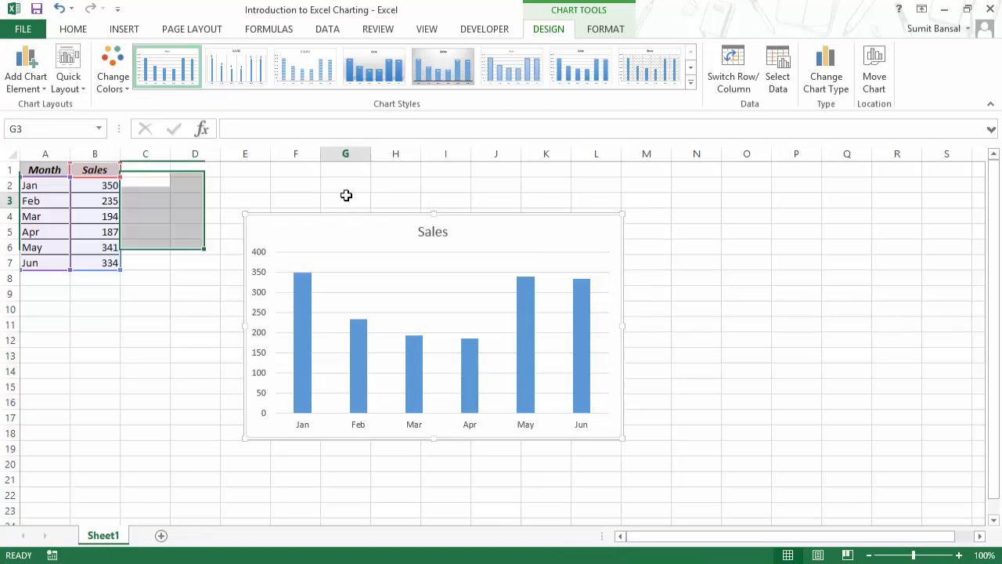
{"action": "left_click", "coordinate": [327, 218]}
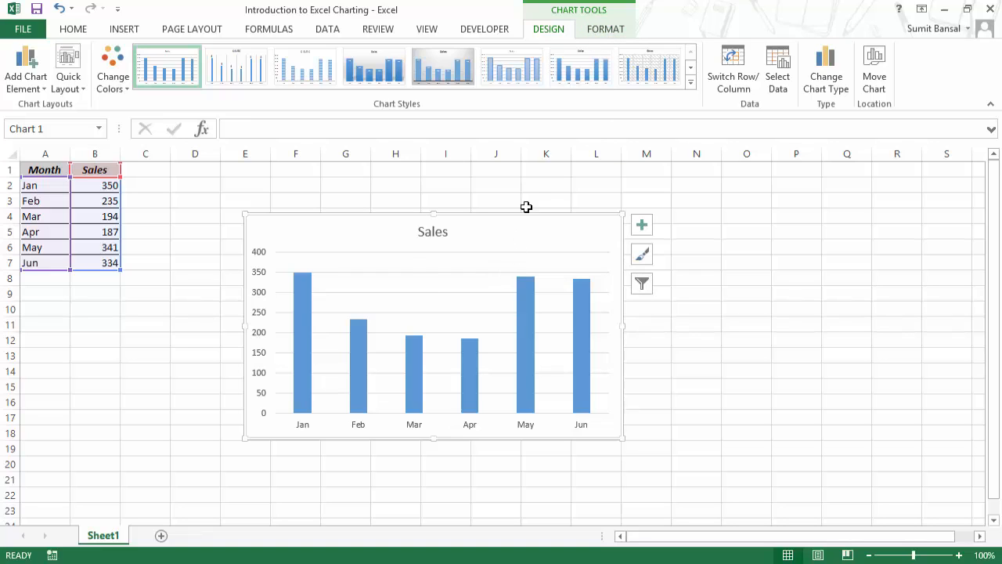
{"action": "left_click", "coordinate": [557, 72]}
{"action": "left_click", "coordinate": [604, 30]}
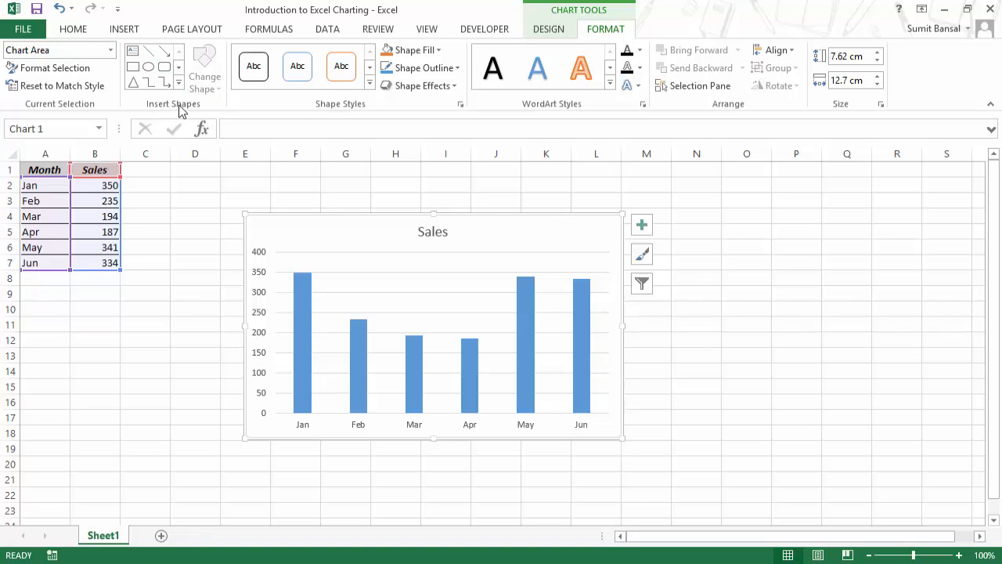
{"action": "left_click", "coordinate": [550, 30]}
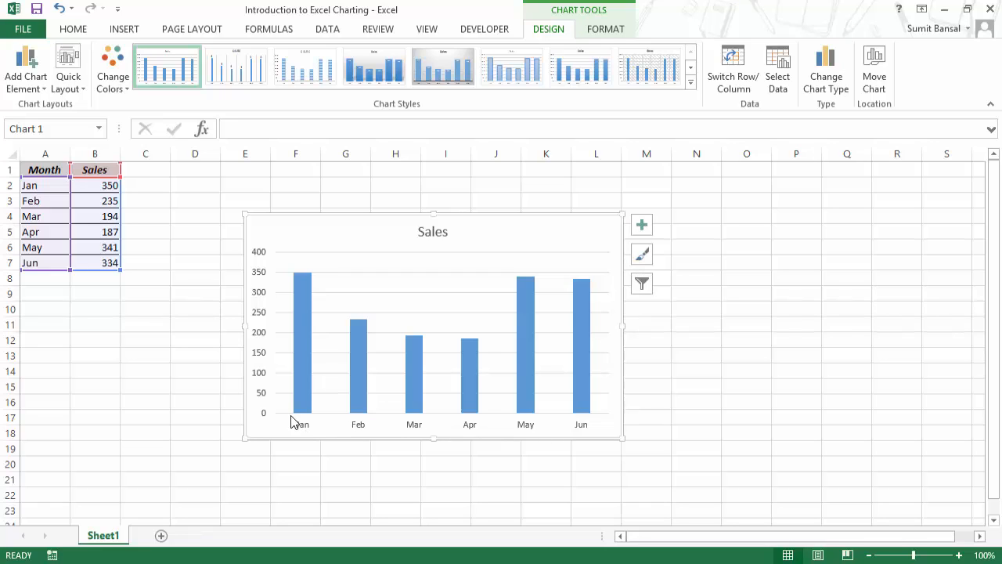
{"action": "mouse_move", "coordinate": [310, 290]}
{"action": "left_click", "coordinate": [127, 30]}
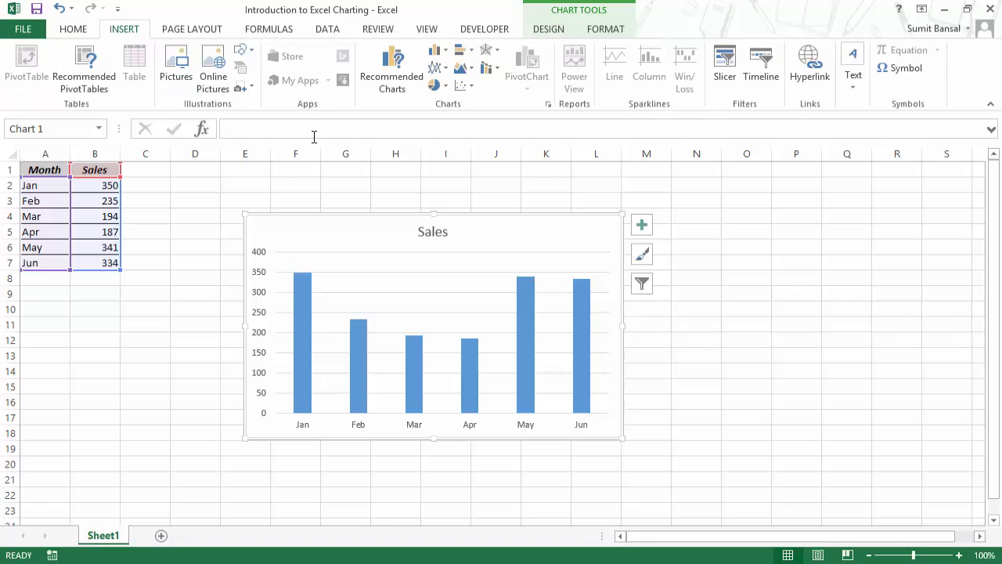
{"action": "left_click", "coordinate": [441, 53]}
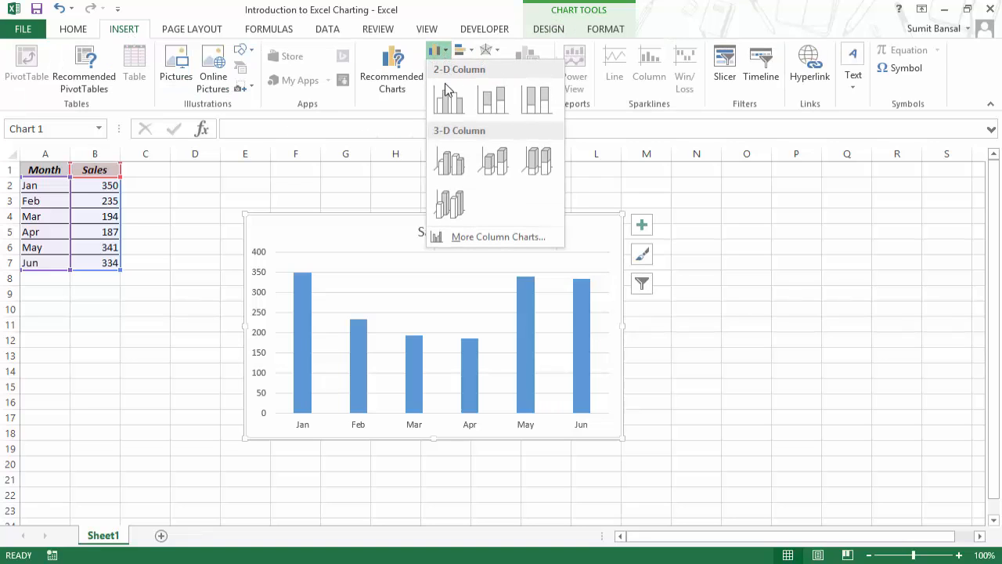
{"action": "left_click", "coordinate": [497, 106]}
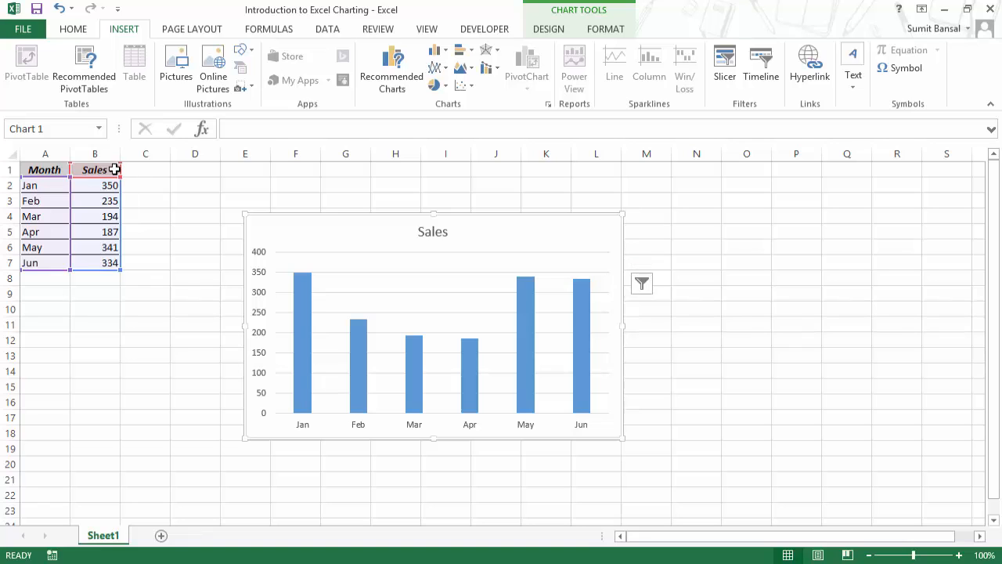
Change the header in B1 to "Sales (2012".
{"action": "double_click", "coordinate": [117, 169]}
{"action": "type", "text": "()"}
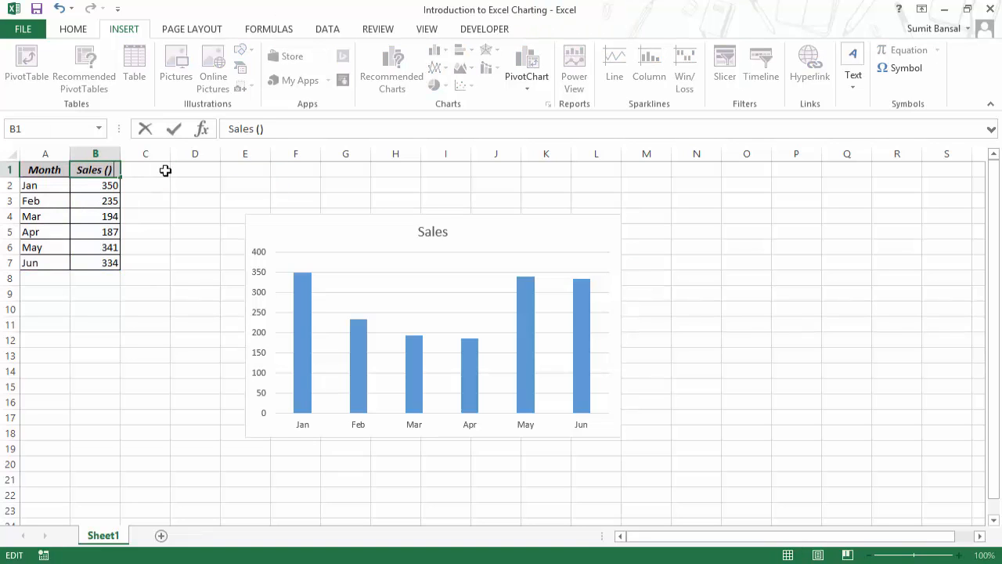
{"action": "type", "text": "2012"}
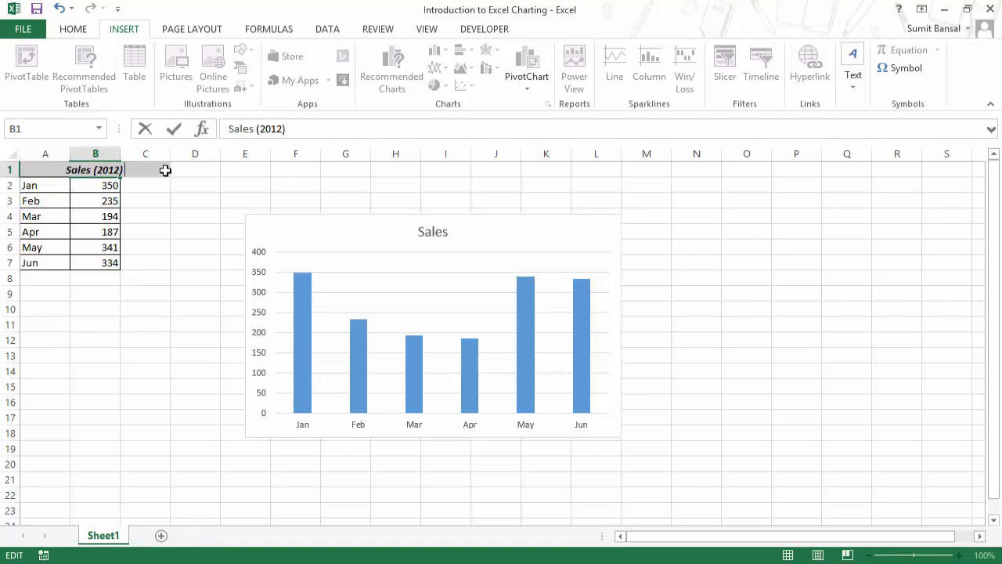
{"action": "key", "text": "Delete"}
{"action": "key", "text": "Return"}
Copy the sales column B1:B7 with its header into column C, starting at C1.
{"action": "key", "text": "Up"}
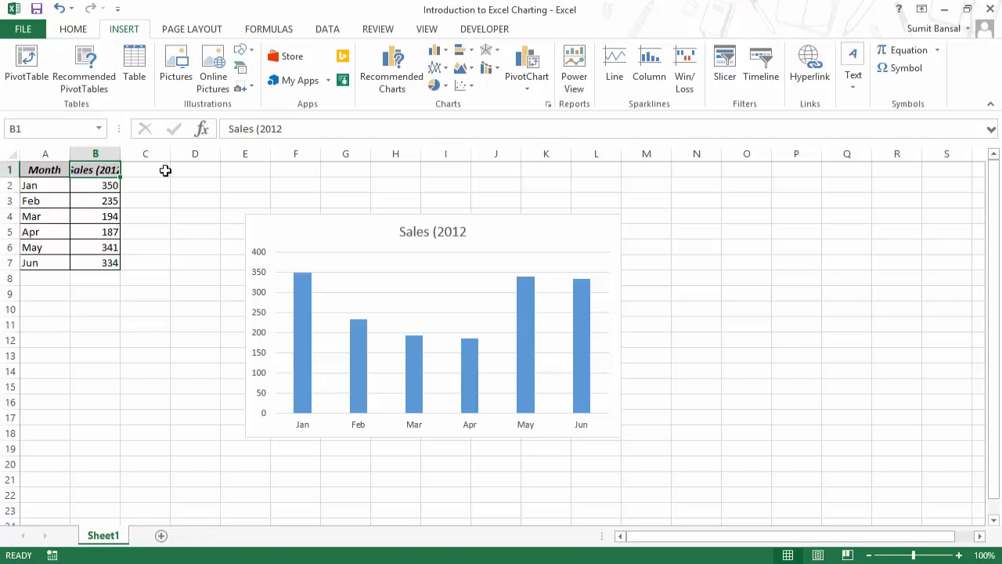
{"action": "key", "text": "shift+Down"}
{"action": "key", "text": "shift+Down"}
{"action": "key", "text": "shift+Down"}
{"action": "key", "text": "shift+Down"}
{"action": "key", "text": "shift+Down"}
{"action": "key", "text": "shift+Down"}
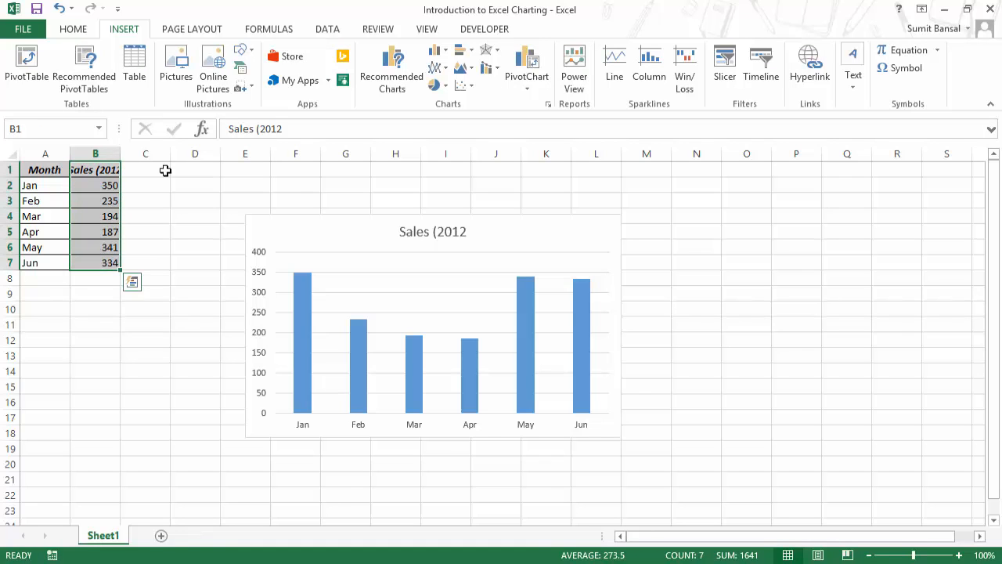
{"action": "key", "text": "ctrl+c"}
{"action": "left_click", "coordinate": [165, 170]}
{"action": "key", "text": "ctrl+v"}
Fill C2:C7 with the formula =RANDBETWEEN(100,500).
{"action": "key", "text": "Down"}
{"action": "key", "text": "shift+Down"}
{"action": "key", "text": "shift+Down"}
{"action": "key", "text": "shift+Down"}
{"action": "key", "text": "shift+Down"}
{"action": "key", "text": "shift+Down"}
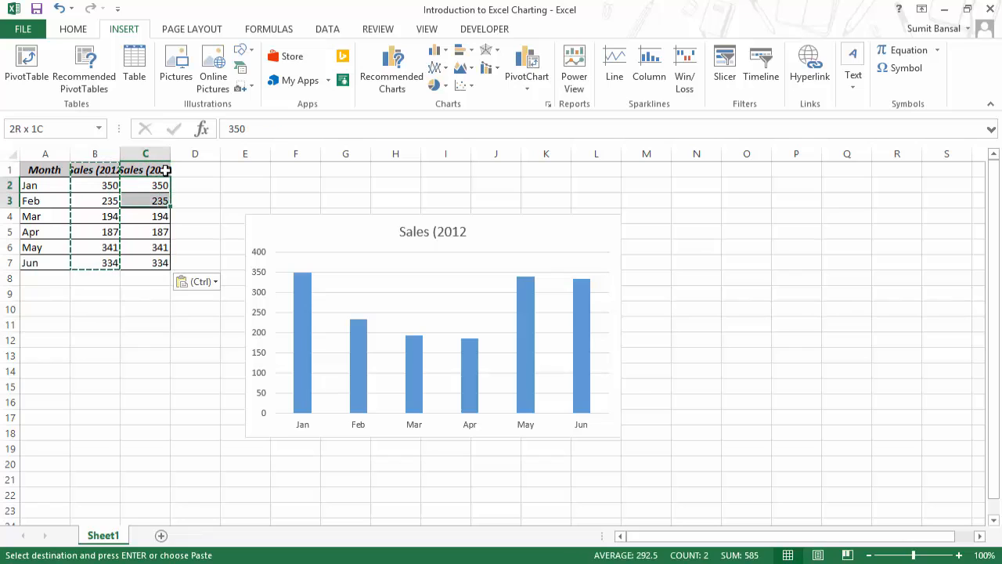
{"action": "type", "text": "=ran"}
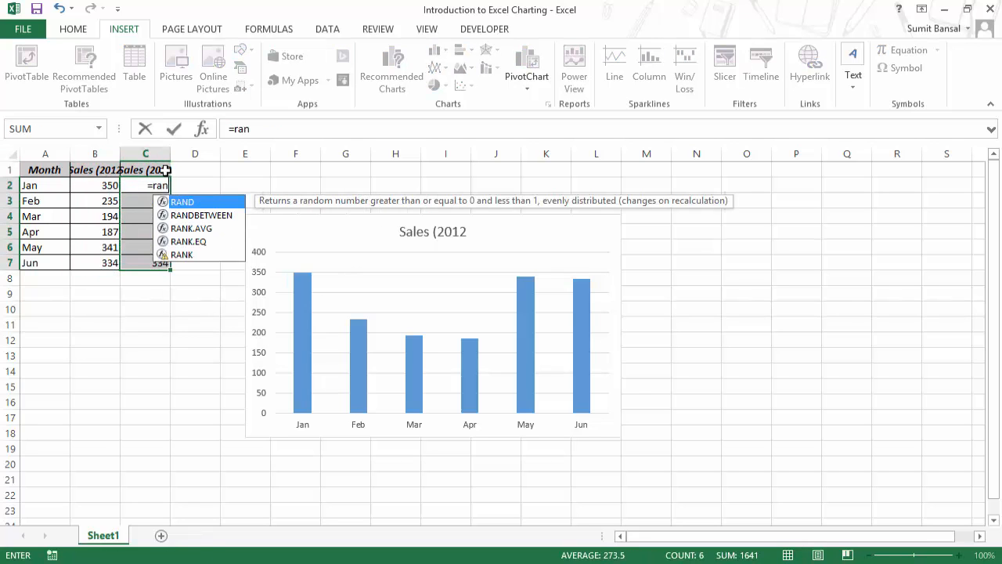
{"action": "type", "text": "dbetw"}
{"action": "key", "text": "Tab"}
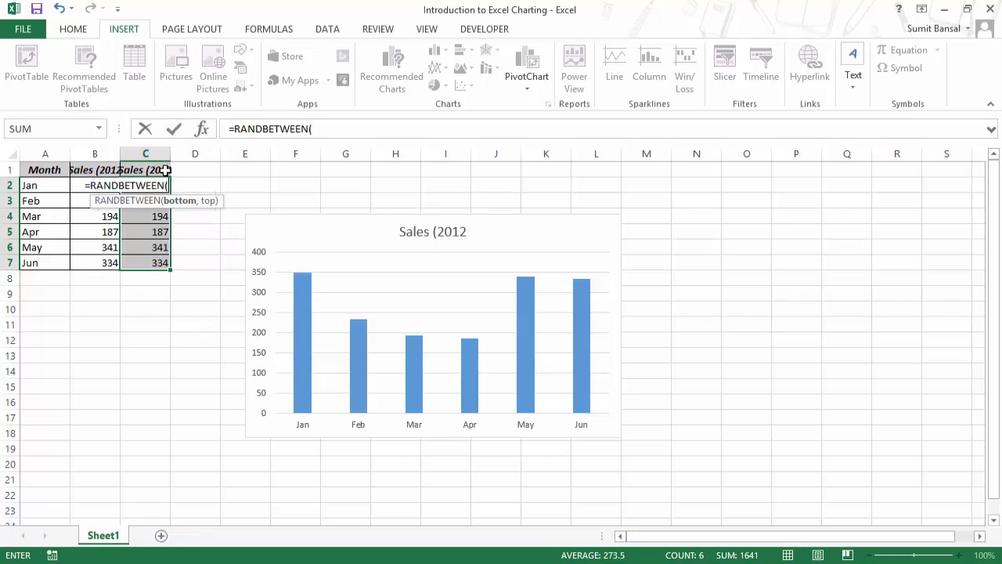
{"action": "type", "text": "100,500)"}
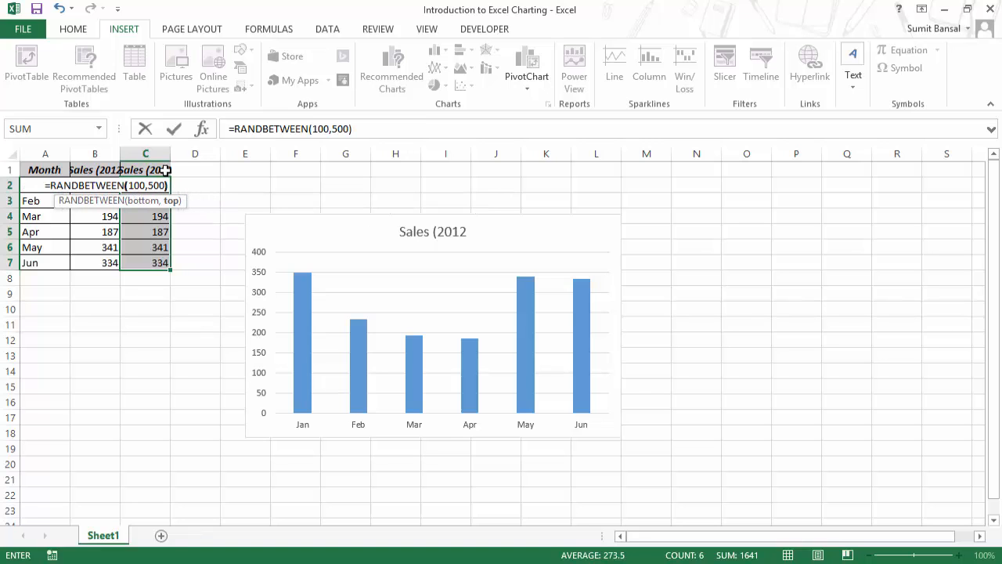
{"action": "key", "text": "ctrl+Return"}
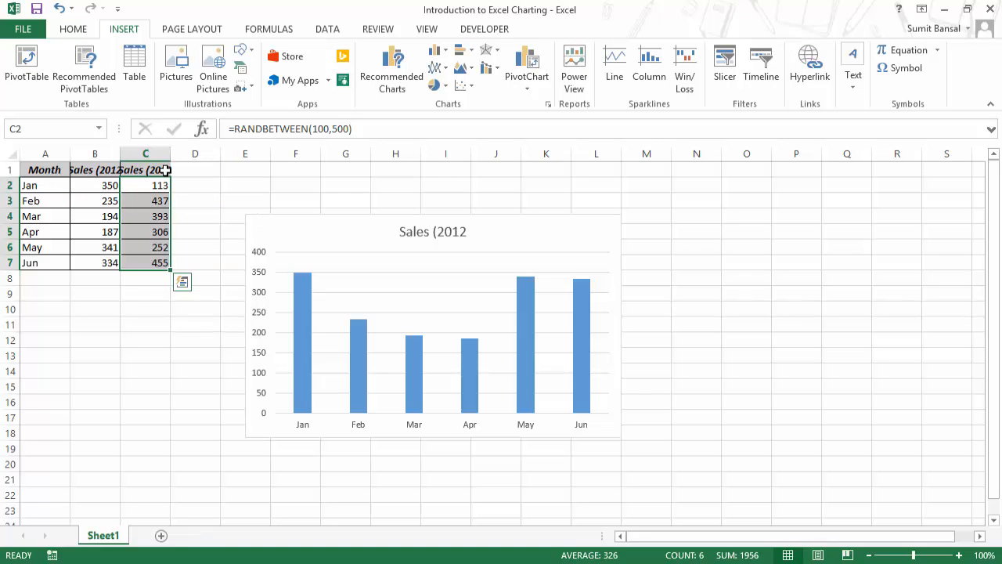
Replace the random-number formulas in C2:C7 with their values.
{"action": "key", "text": "ctrl+c"}
{"action": "key", "text": "ctrl+alt+v"}
{"action": "key", "text": "v"}
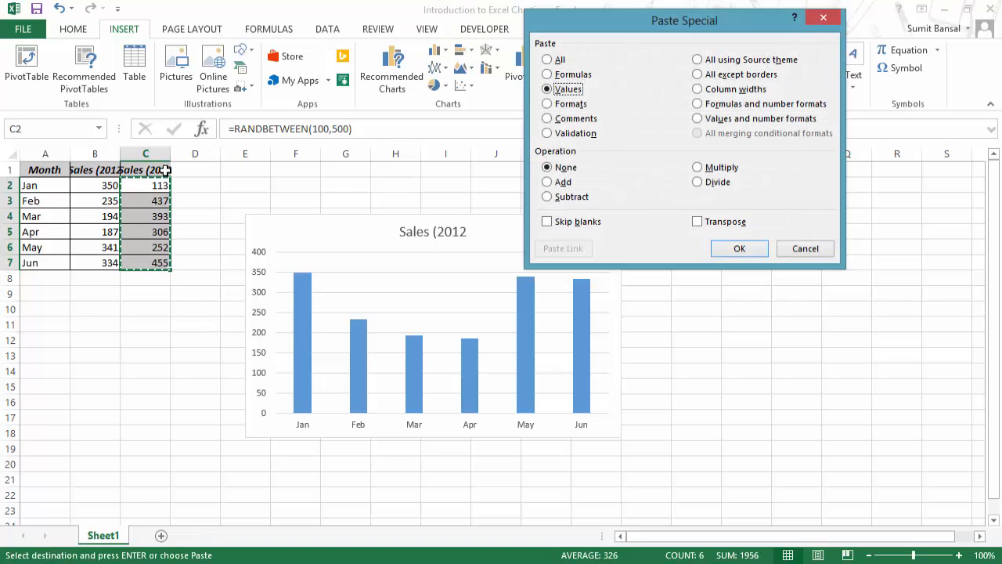
{"action": "key", "text": "Return"}
Insert a 2-D stacked column chart from A1:C7 and show the column chart subtypes again.
{"action": "left_click", "coordinate": [165, 170]}
{"action": "left_click_drag", "start_coordinate": [47, 168], "coordinate": [156, 263]}
{"action": "left_click", "coordinate": [435, 50]}
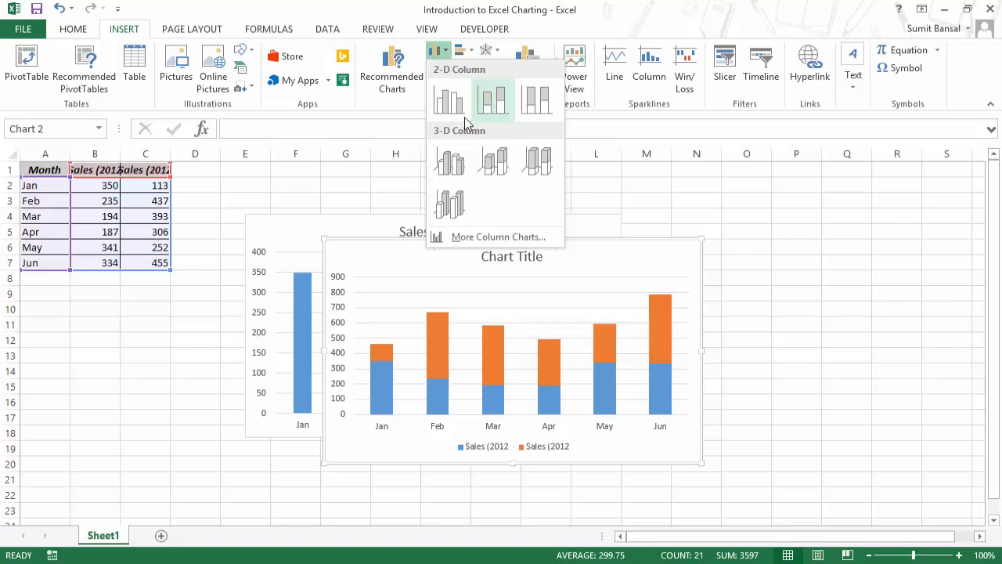
Change the header in C1 to "Sales (2013".
{"action": "left_click", "coordinate": [164, 170]}
{"action": "double_click", "coordinate": [177, 170]}
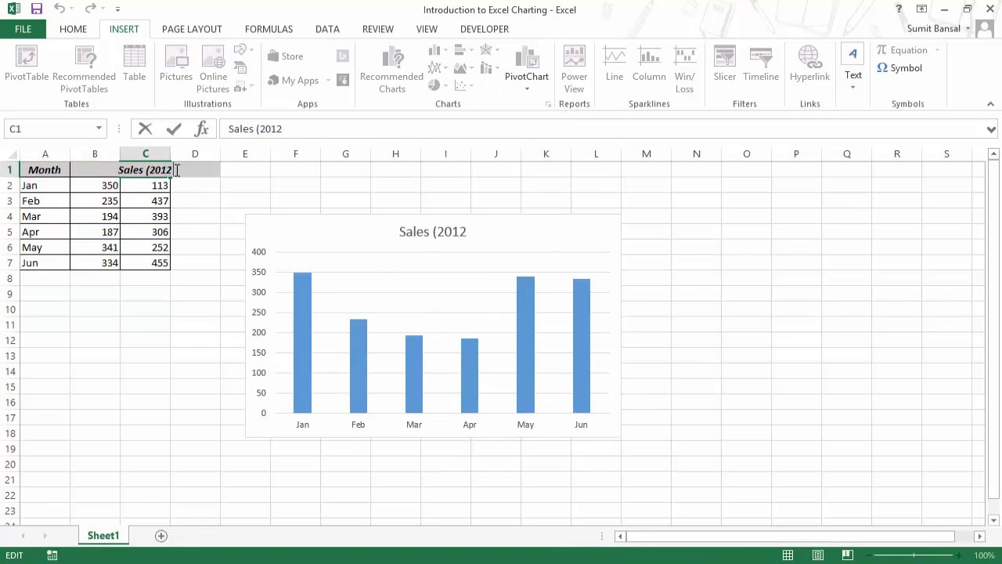
{"action": "key", "text": "BackSpace"}
{"action": "type", "text": "3"}
{"action": "key", "text": "Return"}
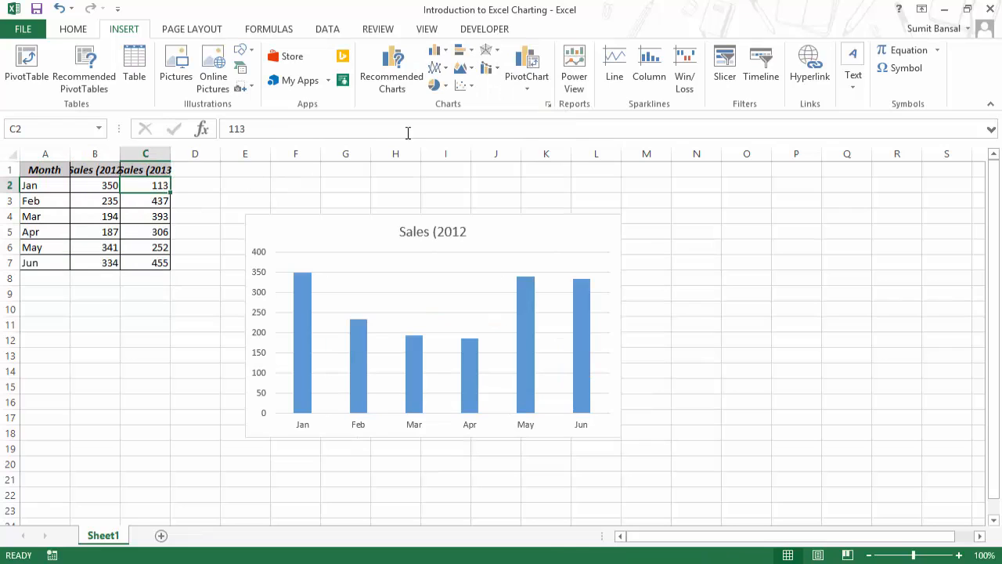
Clear all contents and formatting from C1:C7.
{"action": "left_click_drag", "start_coordinate": [141, 170], "coordinate": [146, 259]}
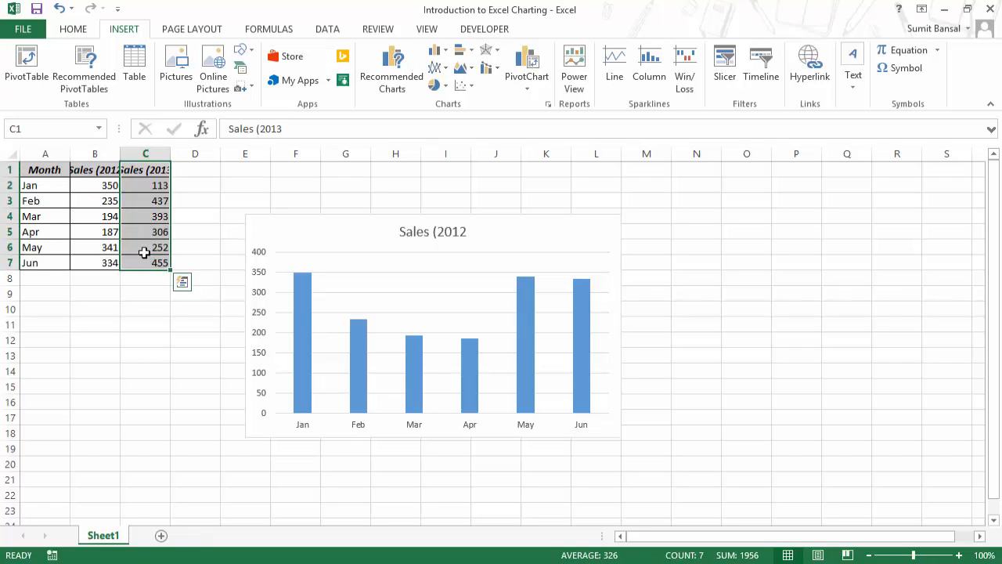
{"action": "key", "text": "alt"}
{"action": "key", "text": "h"}
{"action": "key", "text": "e"}
{"action": "key", "text": "a"}
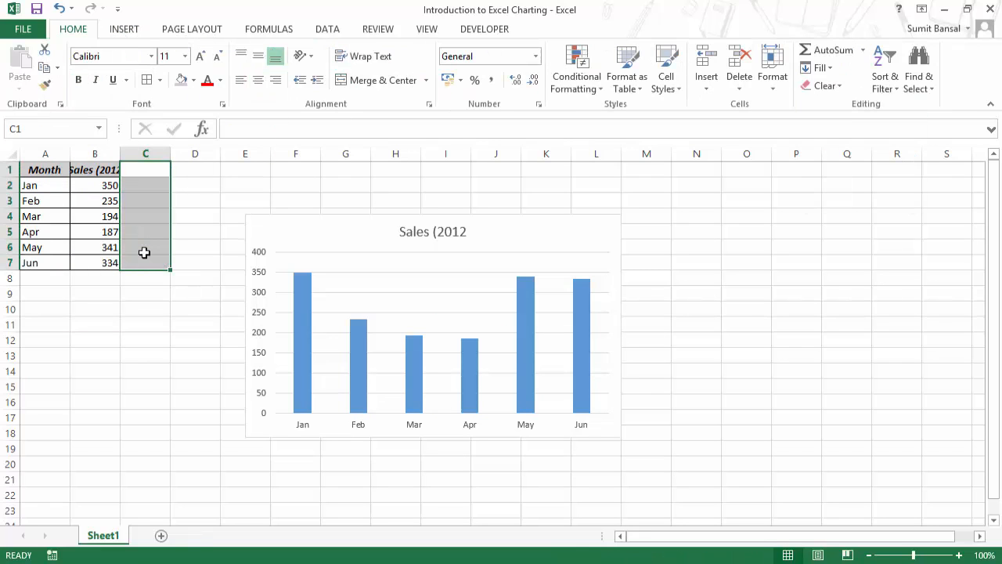
Autofit the width of column B to its contents.
{"action": "double_click", "coordinate": [120, 154]}
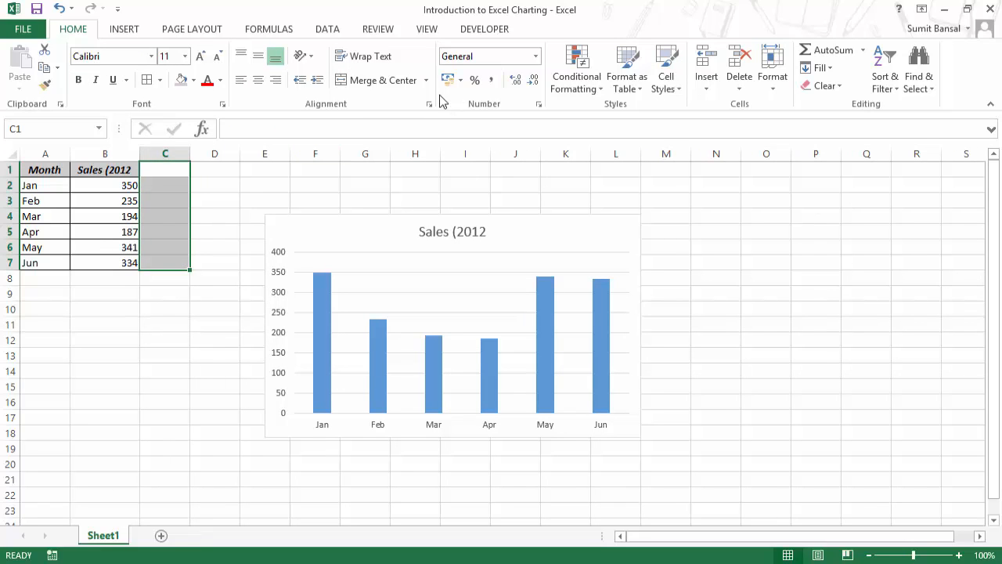
Preview the column and line chart subtypes for the sales data in A1:B7.
{"action": "left_click_drag", "start_coordinate": [49, 169], "coordinate": [101, 260]}
{"action": "left_click", "coordinate": [130, 30]}
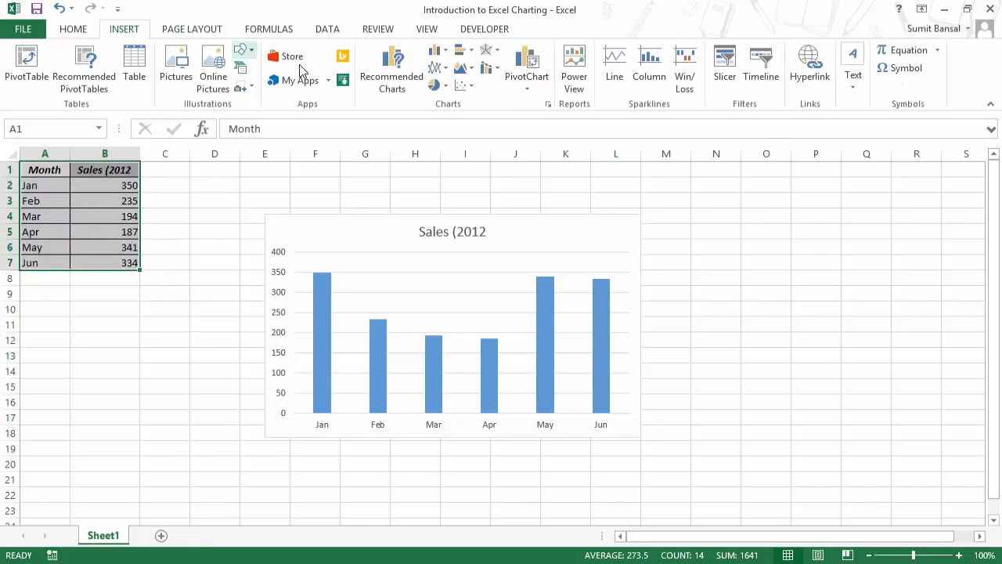
{"action": "left_click", "coordinate": [438, 50]}
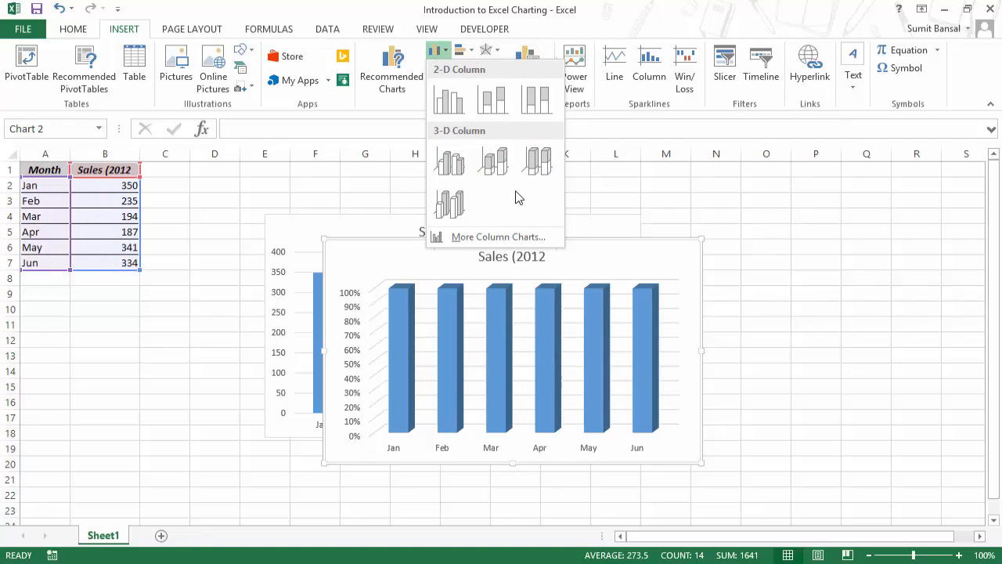
{"action": "left_click", "coordinate": [439, 53]}
{"action": "left_click", "coordinate": [445, 70]}
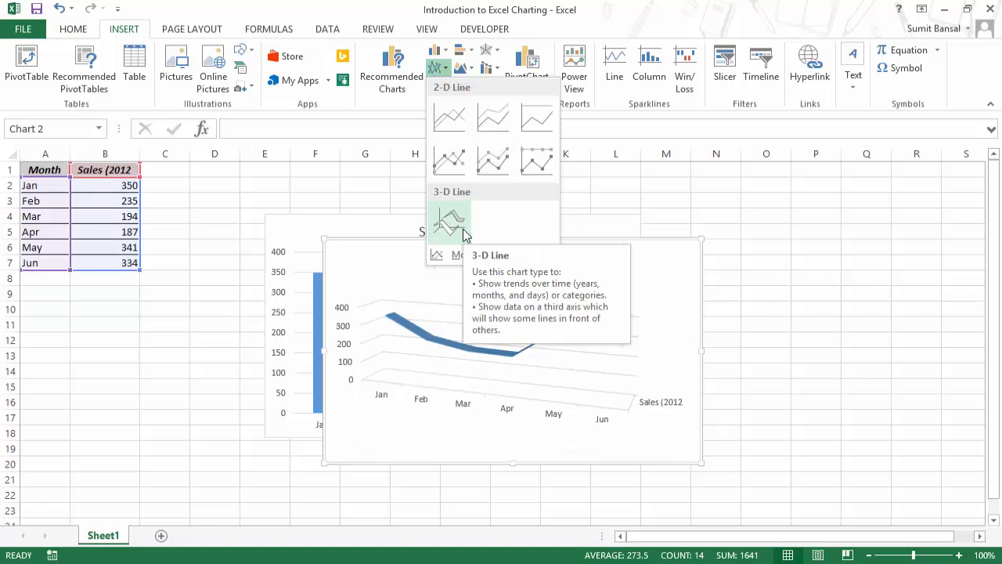
{"action": "left_click", "coordinate": [438, 67]}
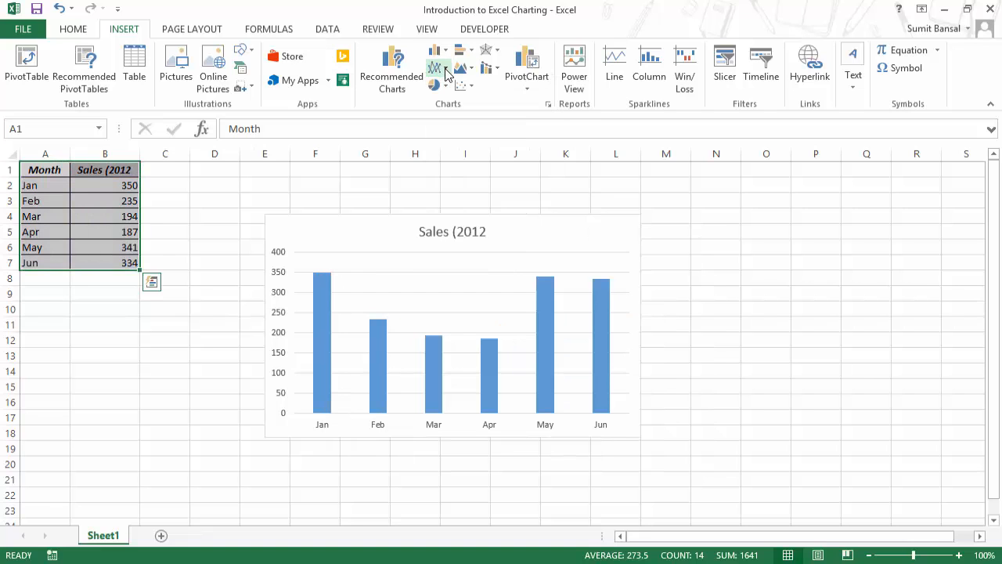
Insert a Pie of Pie chart from A1:B7 and rearrange the charts so it sits beside the column chart placed below the table.
{"action": "left_click", "coordinate": [445, 88]}
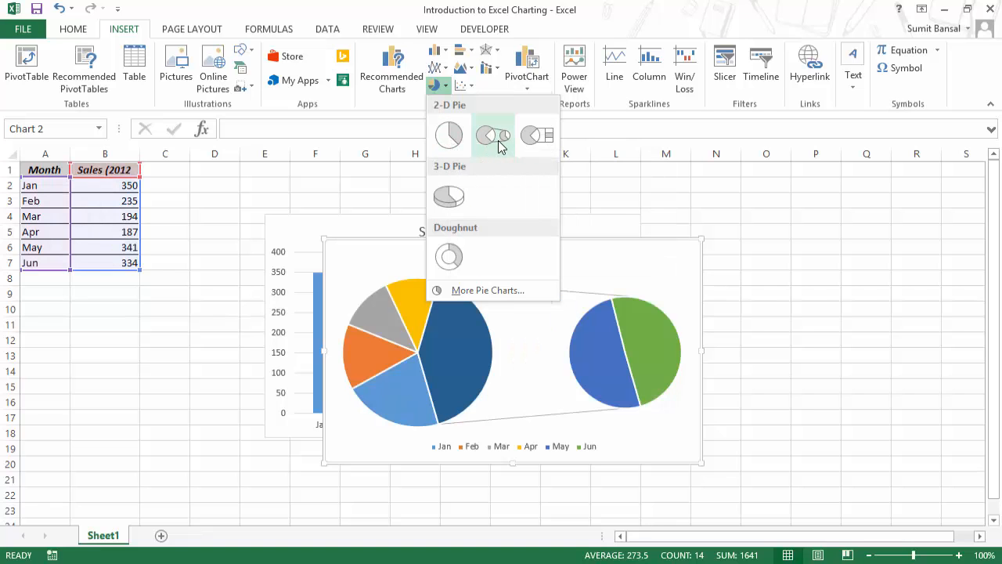
{"action": "left_click", "coordinate": [498, 140]}
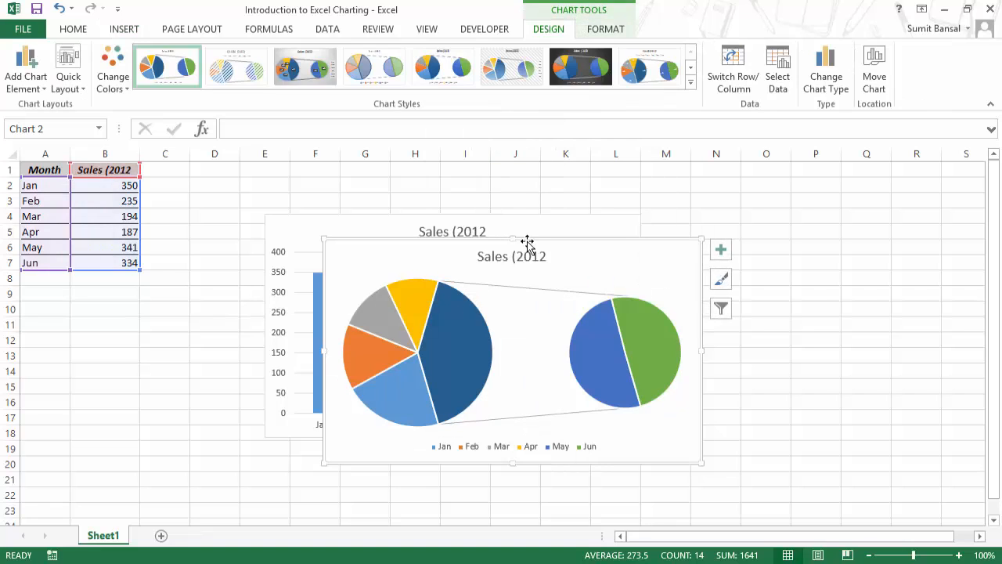
{"action": "left_click_drag", "start_coordinate": [544, 237], "coordinate": [713, 227]}
{"action": "left_click_drag", "start_coordinate": [490, 217], "coordinate": [270, 291]}
{"action": "left_click_drag", "start_coordinate": [577, 216], "coordinate": [502, 199]}
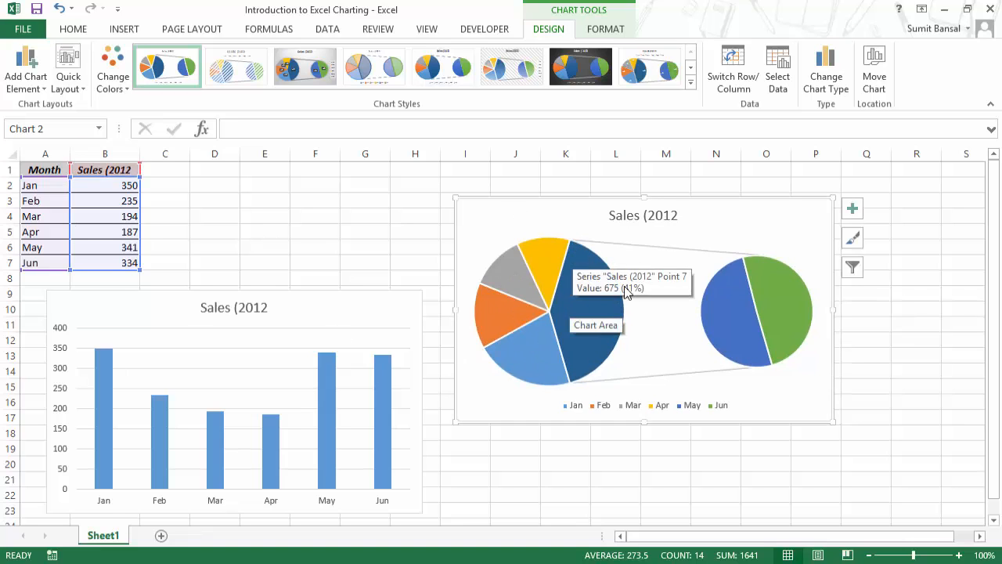
Inspect the slices of both pies in the Pie of Pie chart and delete the chart.
{"action": "mouse_move", "coordinate": [576, 376]}
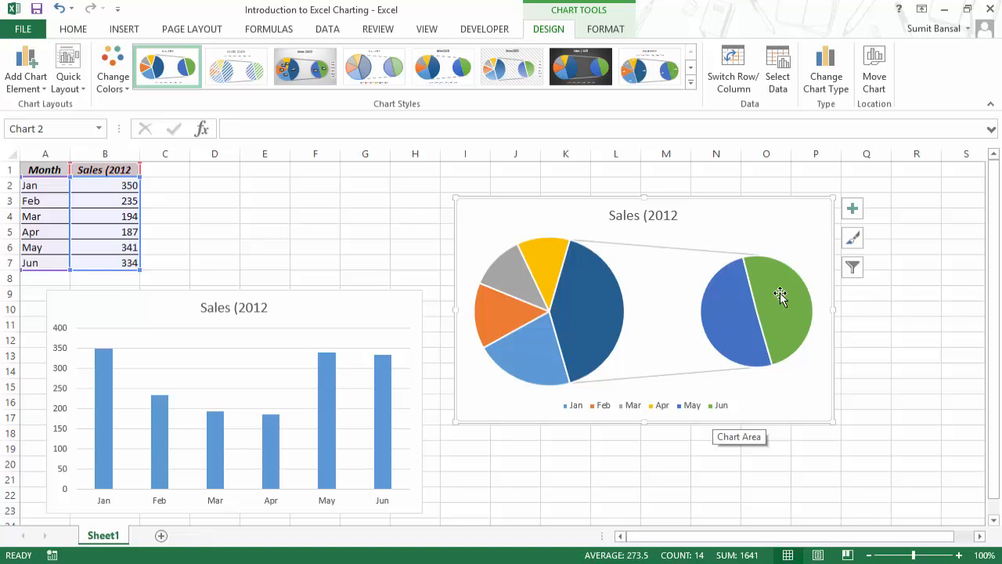
{"action": "mouse_move", "coordinate": [759, 304]}
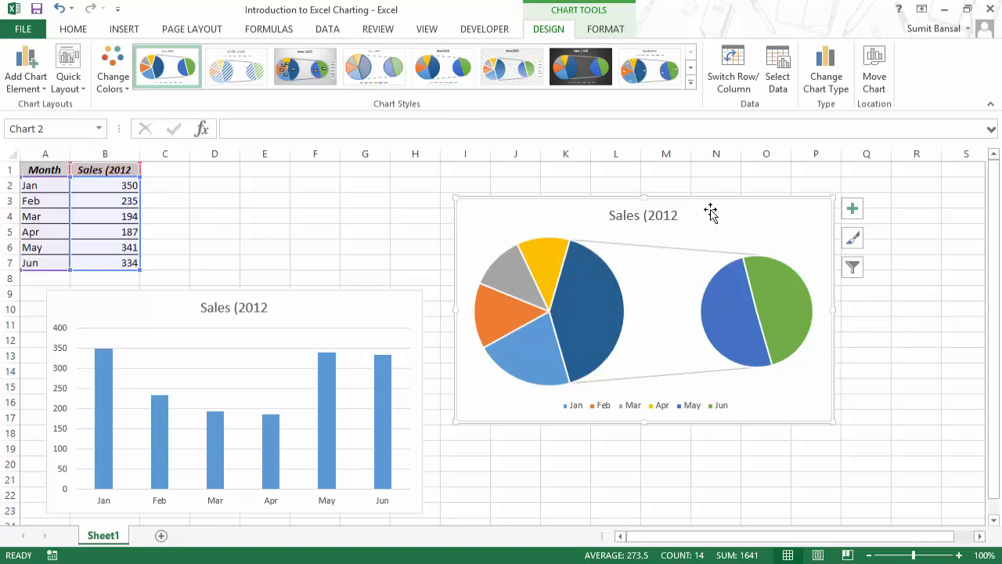
{"action": "key", "text": "Delete"}
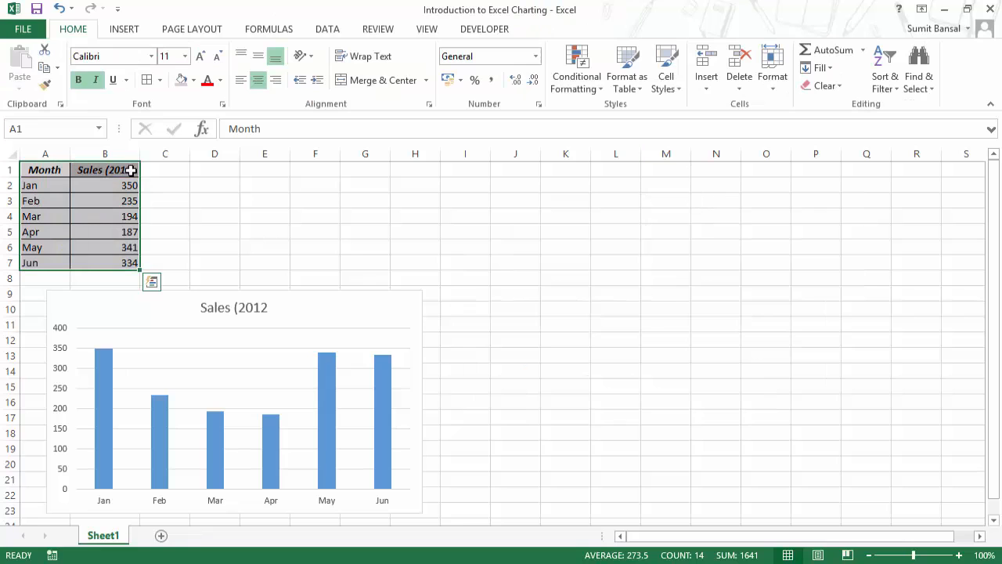
Preview the pie and bar chart subtypes for the sales data in A1:B7.
{"action": "left_click", "coordinate": [140, 29]}
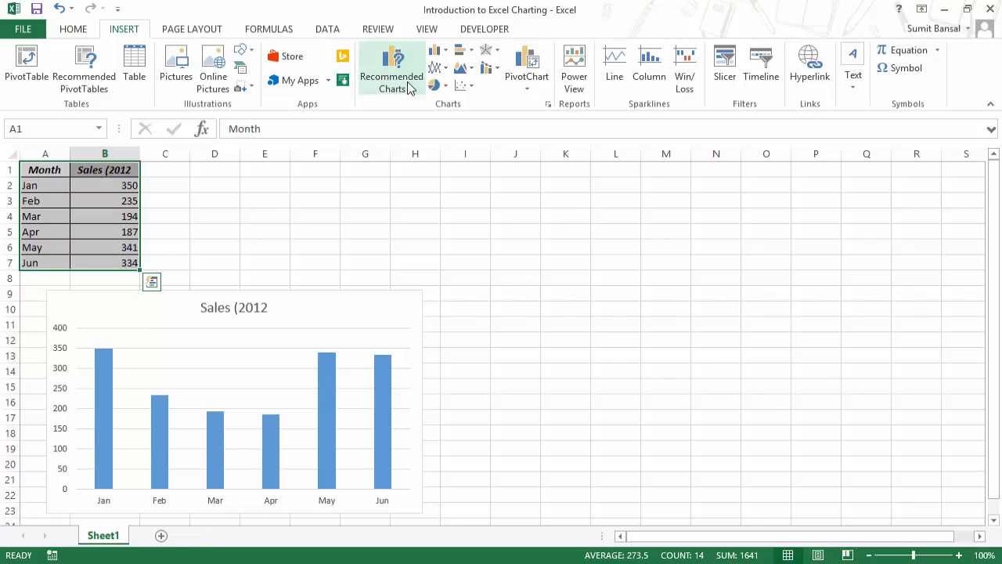
{"action": "left_click", "coordinate": [438, 84]}
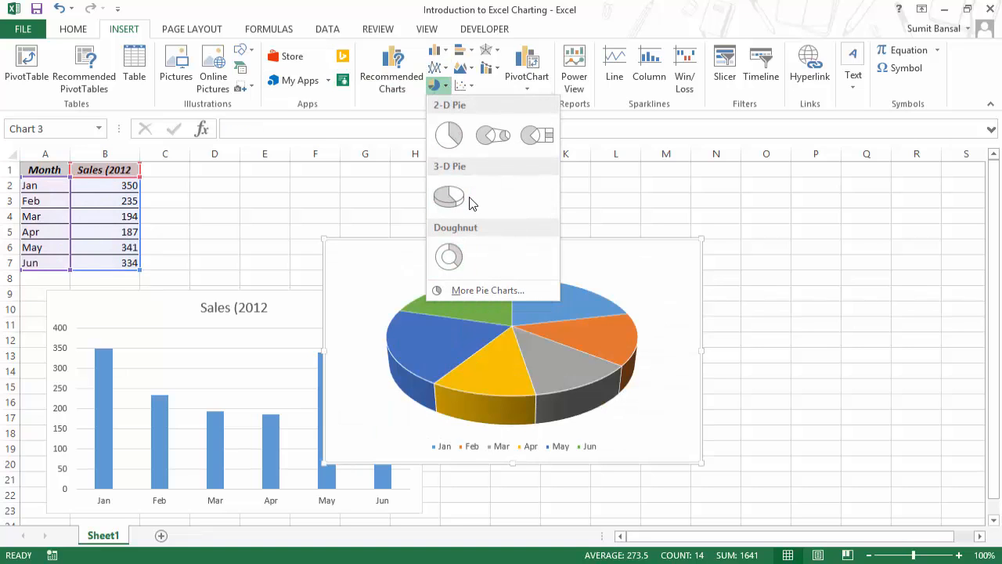
{"action": "left_click", "coordinate": [467, 53]}
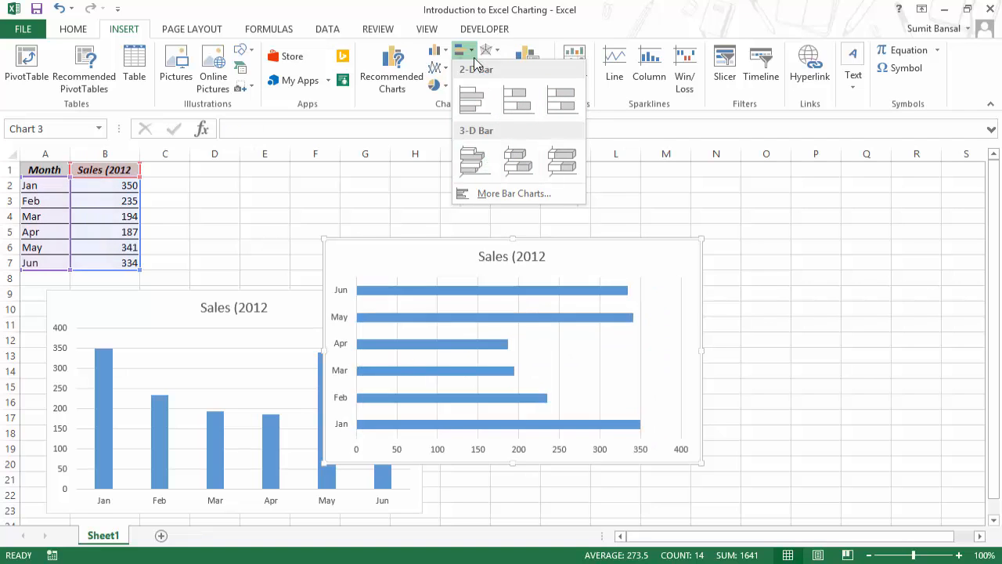
{"action": "key", "text": "Escape"}
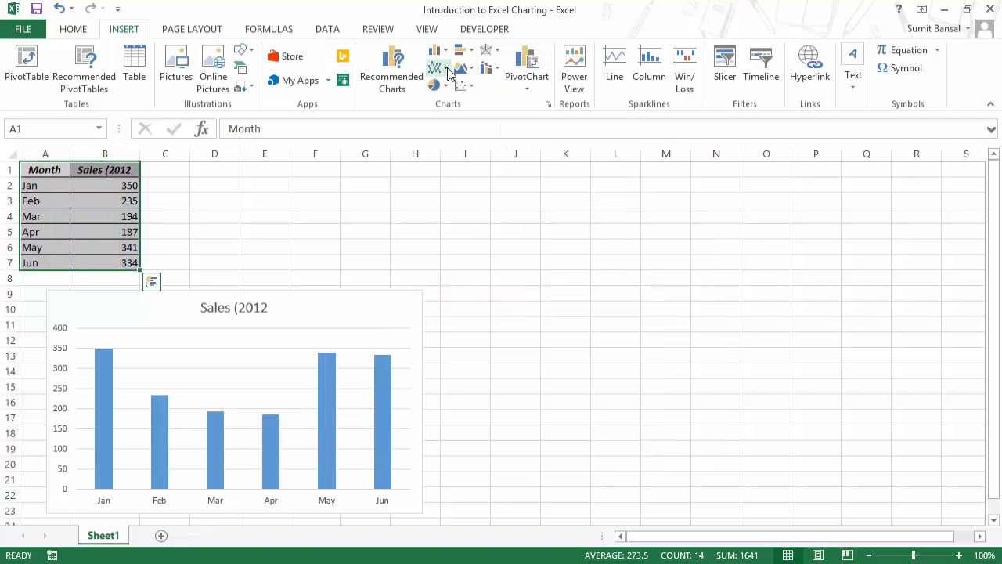
Preview the area and scatter chart subtypes for the same sales data.
{"action": "left_click", "coordinate": [445, 68]}
{"action": "left_click", "coordinate": [472, 69]}
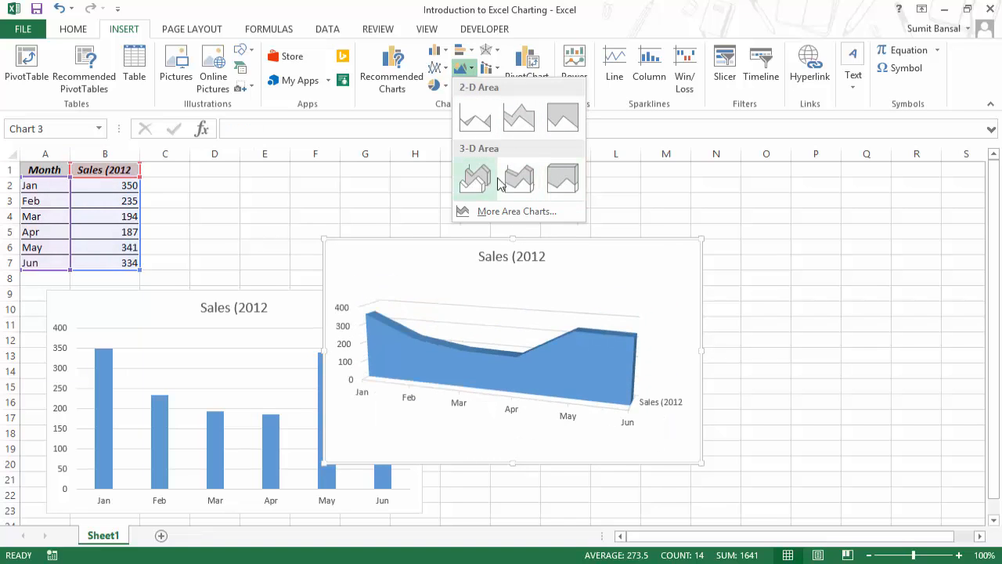
{"action": "left_click", "coordinate": [472, 88]}
{"action": "left_click", "coordinate": [472, 88]}
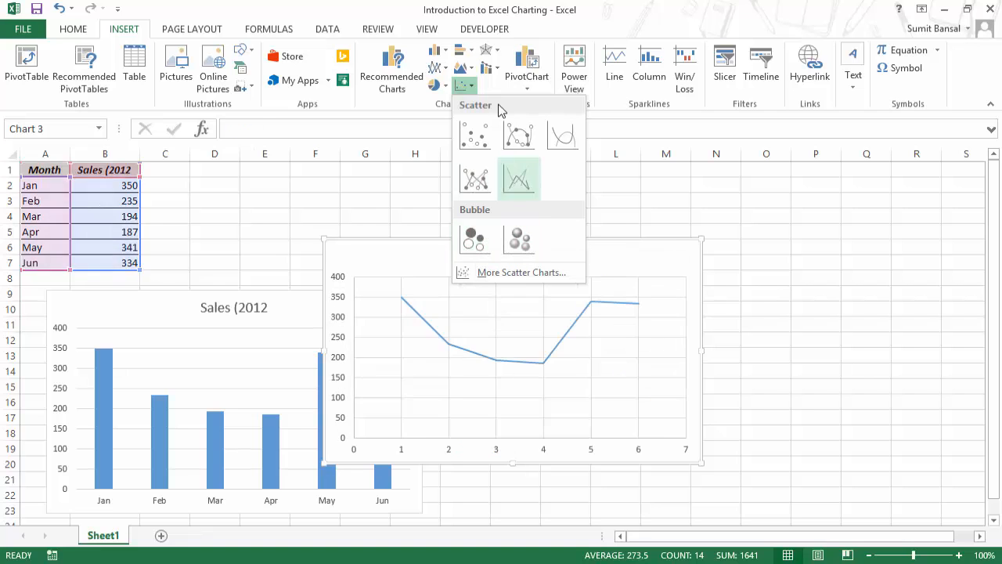
Review the available stock, surface, radar and combo chart subtypes without inserting any of them.
{"action": "left_click", "coordinate": [494, 51]}
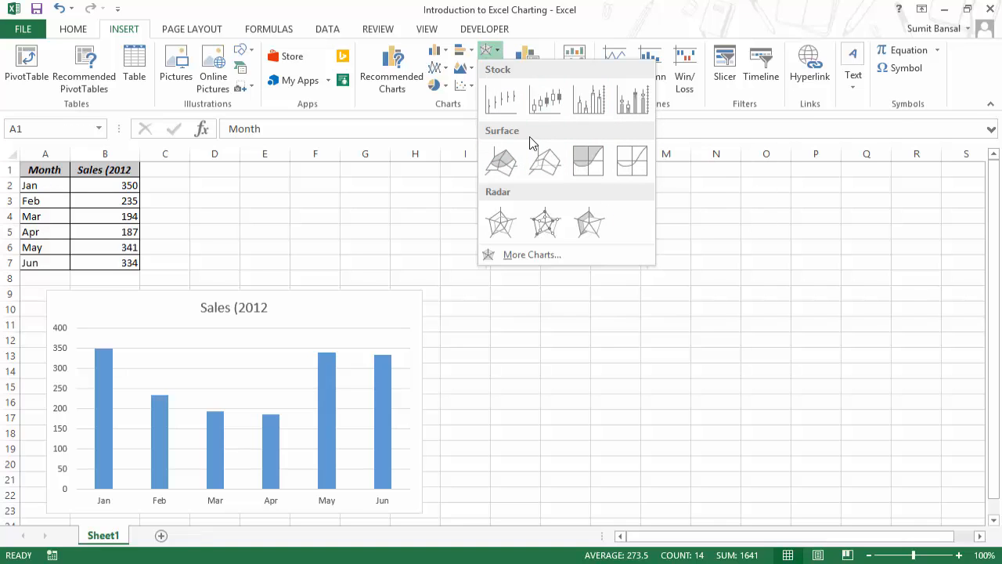
{"action": "left_click", "coordinate": [498, 52]}
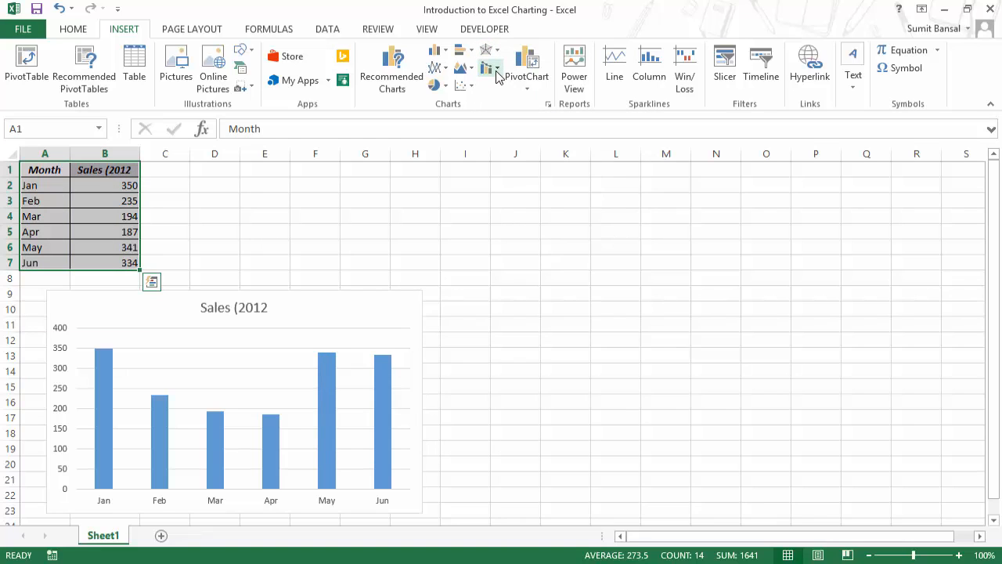
{"action": "left_click", "coordinate": [495, 71]}
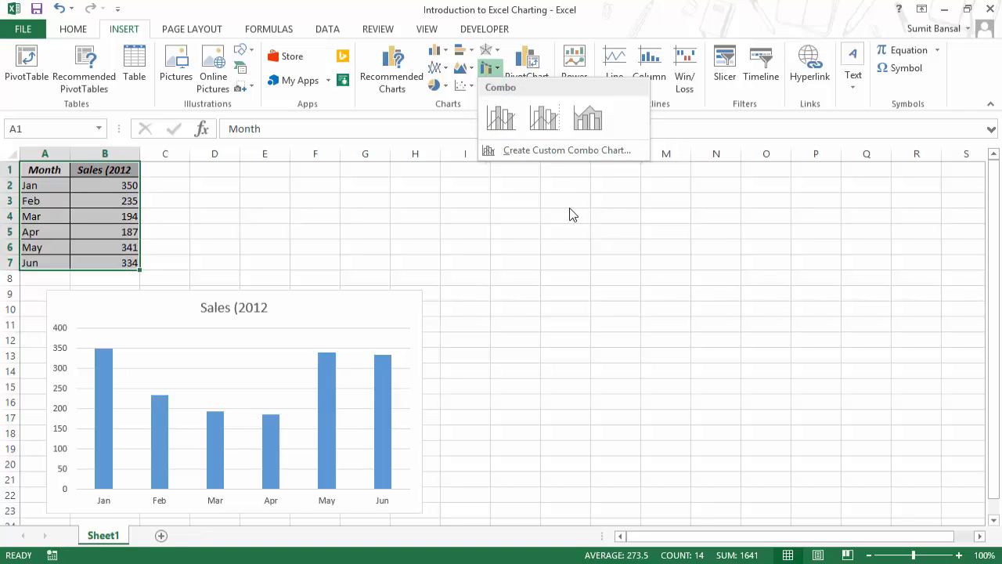
{"action": "left_click", "coordinate": [519, 170]}
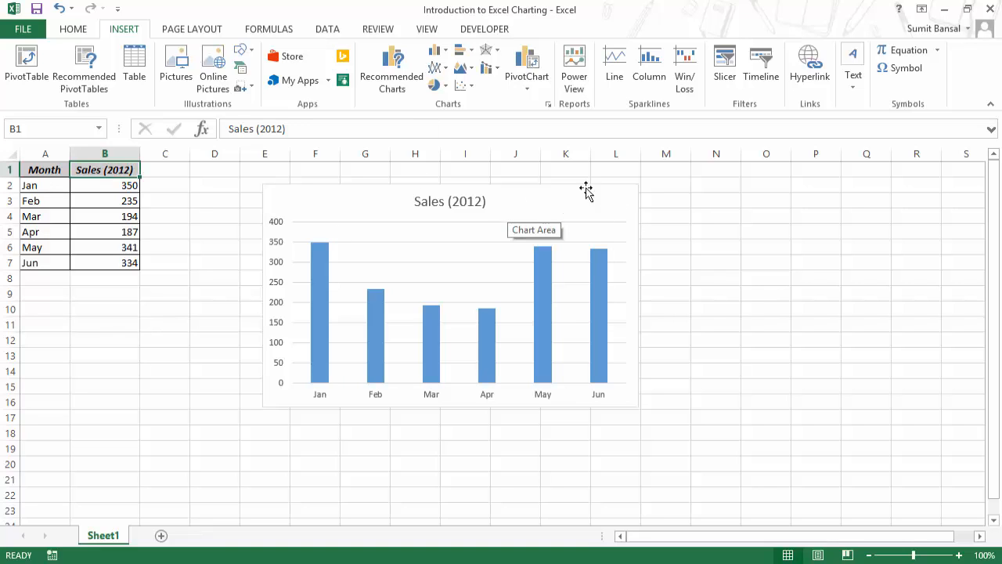
Move the Sales (2012) column chart slightly lower and resize it to span about columns E to M and rows 5 to 15.
{"action": "left_click", "coordinate": [514, 188]}
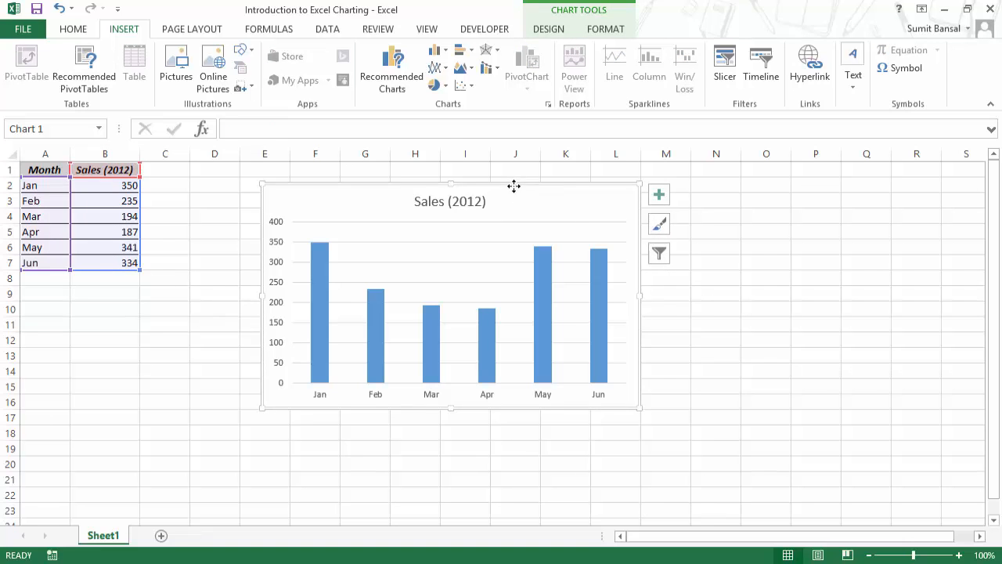
{"action": "left_click_drag", "start_coordinate": [514, 186], "coordinate": [532, 221]}
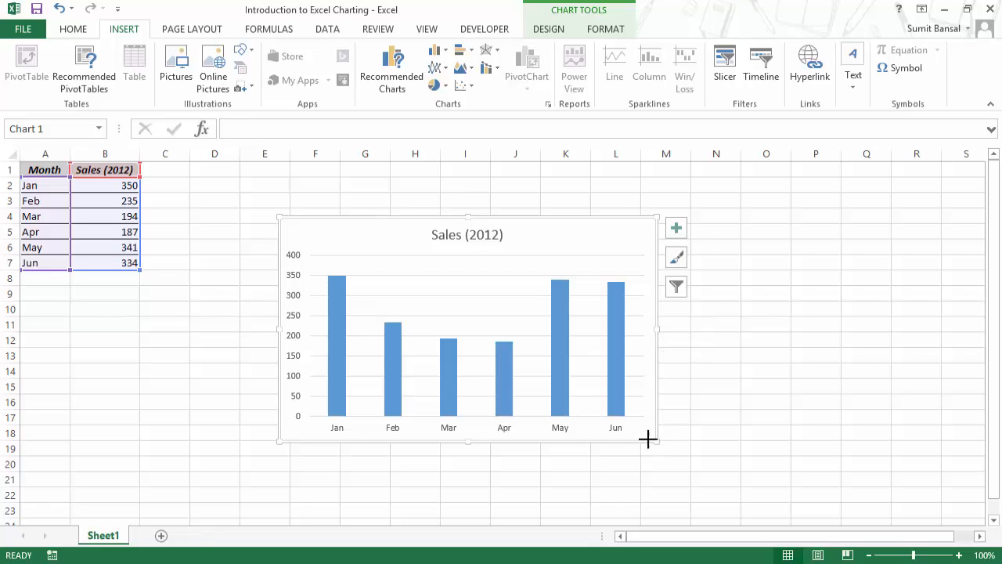
{"action": "left_click_drag", "start_coordinate": [647, 439], "coordinate": [487, 365]}
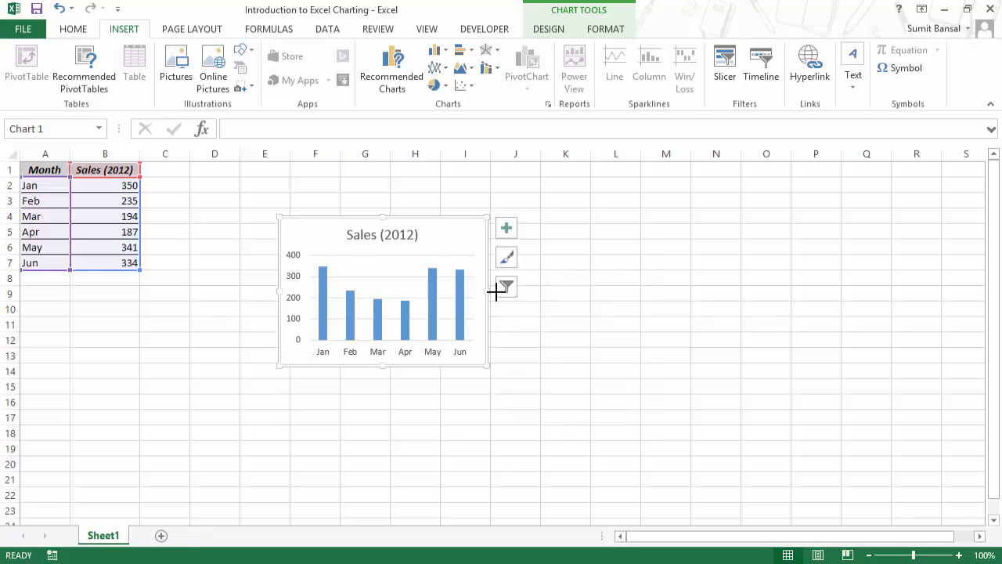
{"action": "left_click_drag", "start_coordinate": [488, 291], "coordinate": [649, 292]}
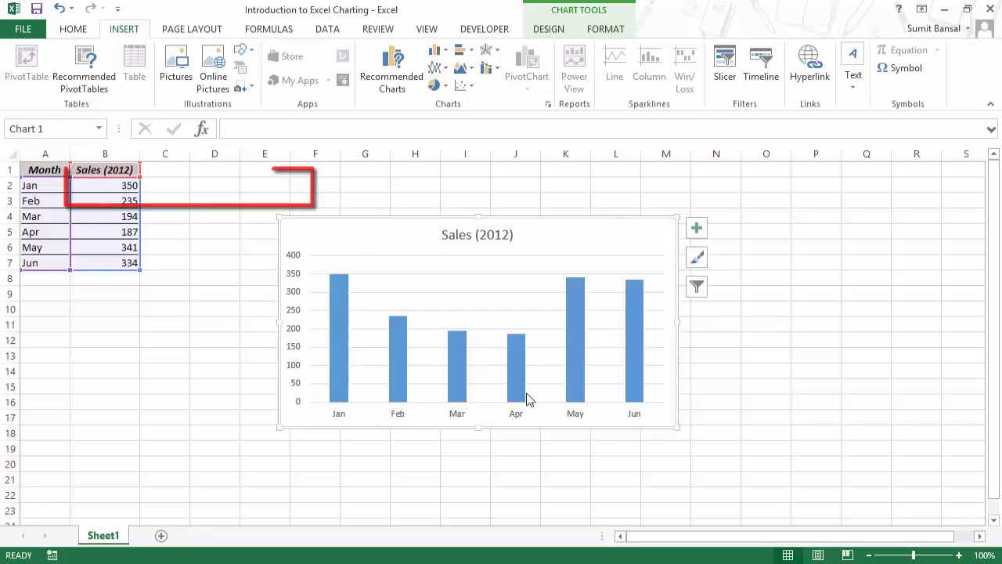
{"action": "left_click_drag", "start_coordinate": [480, 428], "coordinate": [484, 393]}
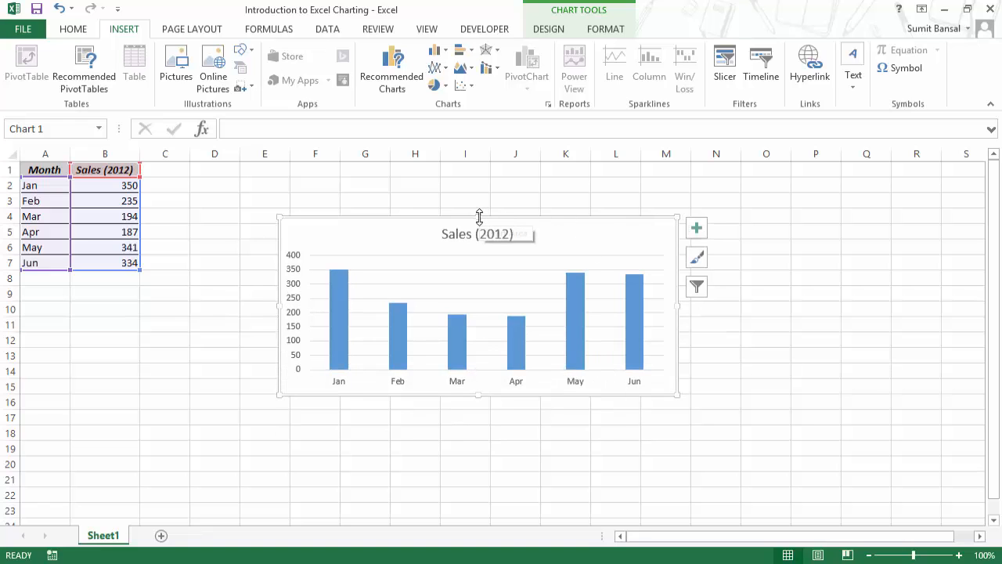
{"action": "left_click_drag", "start_coordinate": [480, 217], "coordinate": [480, 222]}
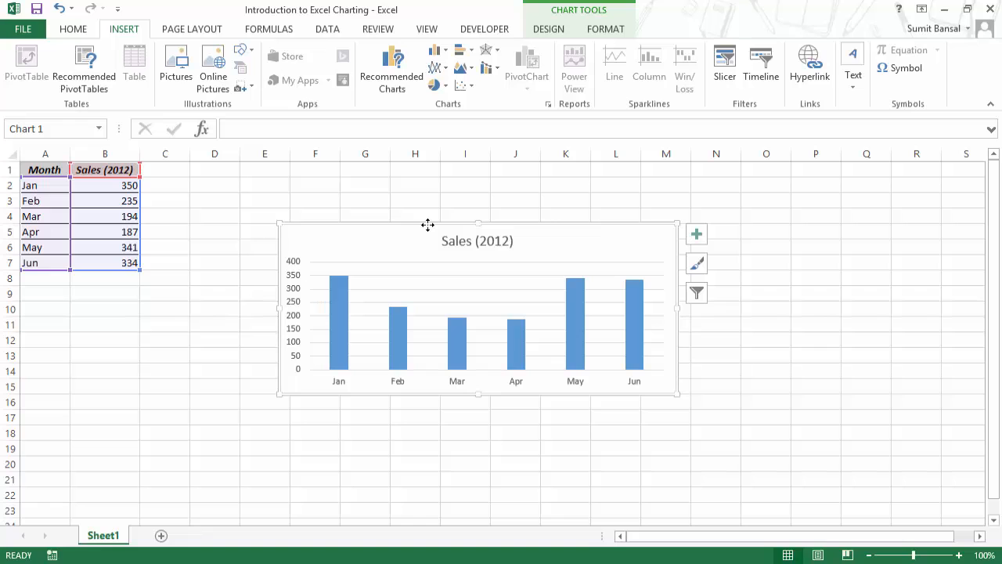
Paste a copy of the column chart at Q10, move it beside the original, and delete the copy.
{"action": "left_click", "coordinate": [888, 308]}
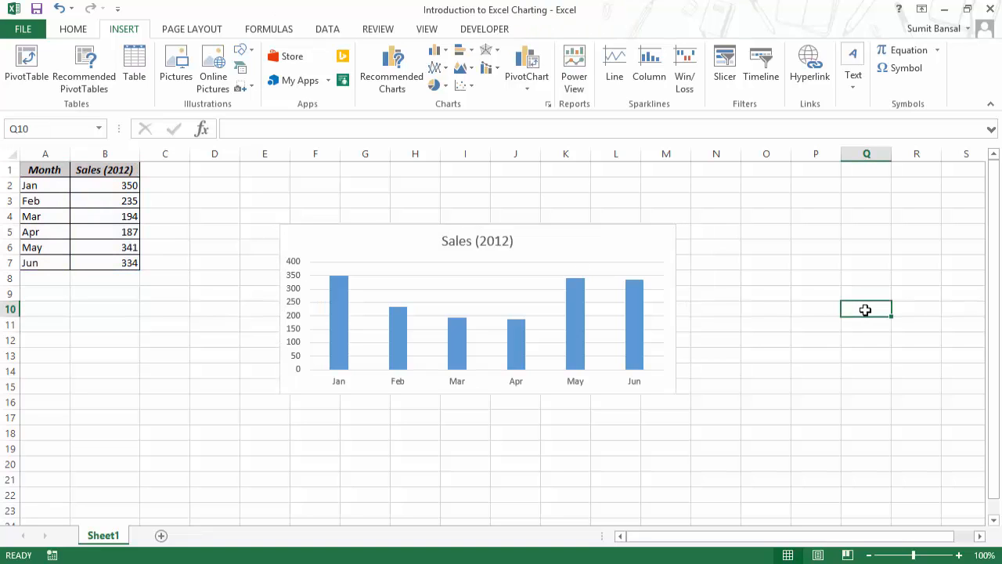
{"action": "key", "text": "ctrl+v"}
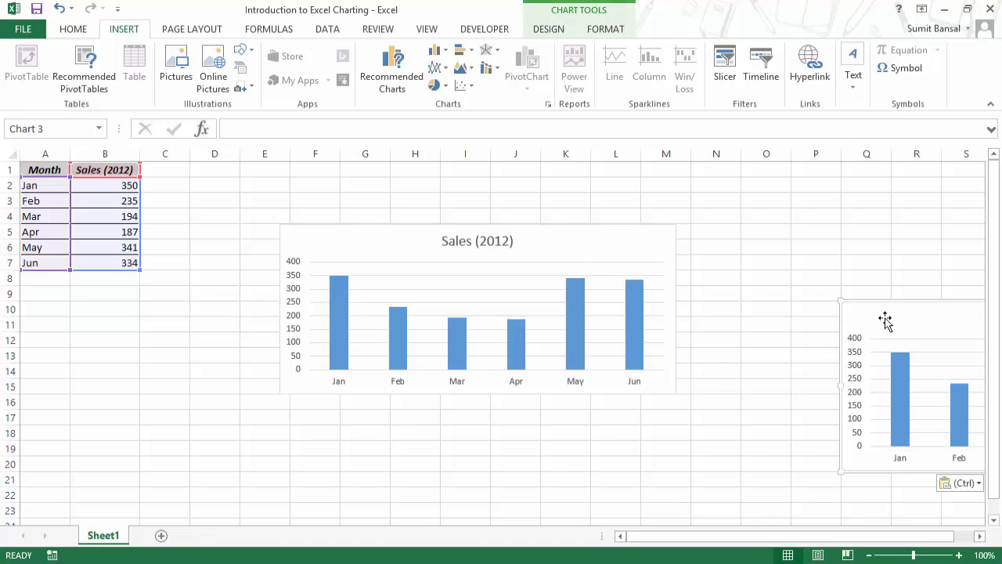
{"action": "left_click_drag", "start_coordinate": [872, 303], "coordinate": [740, 227]}
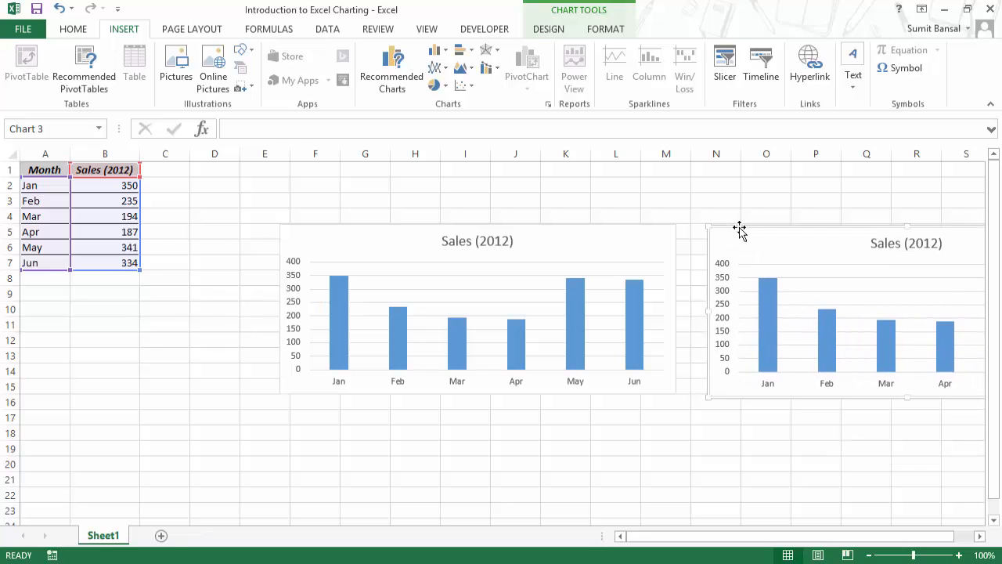
{"action": "key", "text": "Delete"}
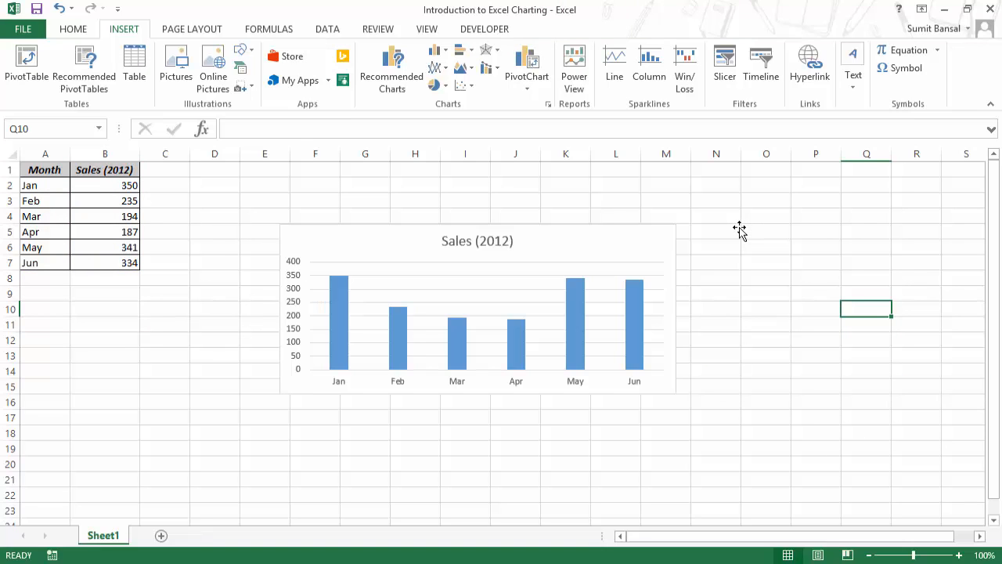
Delete the original Sales (2012) column chart and undo the deletion.
{"action": "left_click", "coordinate": [532, 226]}
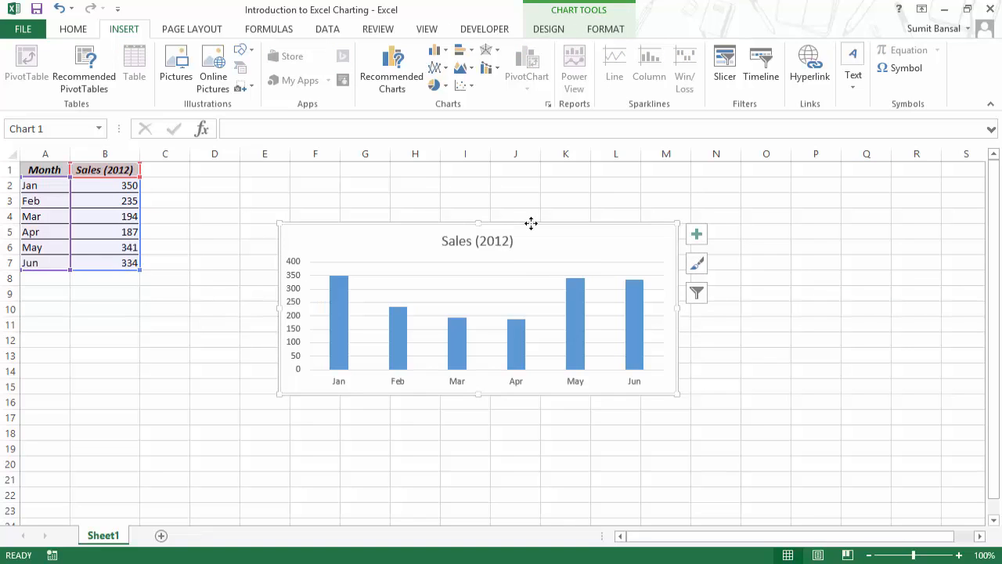
{"action": "key", "text": "Delete"}
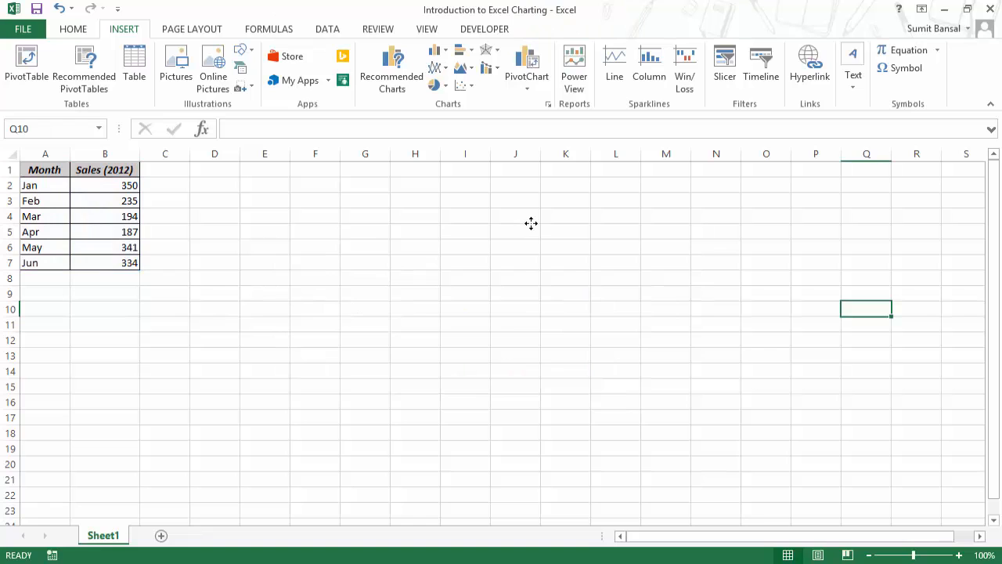
{"action": "key", "text": "ctrl+z"}
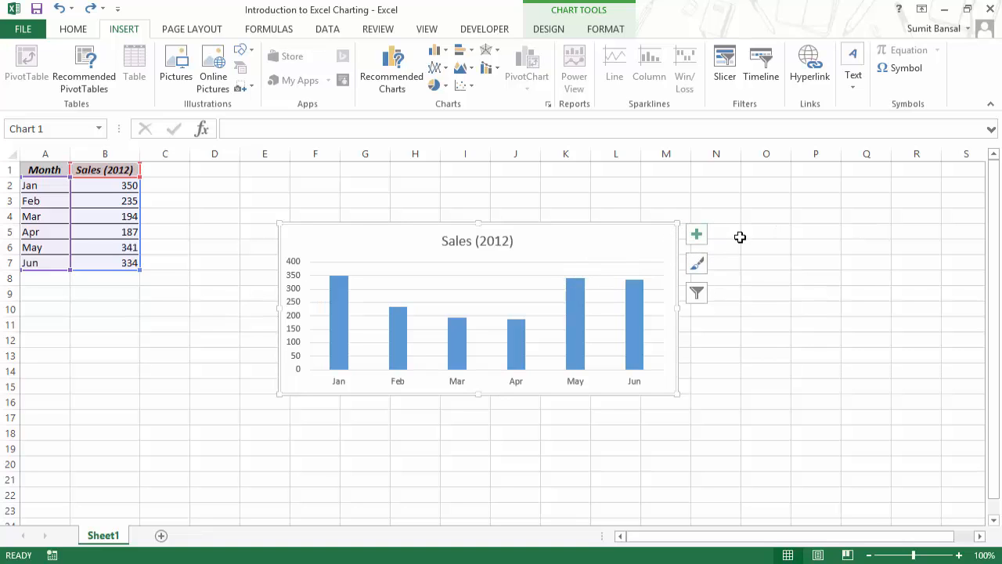
Display the design options for the selected column chart.
{"action": "left_click", "coordinate": [551, 30]}
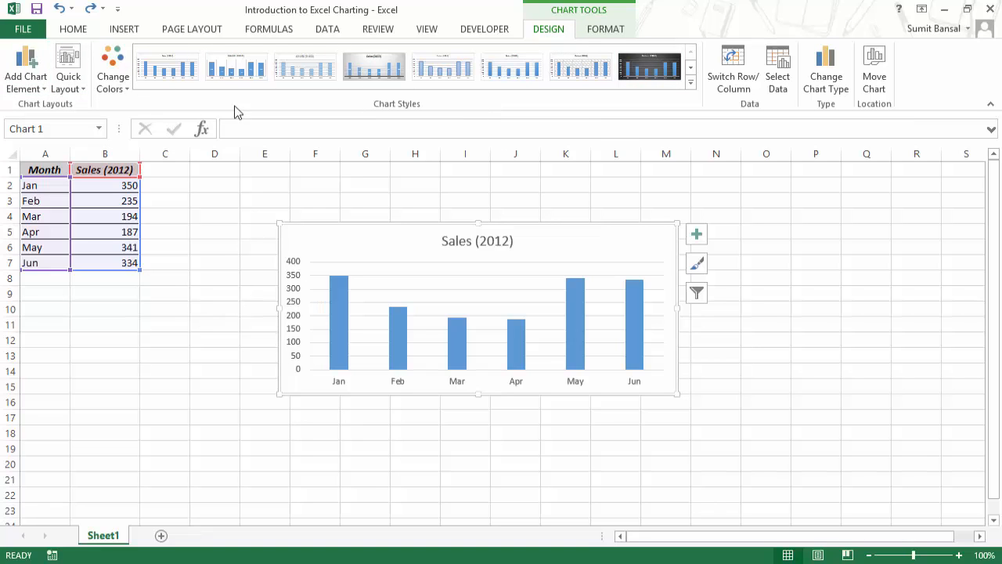
Examine the elements that can be added to the Sales (2012) column chart, such as axes, axis titles, data labels and lines.
{"action": "left_click", "coordinate": [36, 88]}
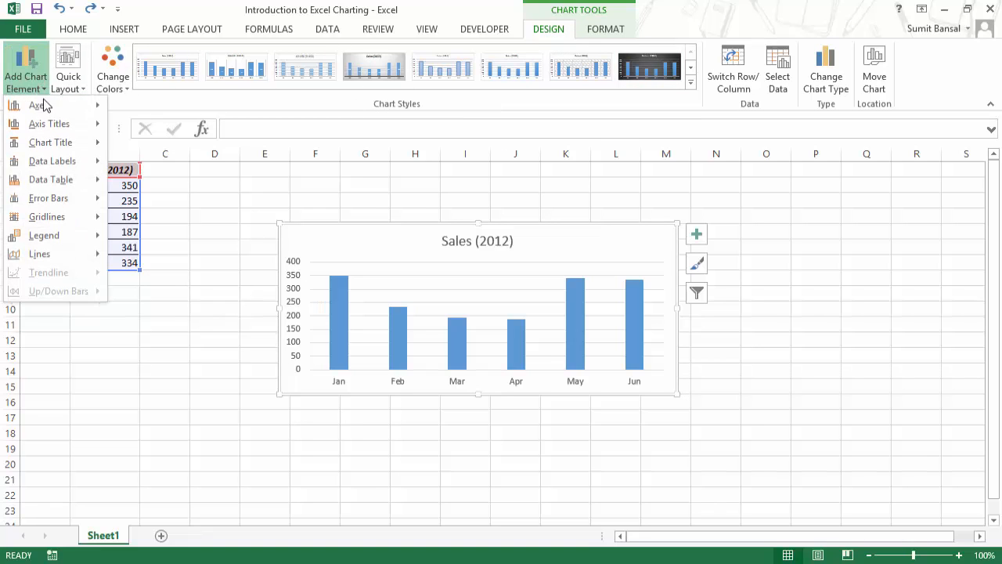
{"action": "mouse_move", "coordinate": [56, 108]}
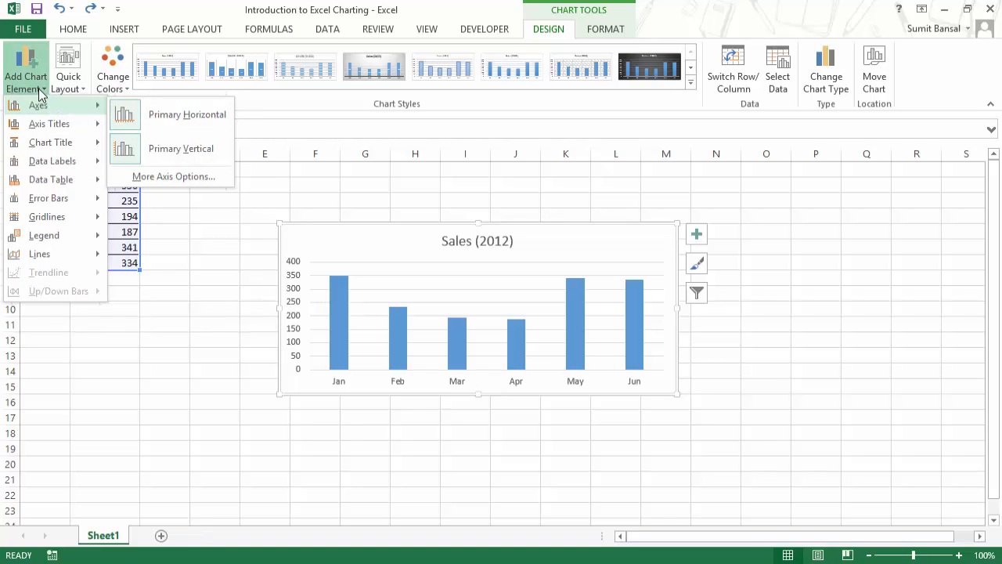
{"action": "left_click", "coordinate": [35, 86]}
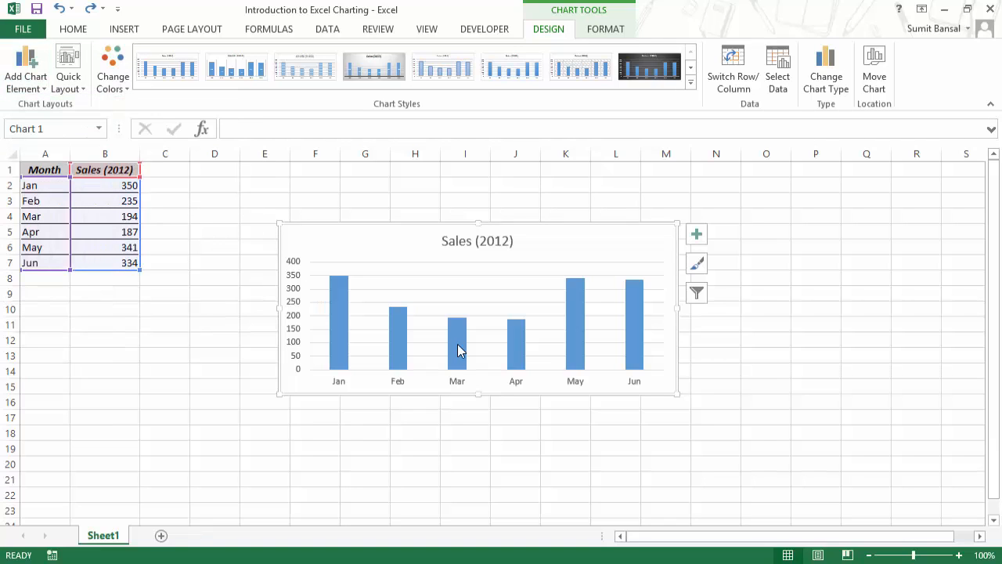
{"action": "left_click", "coordinate": [36, 83]}
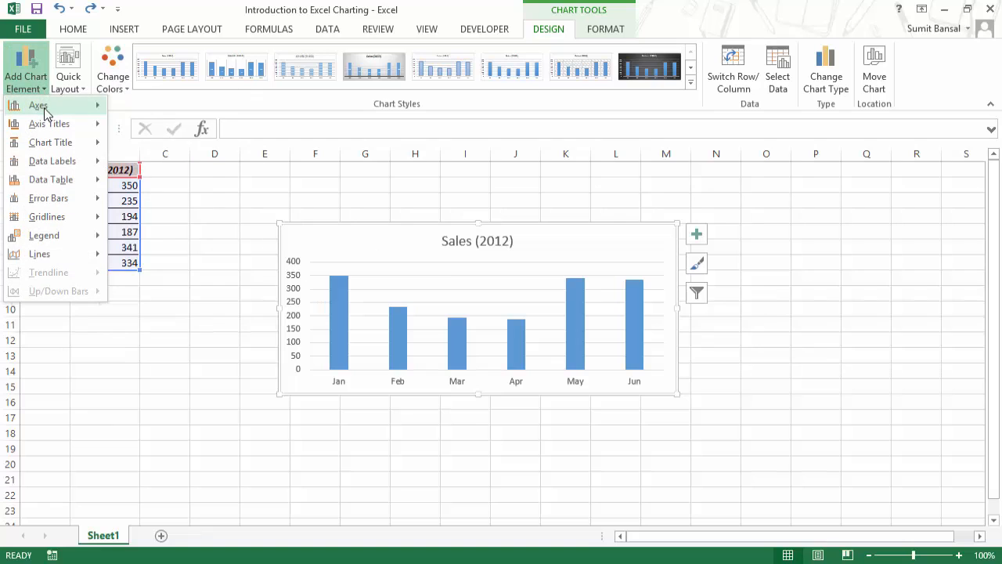
{"action": "mouse_move", "coordinate": [38, 105]}
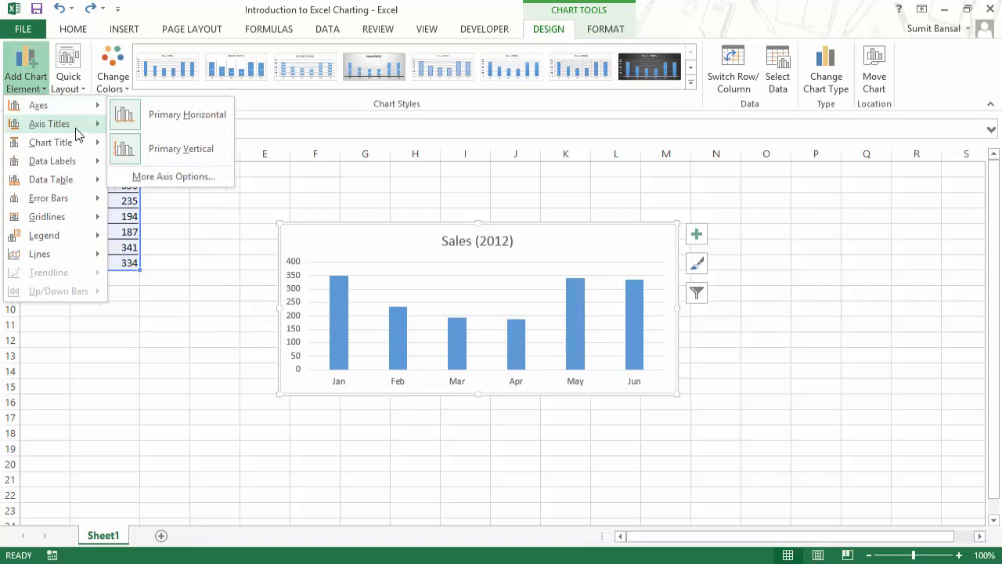
{"action": "mouse_move", "coordinate": [71, 125]}
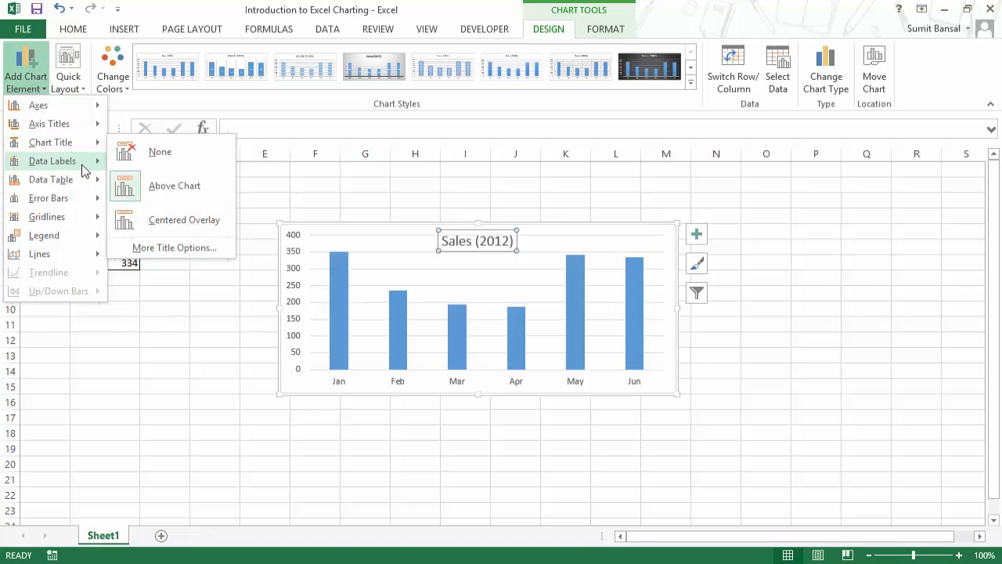
{"action": "mouse_move", "coordinate": [85, 162]}
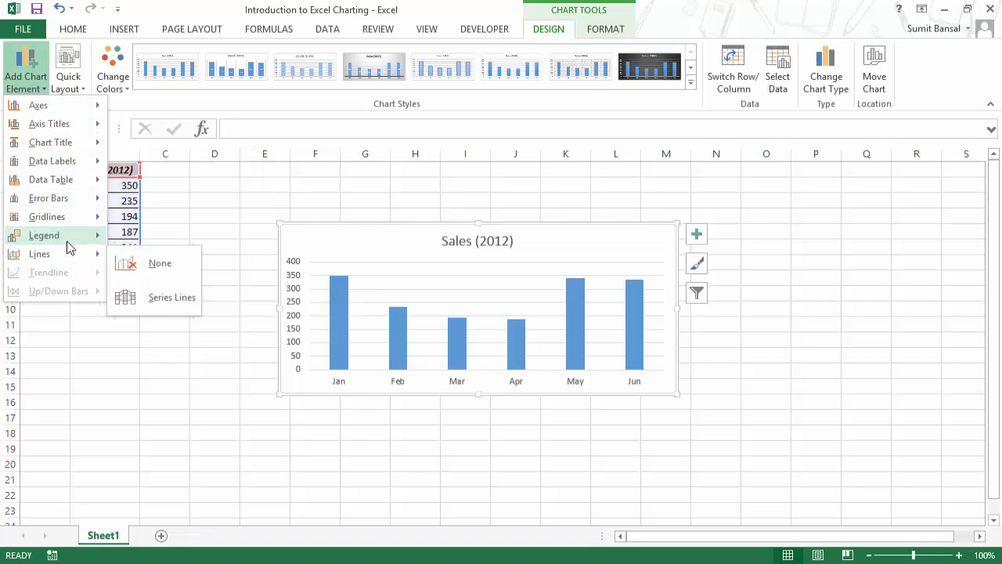
{"action": "left_click", "coordinate": [312, 185]}
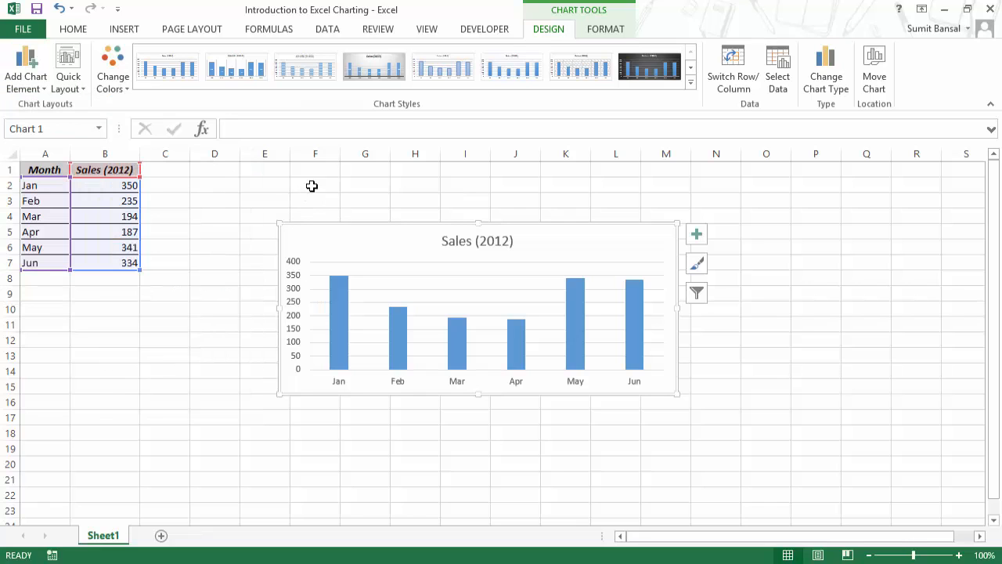
Switch the column chart's axes off and back on among its chart elements.
{"action": "left_click", "coordinate": [701, 235]}
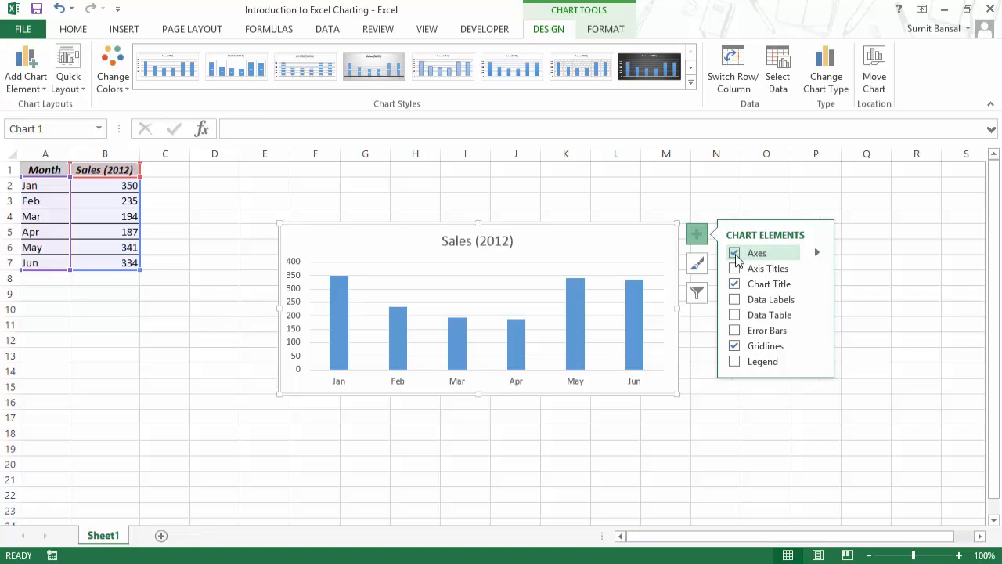
{"action": "left_click", "coordinate": [735, 255]}
{"action": "left_click", "coordinate": [735, 255]}
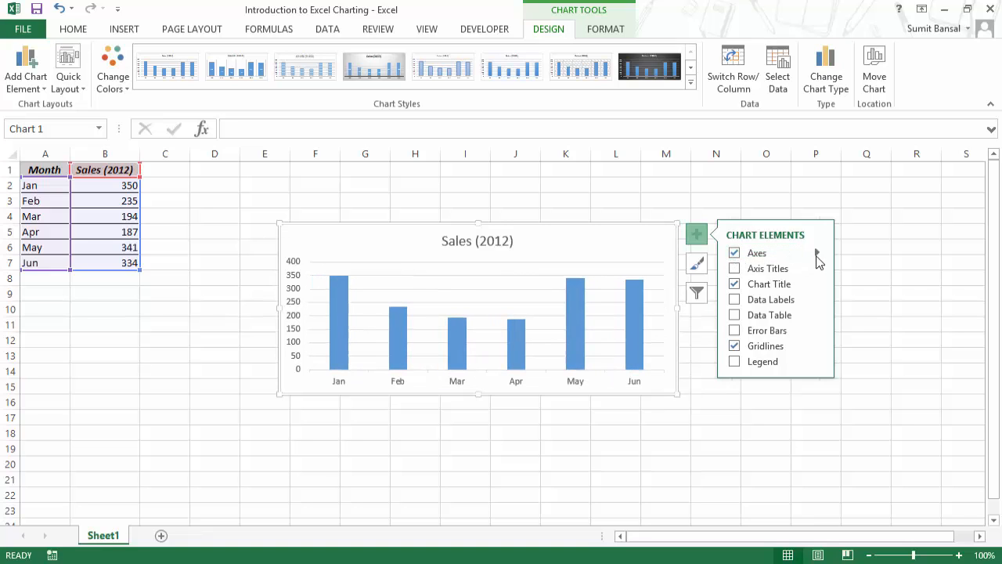
{"action": "mouse_move", "coordinate": [822, 255]}
{"action": "left_click", "coordinate": [697, 235]}
Look through the available chart styles for the column chart.
{"action": "left_click", "coordinate": [699, 267]}
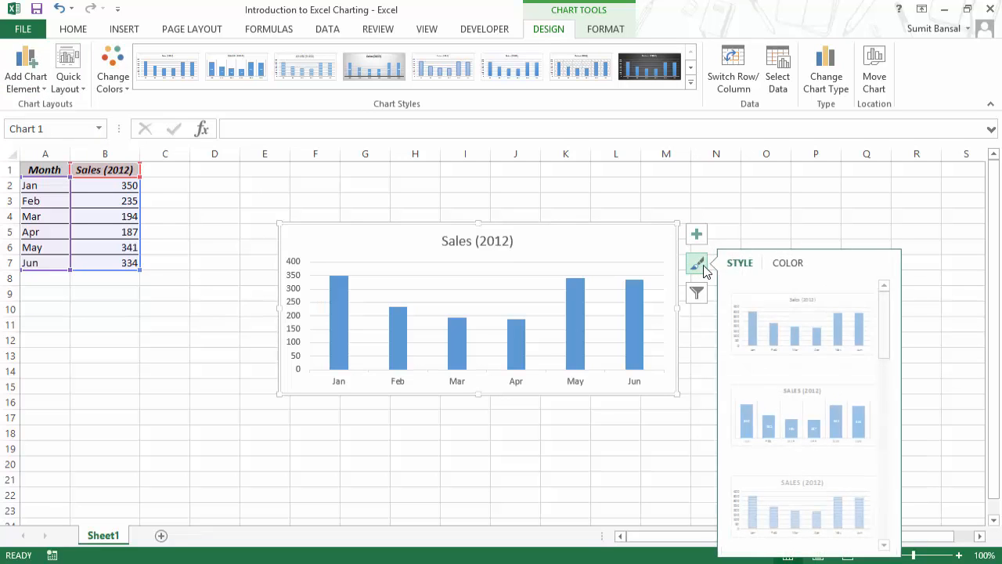
{"action": "mouse_move", "coordinate": [885, 327]}
{"action": "left_mouse_down"}
{"action": "mouse_move", "coordinate": [889, 513]}
{"action": "mouse_move", "coordinate": [885, 297]}
{"action": "left_mouse_up"}
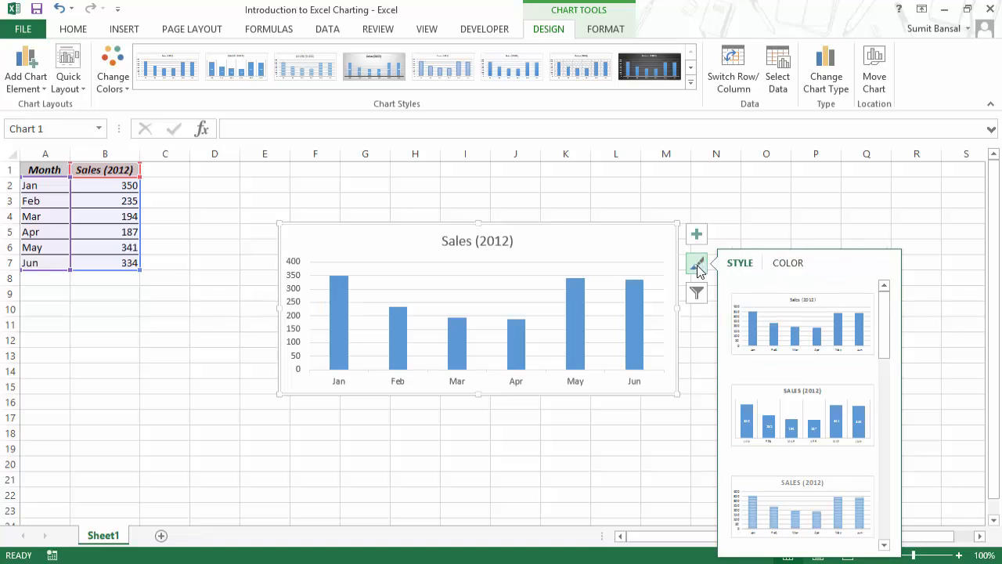
Filter the Jan and Feb categories out of the Sales (2012) chart and apply the filter.
{"action": "left_click", "coordinate": [697, 292]}
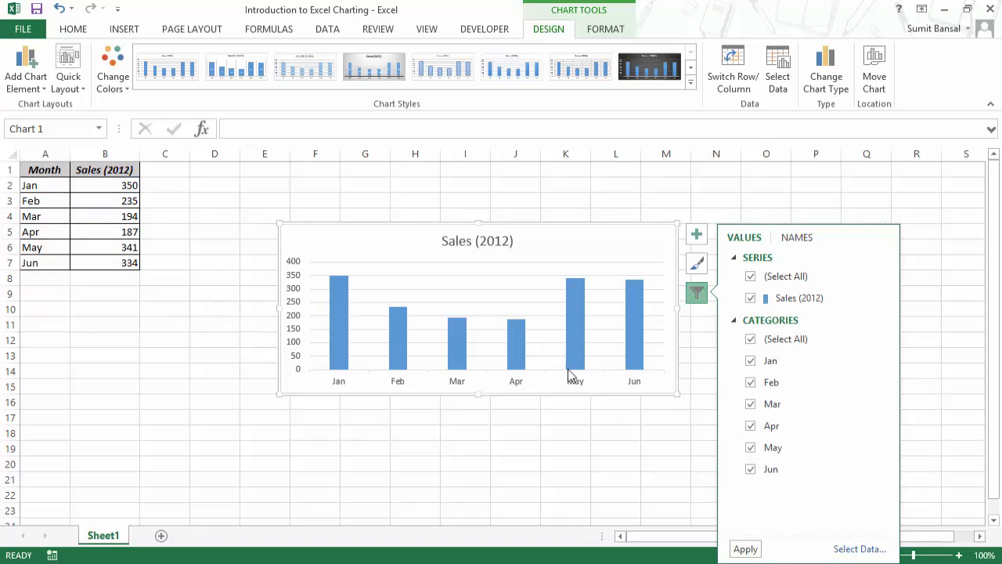
{"action": "left_click", "coordinate": [750, 361]}
{"action": "left_click", "coordinate": [750, 382]}
{"action": "left_click", "coordinate": [740, 550]}
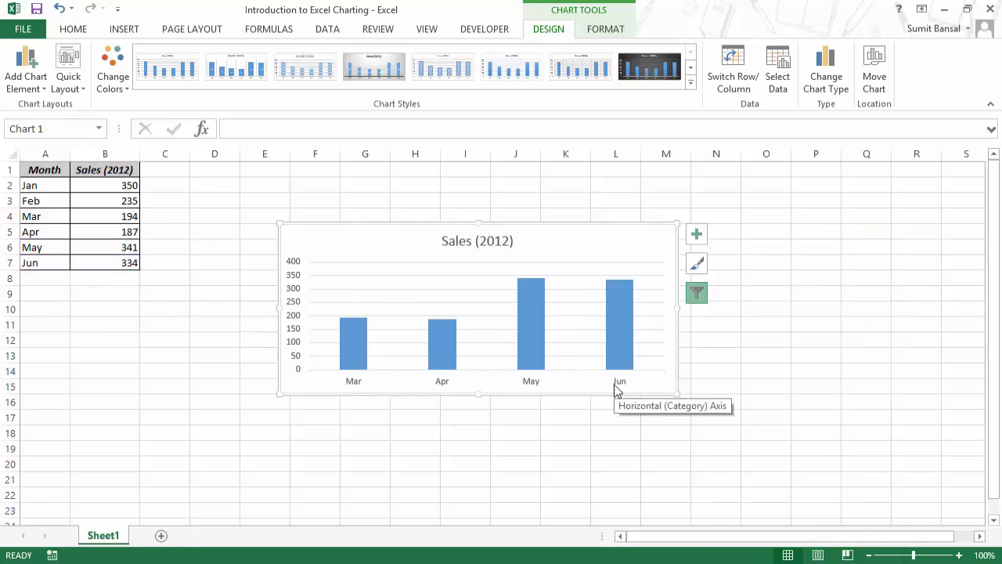
Try to bring the Jan and Feb categories back into the chart through its filter.
{"action": "left_click", "coordinate": [697, 234]}
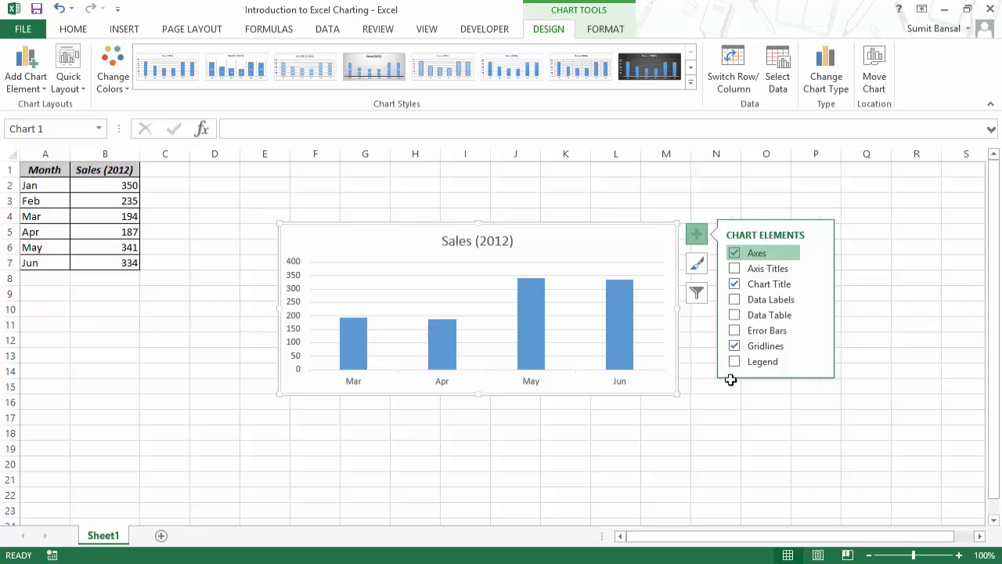
{"action": "left_click", "coordinate": [697, 293]}
{"action": "left_click", "coordinate": [763, 361]}
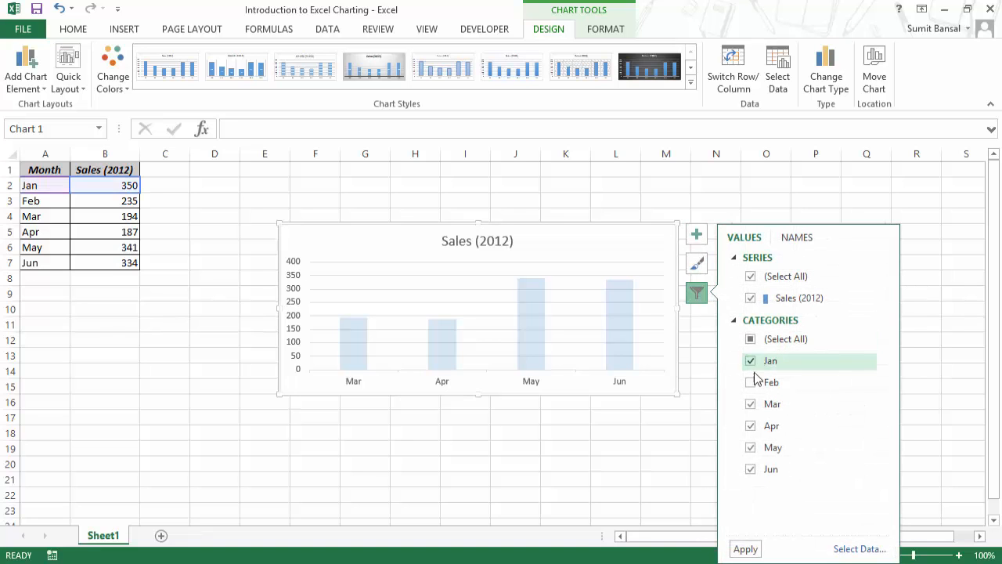
{"action": "left_click", "coordinate": [753, 382]}
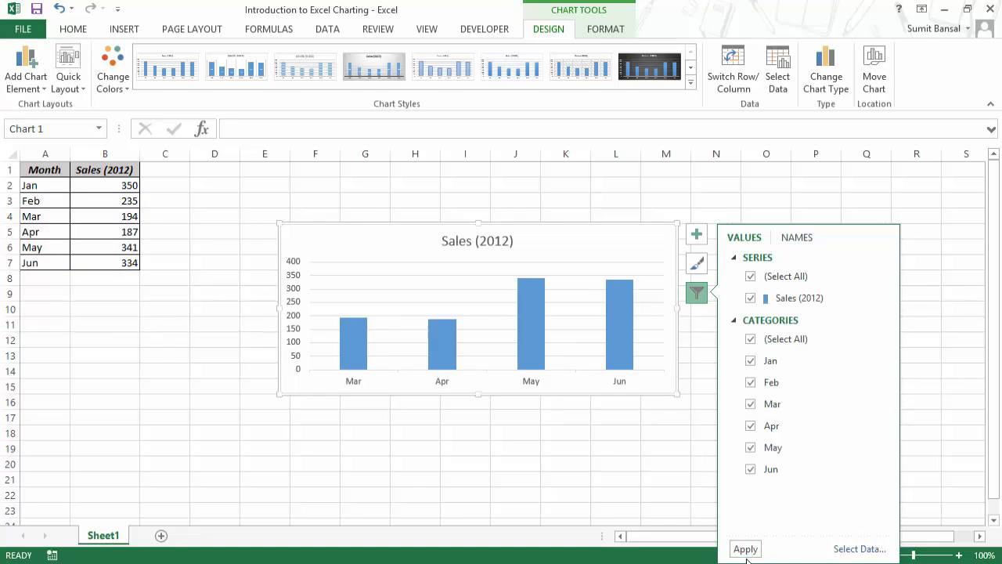
{"action": "key", "text": "Escape"}
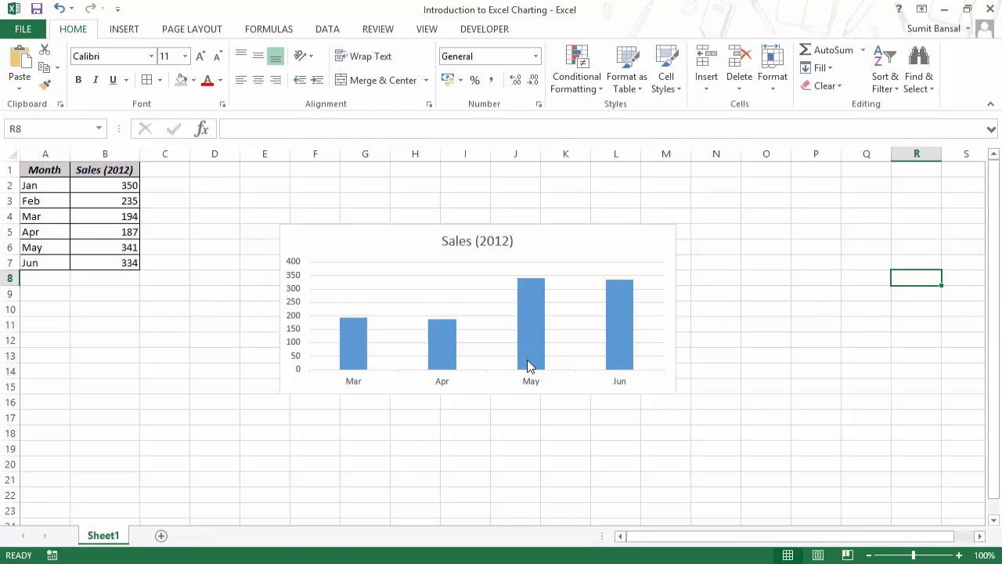
Change the chart type of the Sales (2012) series to Stacked Line with Markers.
{"action": "mouse_move", "coordinate": [527, 359]}
{"action": "mouse_move", "coordinate": [354, 361]}
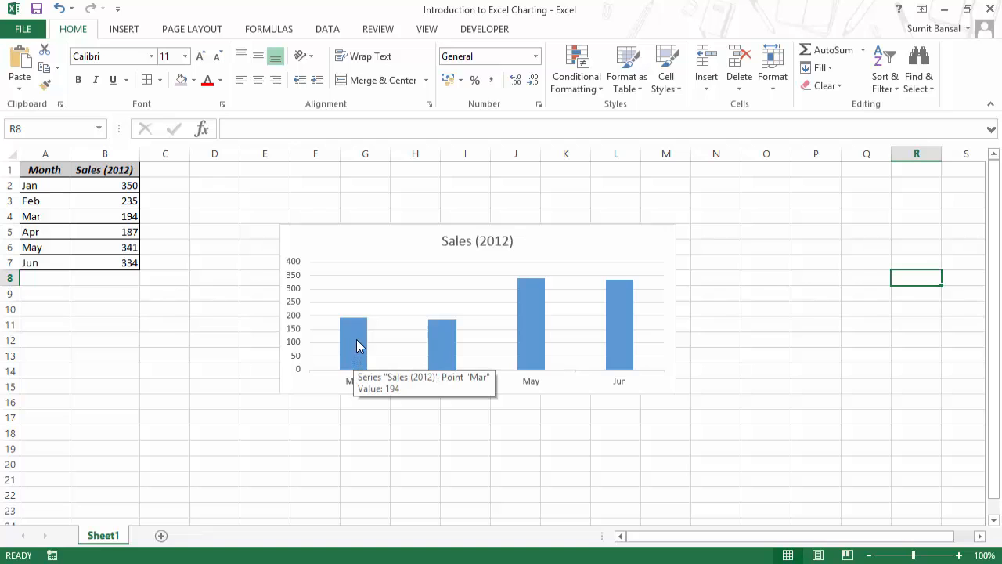
{"action": "left_click", "coordinate": [358, 342]}
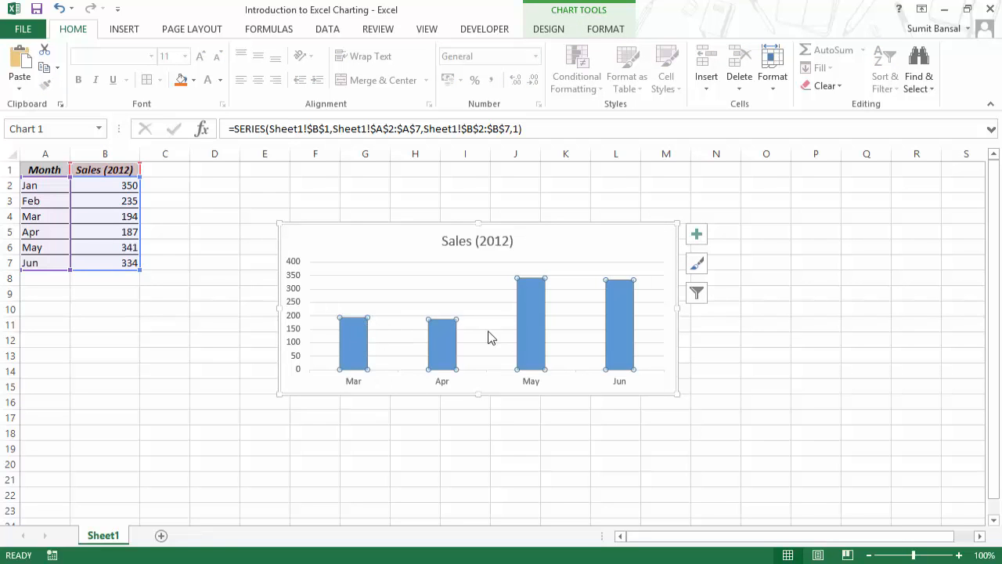
{"action": "right_click", "coordinate": [348, 340]}
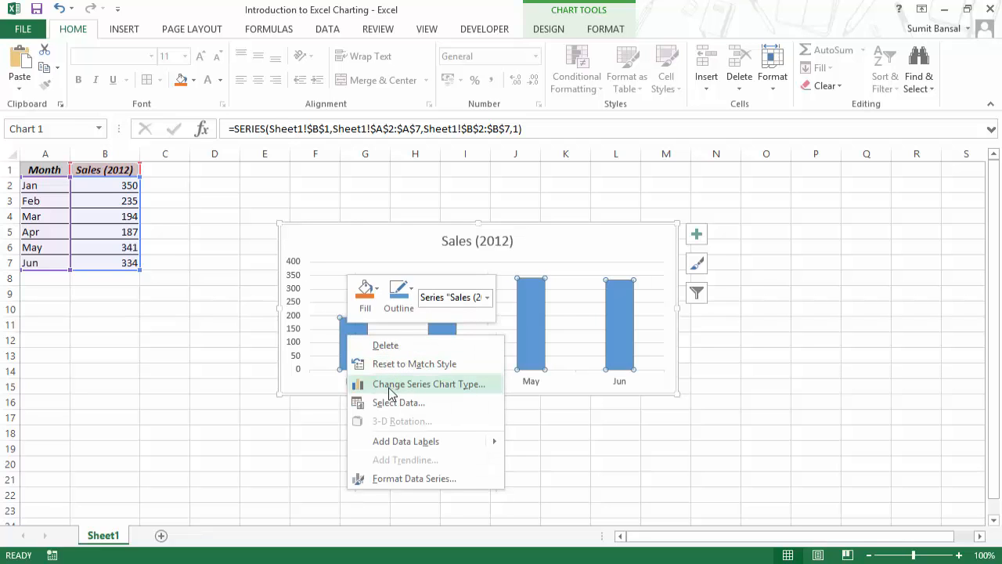
{"action": "left_click", "coordinate": [454, 384]}
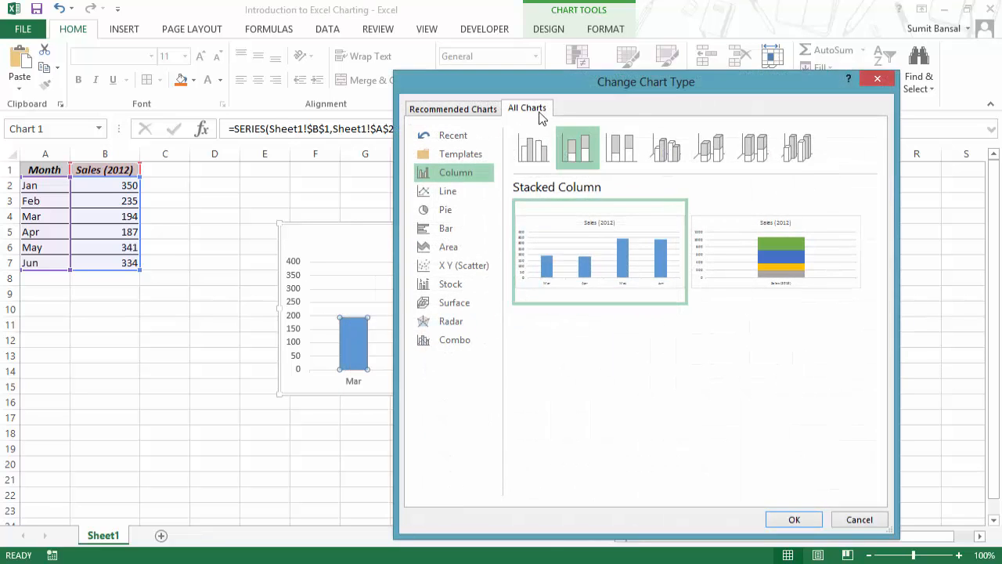
{"action": "left_click_drag", "start_coordinate": [561, 88], "coordinate": [467, 38]}
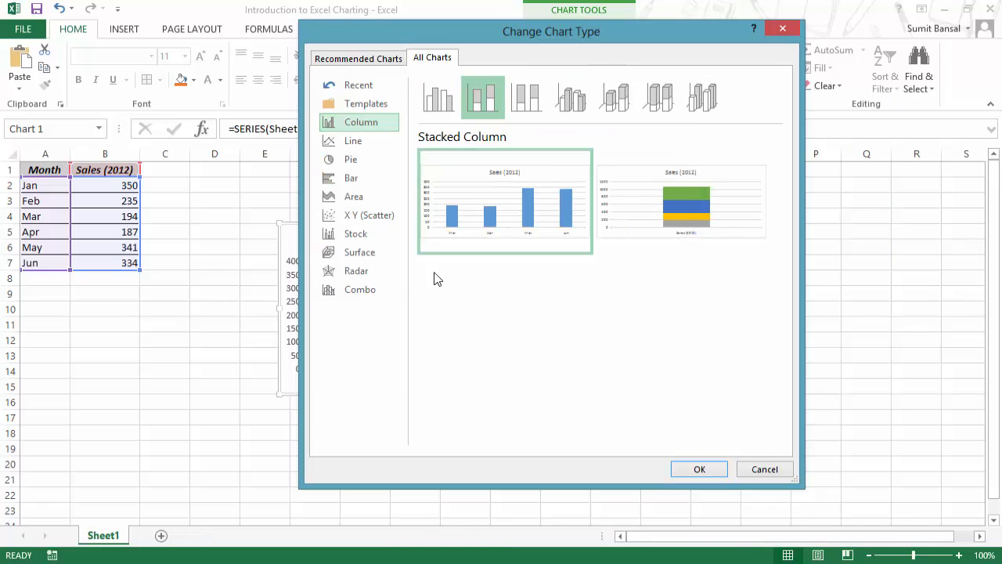
{"action": "left_click", "coordinate": [353, 144]}
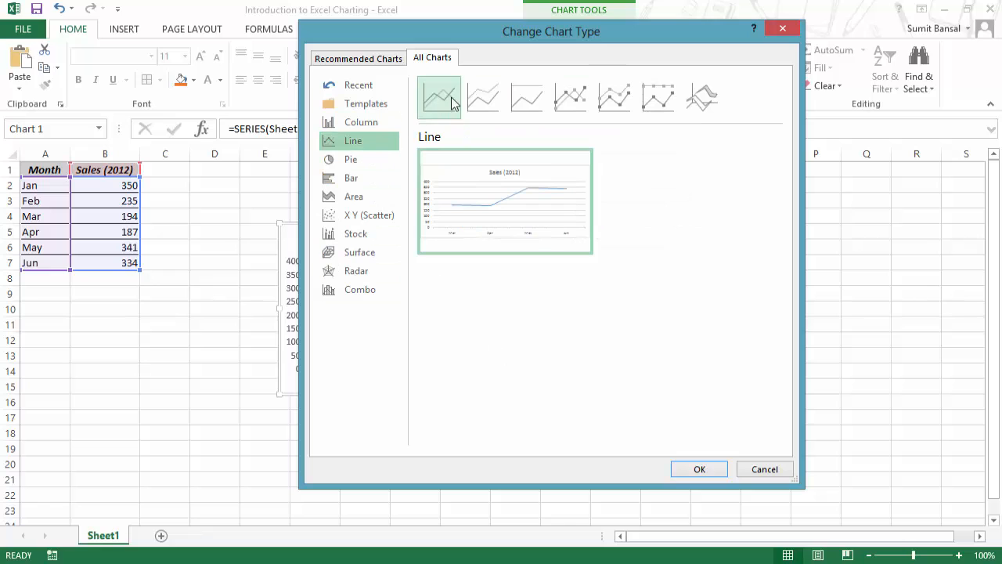
{"action": "mouse_move", "coordinate": [485, 192]}
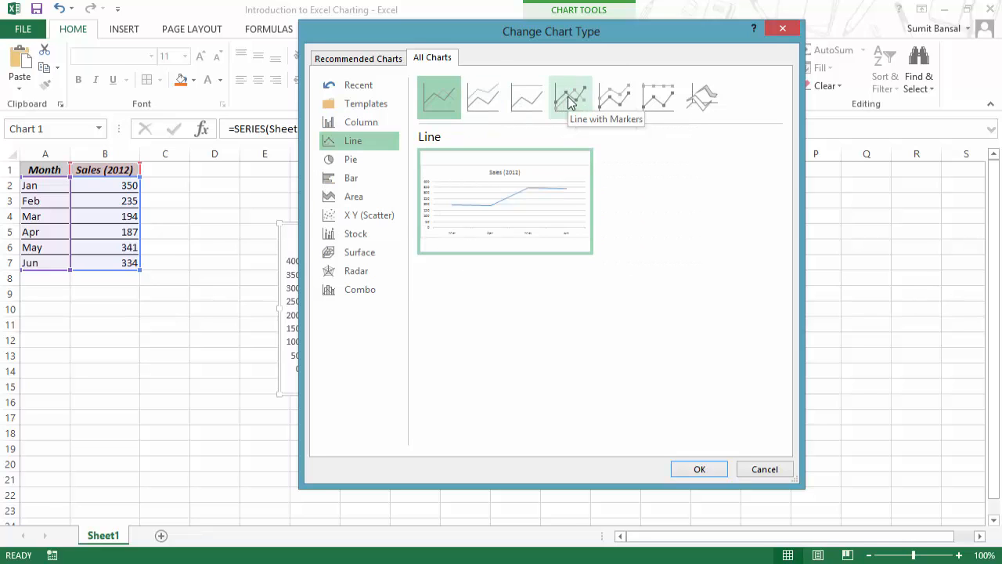
{"action": "left_click", "coordinate": [617, 108]}
{"action": "mouse_move", "coordinate": [547, 206]}
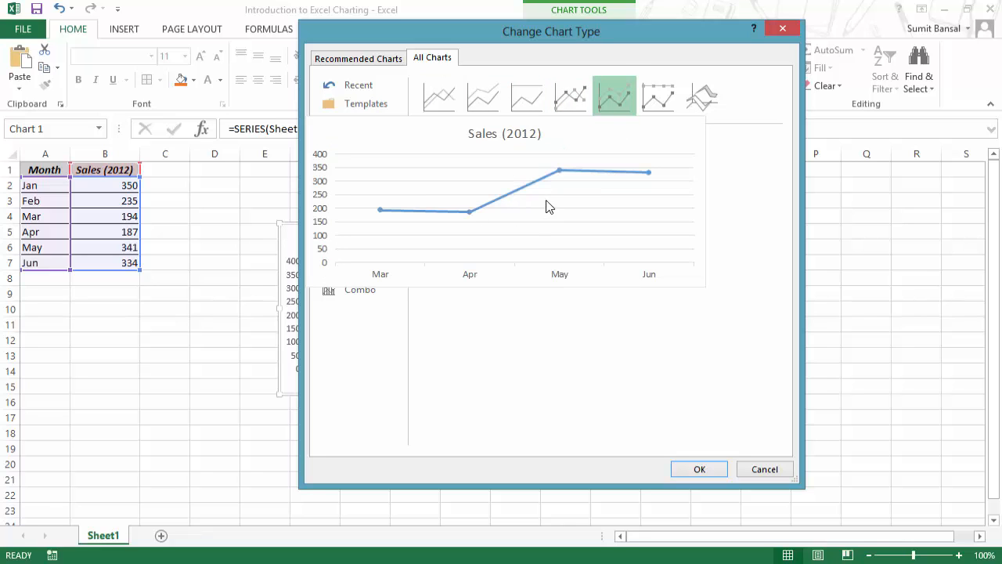
{"action": "left_click", "coordinate": [688, 469]}
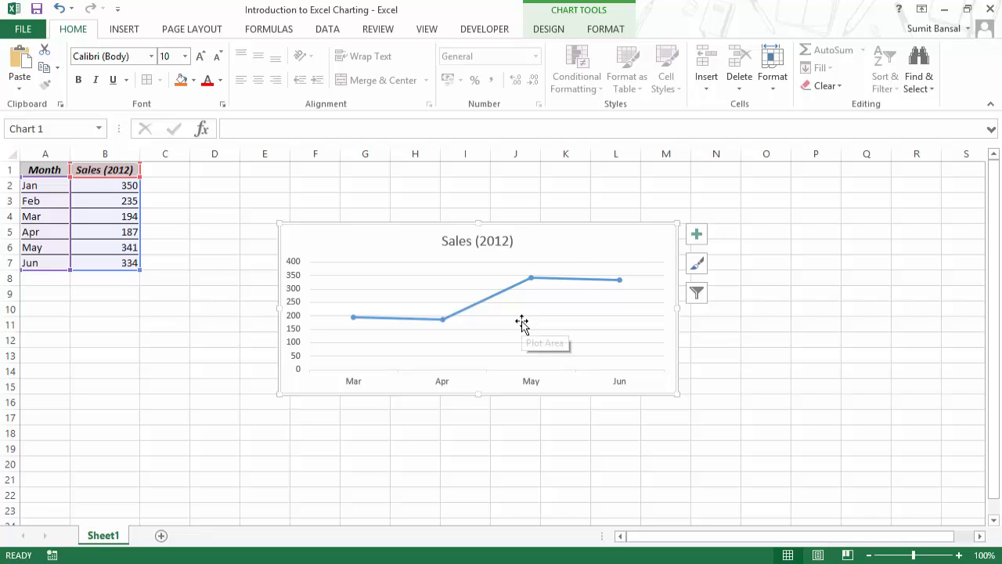
Change the chart type of the Sales (2012) series to Clustered Bar.
{"action": "right_click", "coordinate": [485, 304]}
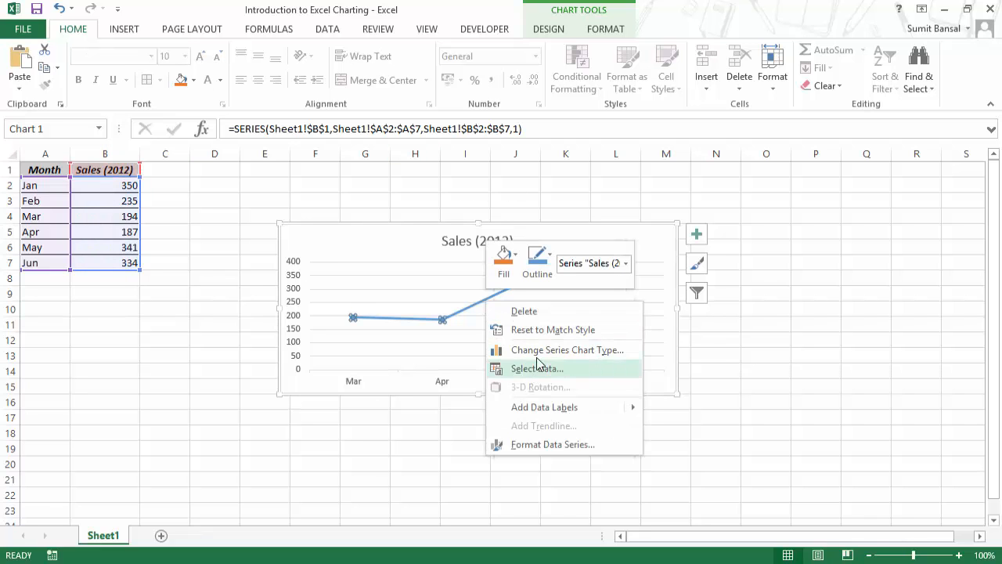
{"action": "left_click", "coordinate": [591, 352]}
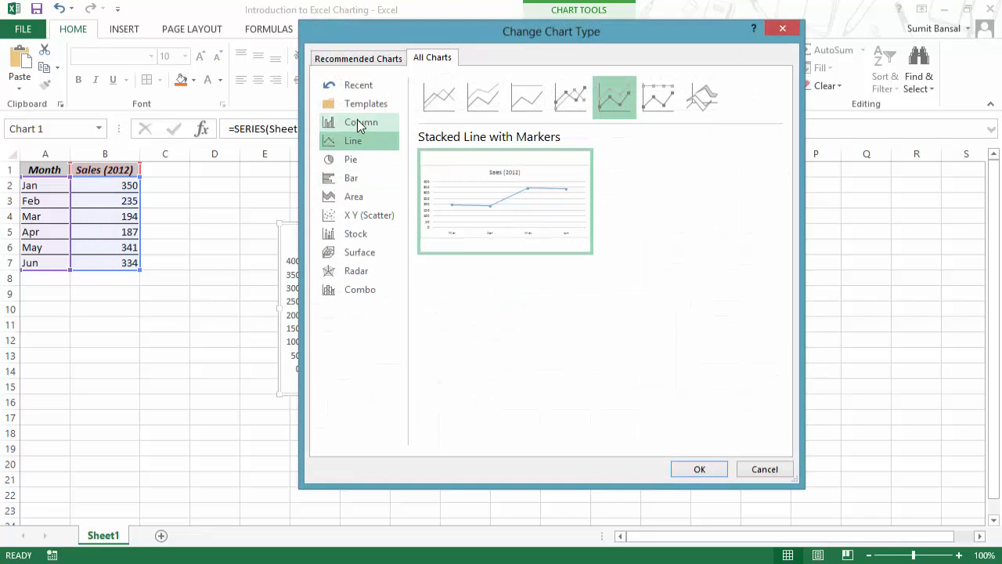
{"action": "left_click", "coordinate": [353, 177]}
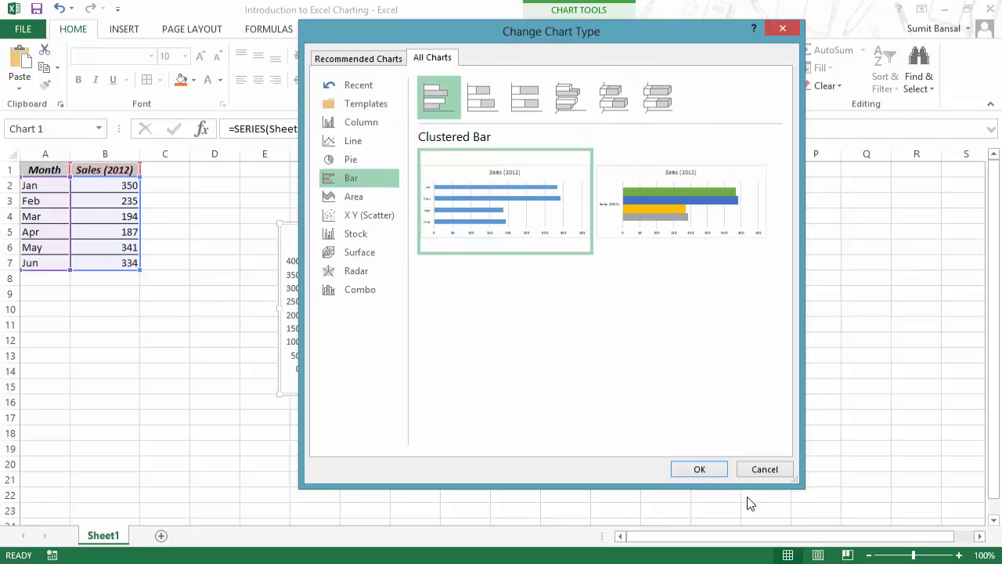
{"action": "left_click", "coordinate": [705, 473]}
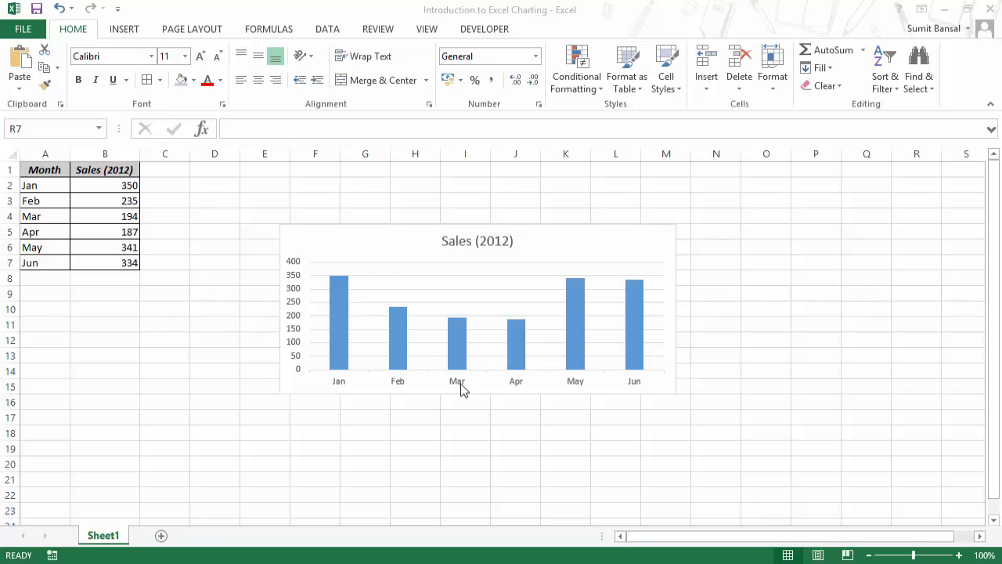
Select the whole Sales (2012) column chart.
{"action": "mouse_move", "coordinate": [581, 346]}
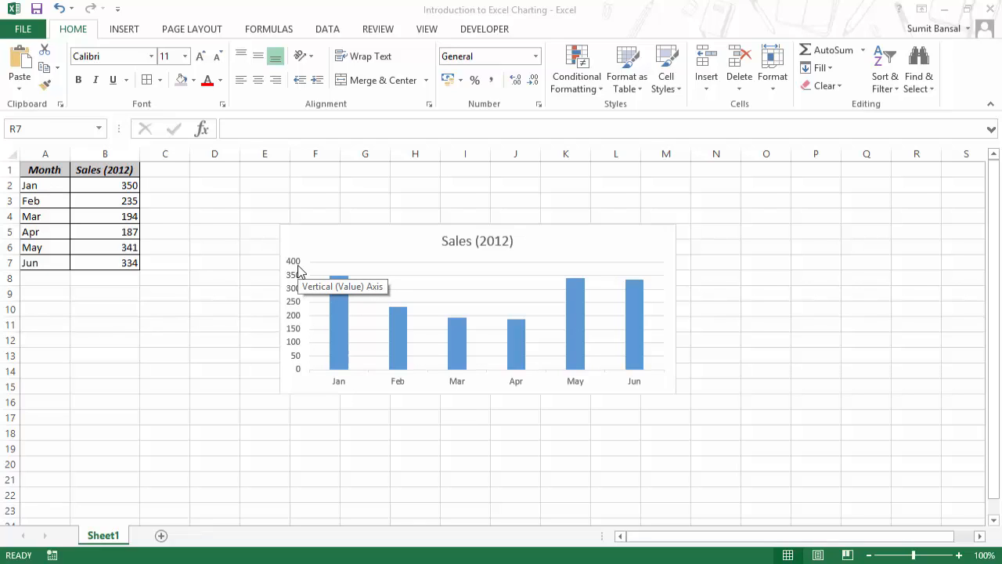
{"action": "left_click", "coordinate": [478, 281]}
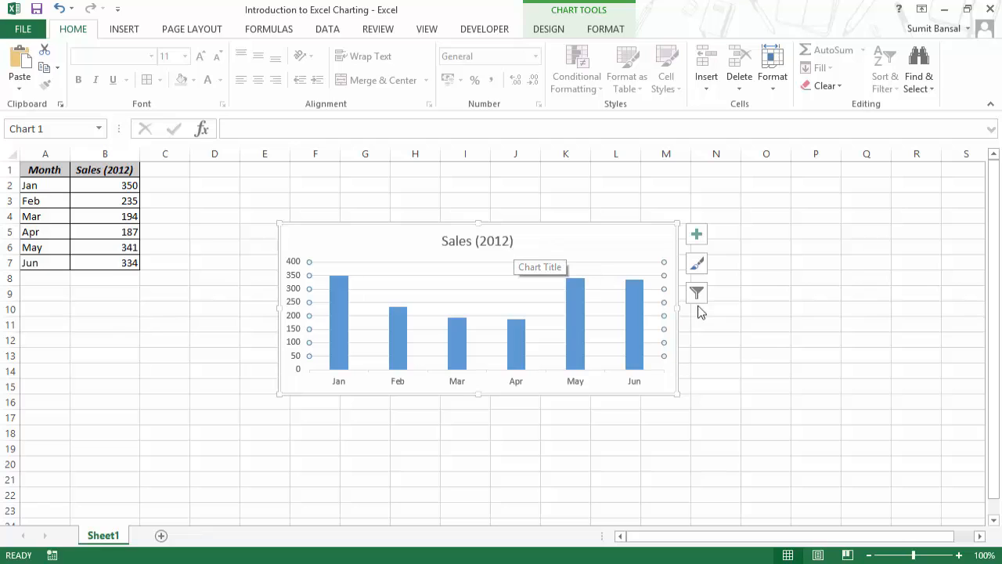
{"action": "left_click", "coordinate": [761, 335]}
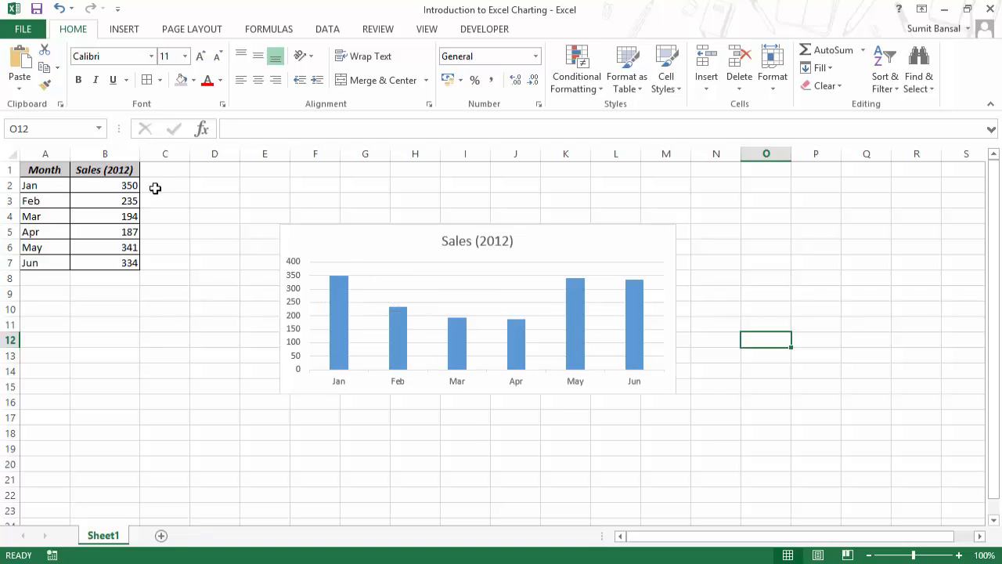
{"action": "left_click", "coordinate": [401, 250]}
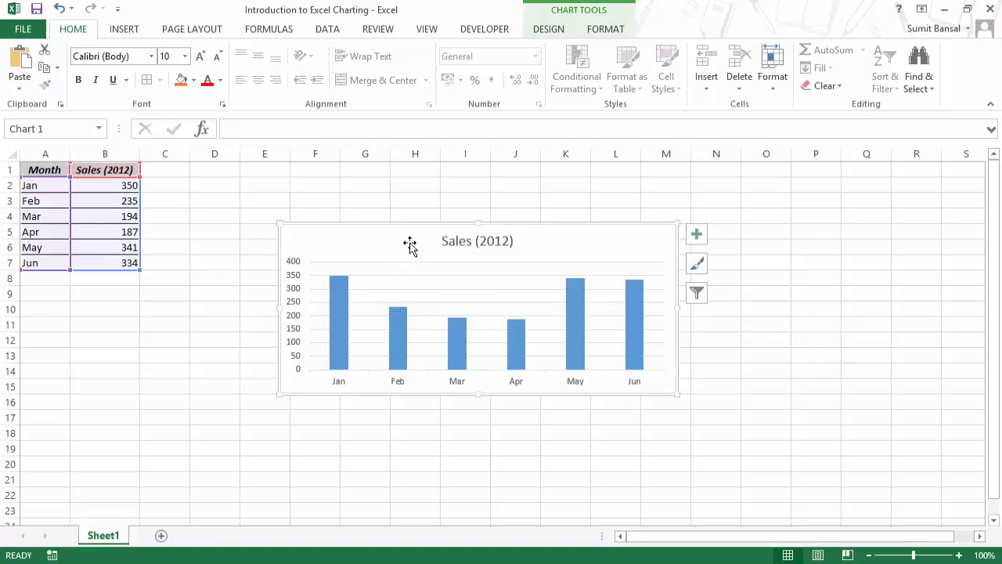
Open the detailed formatting options for the chart's horizontal axis.
{"action": "left_click", "coordinate": [546, 32]}
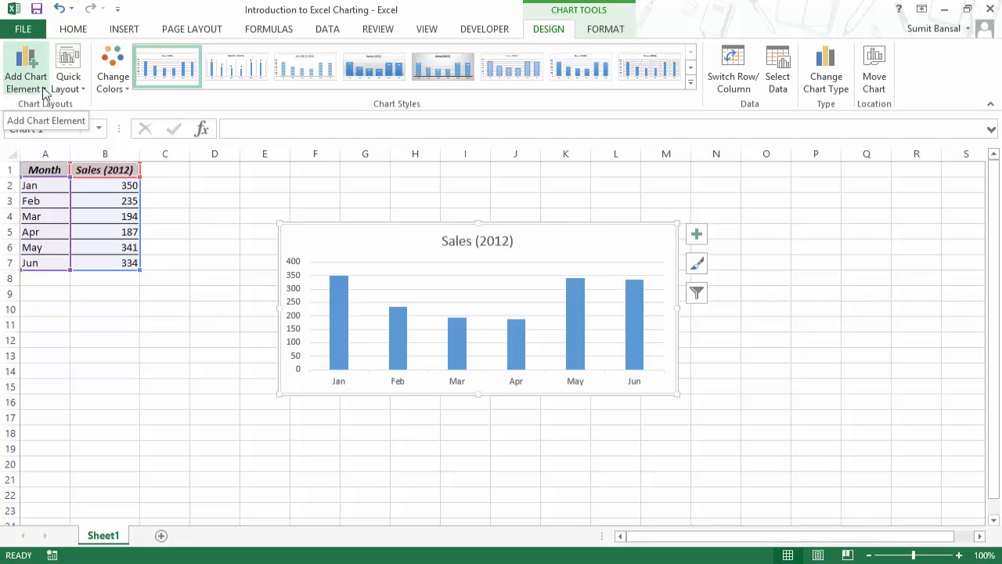
{"action": "left_click", "coordinate": [44, 91]}
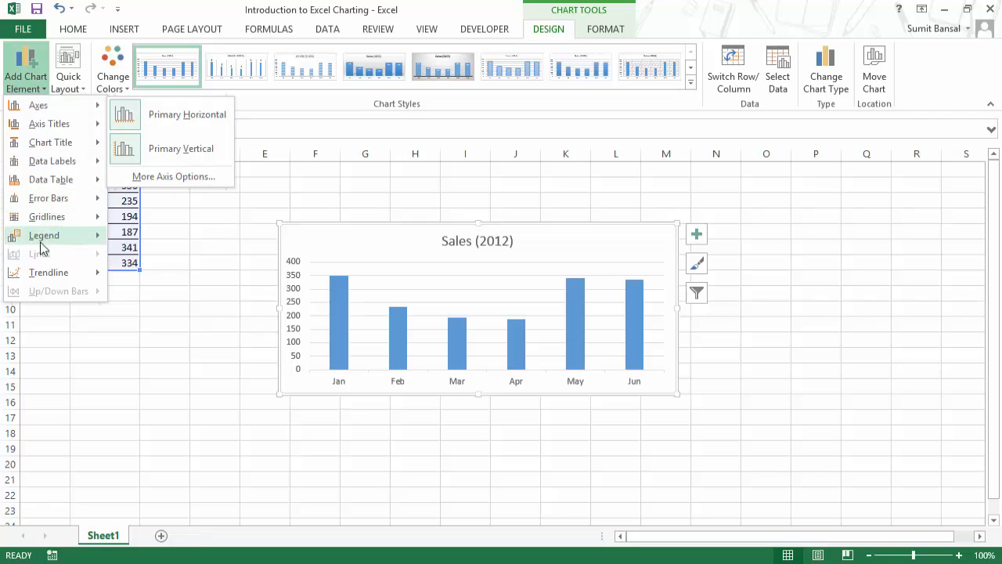
{"action": "mouse_move", "coordinate": [43, 115]}
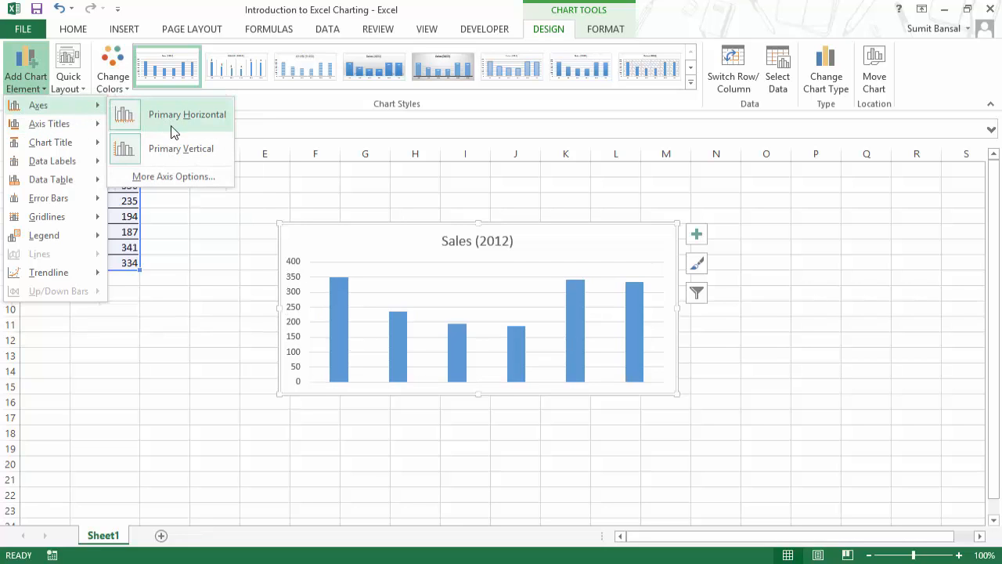
{"action": "left_click", "coordinate": [172, 179]}
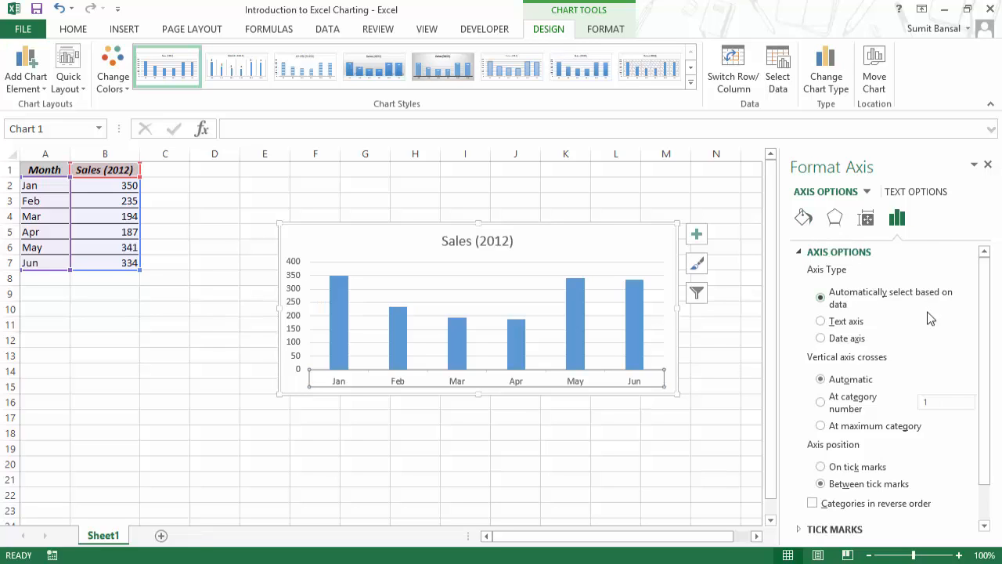
Try the horizontal axis position On tick marks and set it back to Between tick marks.
{"action": "mouse_move", "coordinate": [985, 286]}
{"action": "left_mouse_down"}
{"action": "mouse_move", "coordinate": [992, 324]}
{"action": "mouse_move", "coordinate": [985, 286]}
{"action": "left_mouse_up"}
{"action": "left_click_drag", "start_coordinate": [982, 329], "coordinate": [983, 389]}
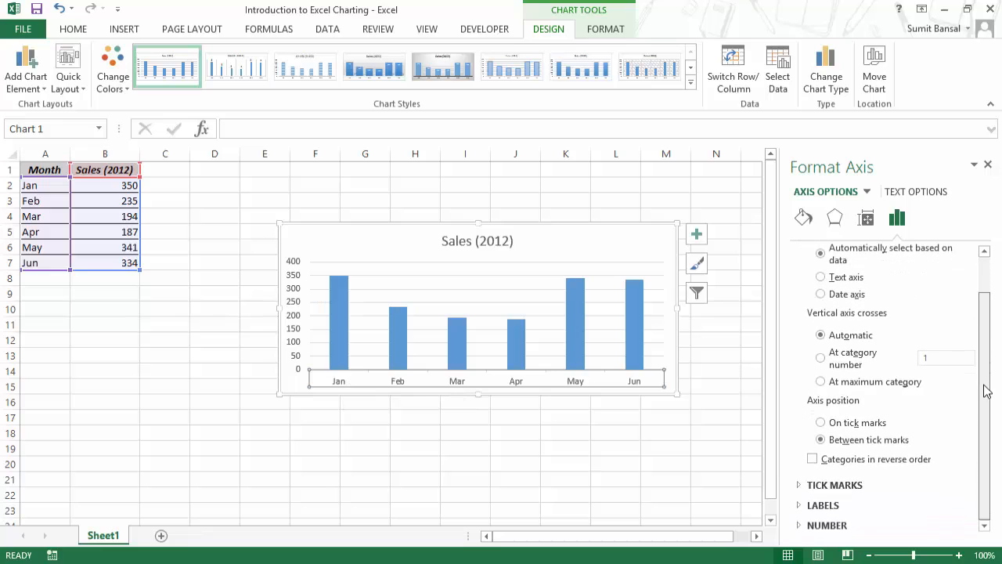
{"action": "left_click", "coordinate": [835, 424]}
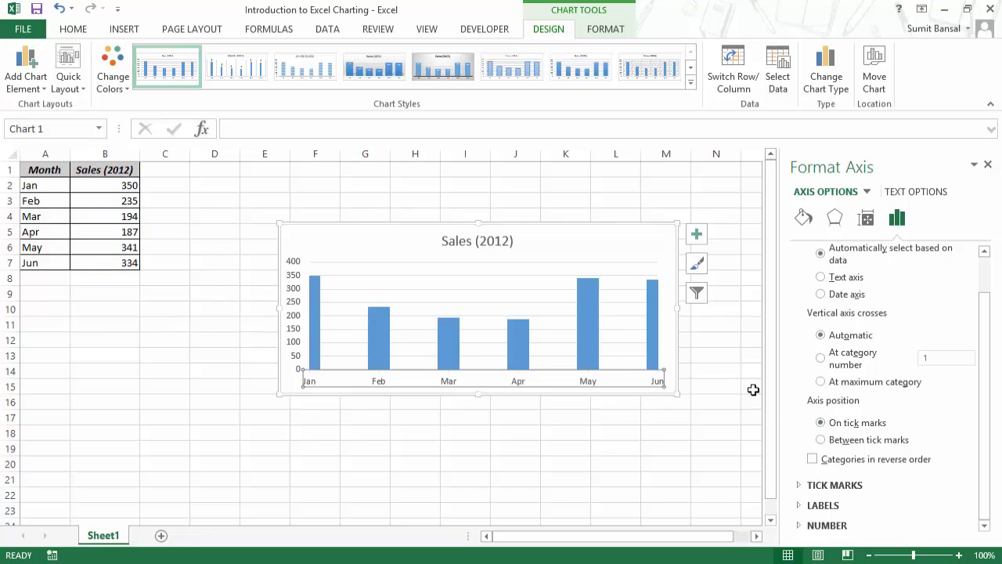
{"action": "left_click", "coordinate": [821, 440]}
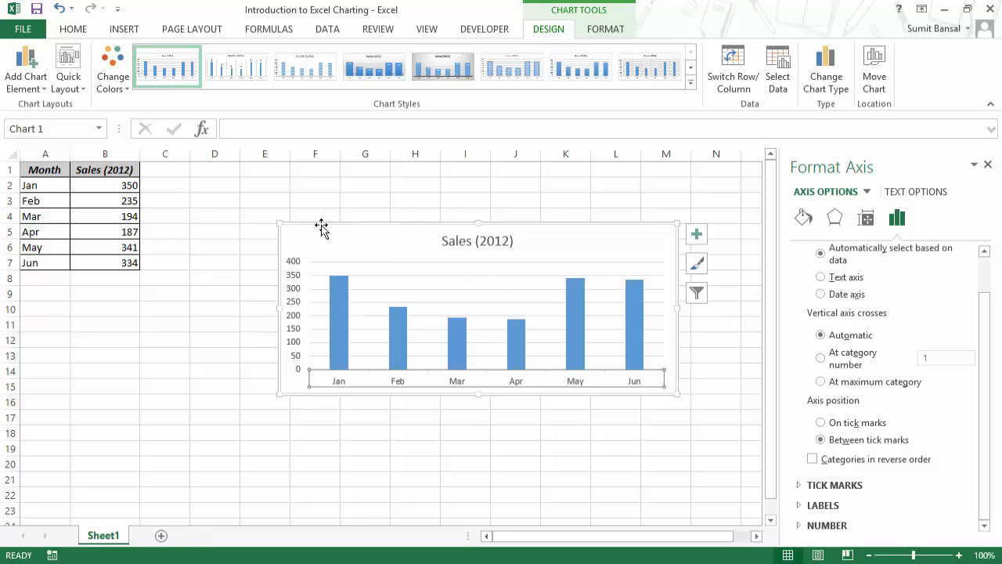
Make the vertical axis cross the horizontal axis at category number 3.
{"action": "left_click", "coordinate": [835, 362]}
{"action": "double_click", "coordinate": [939, 358]}
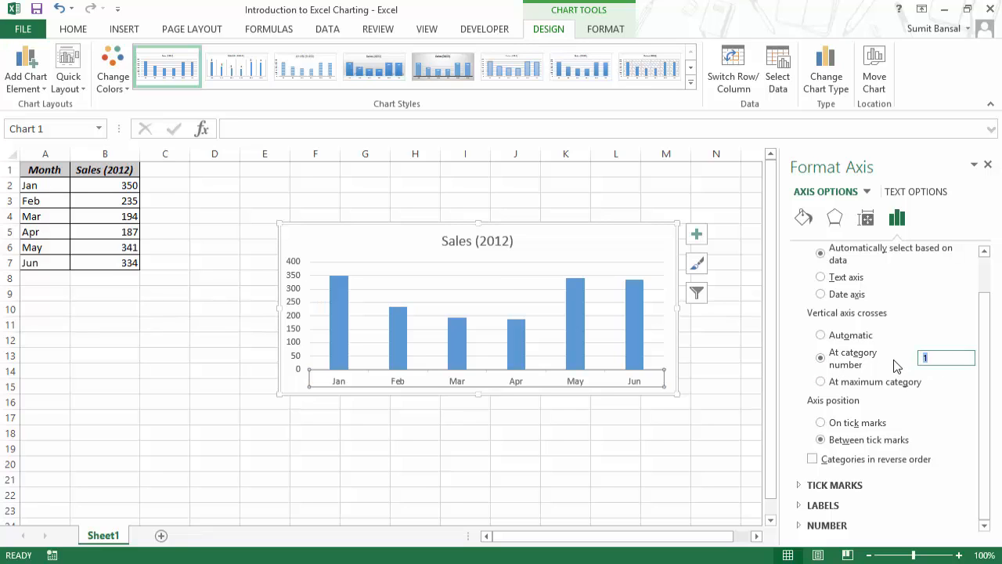
{"action": "key", "text": "Return"}
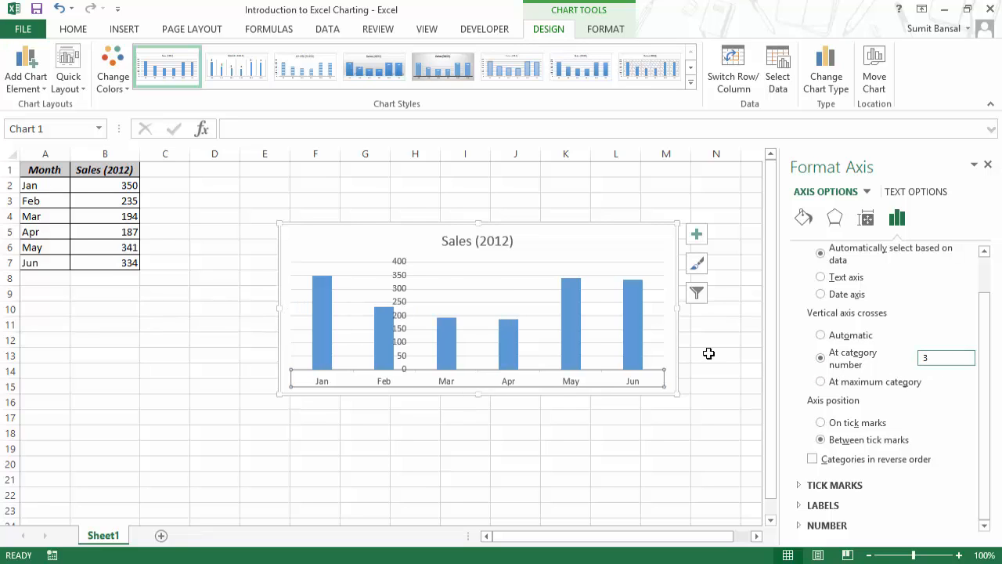
{"action": "left_click", "coordinate": [404, 349]}
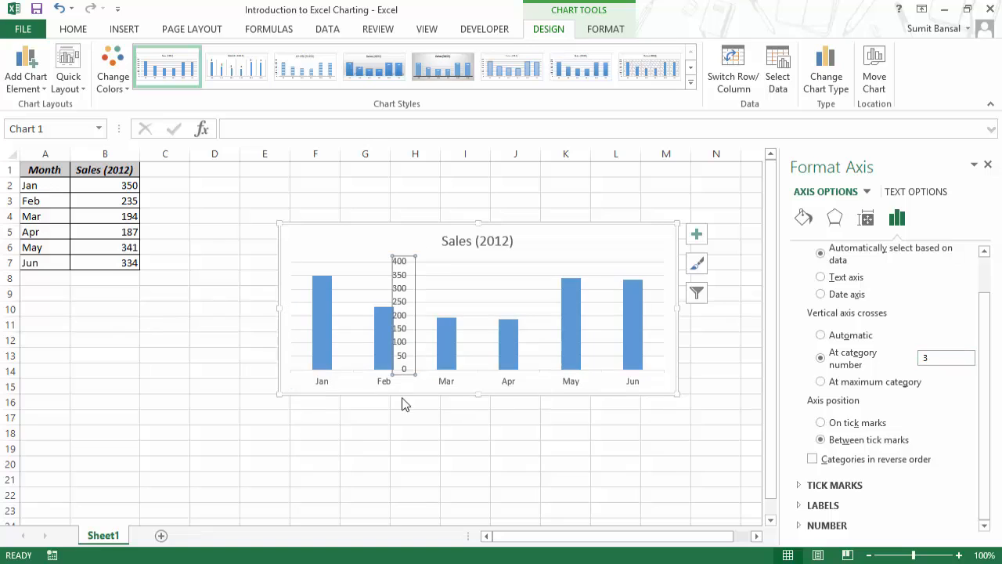
{"action": "left_click", "coordinate": [444, 384]}
Try the vertical axis crossing At maximum category and return the crossing to Automatic.
{"action": "left_click", "coordinate": [822, 381]}
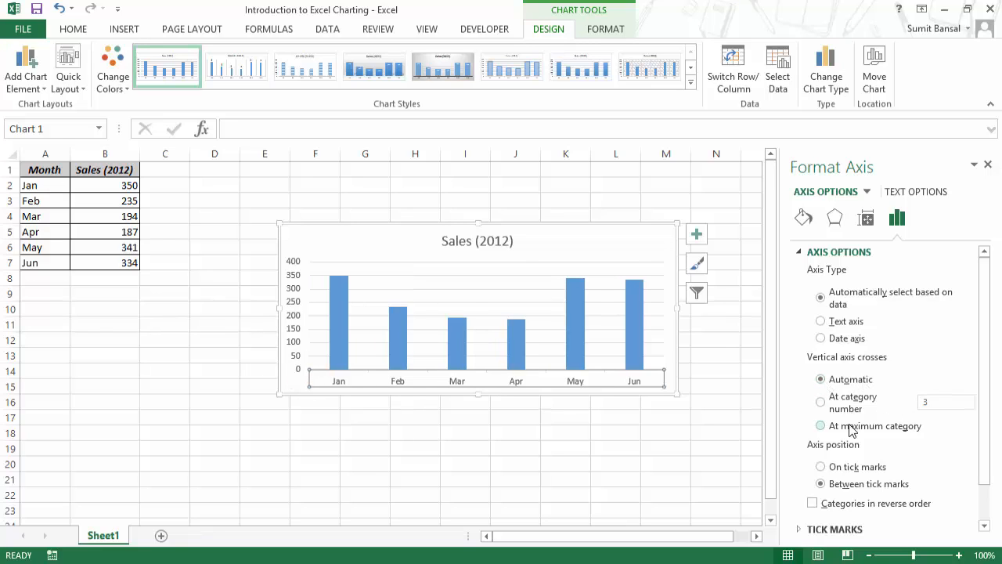
{"action": "left_click", "coordinate": [821, 426]}
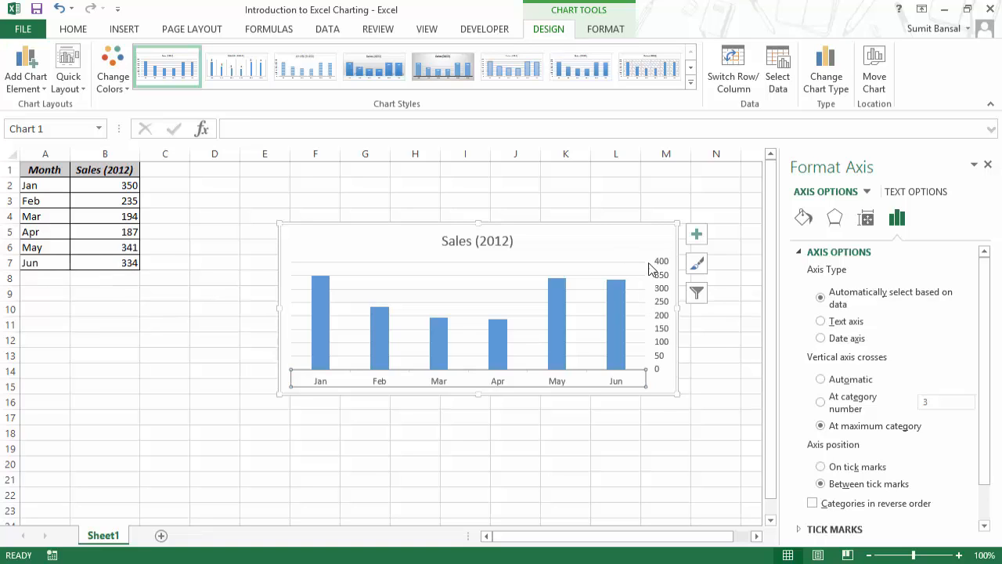
{"action": "left_click", "coordinate": [820, 379]}
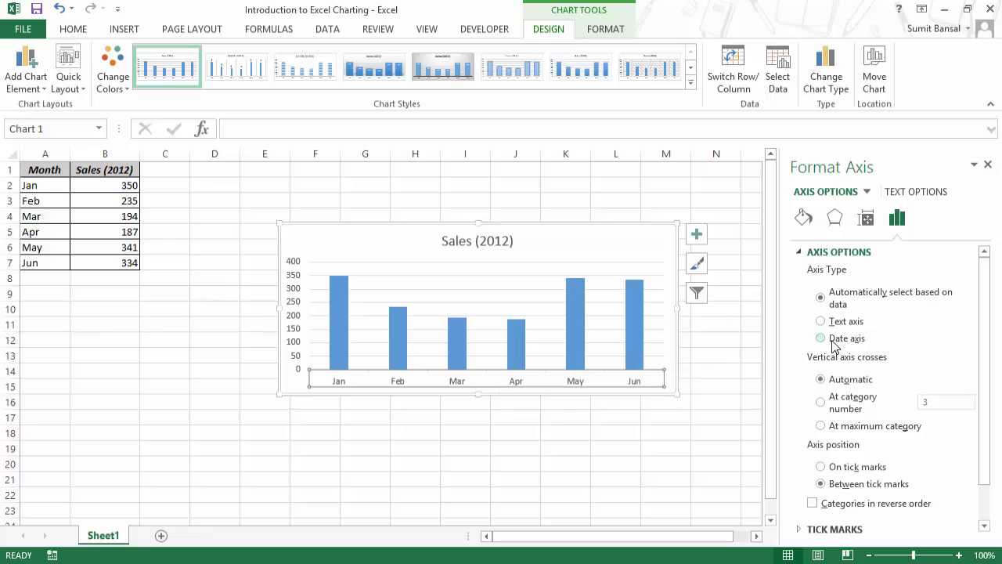
Give the horizontal axis labels a solid dark red fill.
{"action": "left_click", "coordinate": [804, 219]}
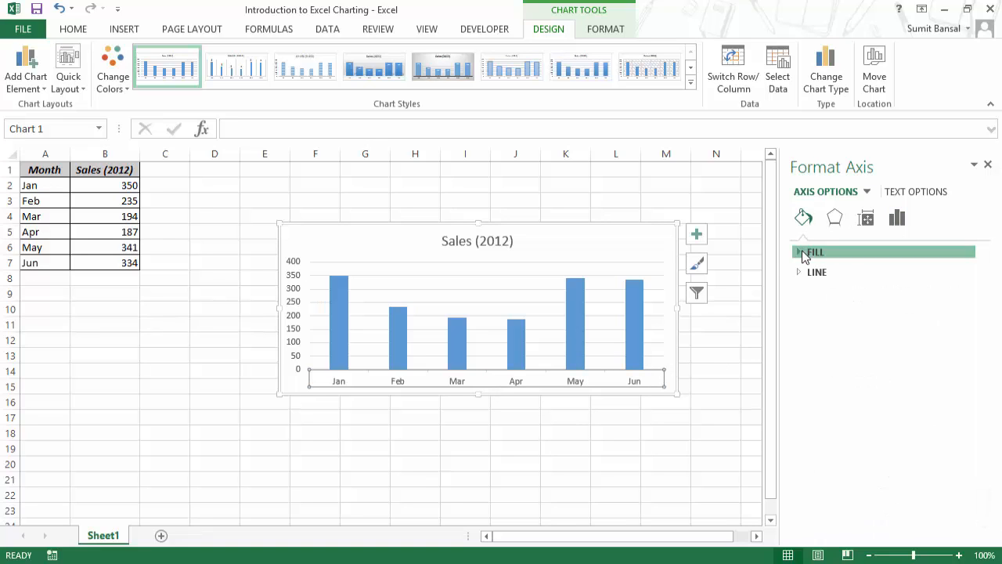
{"action": "left_click", "coordinate": [813, 251]}
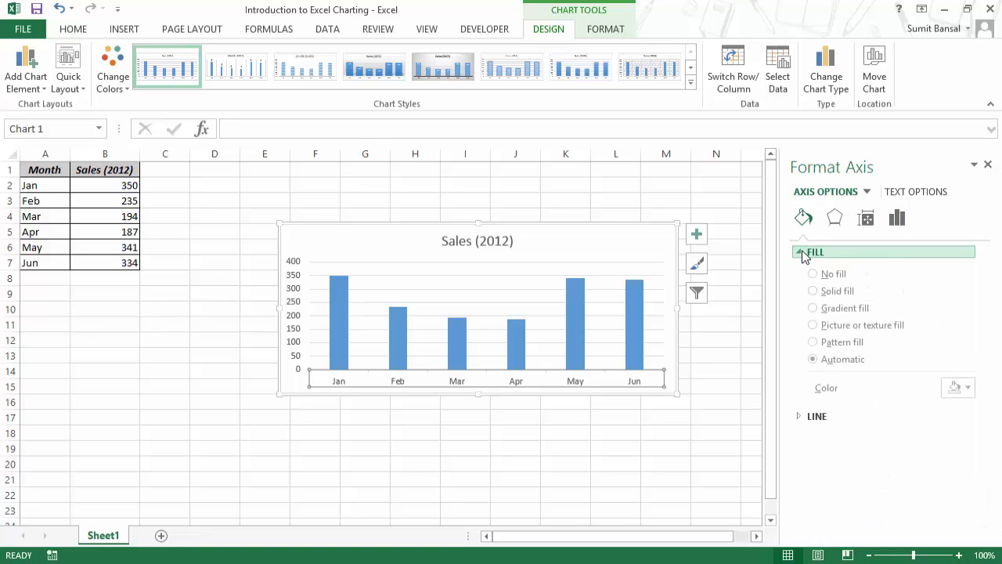
{"action": "left_click", "coordinate": [814, 292]}
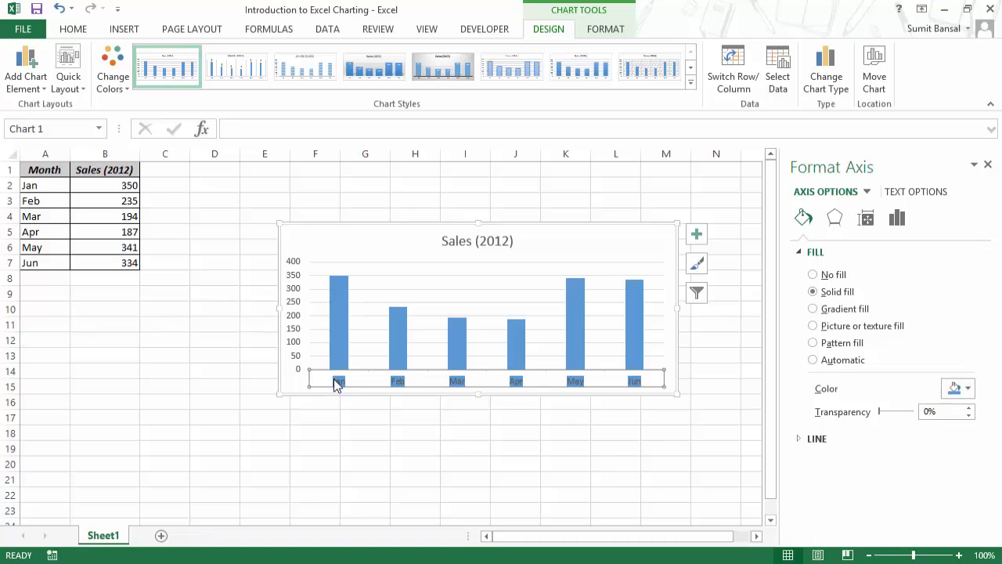
{"action": "left_click", "coordinate": [959, 388]}
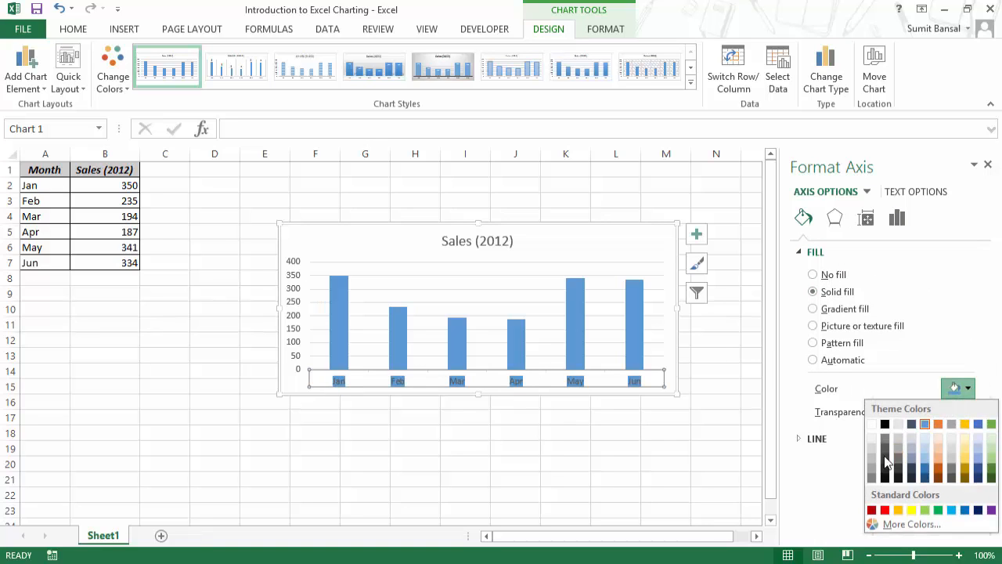
{"action": "left_click", "coordinate": [873, 510]}
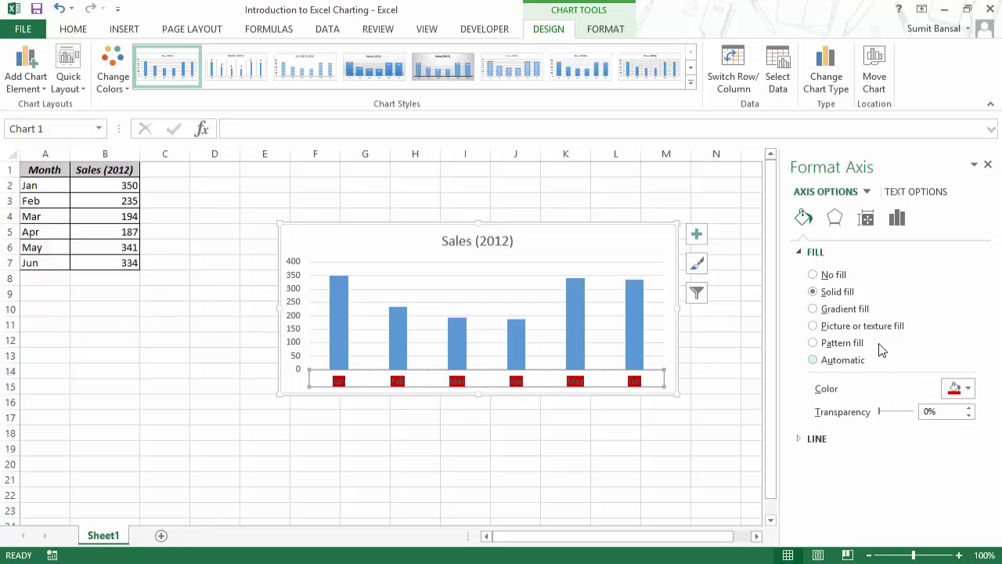
Try the gradient and picture or texture fills on the horizontal axis and set its fill to No fill.
{"action": "left_click", "coordinate": [831, 310]}
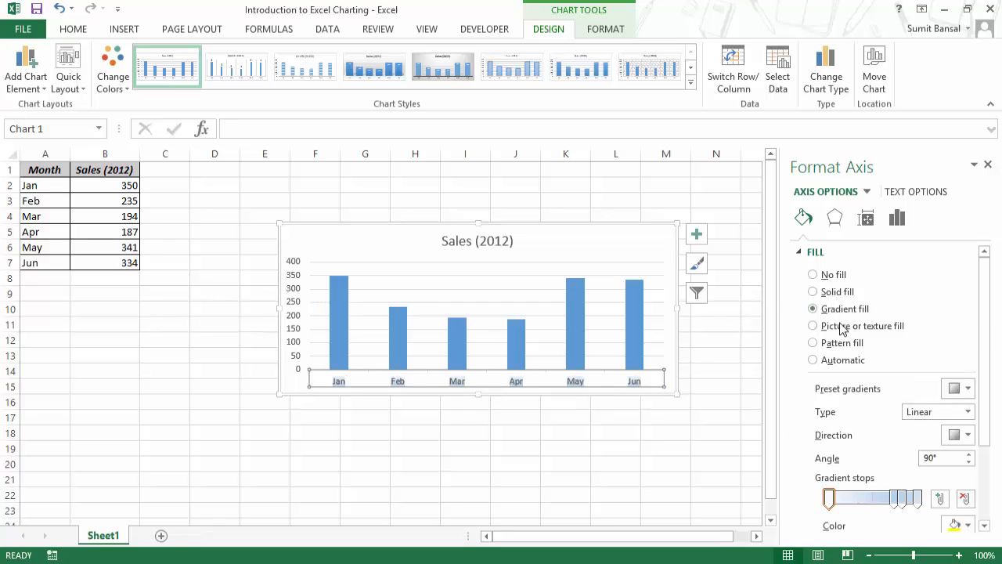
{"action": "left_click", "coordinate": [842, 327]}
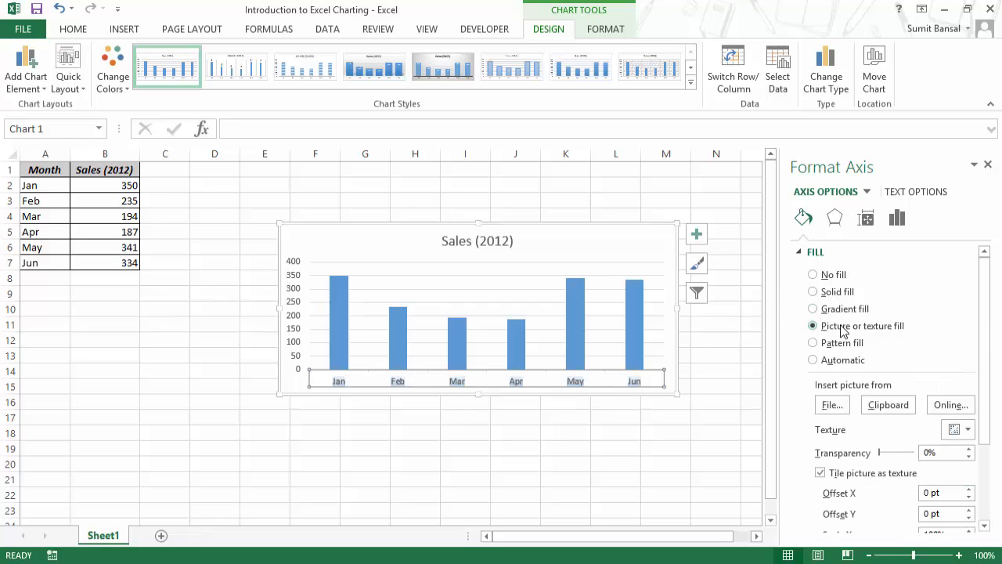
{"action": "left_click", "coordinate": [829, 275]}
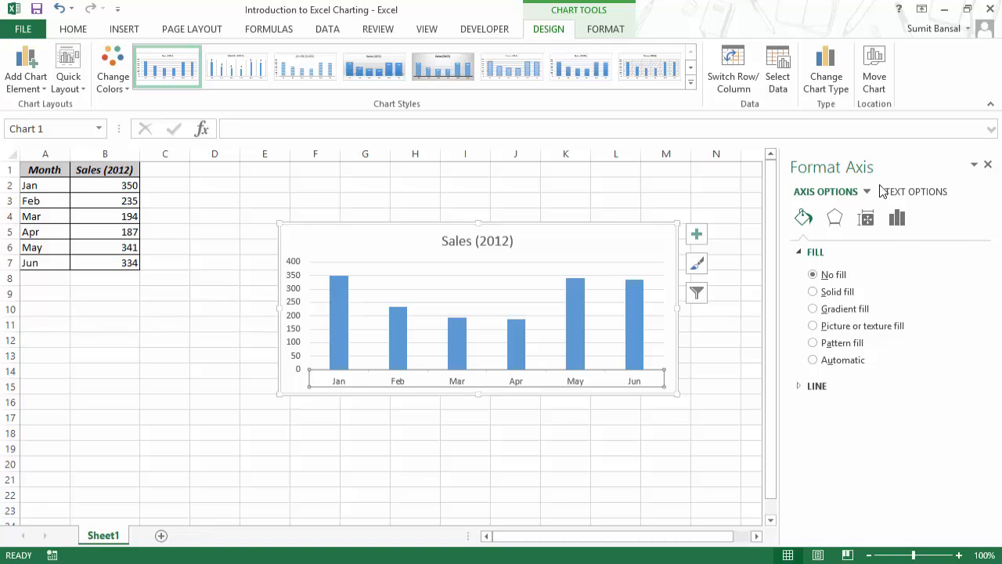
Preview theme fill colors on the month labels without applying any of them.
{"action": "left_click", "coordinate": [78, 30]}
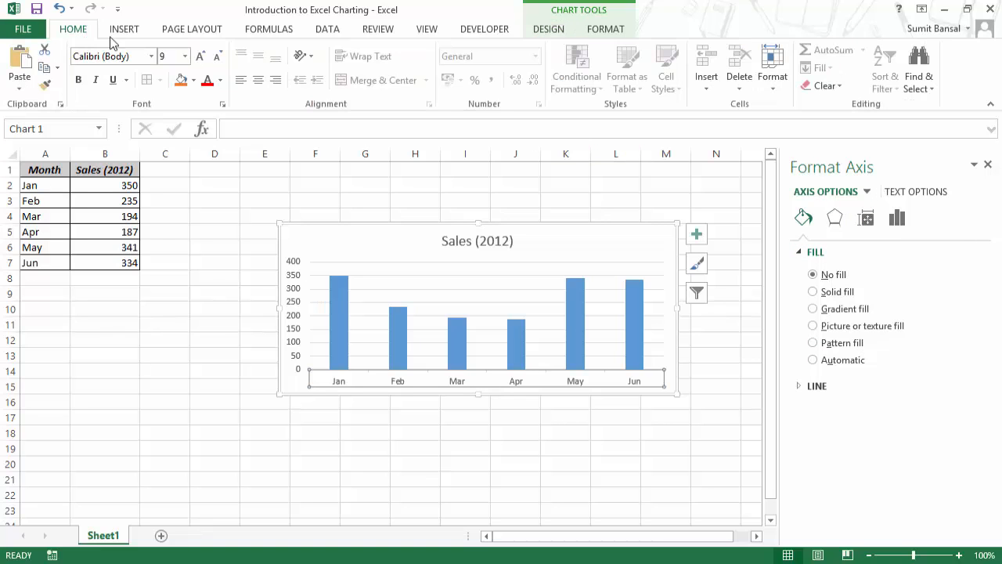
{"action": "left_click", "coordinate": [194, 80]}
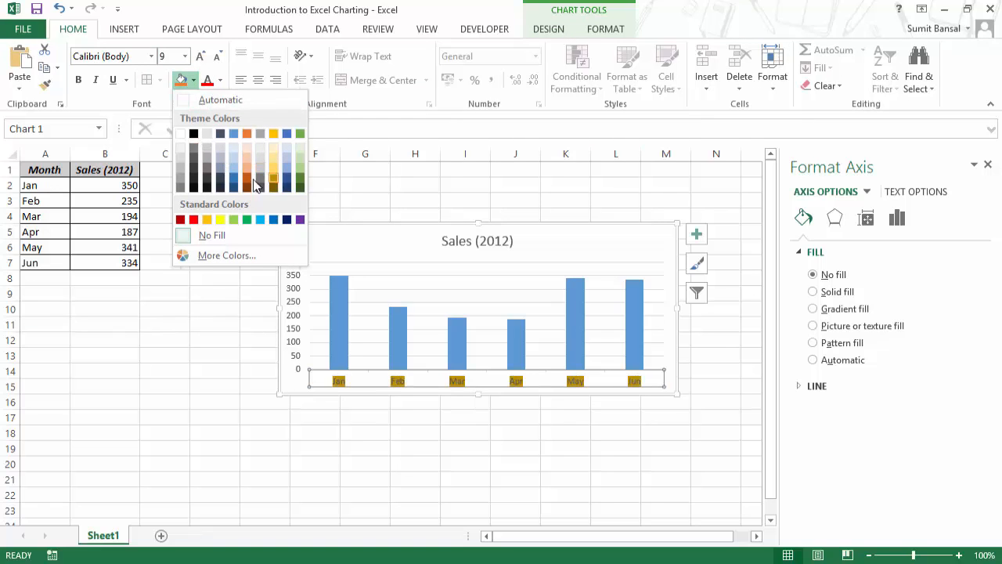
{"action": "left_click", "coordinate": [194, 80]}
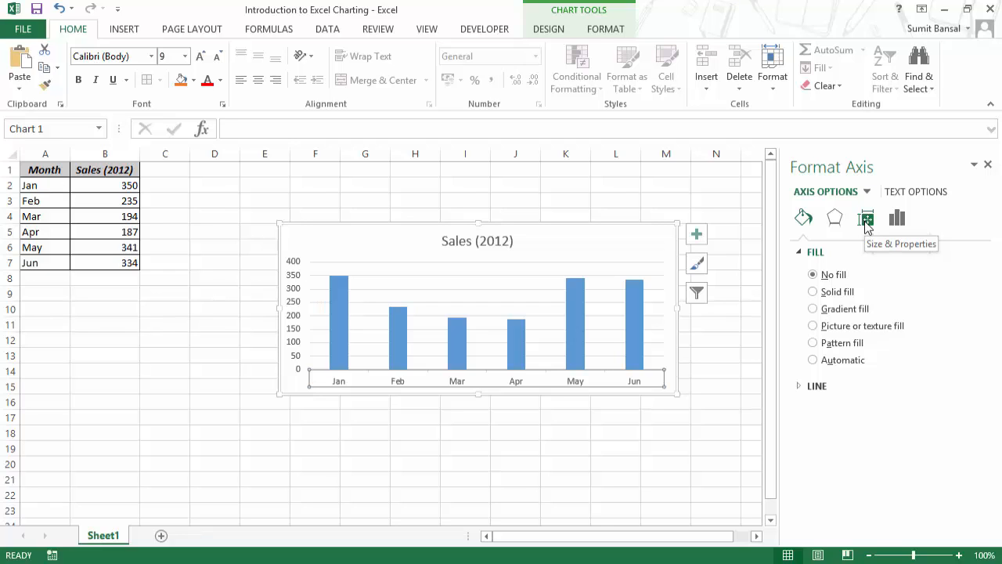
Try No fill and Gradient fill for the month labels' text and restore its Solid fill.
{"action": "left_click", "coordinate": [914, 194]}
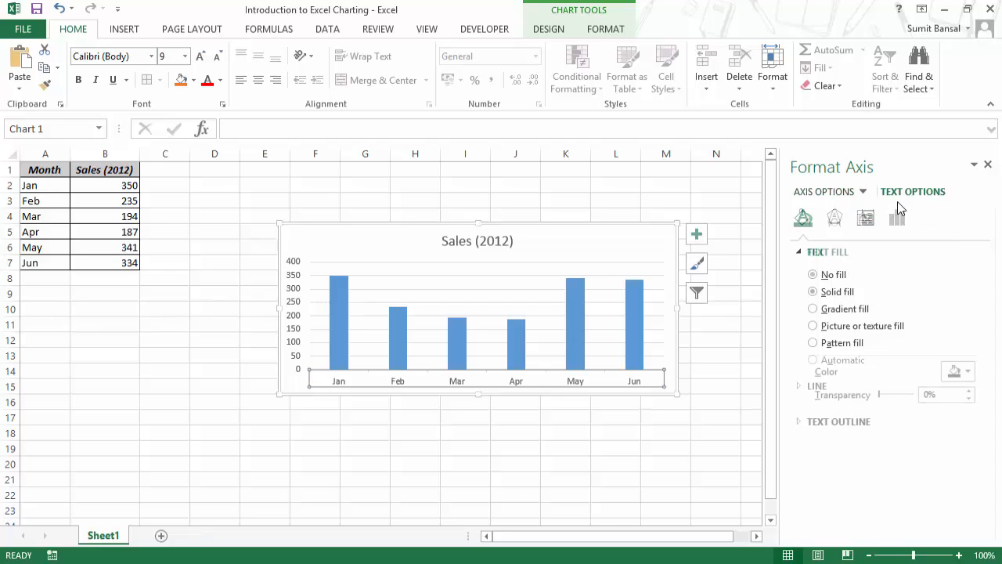
{"action": "left_click", "coordinate": [814, 276]}
{"action": "left_click", "coordinate": [824, 292]}
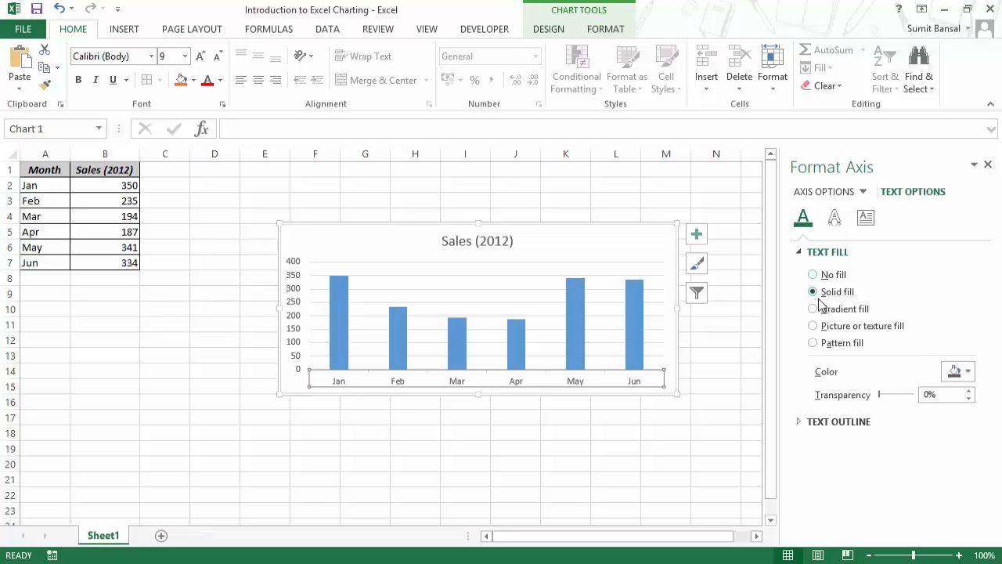
{"action": "left_click", "coordinate": [818, 309]}
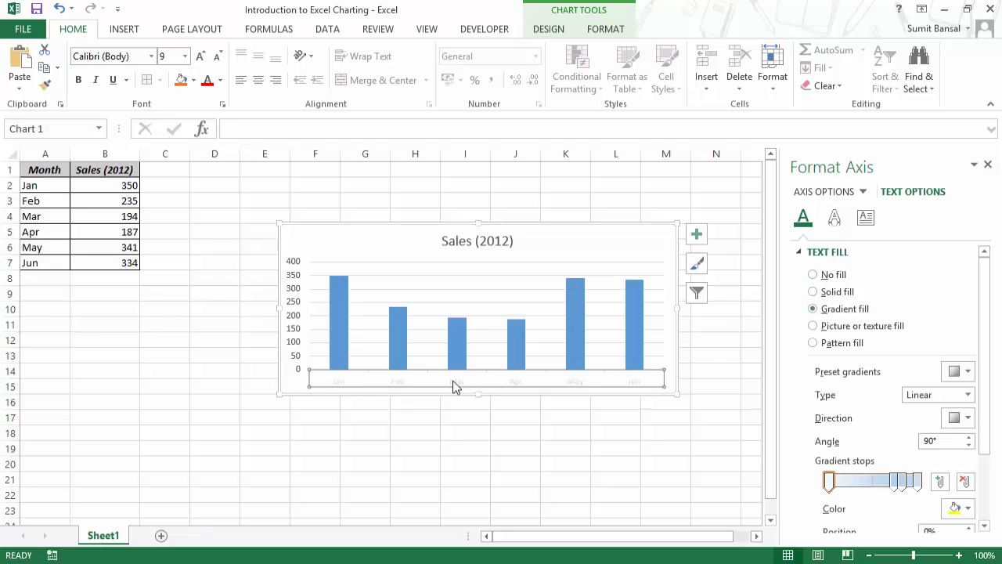
{"action": "left_click", "coordinate": [814, 292]}
Color the month labels' text dark red and undo that color change.
{"action": "left_click", "coordinate": [969, 372]}
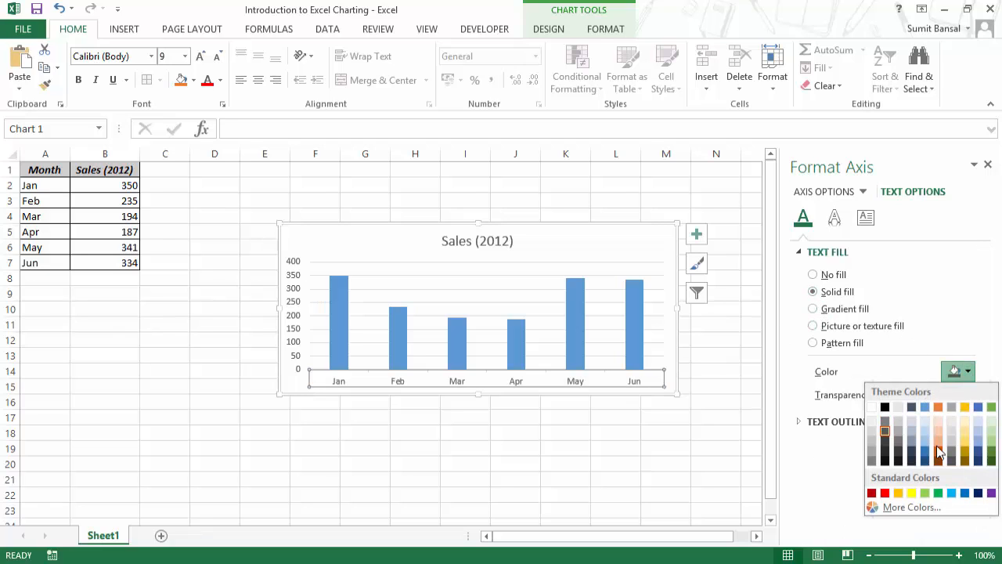
{"action": "left_click", "coordinate": [874, 492]}
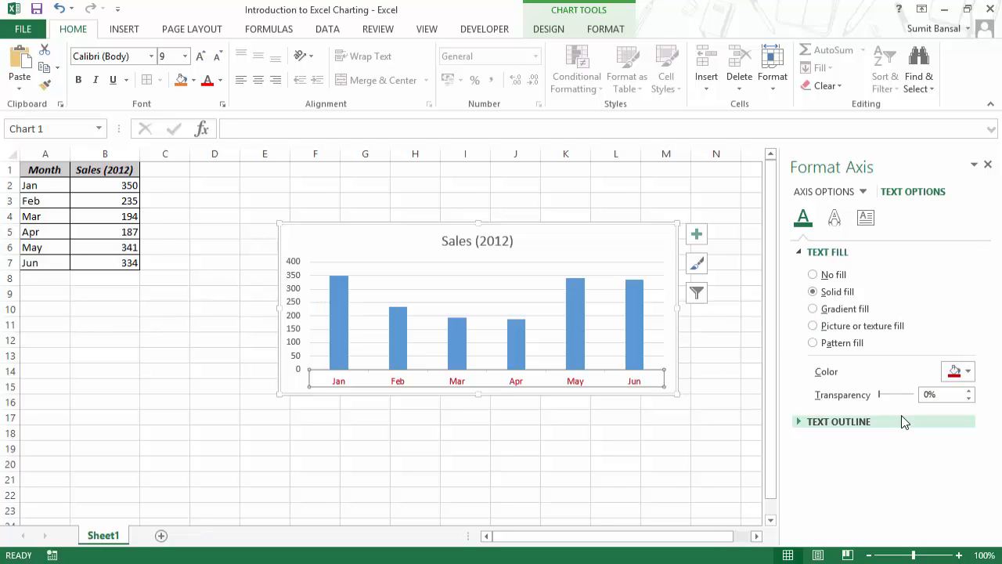
{"action": "key", "text": "ctrl+z"}
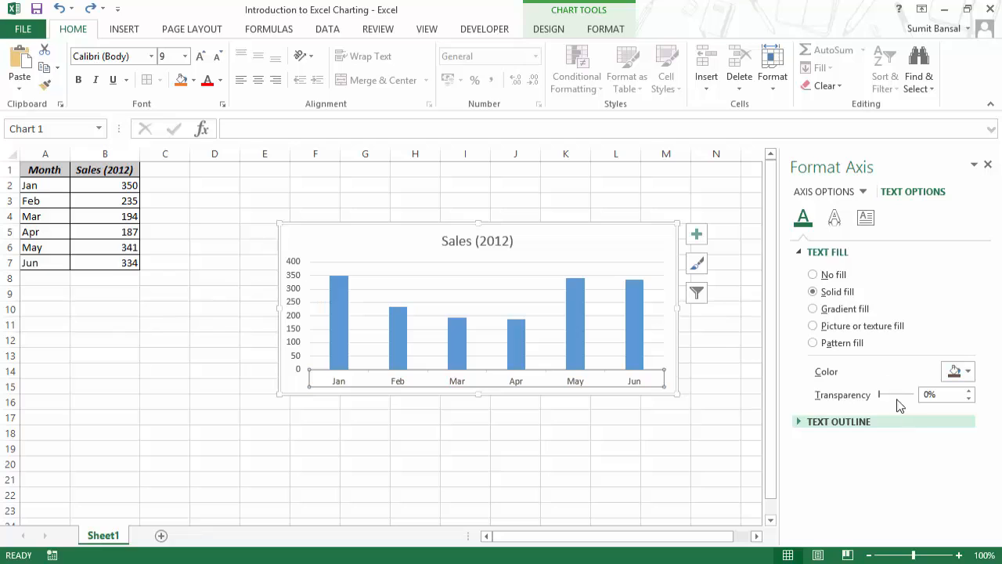
Try a solid line as the month labels' text outline and set the outline back to No line.
{"action": "left_click", "coordinate": [799, 421]}
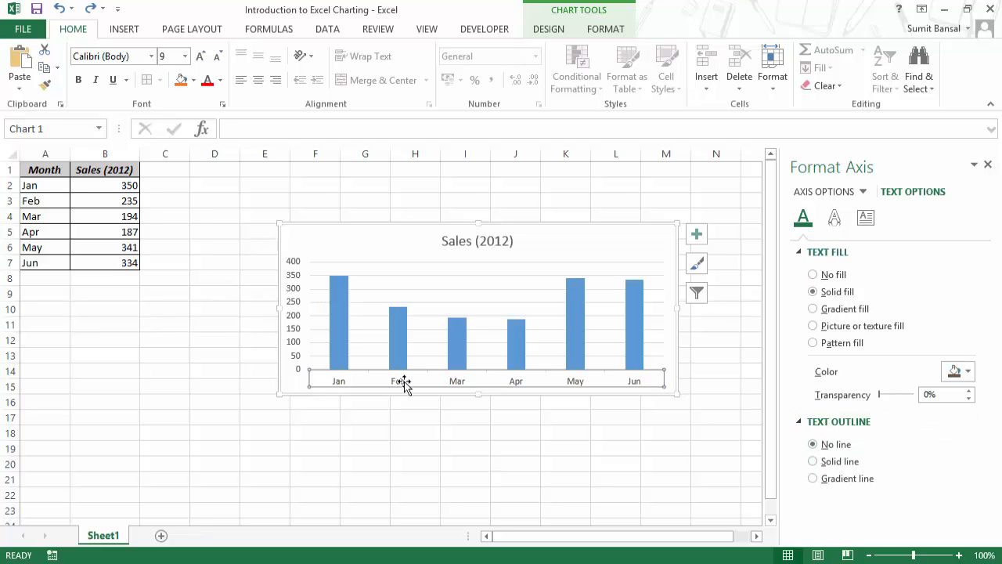
{"action": "left_click", "coordinate": [813, 461]}
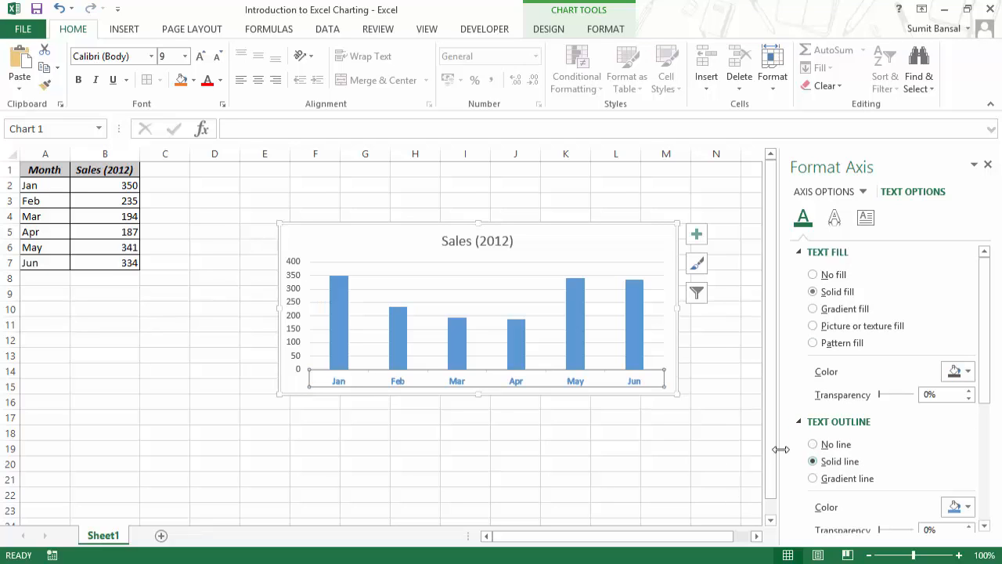
{"action": "left_click", "coordinate": [726, 382]}
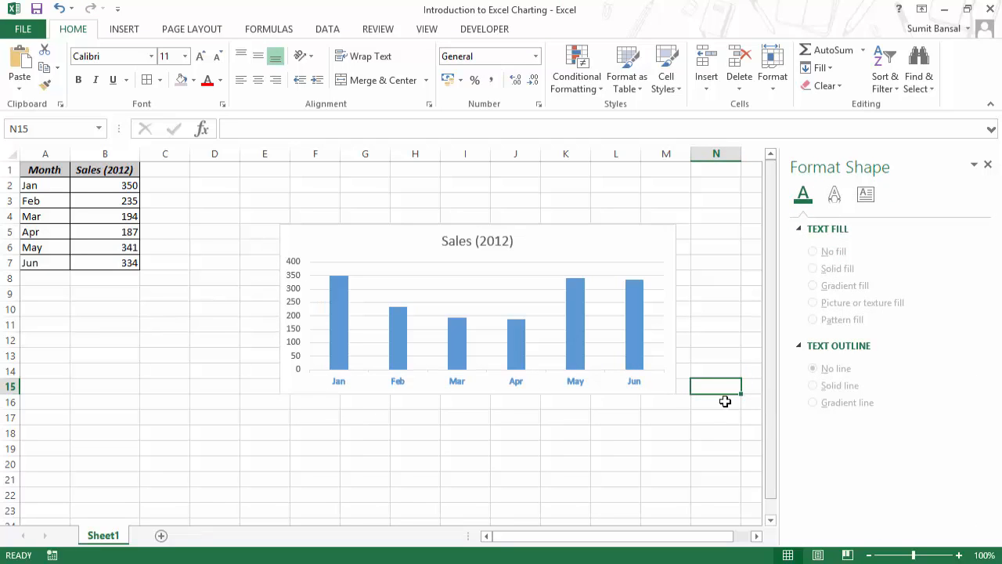
{"action": "left_click", "coordinate": [577, 383]}
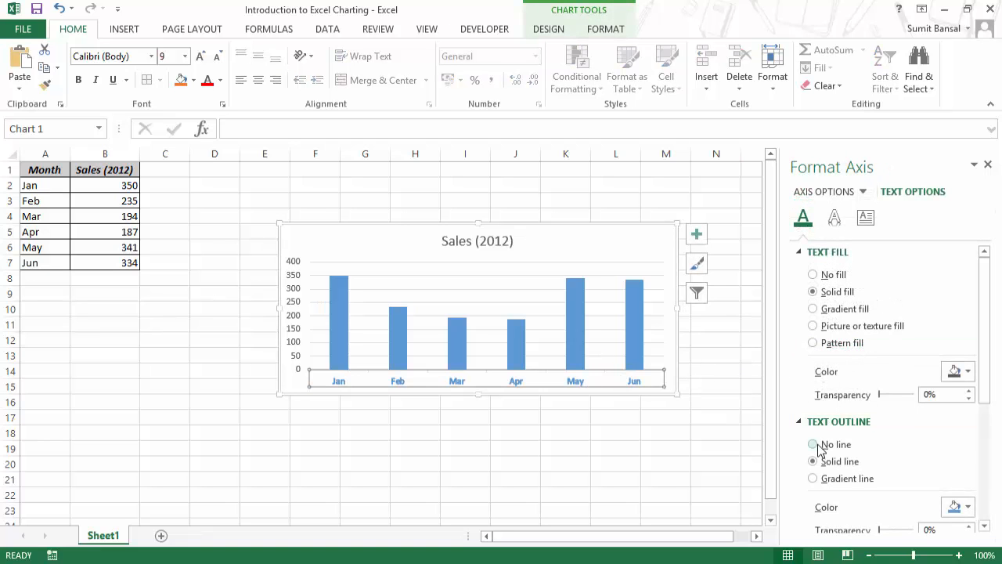
{"action": "left_click", "coordinate": [814, 444]}
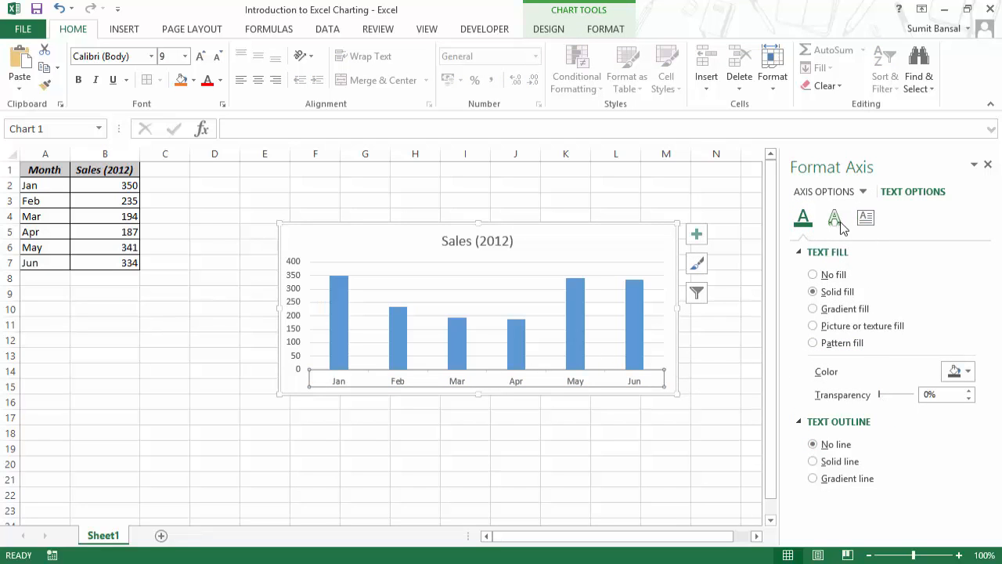
Try Inside and Cross as the horizontal axis's major tick mark type and set it to None.
{"action": "left_click", "coordinate": [824, 191]}
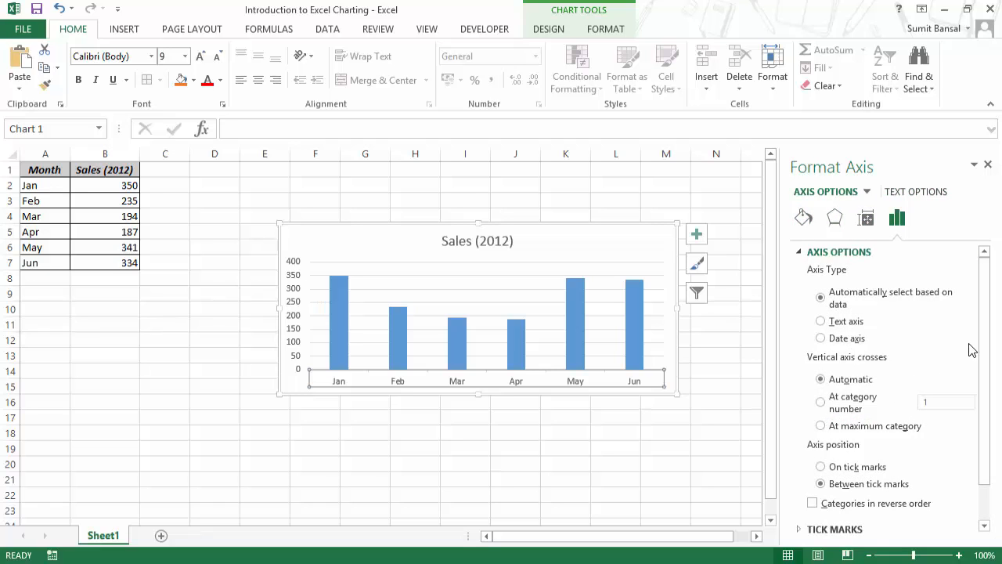
{"action": "left_click_drag", "start_coordinate": [980, 331], "coordinate": [987, 436]}
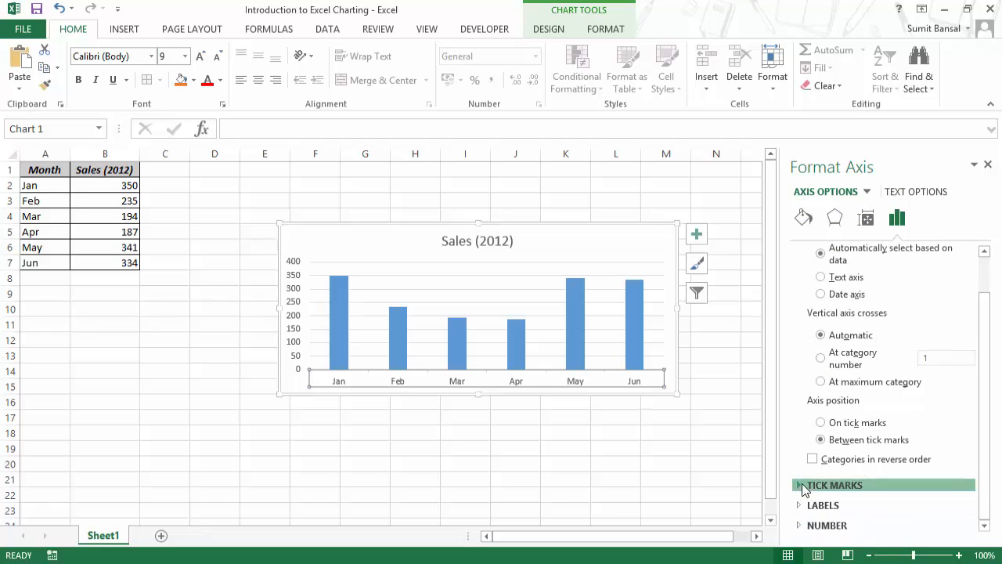
{"action": "left_click", "coordinate": [804, 486]}
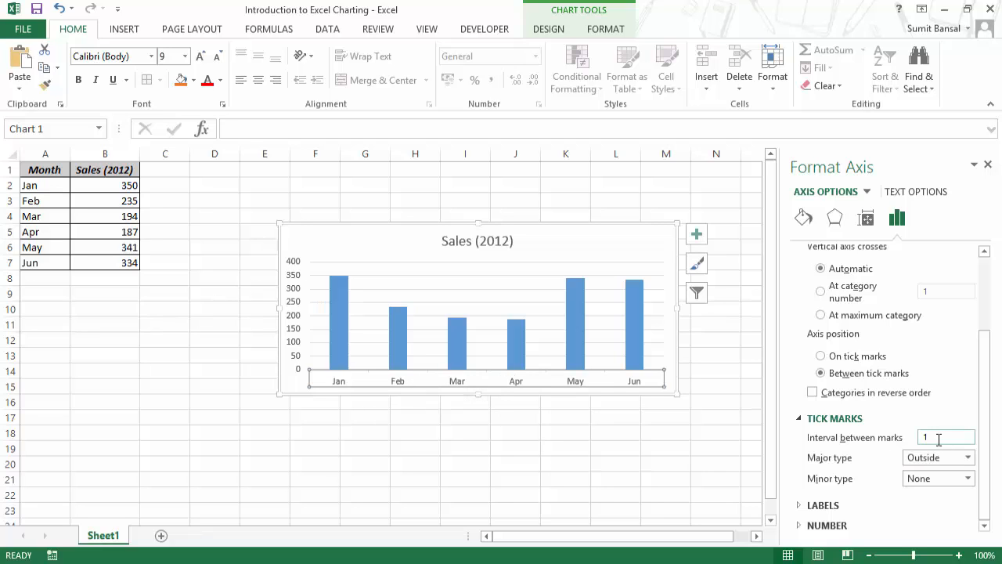
{"action": "left_click", "coordinate": [968, 457]}
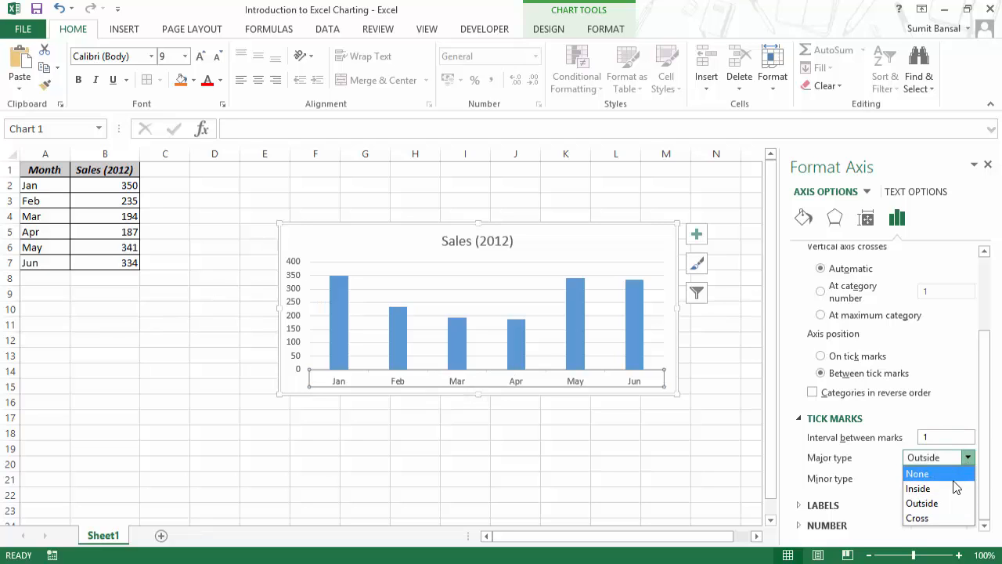
{"action": "left_click", "coordinate": [949, 488]}
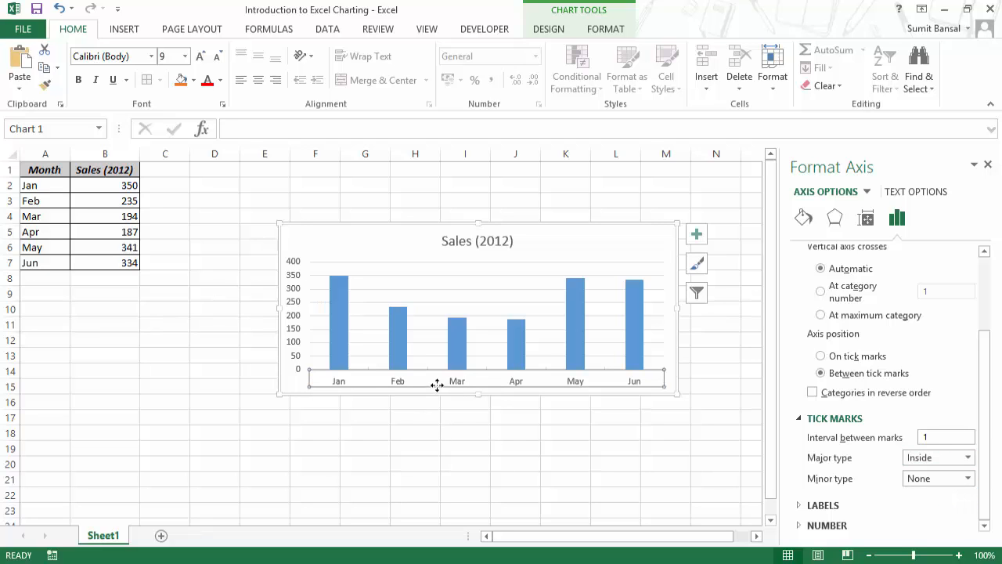
{"action": "left_click", "coordinate": [963, 459]}
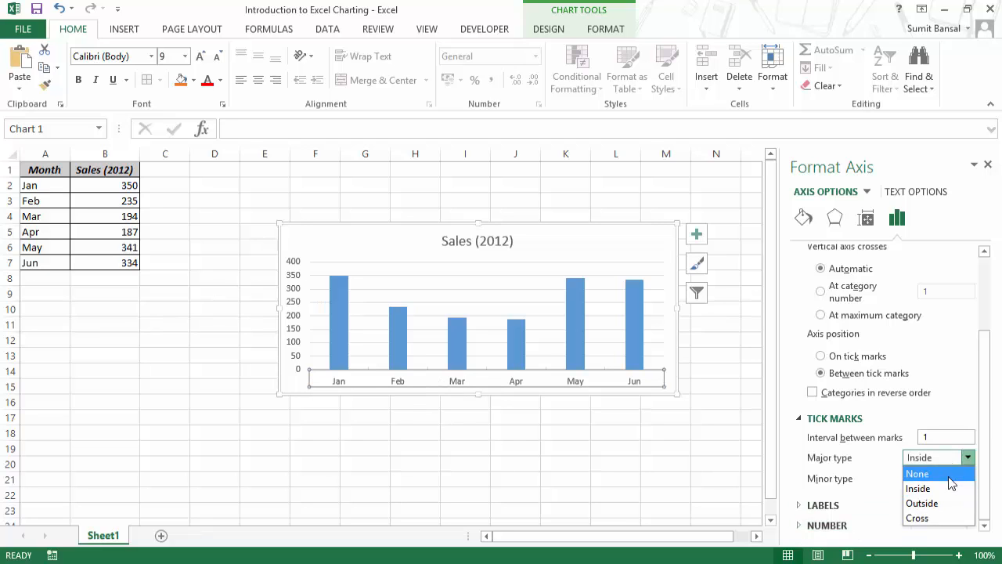
{"action": "left_click", "coordinate": [949, 519]}
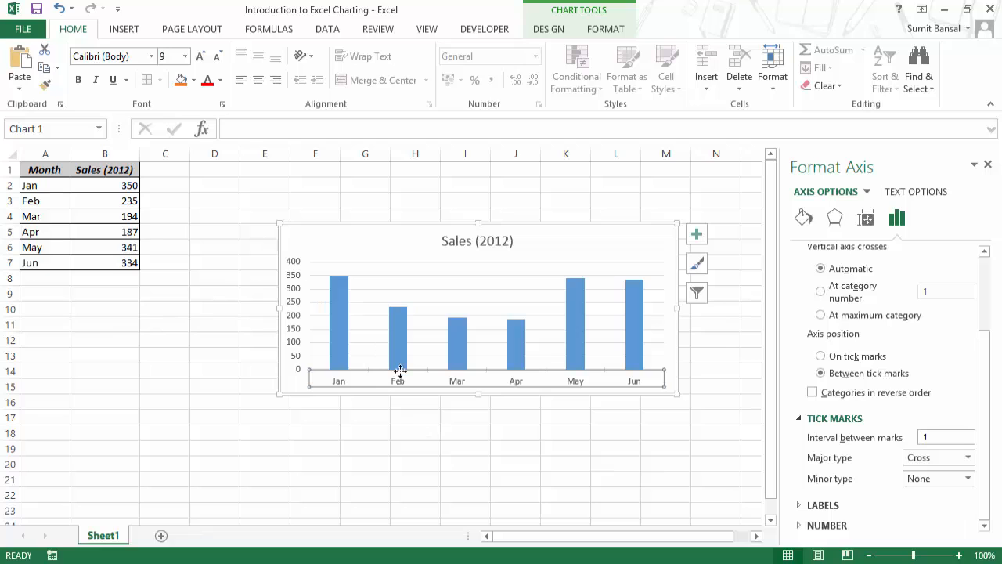
{"action": "left_click", "coordinate": [969, 458]}
{"action": "left_click", "coordinate": [949, 471]}
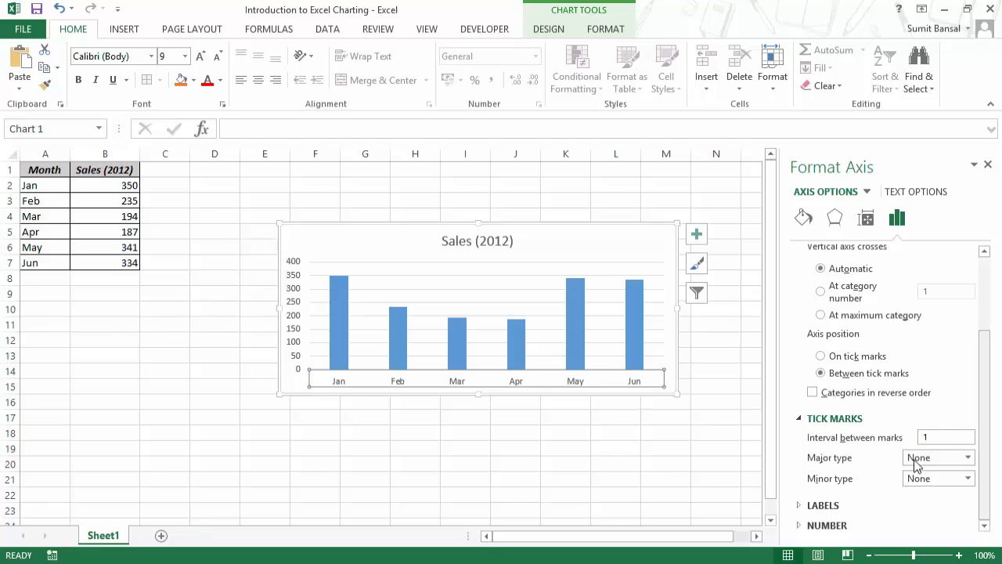
Try the High, Low and None label positions for the month labels and restore Next to Axis.
{"action": "left_click", "coordinate": [800, 505]}
{"action": "scroll", "coordinate": [922, 418], "scroll_direction": "down", "scroll_amount": 3}
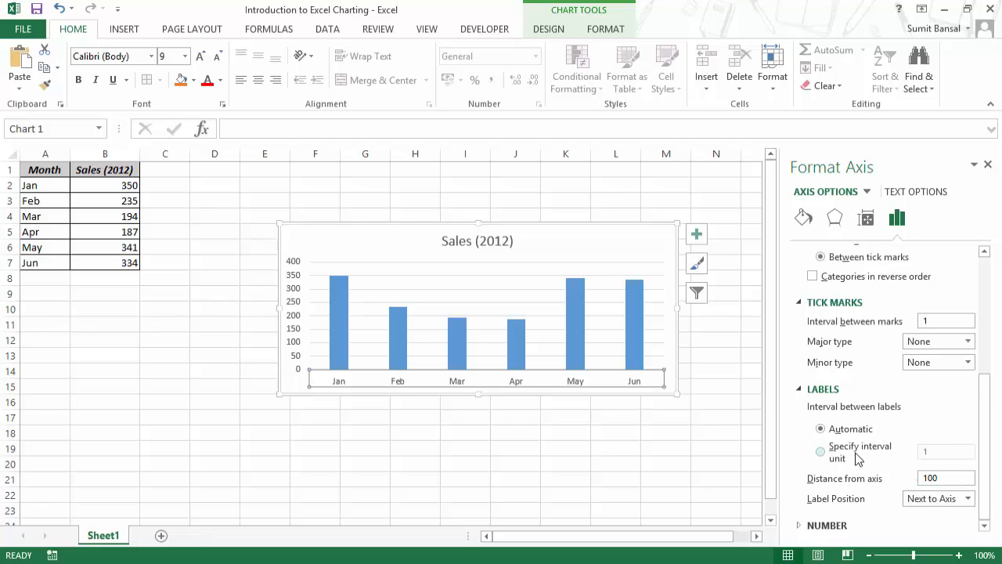
{"action": "left_click", "coordinate": [969, 499]}
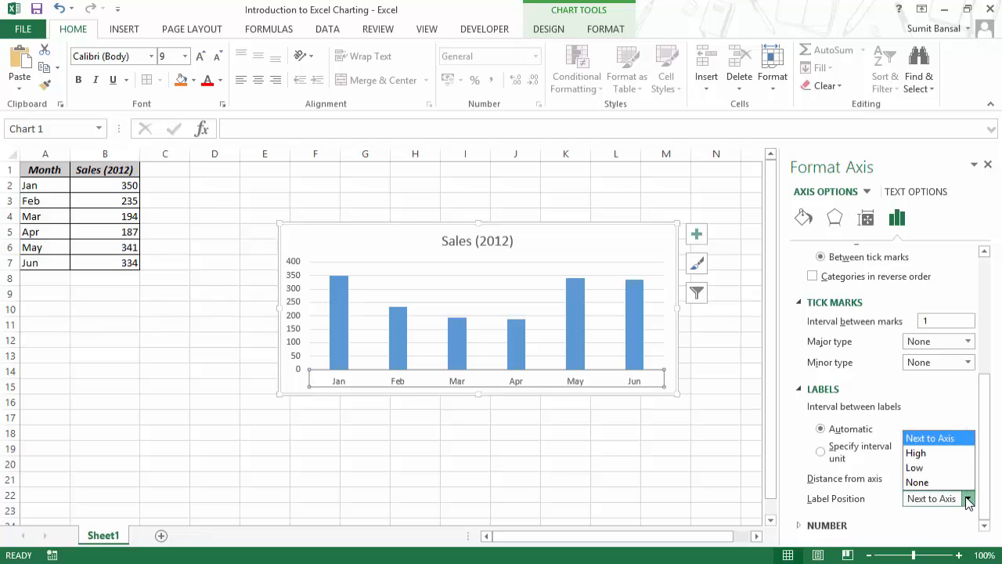
{"action": "left_click", "coordinate": [944, 454]}
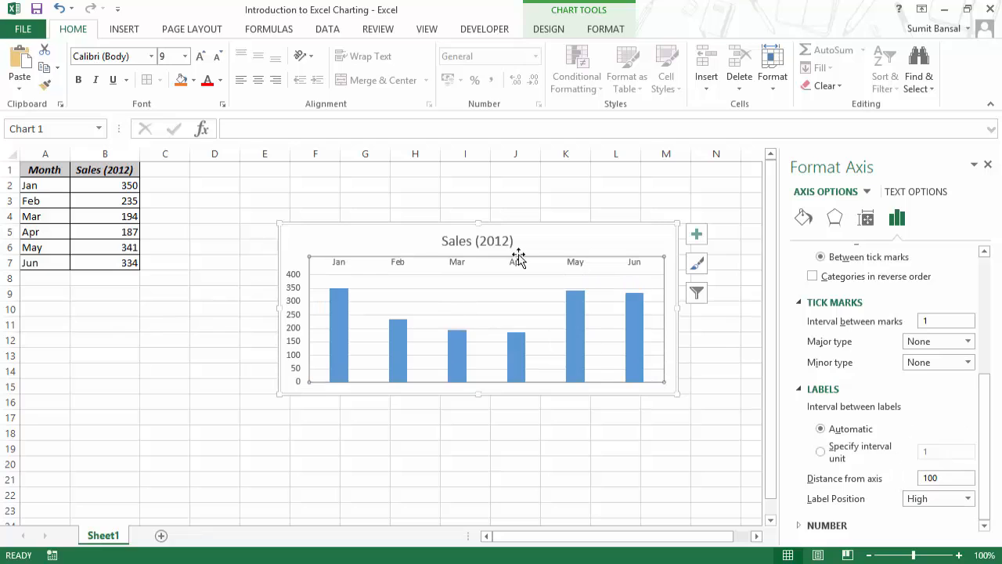
{"action": "left_click", "coordinate": [968, 499]}
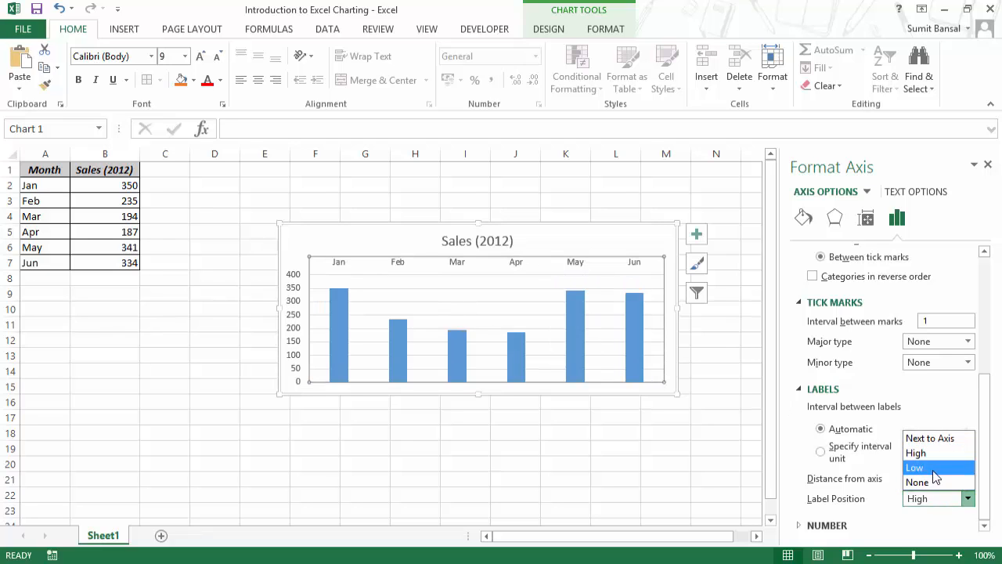
{"action": "left_click", "coordinate": [925, 468]}
{"action": "left_click", "coordinate": [969, 499]}
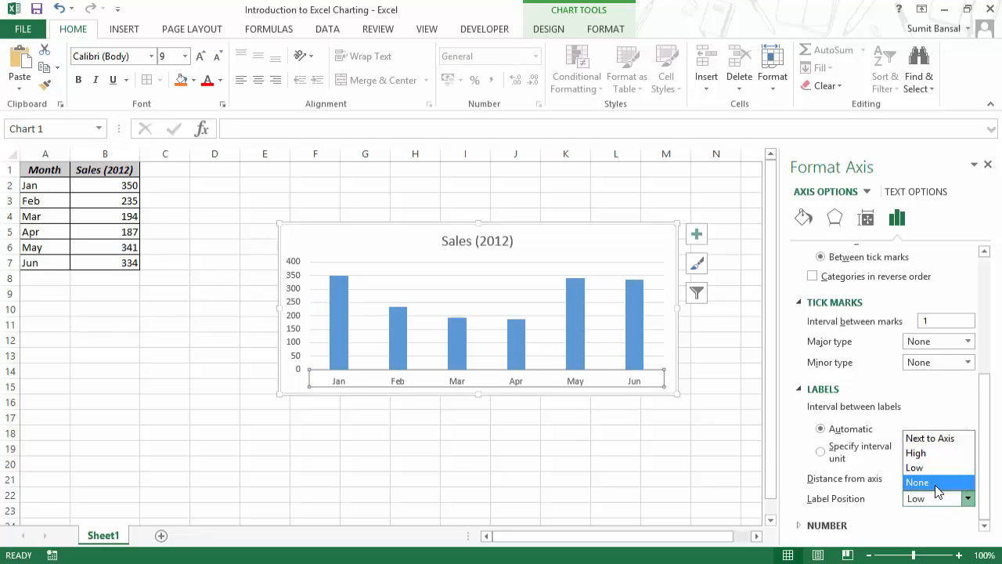
{"action": "left_click", "coordinate": [927, 481]}
{"action": "left_click", "coordinate": [968, 498]}
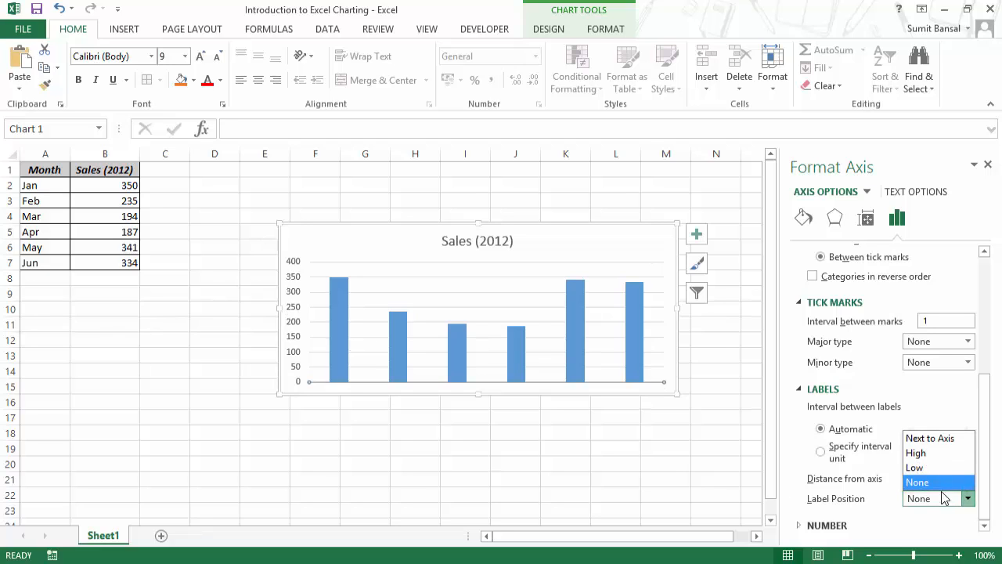
{"action": "left_click", "coordinate": [930, 437]}
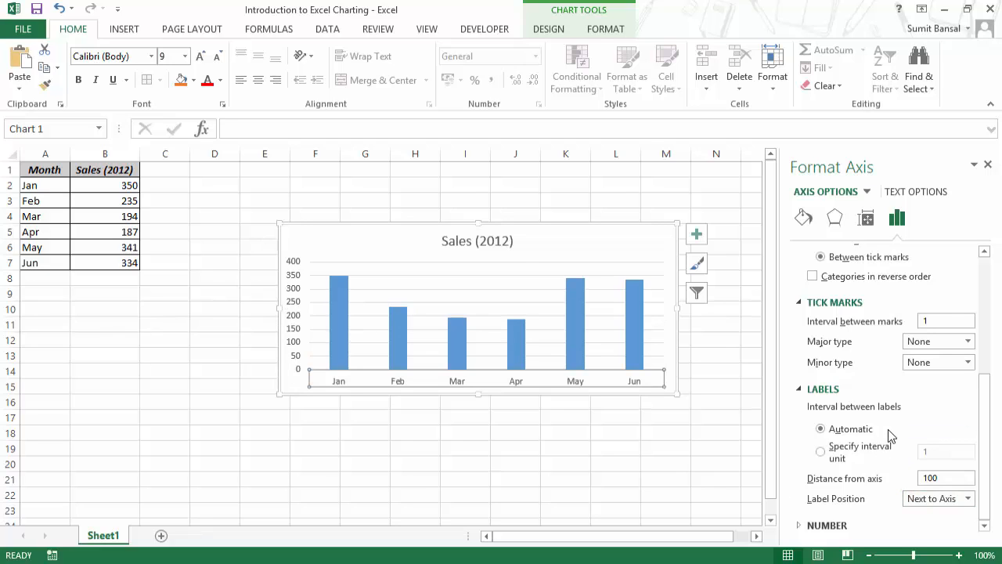
Apply the custom number format General "Millions" to the vertical axis labels.
{"action": "left_click", "coordinate": [818, 525]}
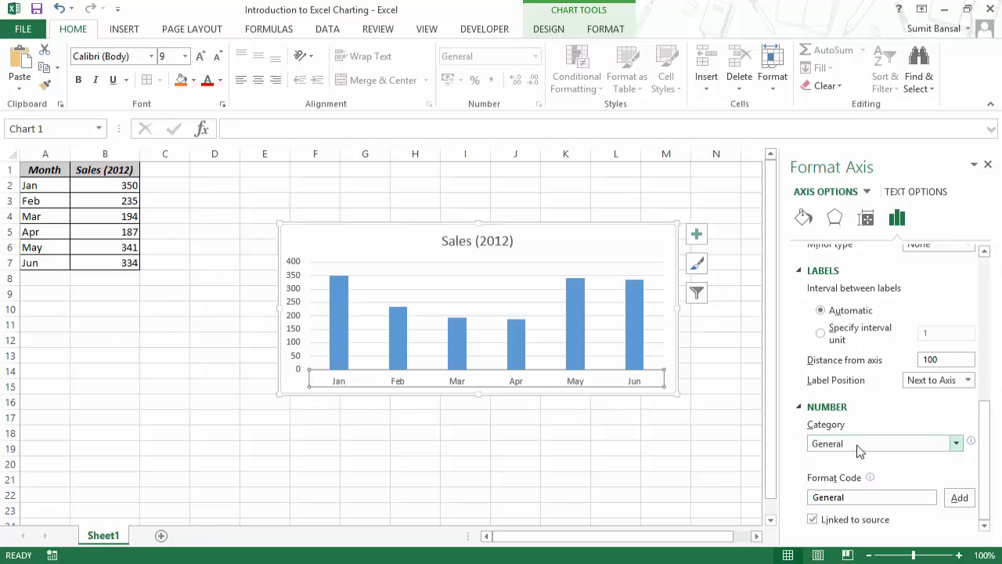
{"action": "left_click", "coordinate": [303, 320]}
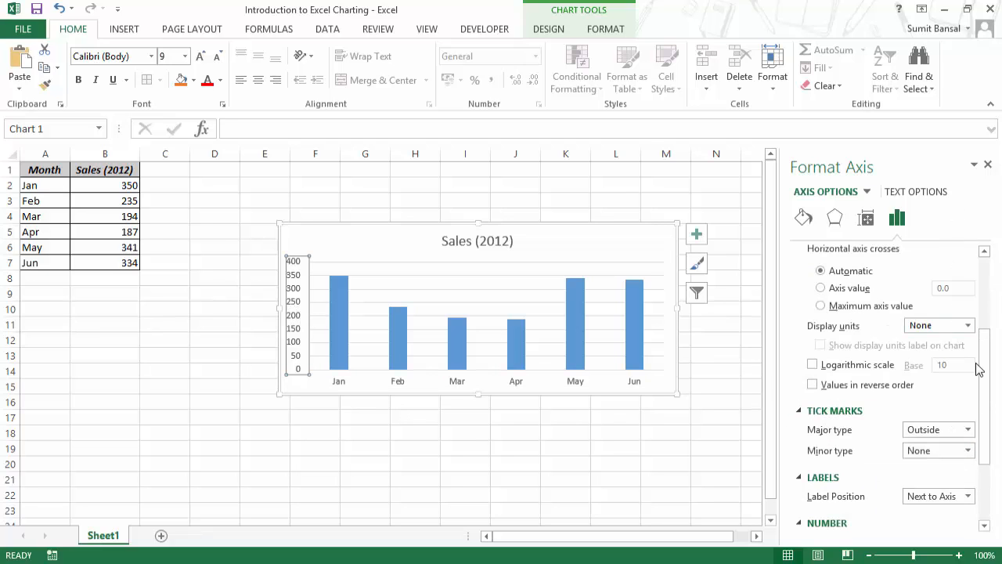
{"action": "scroll", "coordinate": [978, 368], "scroll_direction": "down", "scroll_amount": 3}
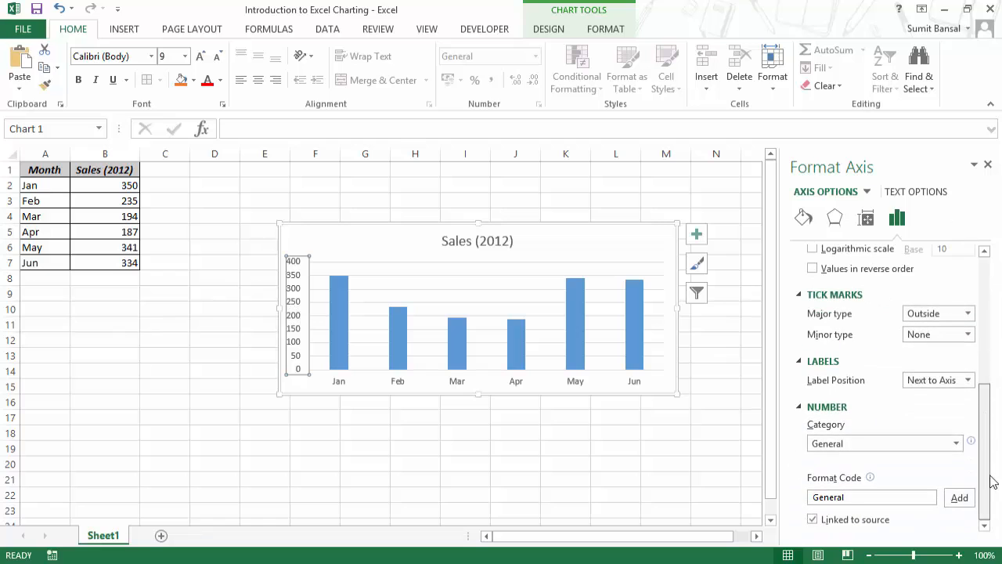
{"action": "left_click", "coordinate": [862, 442]}
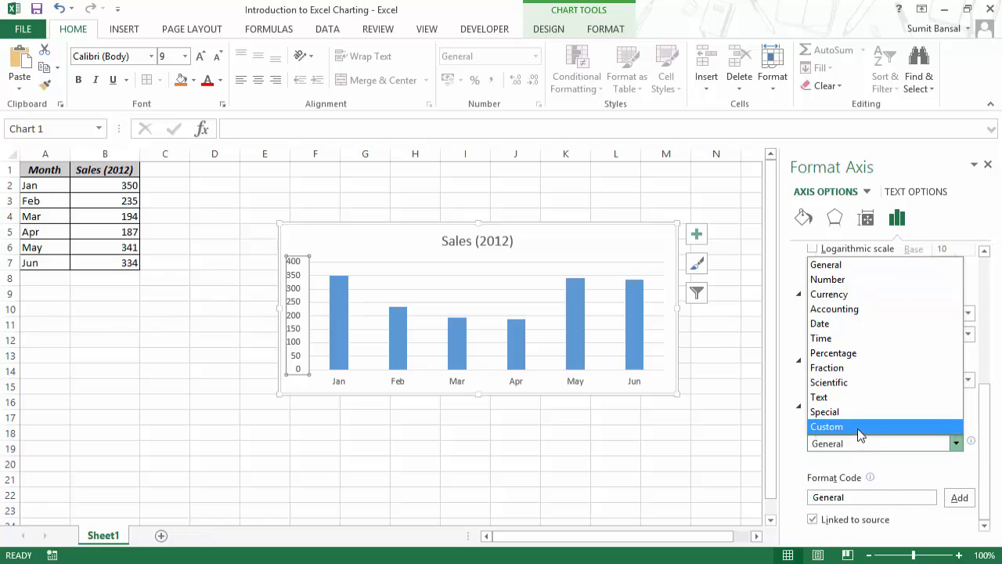
{"action": "left_click", "coordinate": [858, 427]}
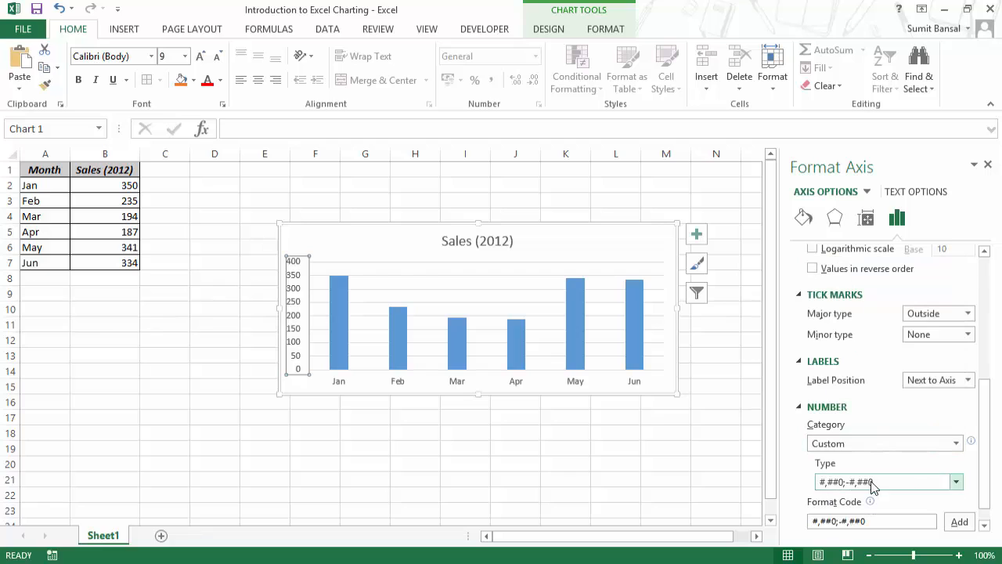
{"action": "left_click_drag", "start_coordinate": [877, 520], "coordinate": [807, 522]}
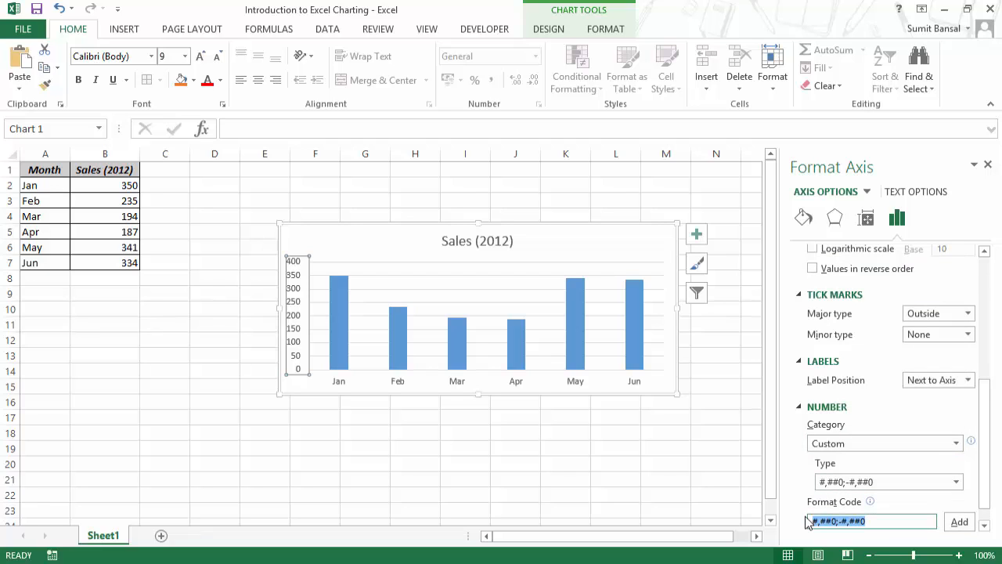
{"action": "type", "text": "General \"Millions"}
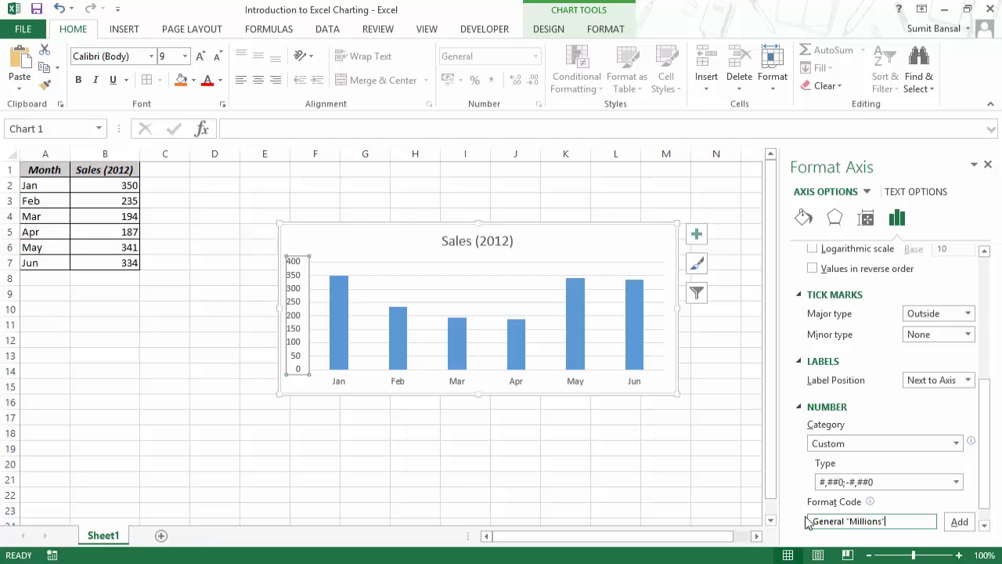
{"action": "left_click", "coordinate": [959, 522]}
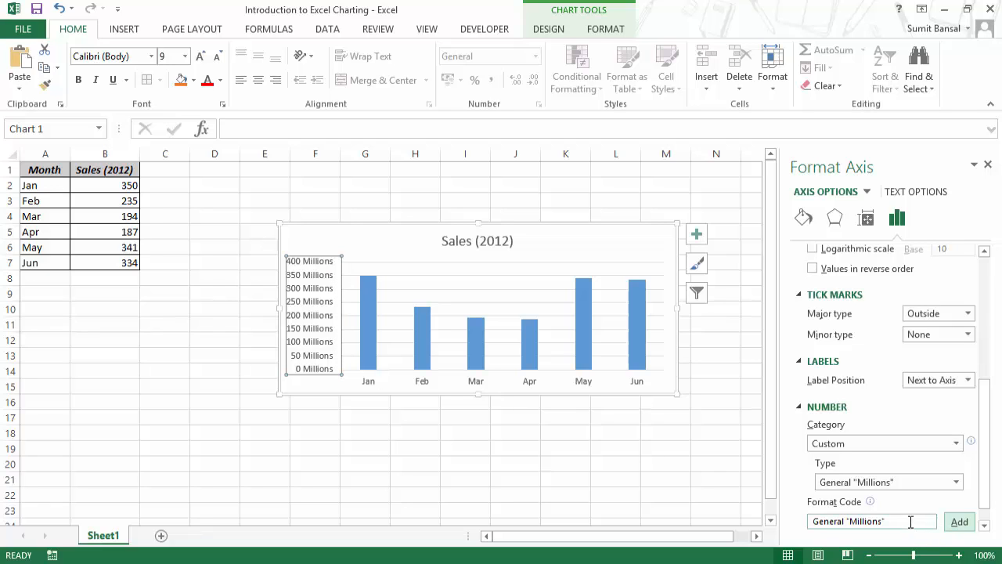
Switch the vertical axis's custom number format to #,##0;-#,##0.
{"action": "triple_click", "coordinate": [876, 515]}
{"action": "key", "text": "BackSpace"}
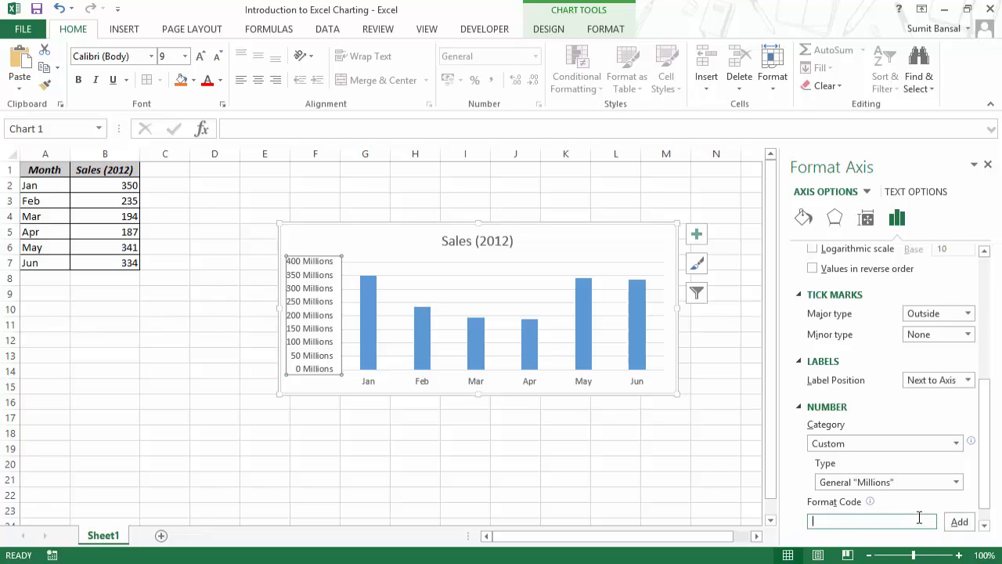
{"action": "left_click", "coordinate": [929, 484]}
{"action": "left_click", "coordinate": [923, 496]}
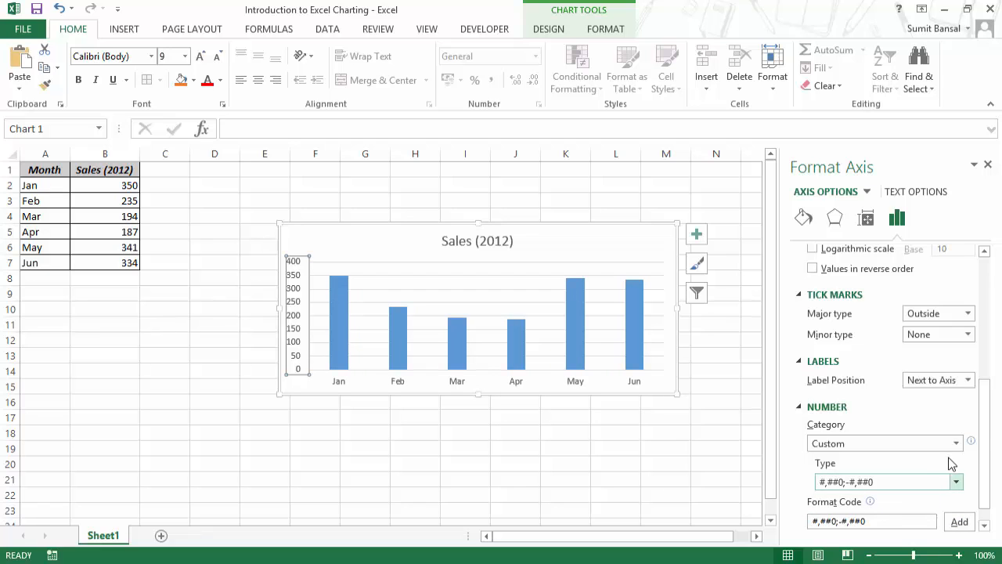
{"action": "left_click_drag", "start_coordinate": [983, 430], "coordinate": [996, 296]}
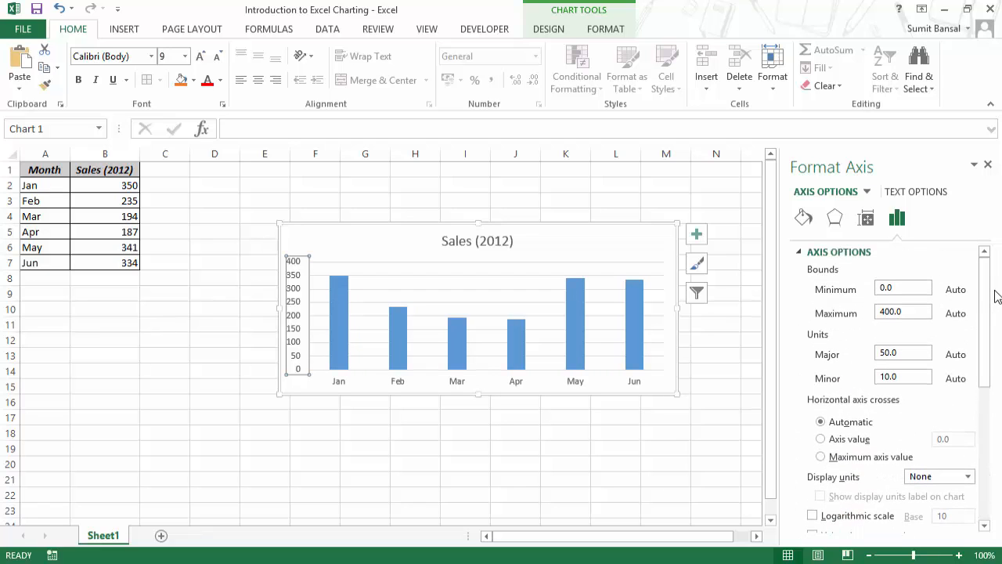
{"action": "left_click", "coordinate": [867, 219]}
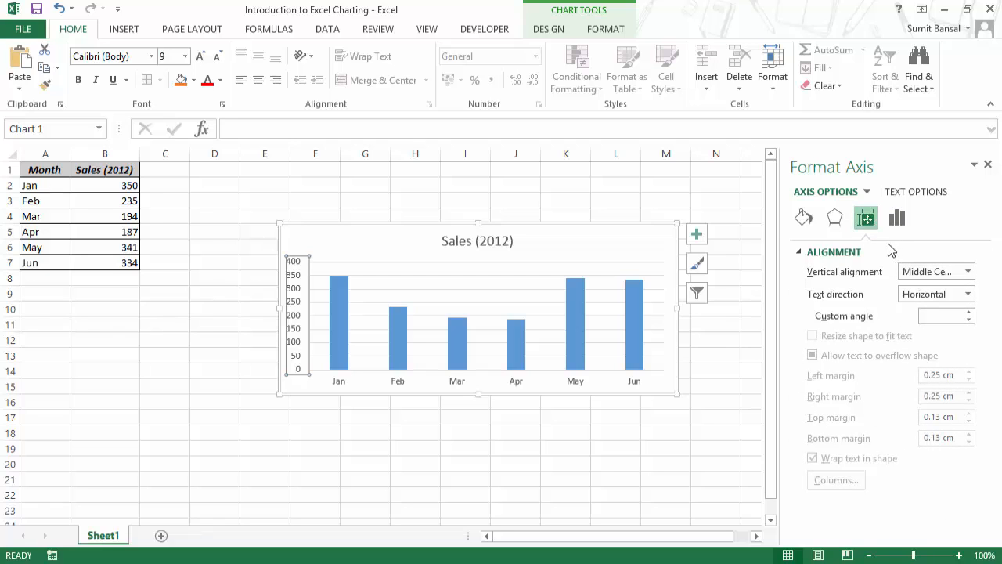
{"action": "left_click", "coordinate": [835, 220]}
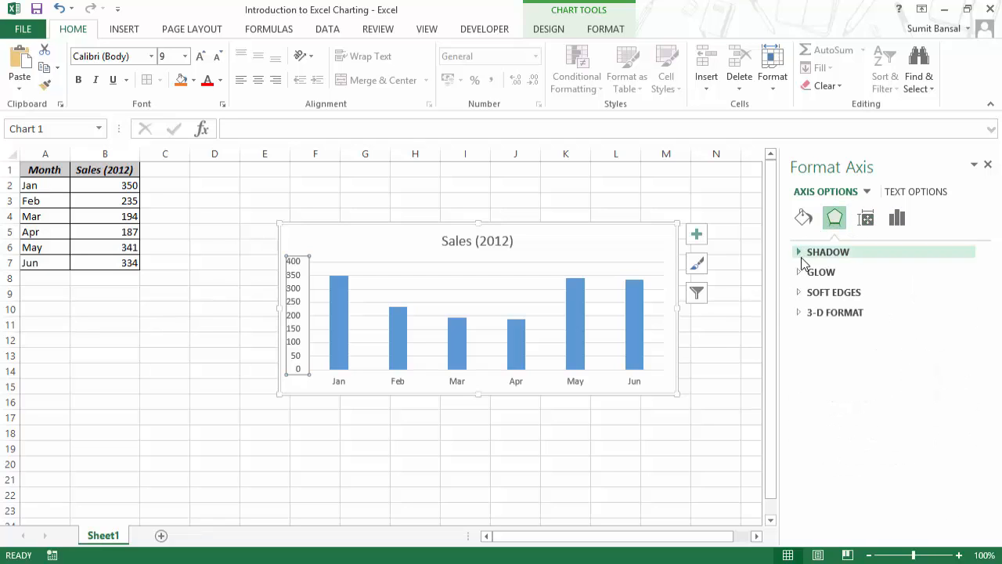
{"action": "left_click", "coordinate": [811, 227]}
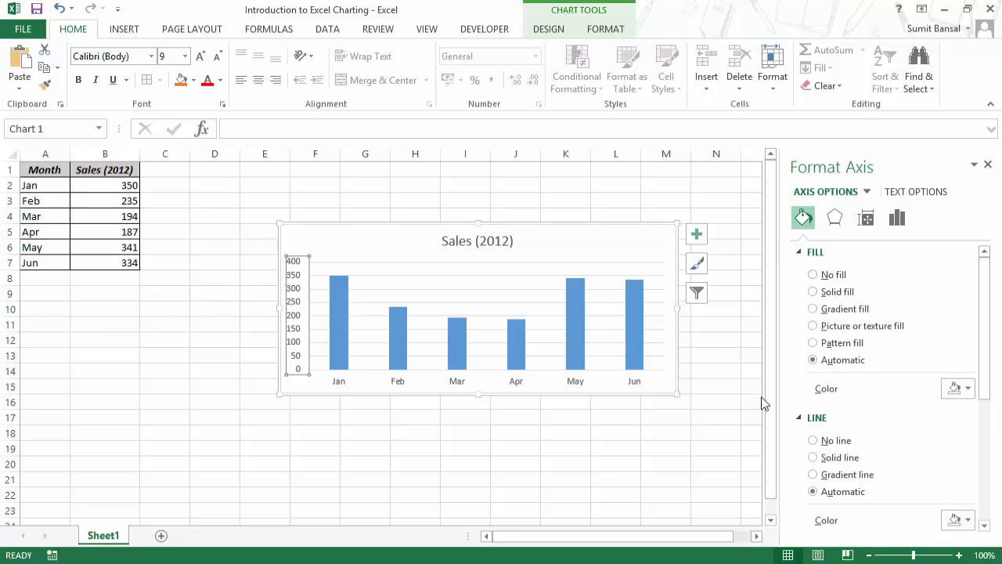
Add a primary horizontal axis title to the chart.
{"action": "left_click", "coordinate": [384, 238]}
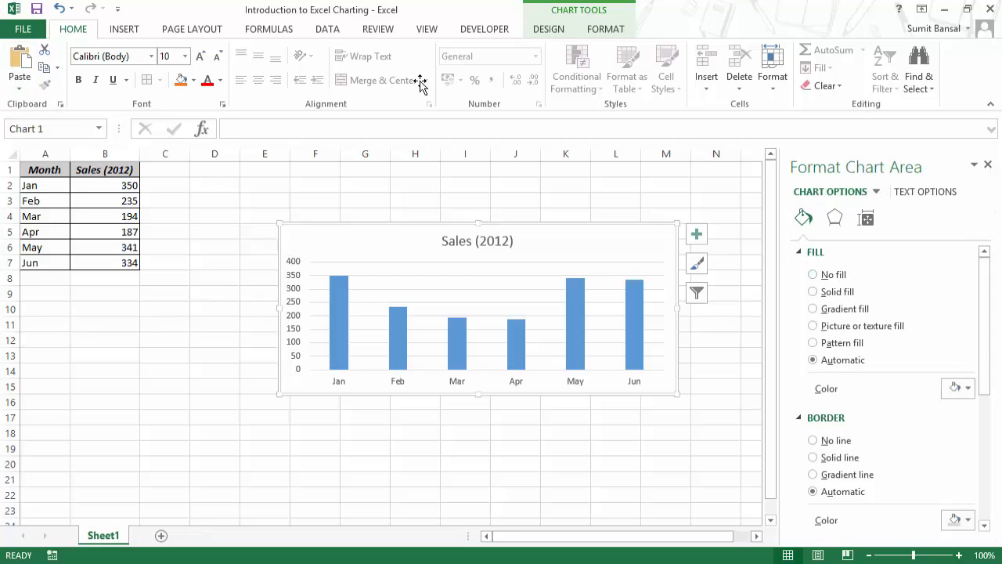
{"action": "left_click", "coordinate": [549, 30]}
{"action": "left_click", "coordinate": [28, 78]}
{"action": "mouse_move", "coordinate": [63, 131]}
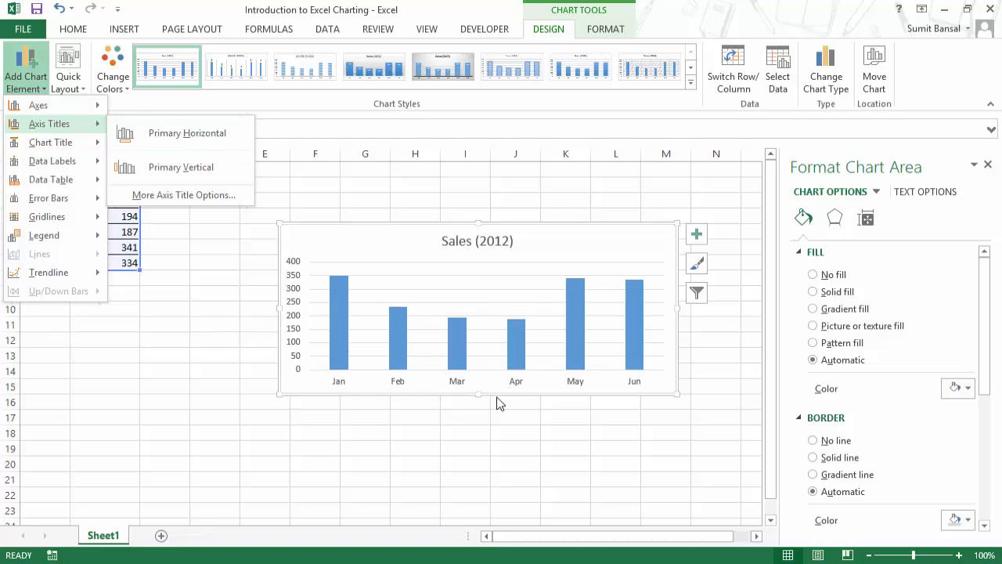
{"action": "left_click", "coordinate": [197, 136]}
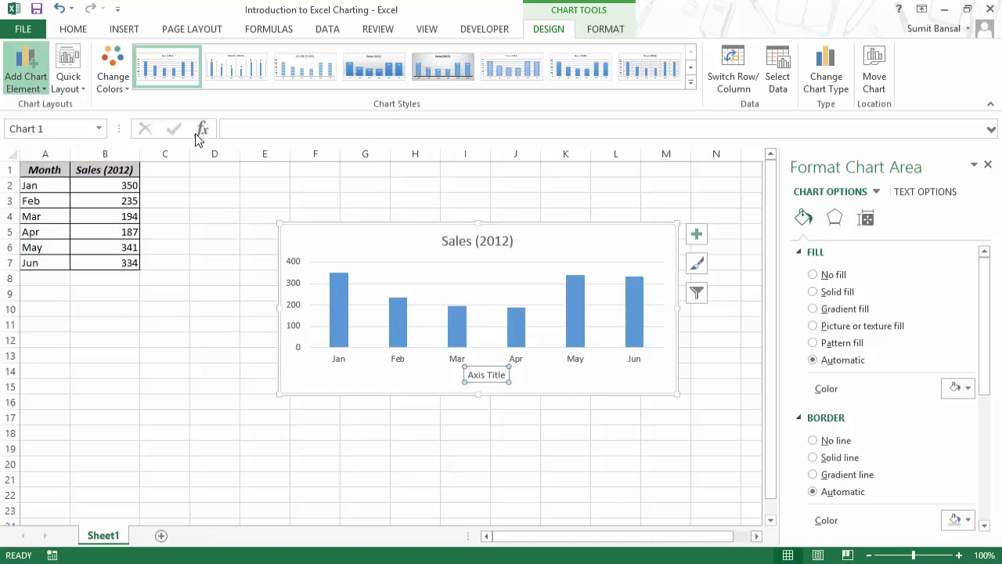
Replace the horizontal axis title's placeholder text with Months and deselect the chart.
{"action": "double_click", "coordinate": [489, 375]}
{"action": "key", "text": "BackSpace"}
{"action": "key", "text": "BackSpace"}
{"action": "key", "text": "BackSpace"}
{"action": "key", "text": "BackSpace"}
{"action": "key", "text": "BackSpace"}
{"action": "key", "text": "BackSpace"}
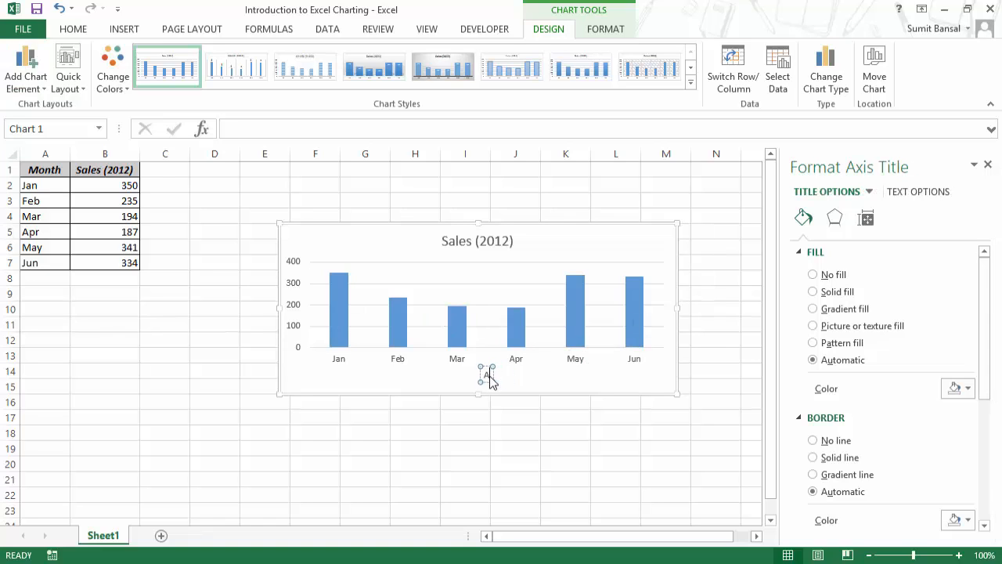
{"action": "type", "text": "Months"}
{"action": "left_click", "coordinate": [490, 427]}
{"action": "left_click", "coordinate": [548, 402]}
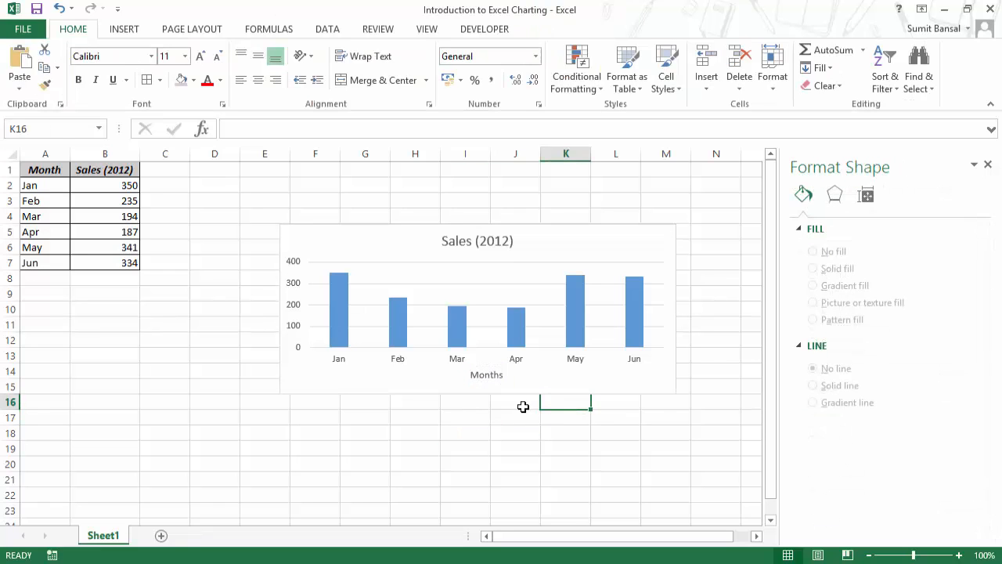
Open the detailed formatting options for the chart title and set its vertical alignment to Bottom.
{"action": "left_click", "coordinate": [476, 358]}
{"action": "left_click", "coordinate": [429, 279]}
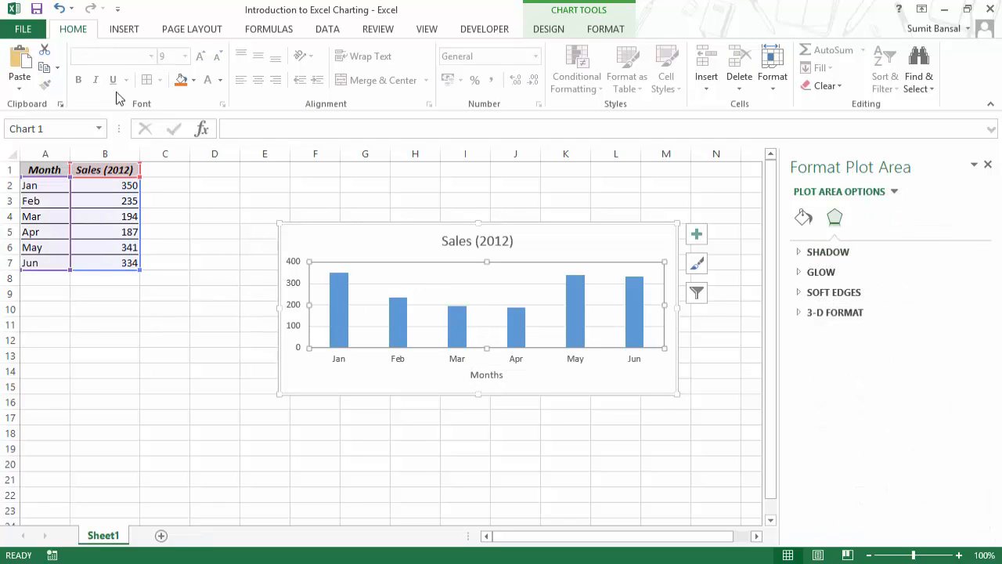
{"action": "left_click", "coordinate": [549, 29]}
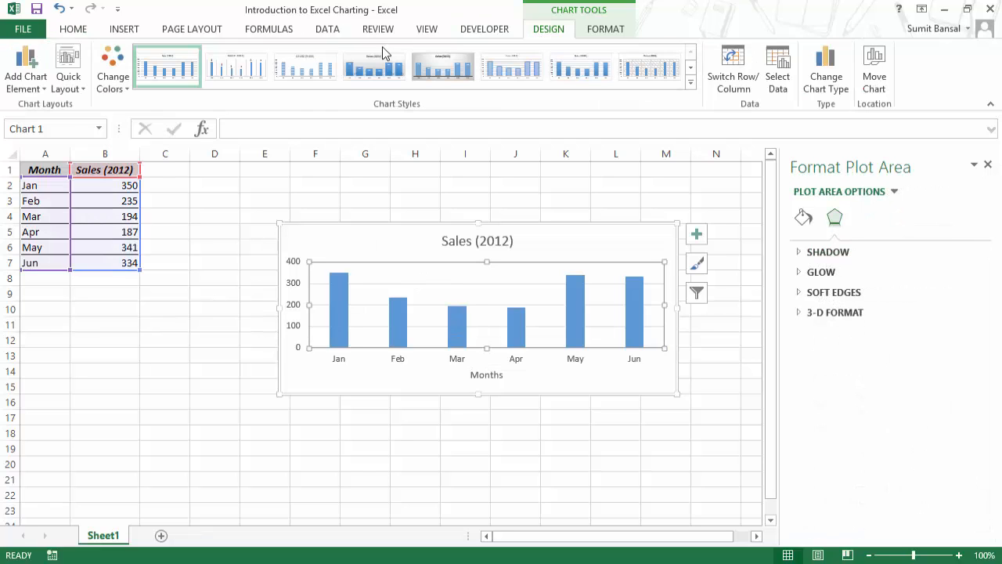
{"action": "left_click", "coordinate": [26, 69]}
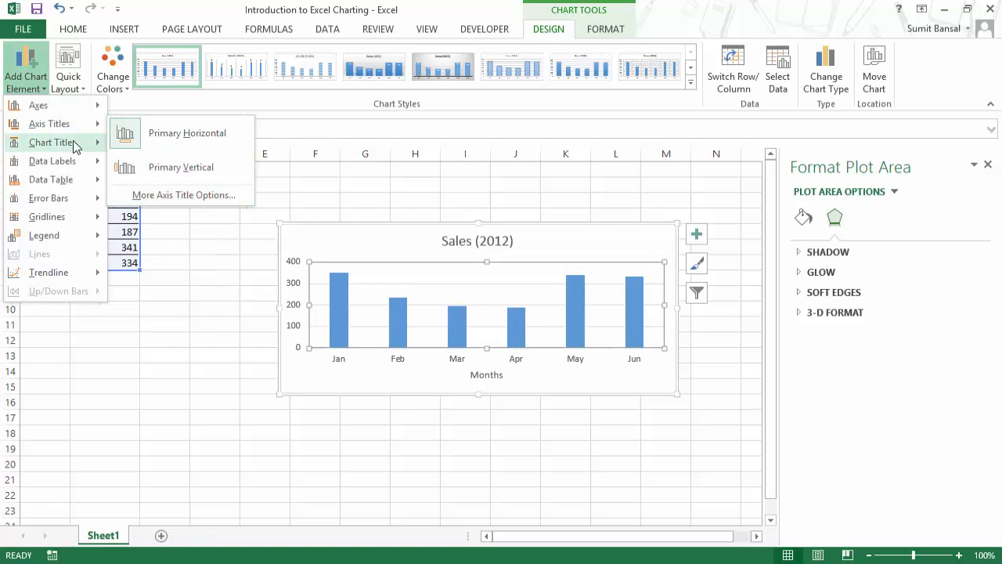
{"action": "mouse_move", "coordinate": [76, 147]}
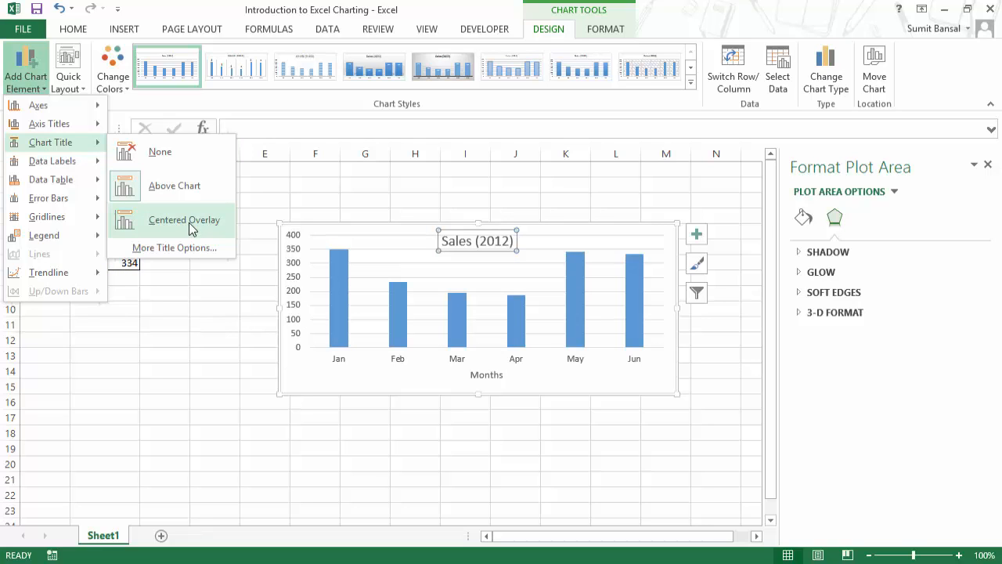
{"action": "left_click", "coordinate": [186, 249]}
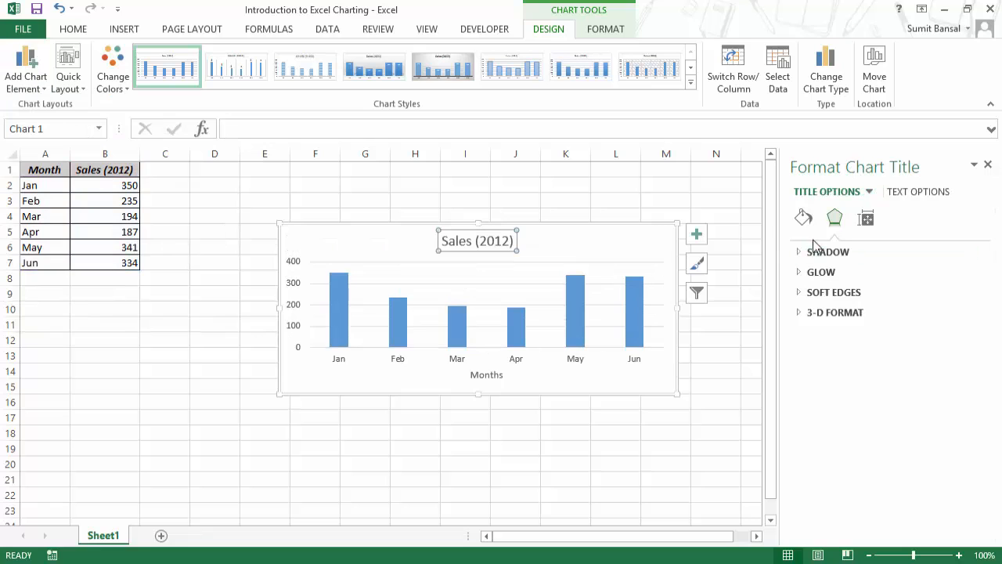
{"action": "left_click", "coordinate": [866, 218]}
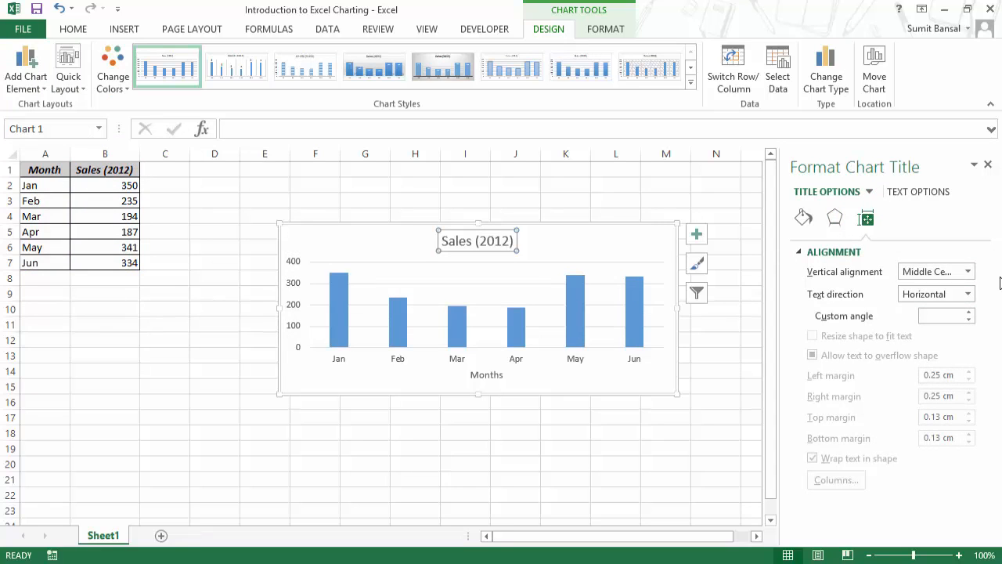
{"action": "left_click", "coordinate": [969, 271]}
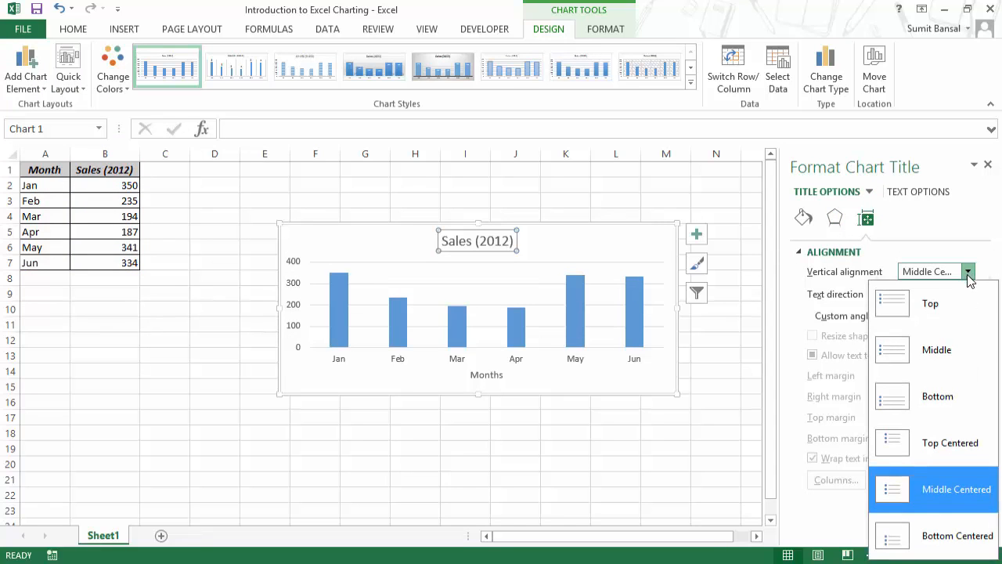
{"action": "left_click", "coordinate": [927, 406]}
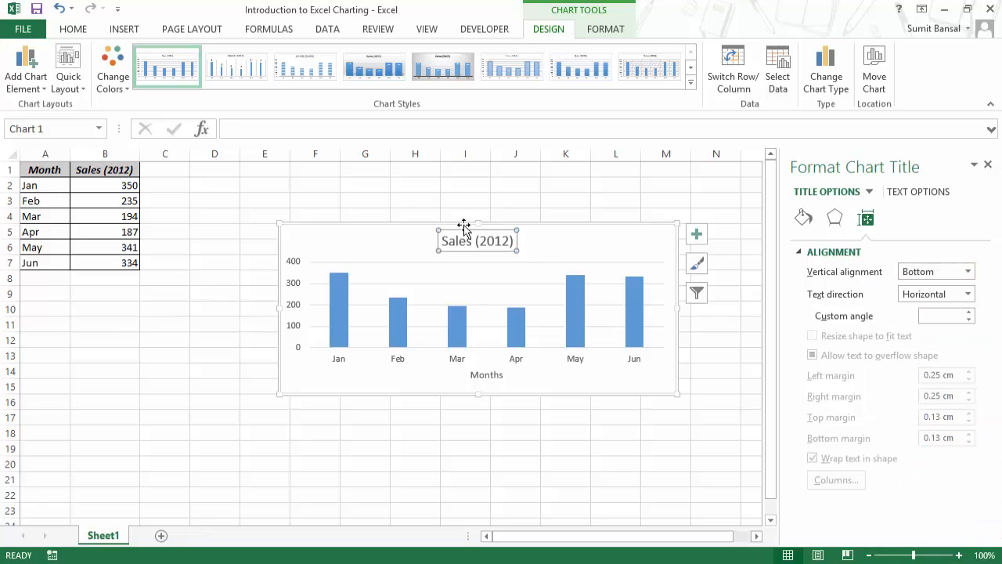
Try an orange solid fill behind the chart title and undo it.
{"action": "left_click", "coordinate": [833, 219]}
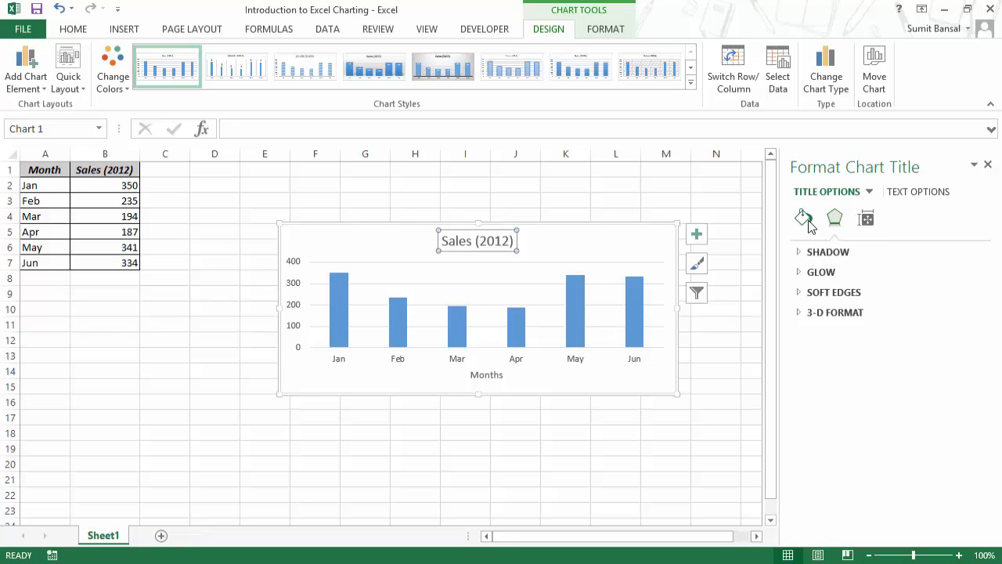
{"action": "left_click", "coordinate": [805, 220]}
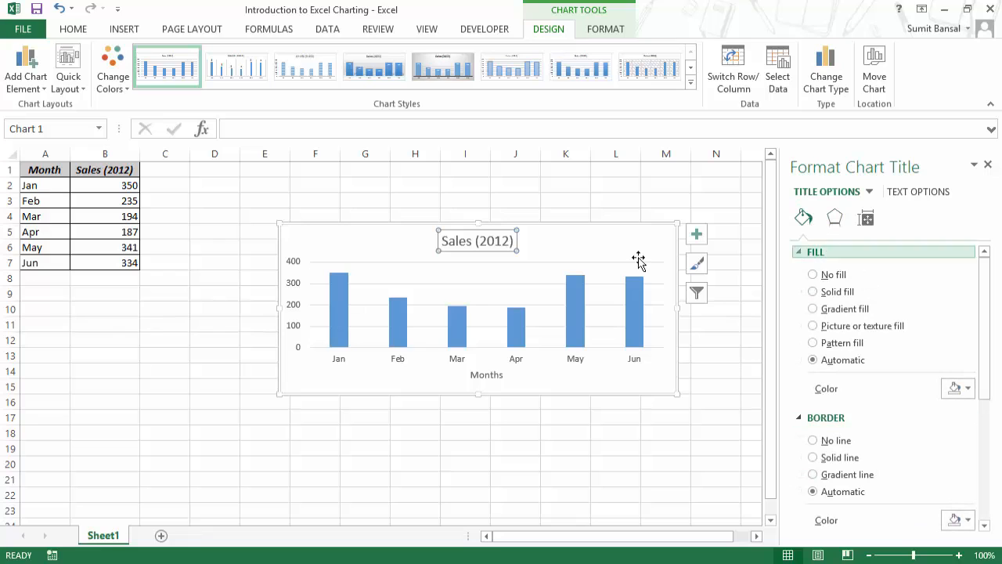
{"action": "left_click", "coordinate": [74, 31]}
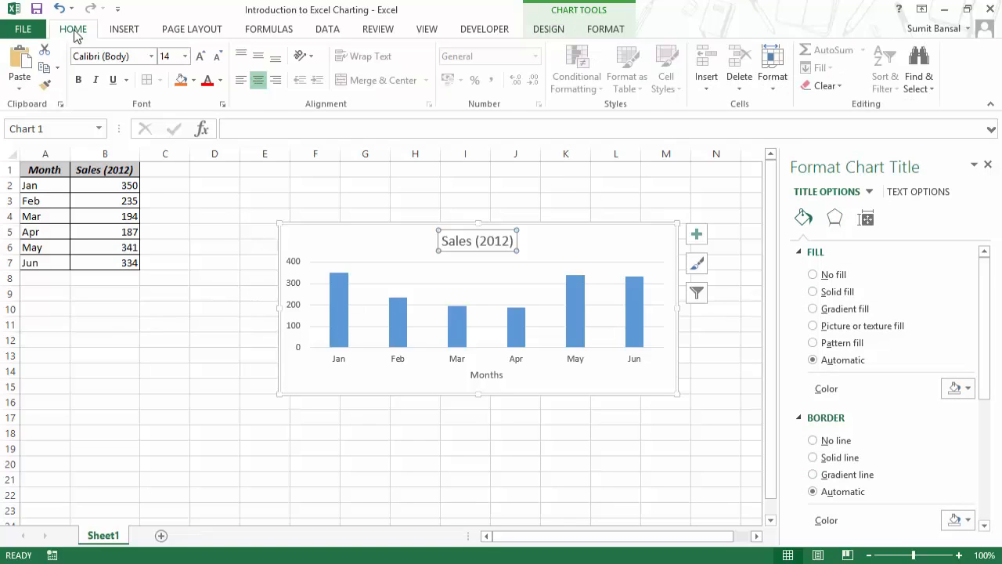
{"action": "left_click", "coordinate": [181, 80]}
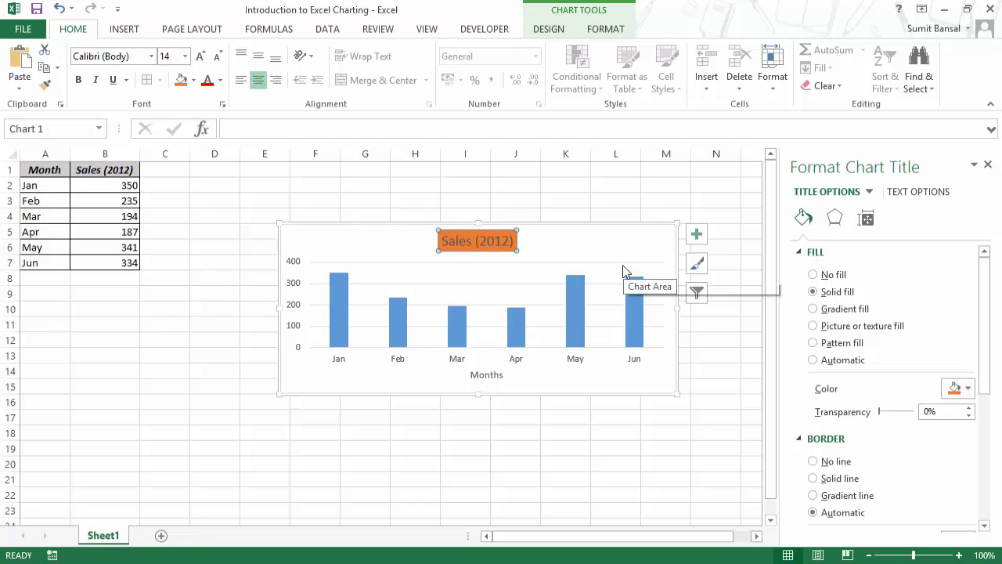
{"action": "key", "text": "ctrl+z"}
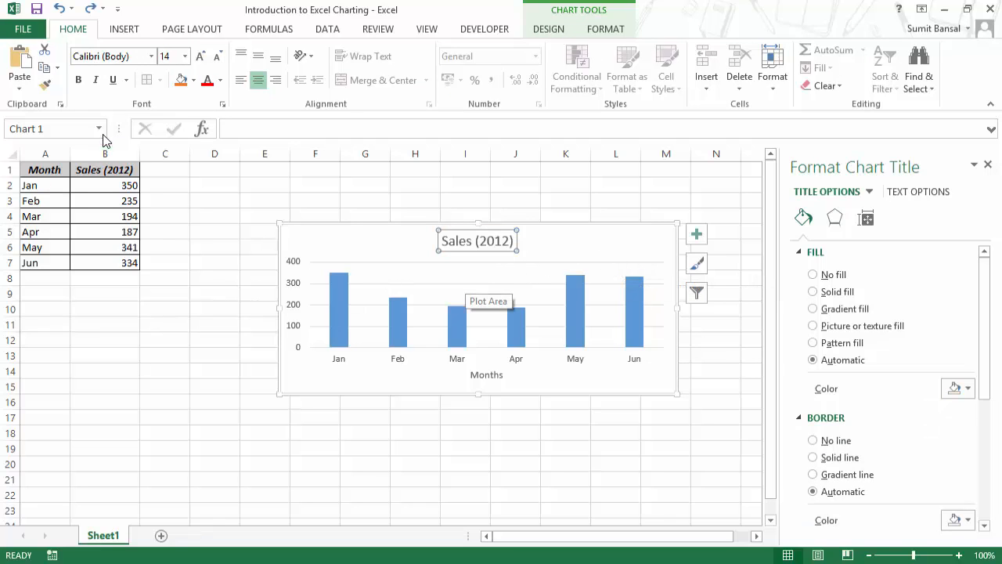
Examine the available data label placements and compare the January sales cell with its column in the chart.
{"action": "left_click", "coordinate": [548, 29]}
{"action": "left_click", "coordinate": [30, 82]}
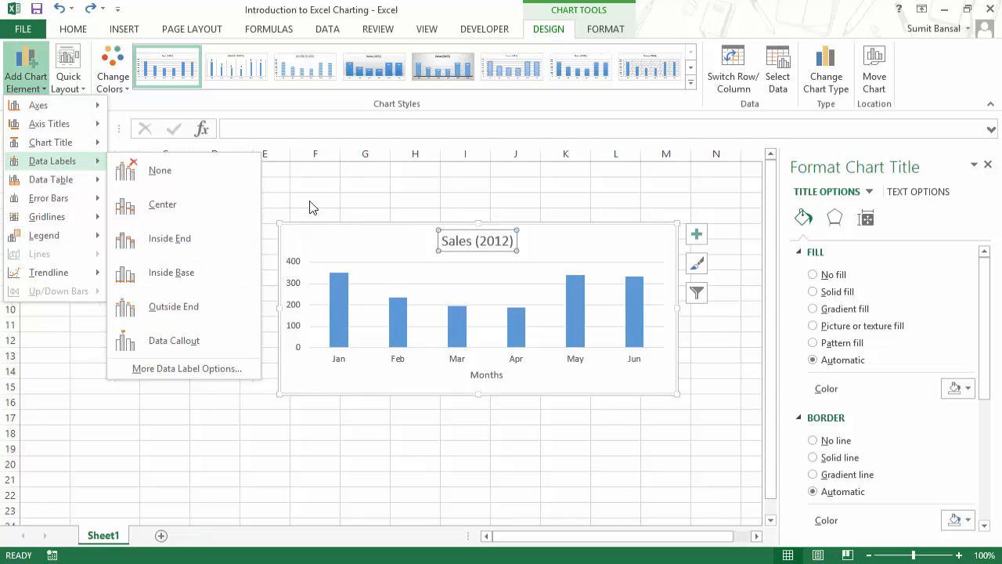
{"action": "left_click", "coordinate": [337, 202]}
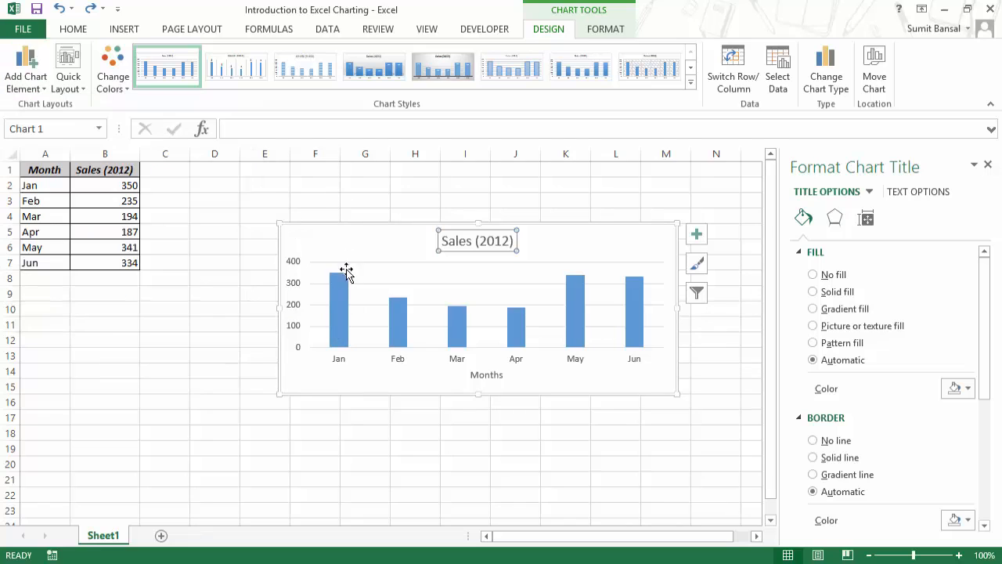
{"action": "left_click", "coordinate": [125, 186]}
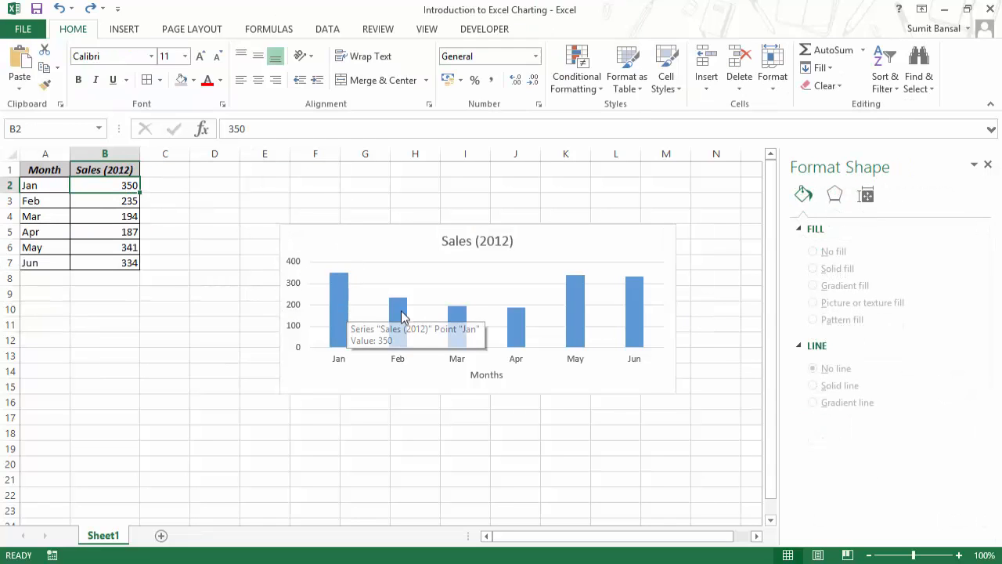
{"action": "mouse_move", "coordinate": [405, 321]}
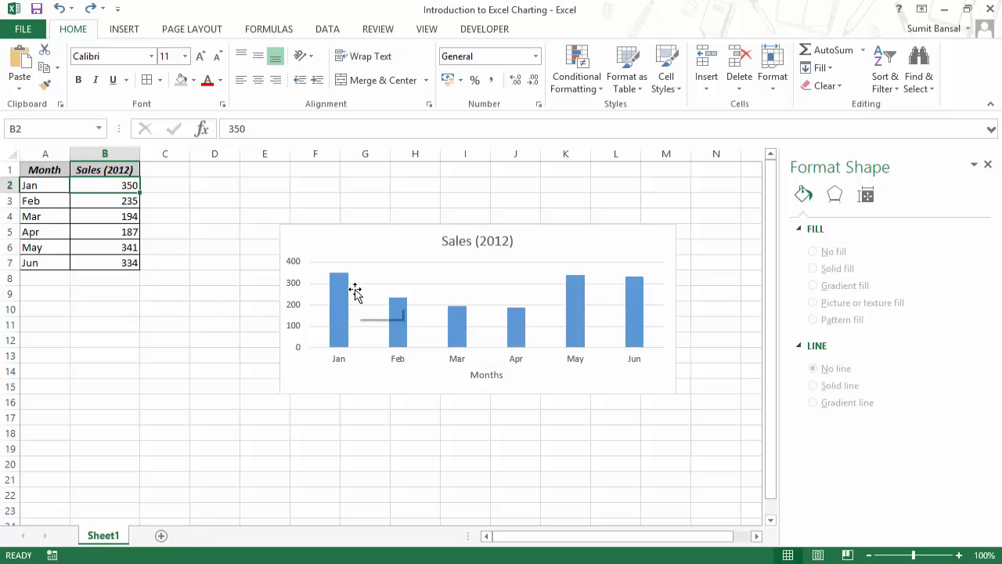
{"action": "mouse_move", "coordinate": [346, 290]}
Try adding data labels to the Sales (2012) columns and undo the addition.
{"action": "right_click", "coordinate": [338, 290]}
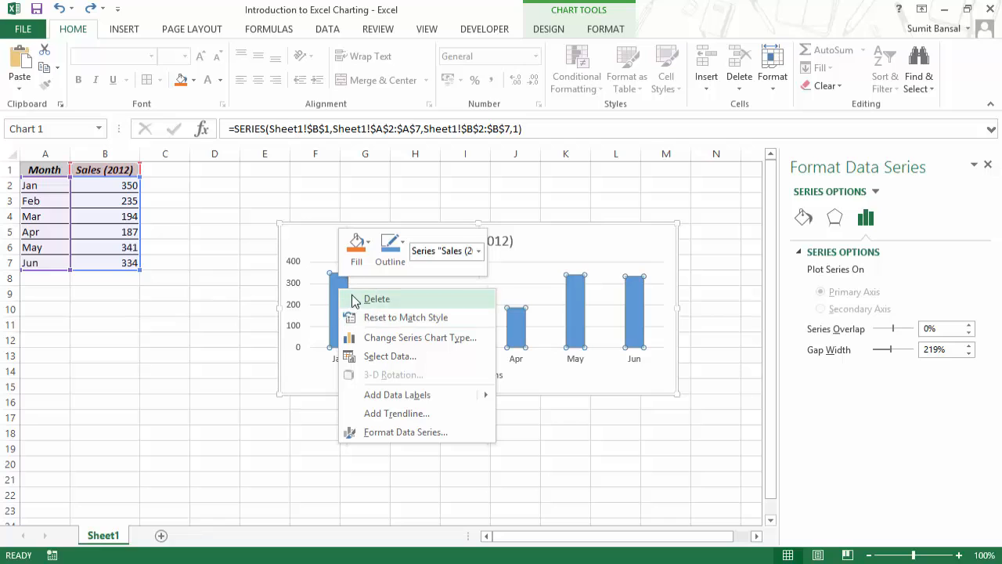
{"action": "mouse_move", "coordinate": [431, 396]}
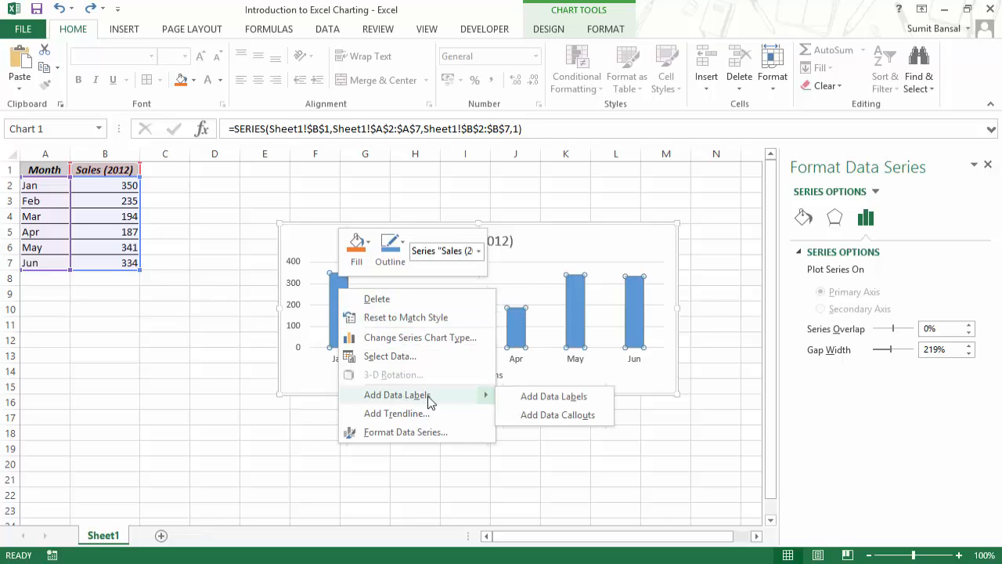
{"action": "left_click", "coordinate": [554, 396]}
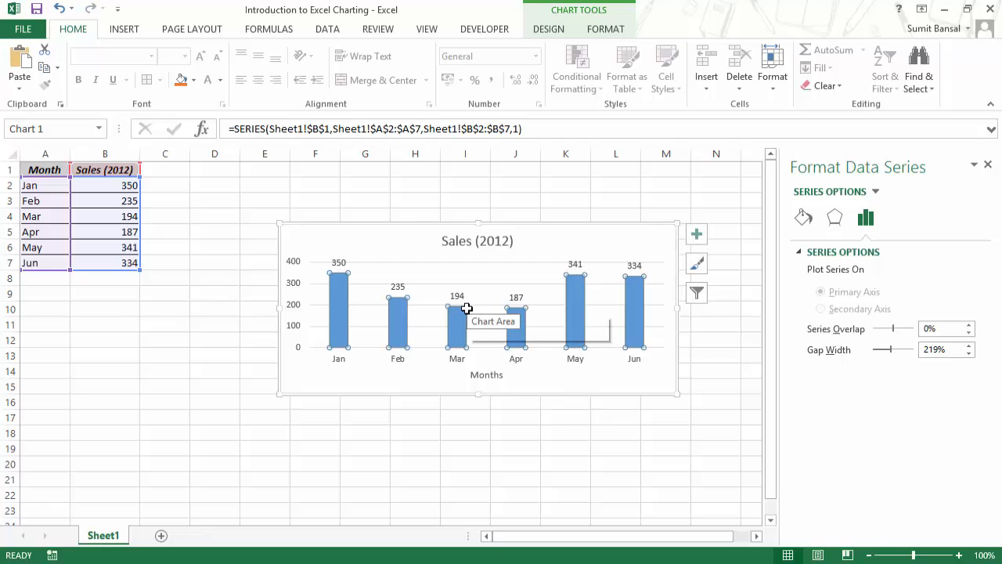
{"action": "key", "text": "ctrl+z"}
Preview the data label placements and add a data table with legend keys to the chart.
{"action": "left_click", "coordinate": [549, 31]}
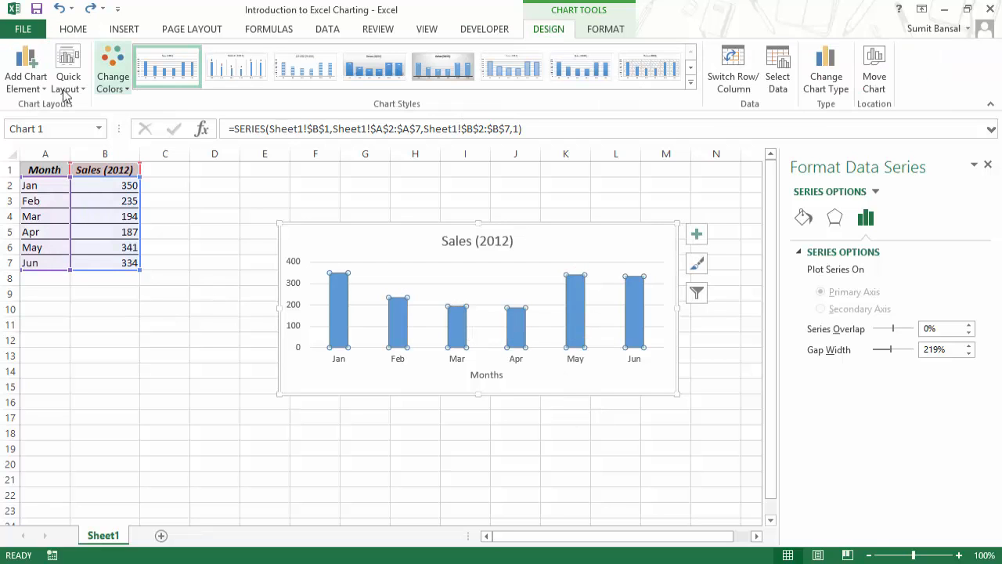
{"action": "left_click", "coordinate": [26, 67]}
{"action": "mouse_move", "coordinate": [47, 160]}
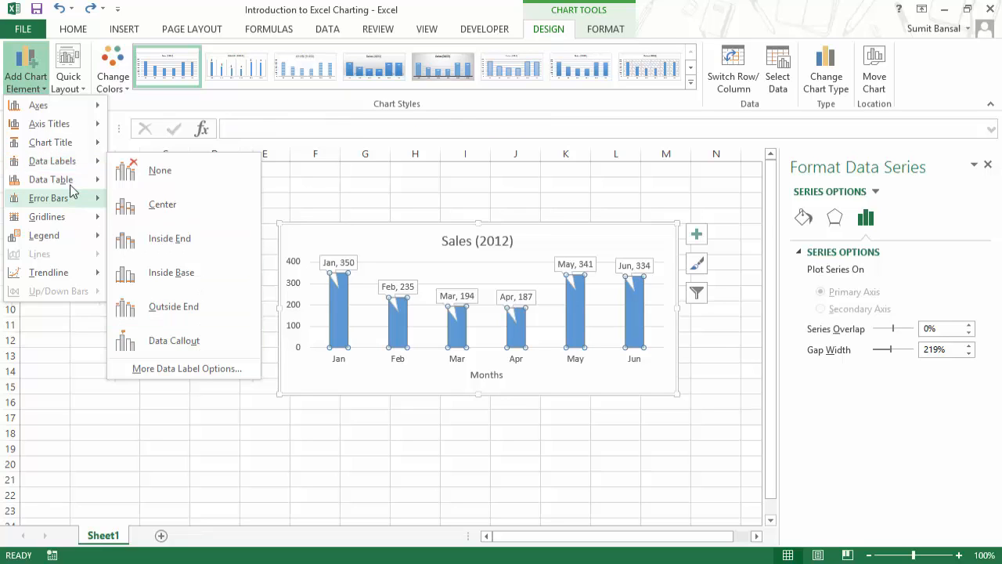
{"action": "mouse_move", "coordinate": [63, 182]}
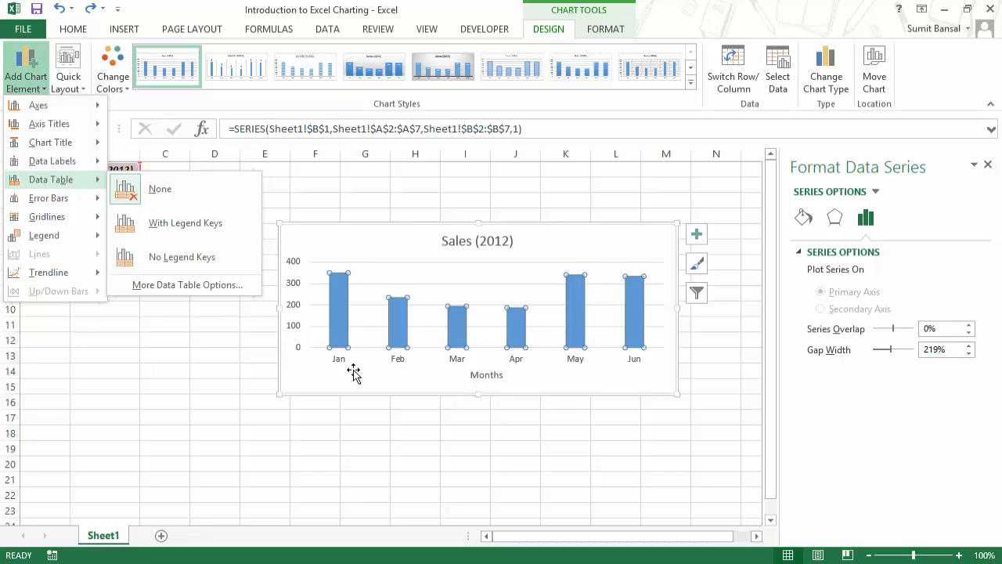
{"action": "left_click", "coordinate": [194, 227]}
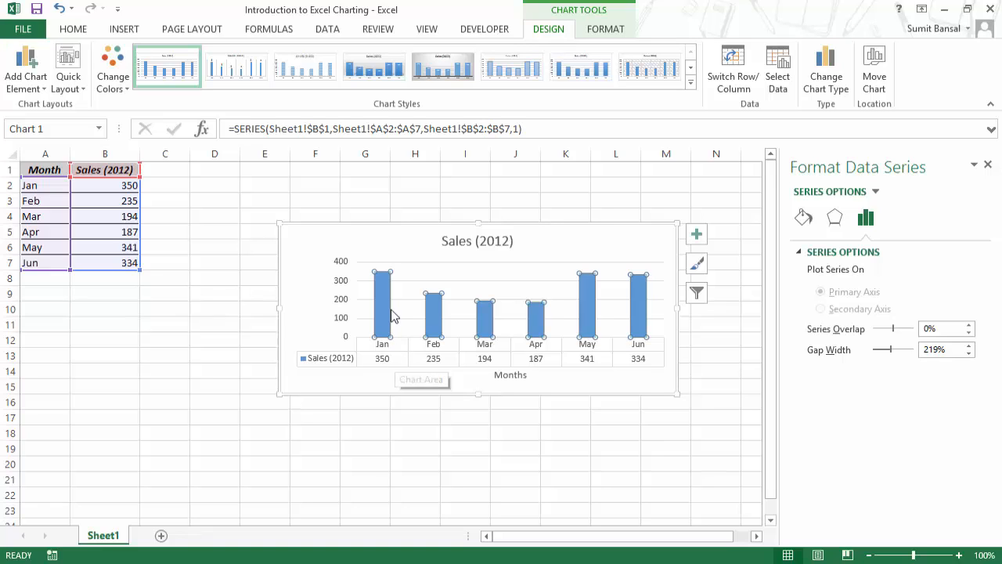
{"action": "mouse_move", "coordinate": [391, 312]}
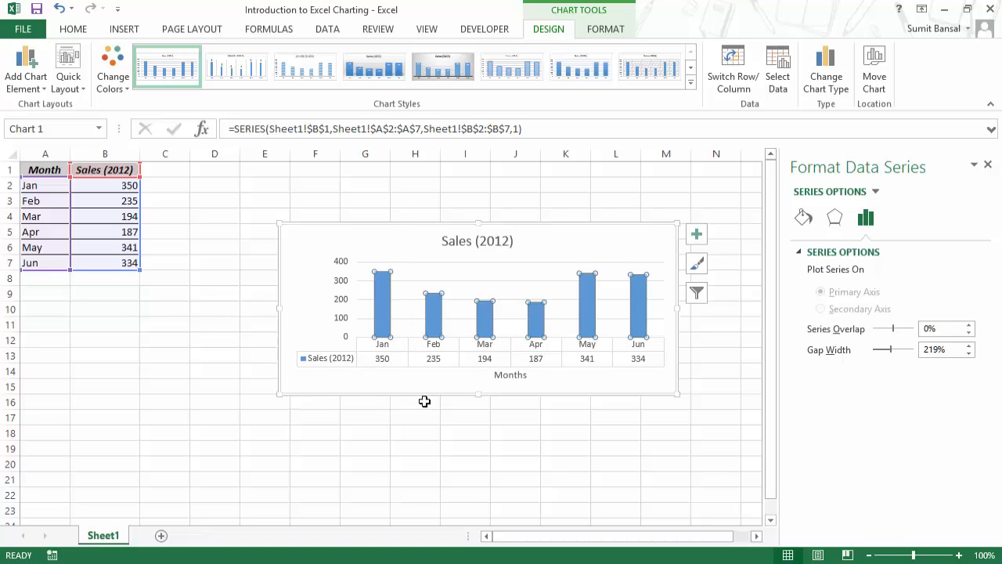
Add Standard Error error bars to the Sales (2012) series.
{"action": "left_click", "coordinate": [33, 88]}
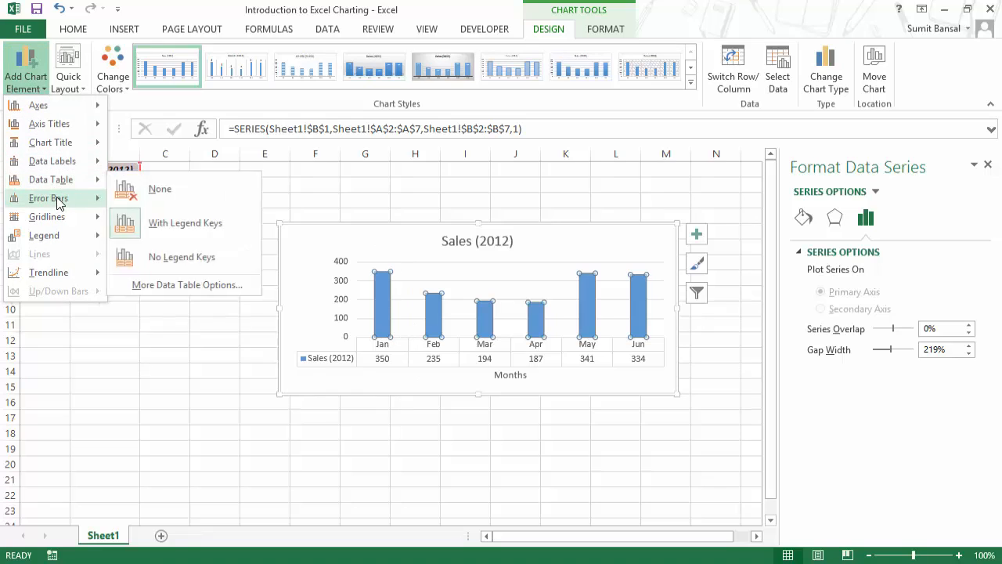
{"action": "mouse_move", "coordinate": [57, 198]}
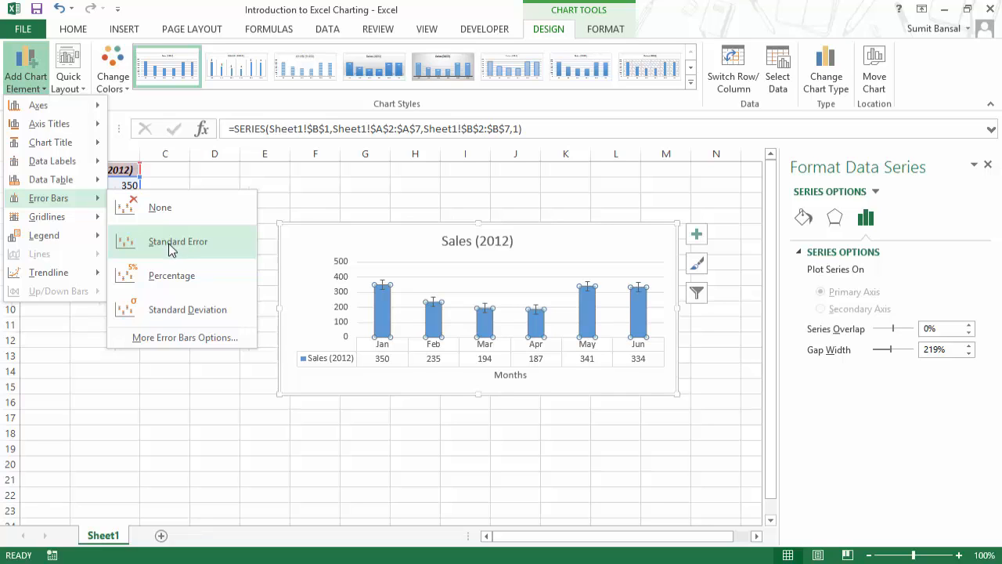
{"action": "left_click", "coordinate": [170, 243]}
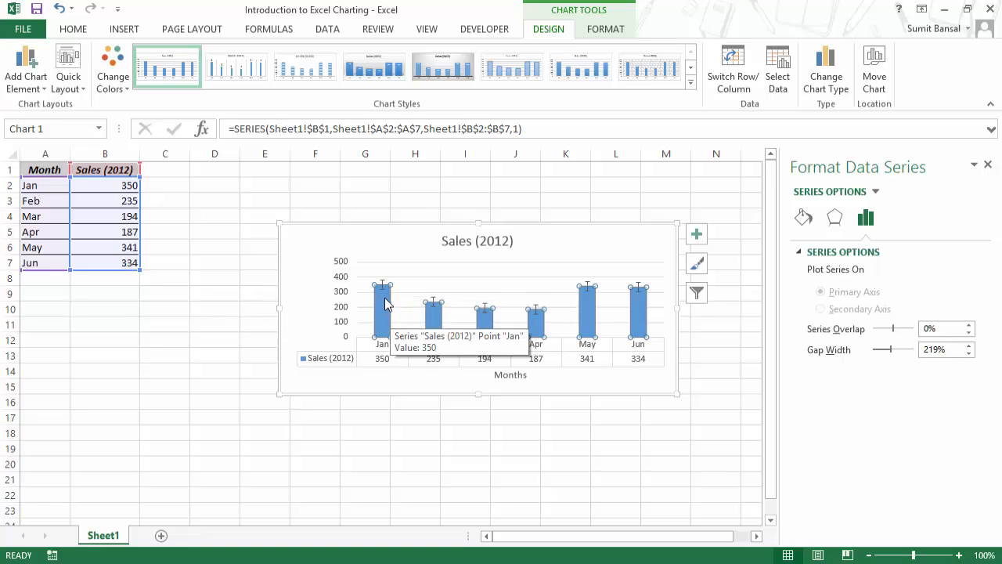
Open the error bars' formatting options, try the Minus direction, and set the direction to Plus.
{"action": "left_click", "coordinate": [383, 292]}
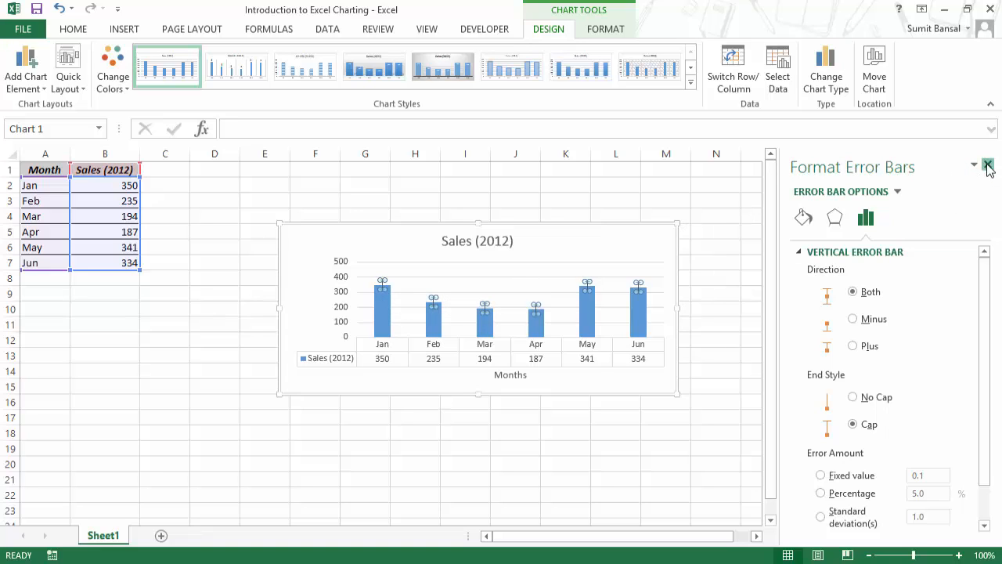
{"action": "left_click", "coordinate": [989, 161]}
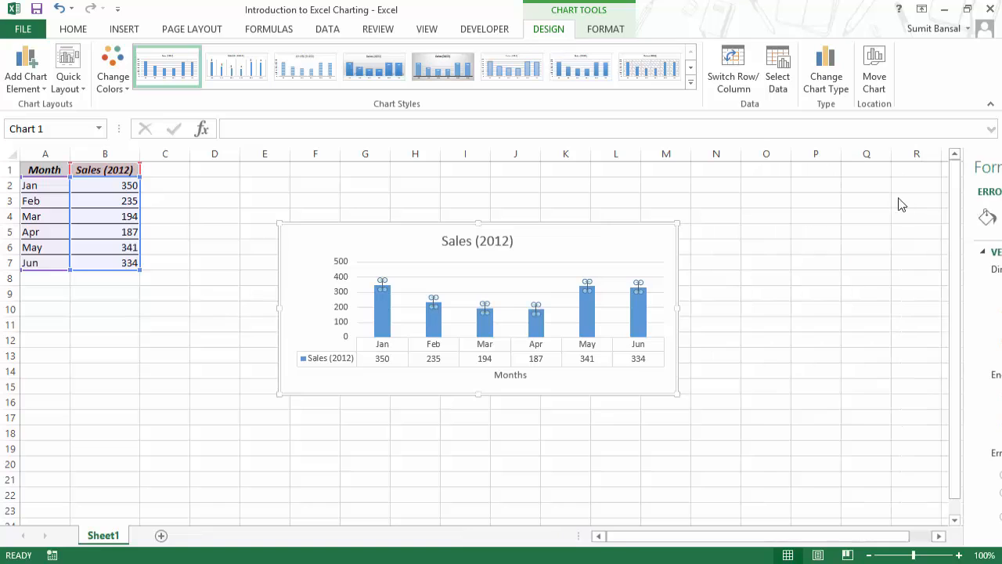
{"action": "right_click", "coordinate": [385, 292]}
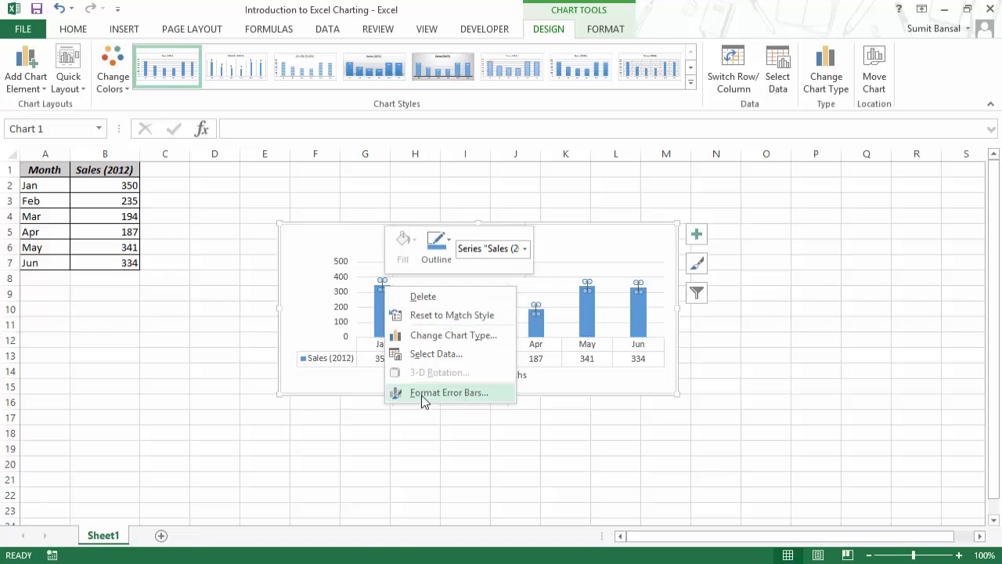
{"action": "left_click", "coordinate": [452, 394]}
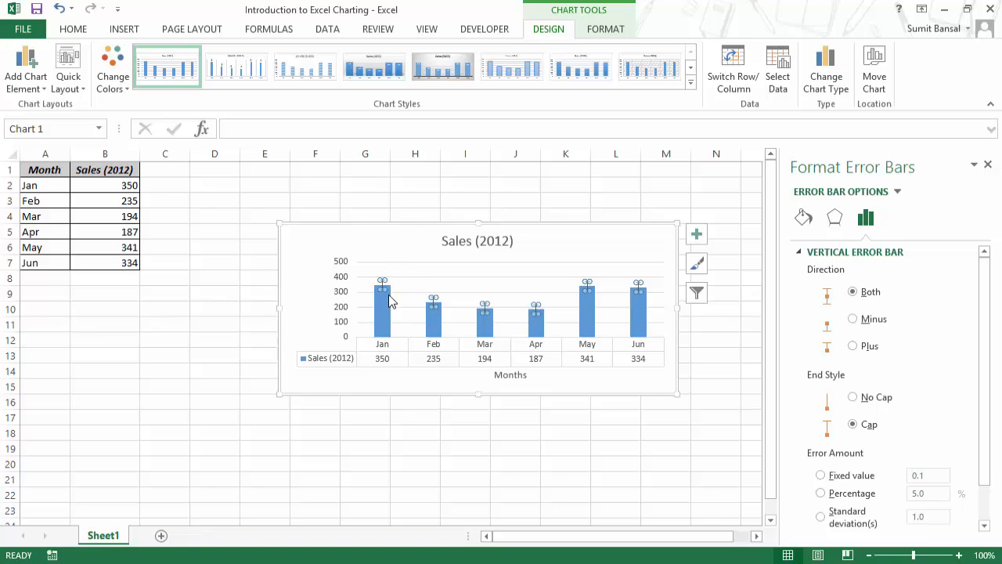
{"action": "left_click", "coordinate": [853, 318]}
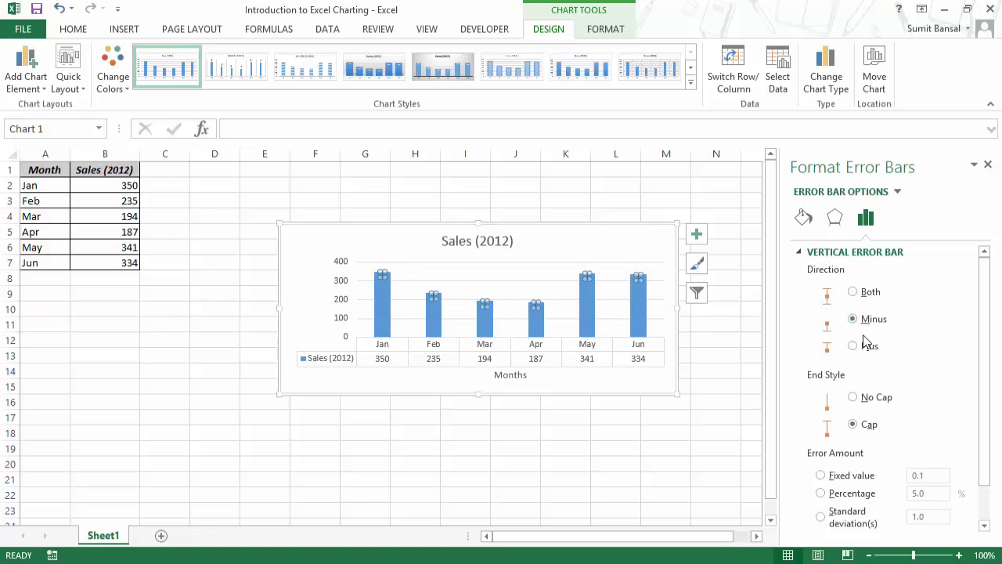
{"action": "mouse_move", "coordinate": [385, 314]}
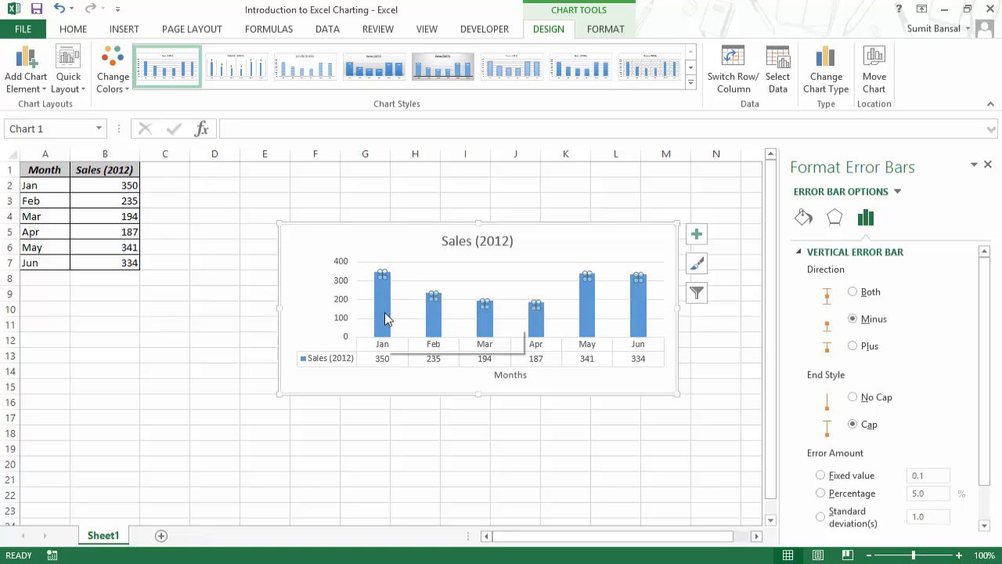
{"action": "left_click", "coordinate": [853, 346]}
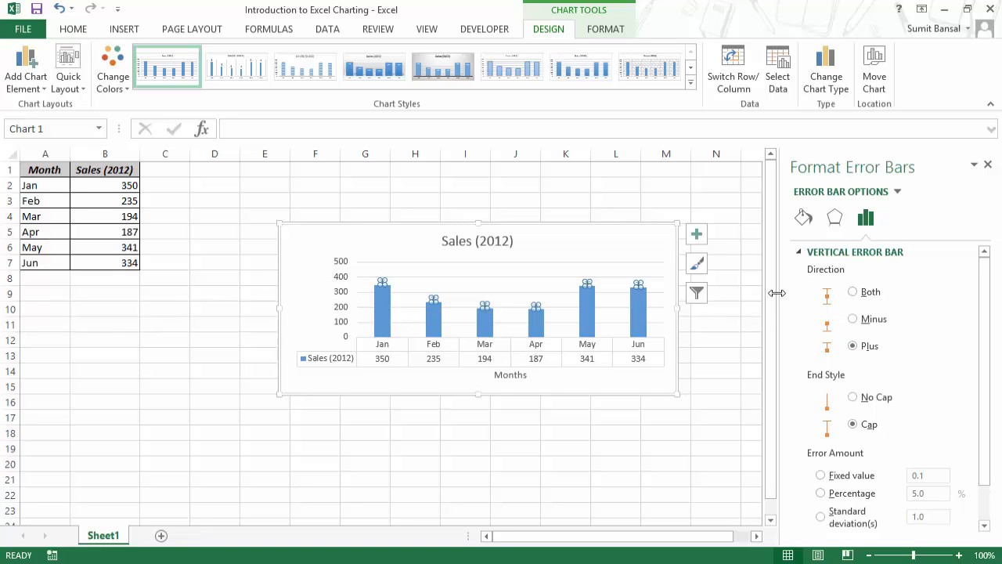
Stretch the chart vertically so that it spans from about row 2 to row 21.
{"action": "left_click_drag", "start_coordinate": [479, 222], "coordinate": [479, 180]}
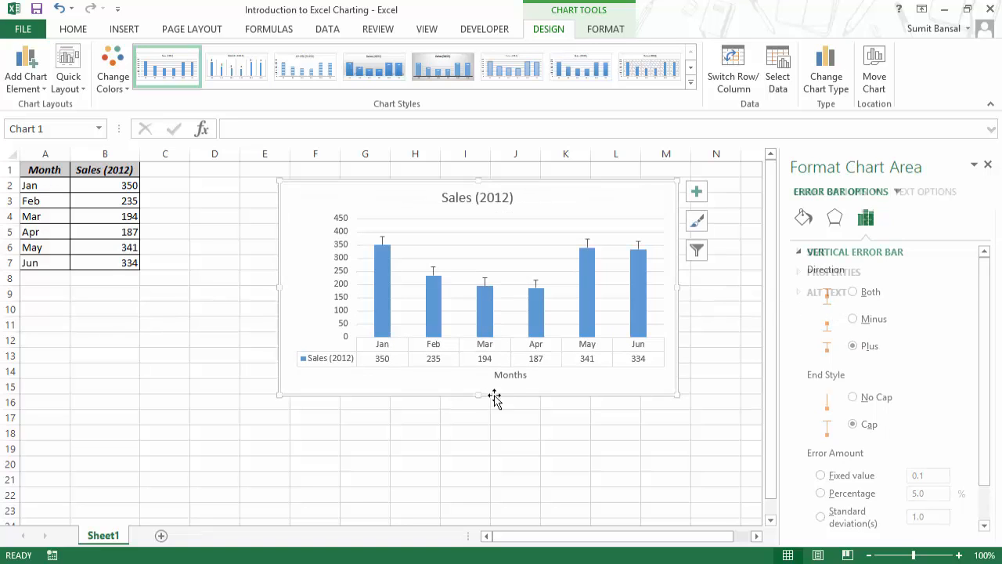
{"action": "left_click_drag", "start_coordinate": [478, 394], "coordinate": [479, 481]}
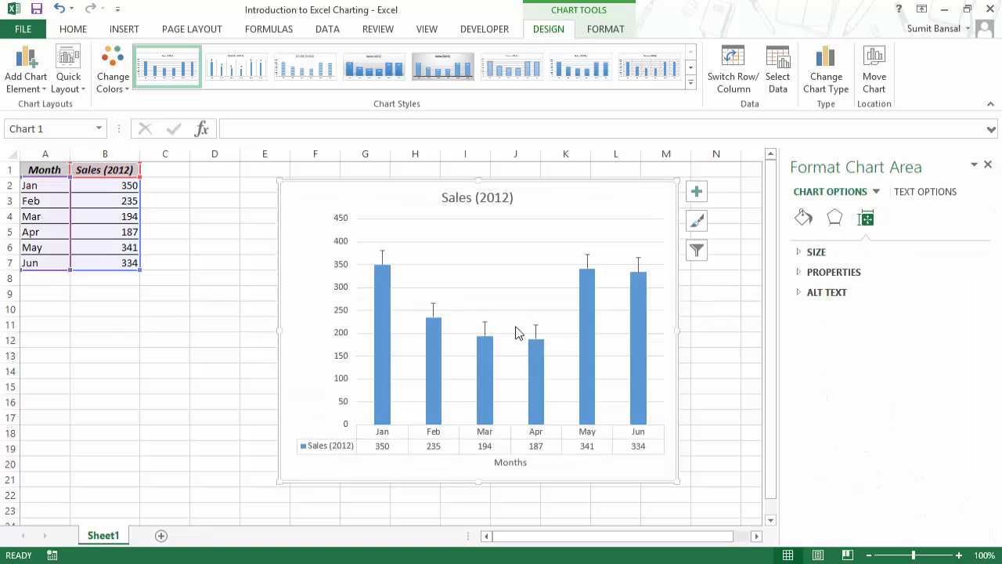
Set the end style of the Sales (2012) error bars to No Cap.
{"action": "left_click", "coordinate": [588, 266]}
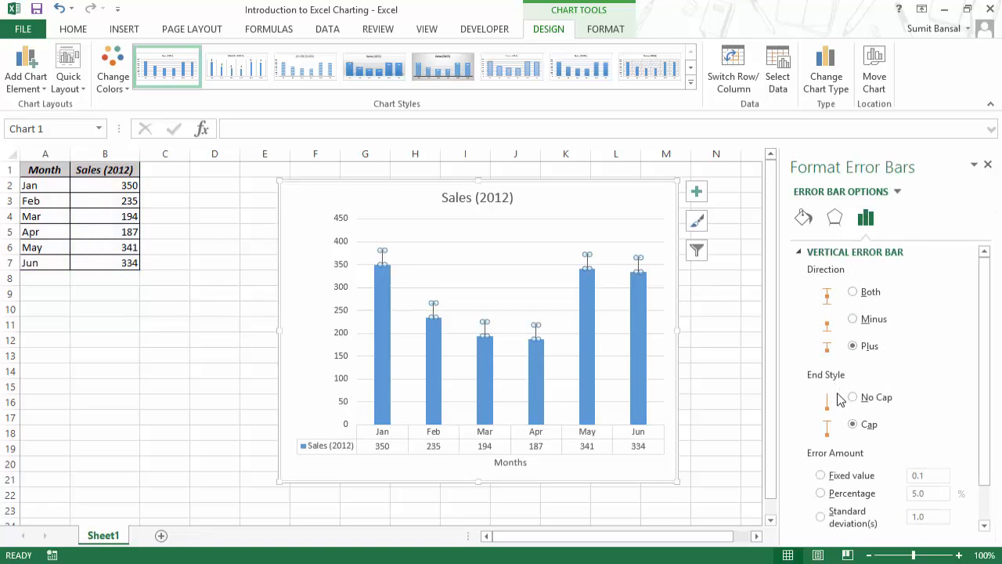
{"action": "left_click", "coordinate": [729, 305]}
{"action": "key", "text": "Up"}
{"action": "key", "text": "Up"}
{"action": "key", "text": "Up"}
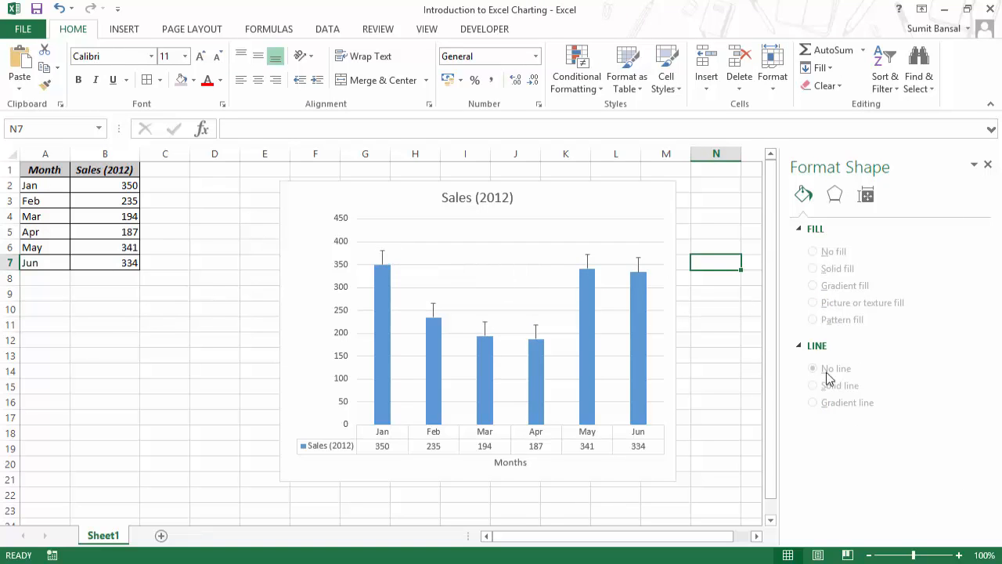
{"action": "left_click", "coordinate": [638, 266]}
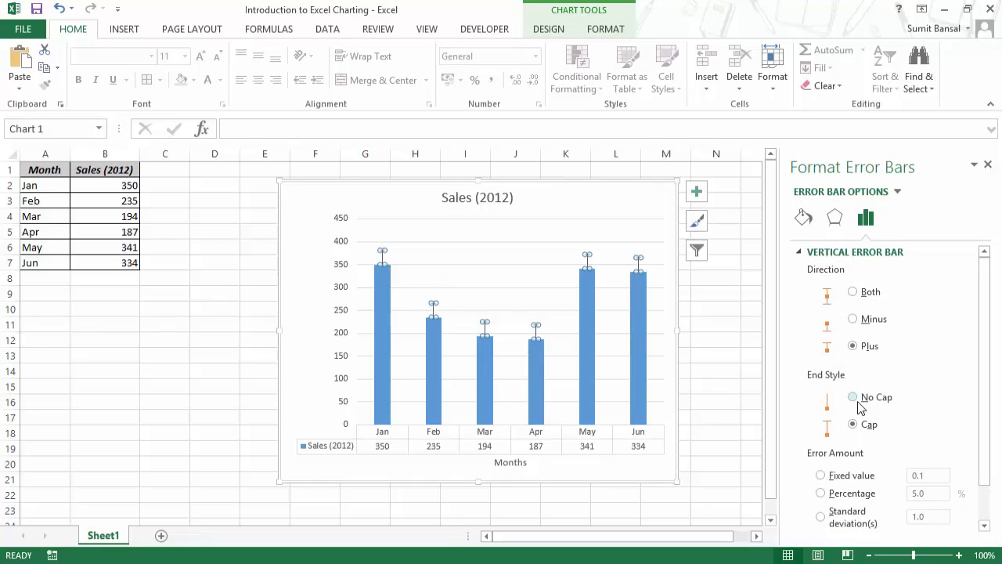
{"action": "left_click", "coordinate": [854, 397]}
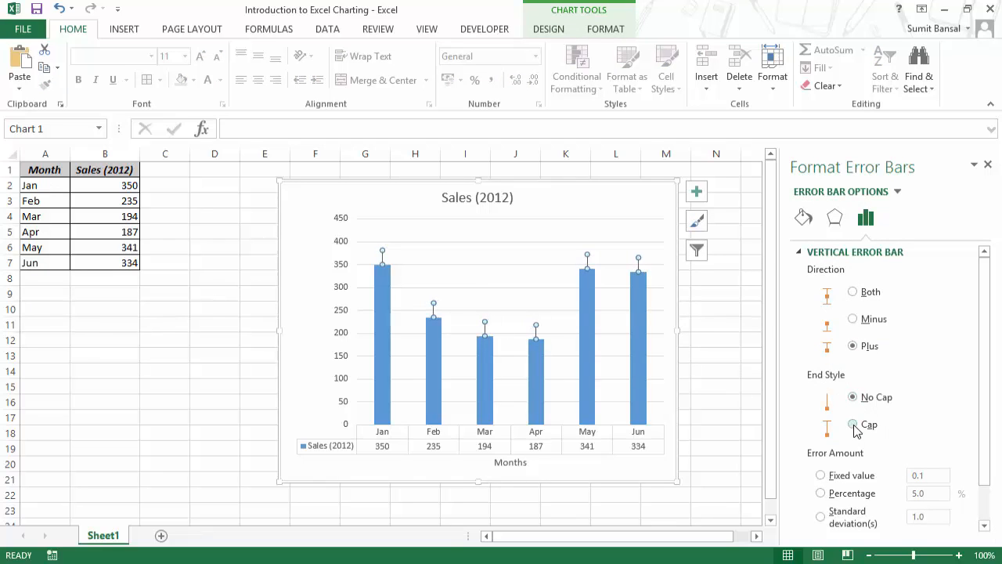
Try the Standard deviation(s) error amount of 1.0 on the error bars and compare it with Standard error.
{"action": "left_click_drag", "start_coordinate": [989, 342], "coordinate": [990, 377]}
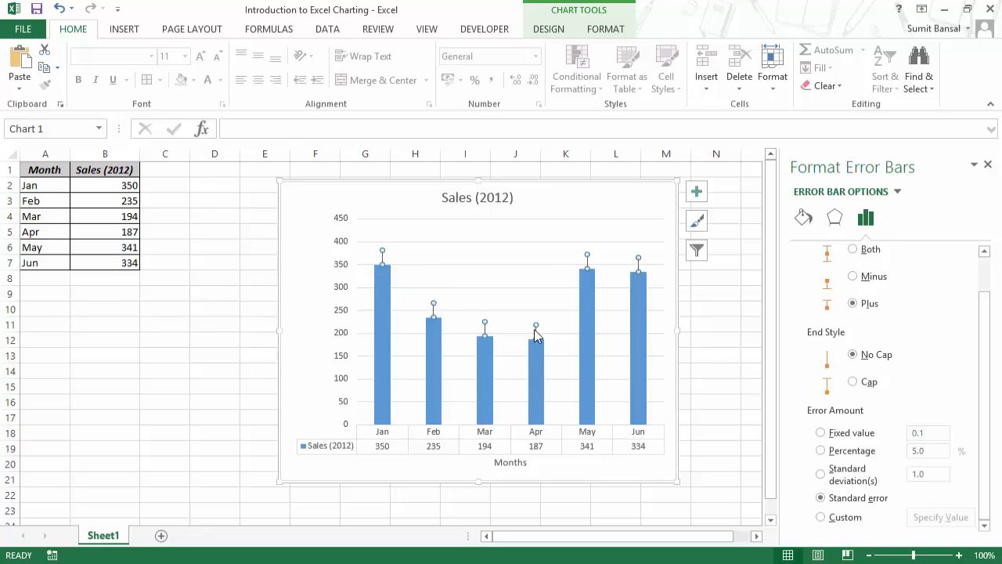
{"action": "left_click", "coordinate": [820, 475]}
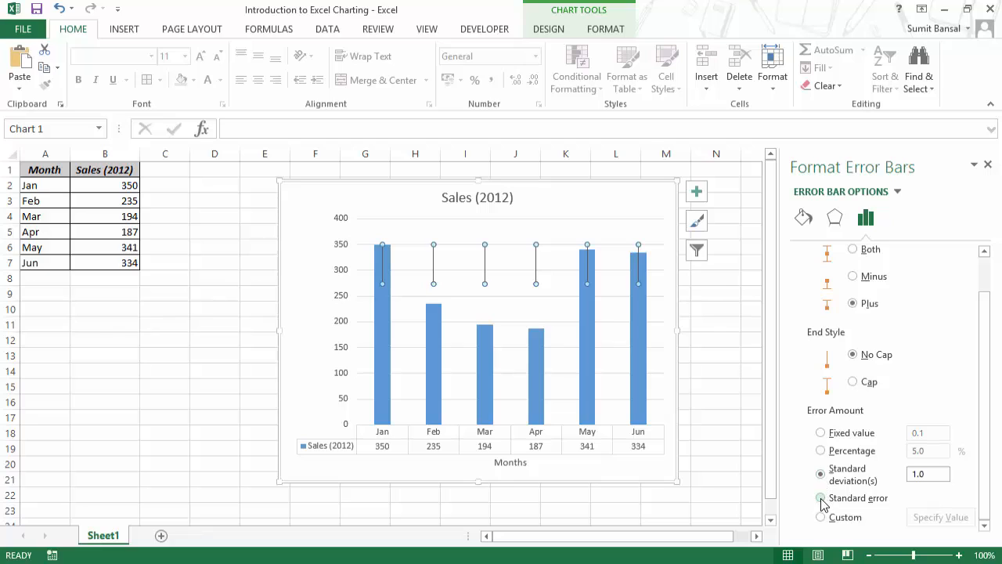
{"action": "left_click", "coordinate": [821, 498]}
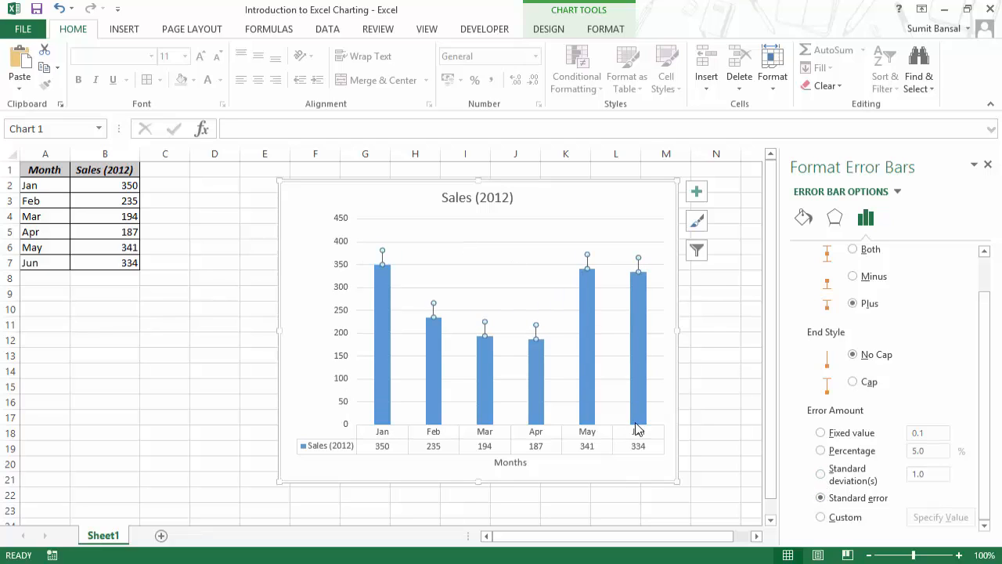
{"action": "left_click", "coordinate": [820, 475]}
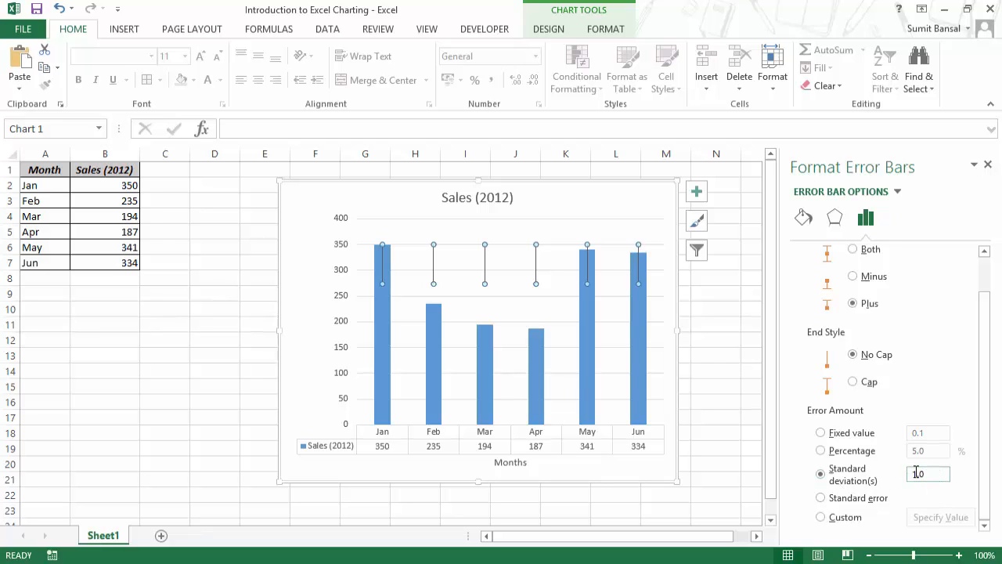
Set the error bars to the Minus direction with a Percentage error amount of 100%.
{"action": "left_click", "coordinate": [842, 457]}
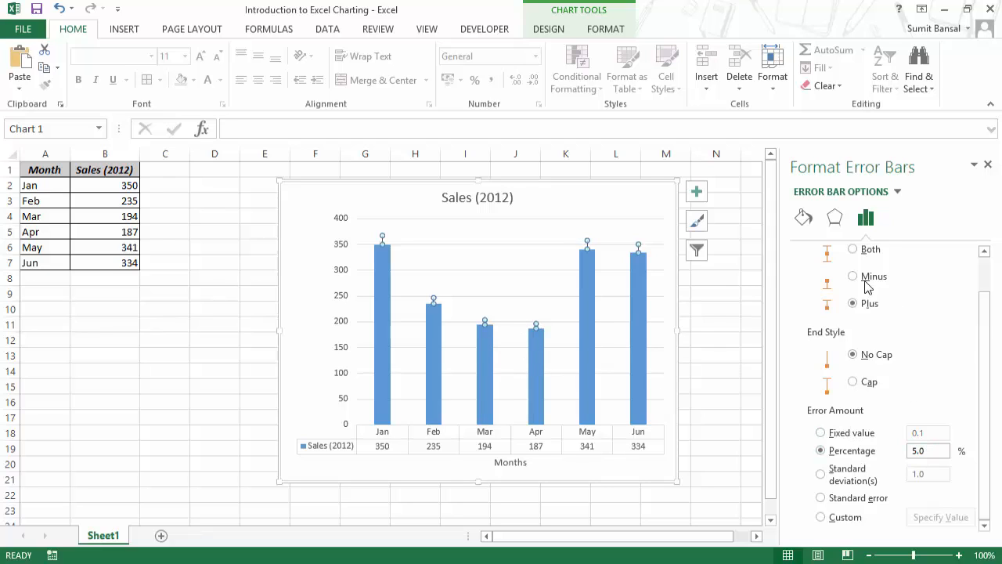
{"action": "left_click", "coordinate": [855, 275]}
{"action": "left_click_drag", "start_coordinate": [934, 457], "coordinate": [881, 451]}
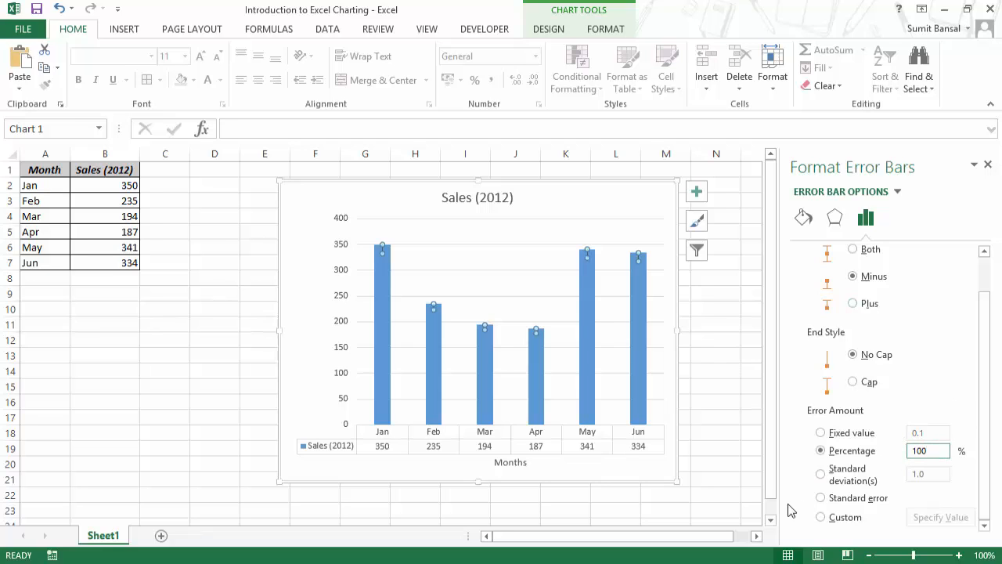
{"action": "left_click", "coordinate": [717, 489]}
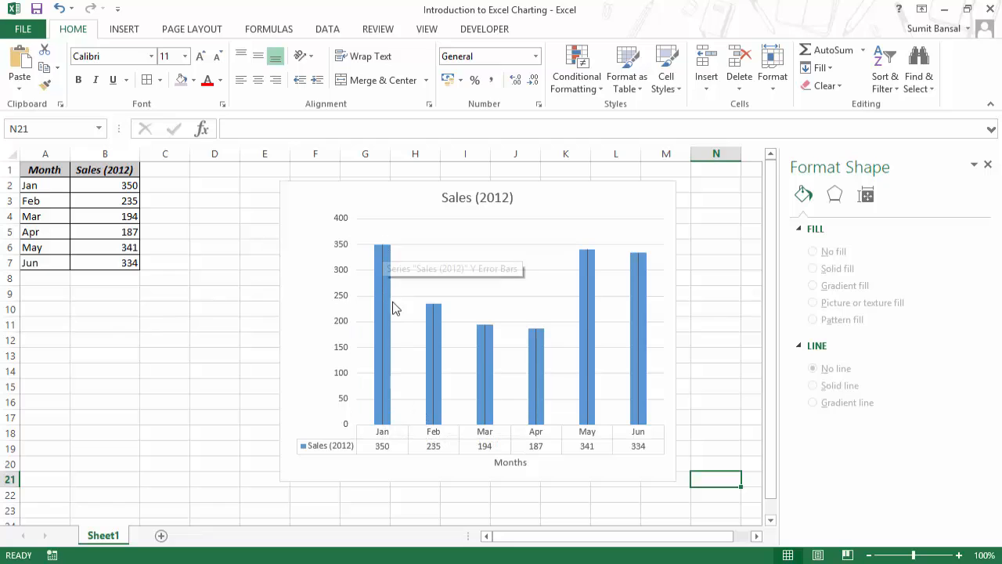
Try the Fixed value error amount, switch the error bars to Custom, and view the custom value settings without changing them.
{"action": "left_click", "coordinate": [384, 364]}
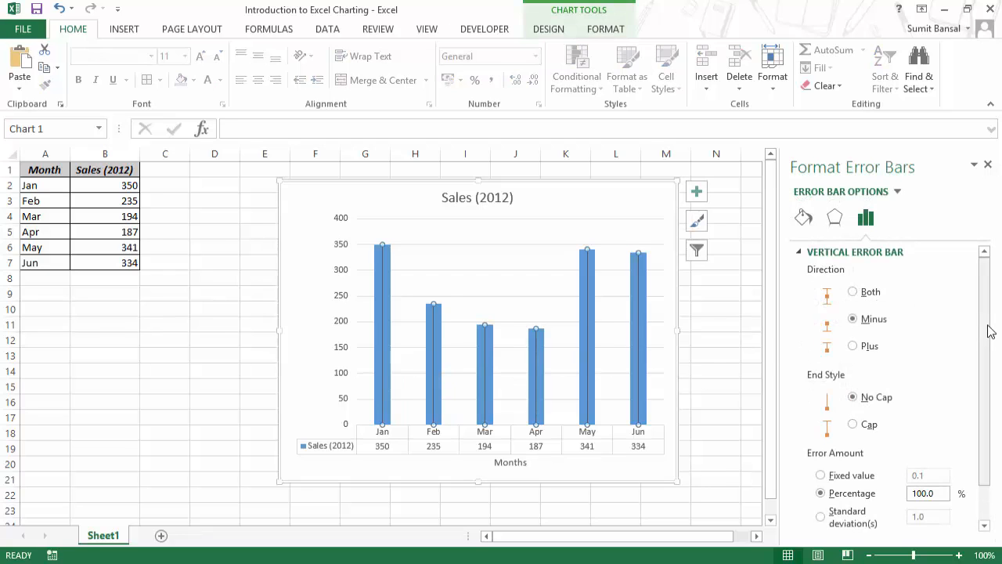
{"action": "scroll", "coordinate": [954, 417], "scroll_direction": "down", "scroll_amount": 2}
{"action": "left_click", "coordinate": [851, 432]}
{"action": "left_click", "coordinate": [867, 457]}
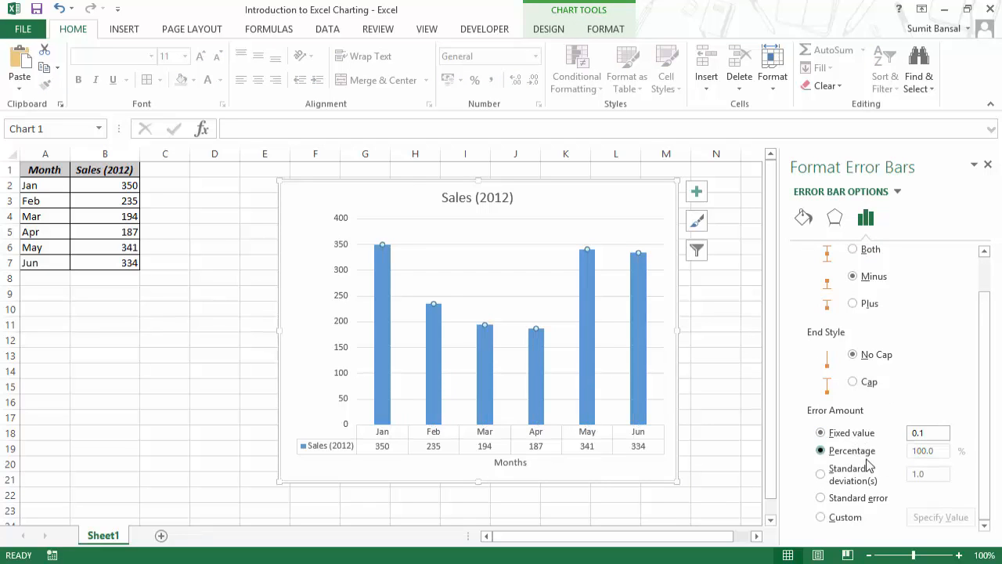
{"action": "left_click", "coordinate": [846, 520]}
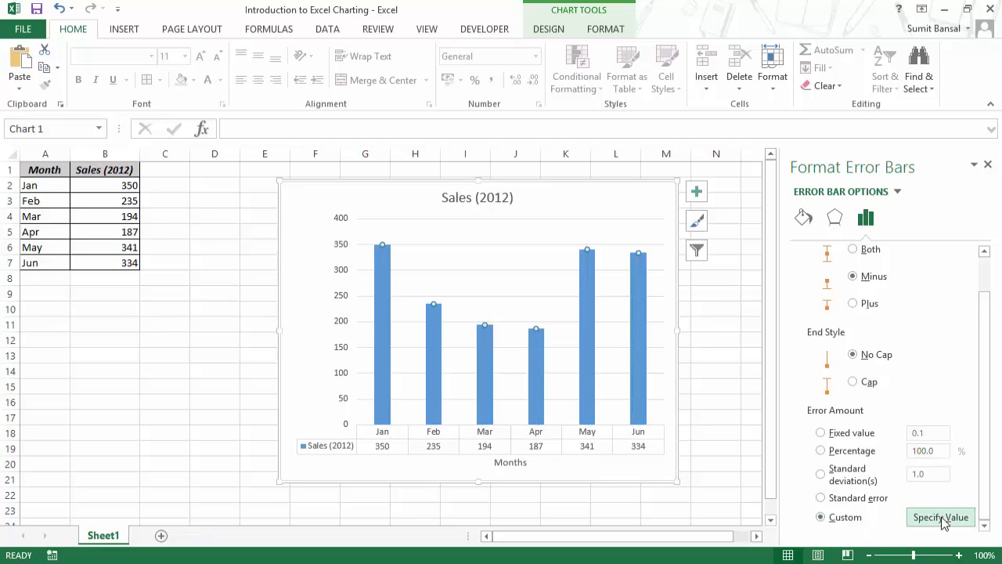
{"action": "left_click", "coordinate": [940, 518]}
{"action": "left_click_drag", "start_coordinate": [685, 119], "coordinate": [716, 124]}
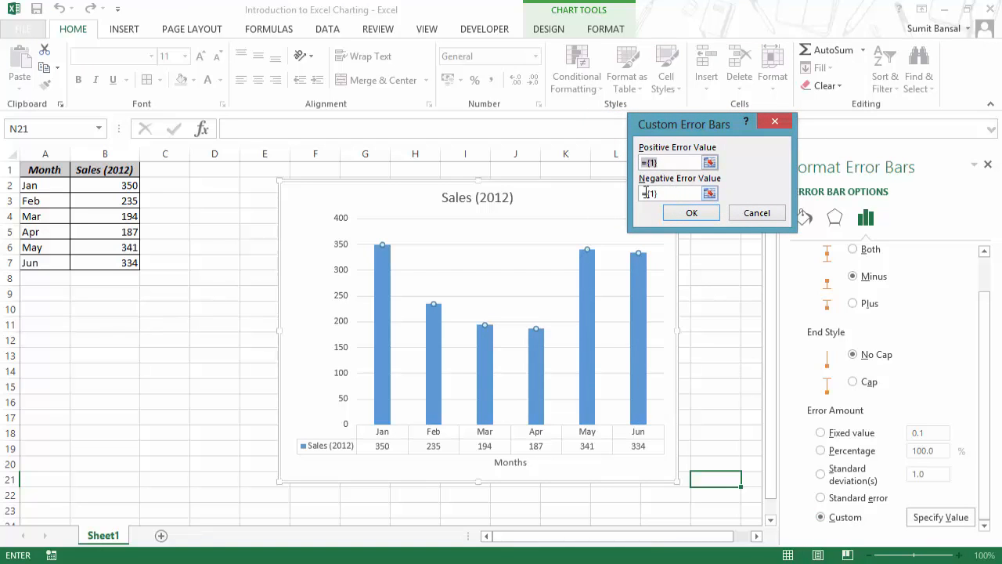
{"action": "left_click", "coordinate": [751, 214]}
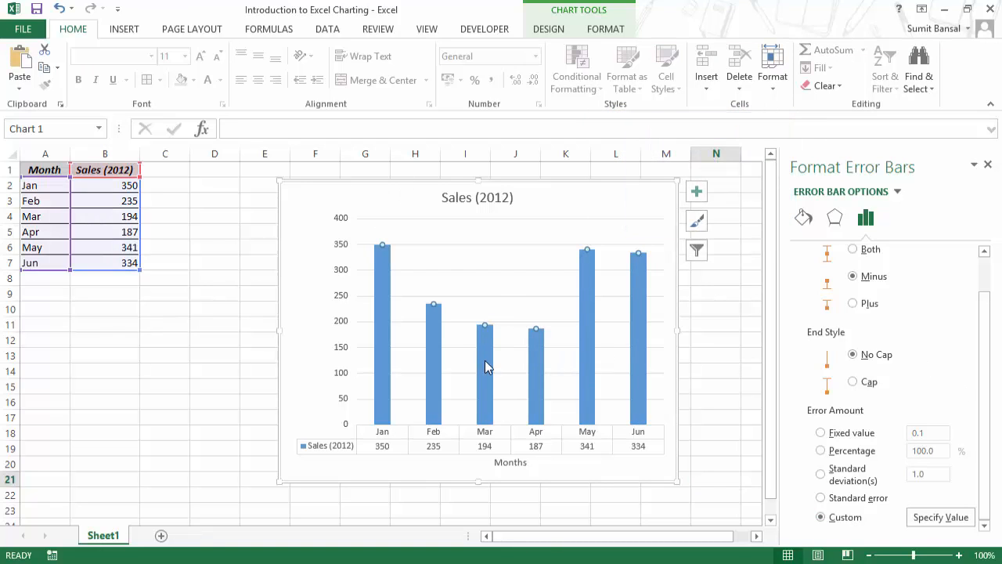
Add Primary Major Vertical gridlines to the chart and inspect the vertical and horizontal gridlines.
{"action": "left_click", "coordinate": [548, 29]}
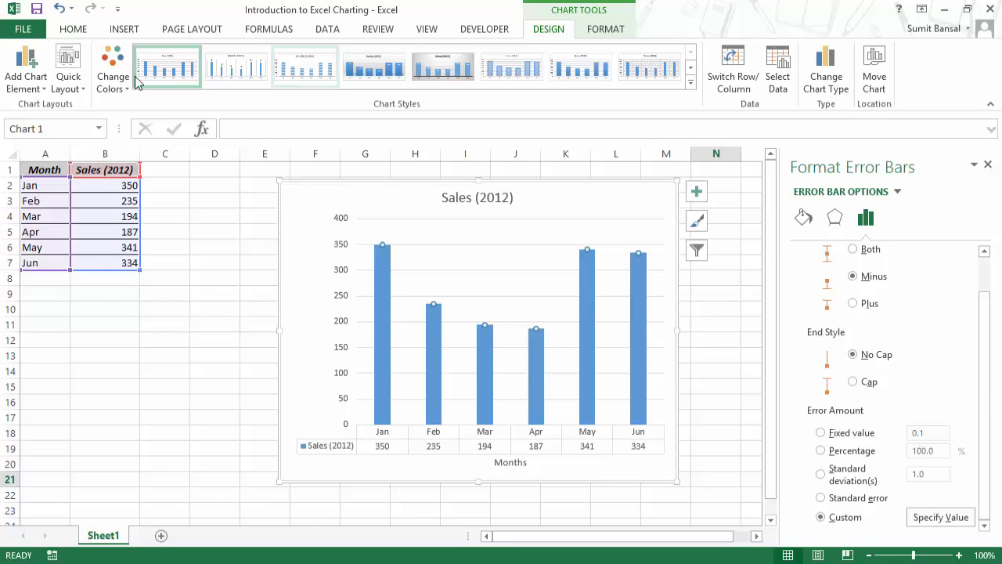
{"action": "left_click", "coordinate": [26, 74]}
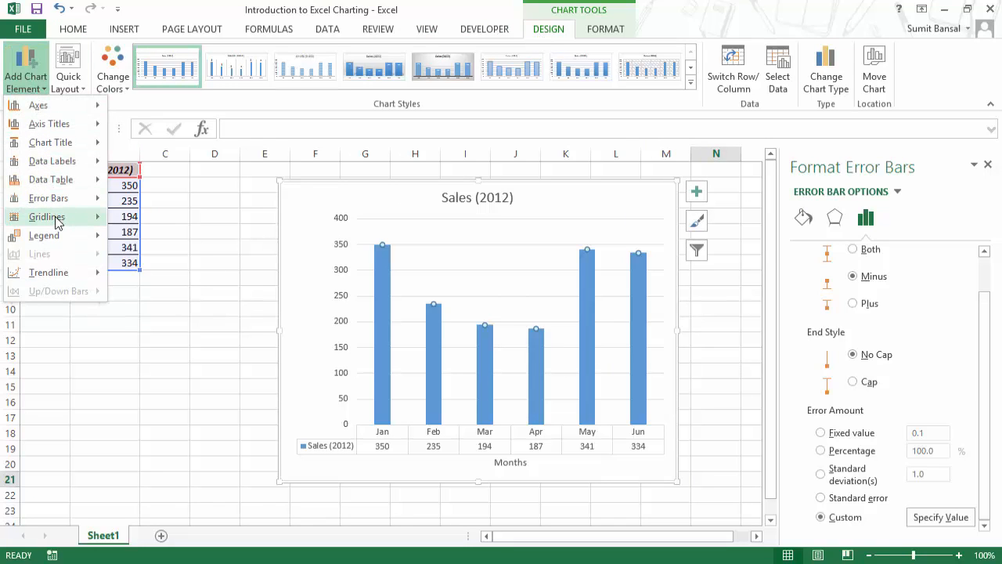
{"action": "mouse_move", "coordinate": [60, 222]}
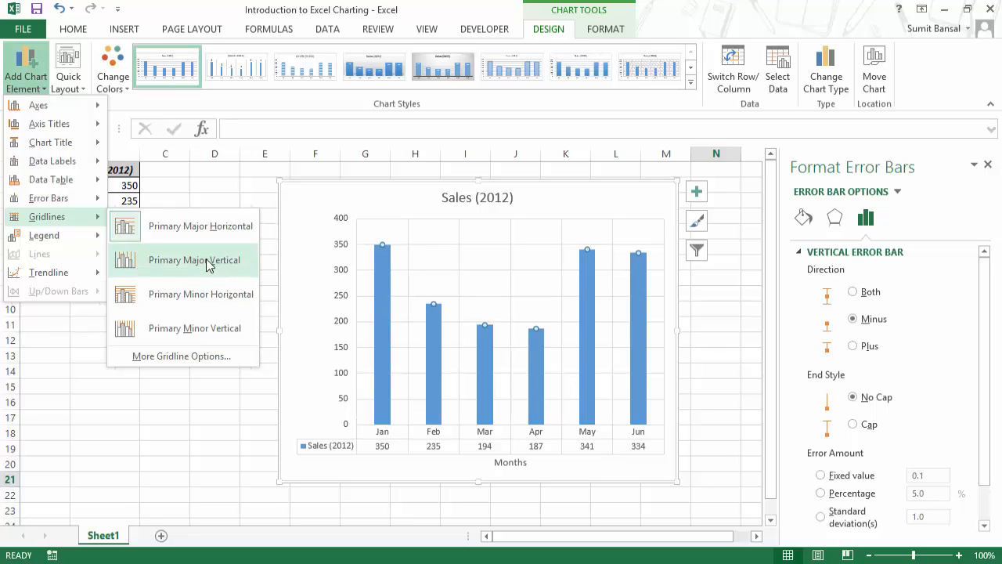
{"action": "left_click", "coordinate": [208, 264]}
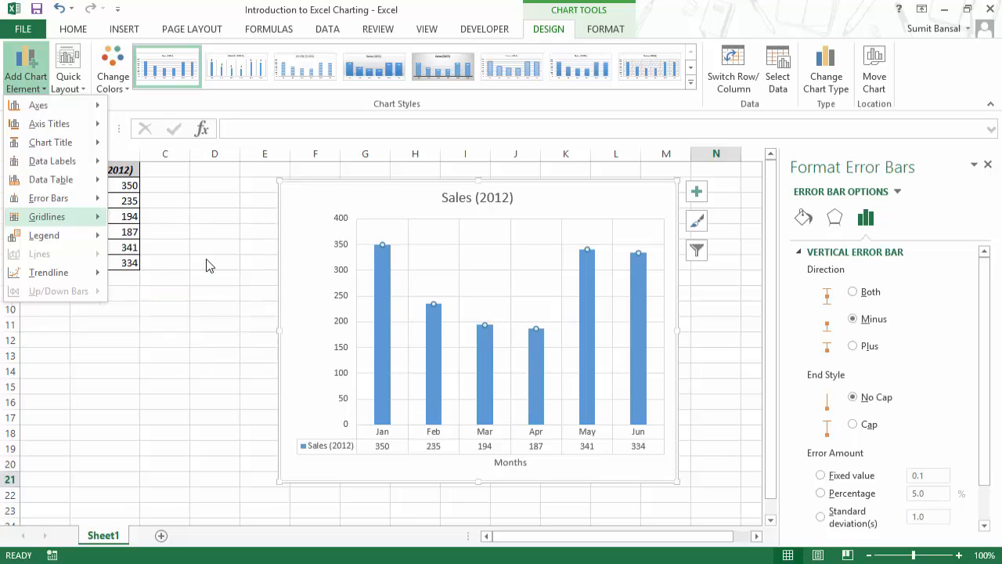
{"action": "left_click", "coordinate": [408, 230]}
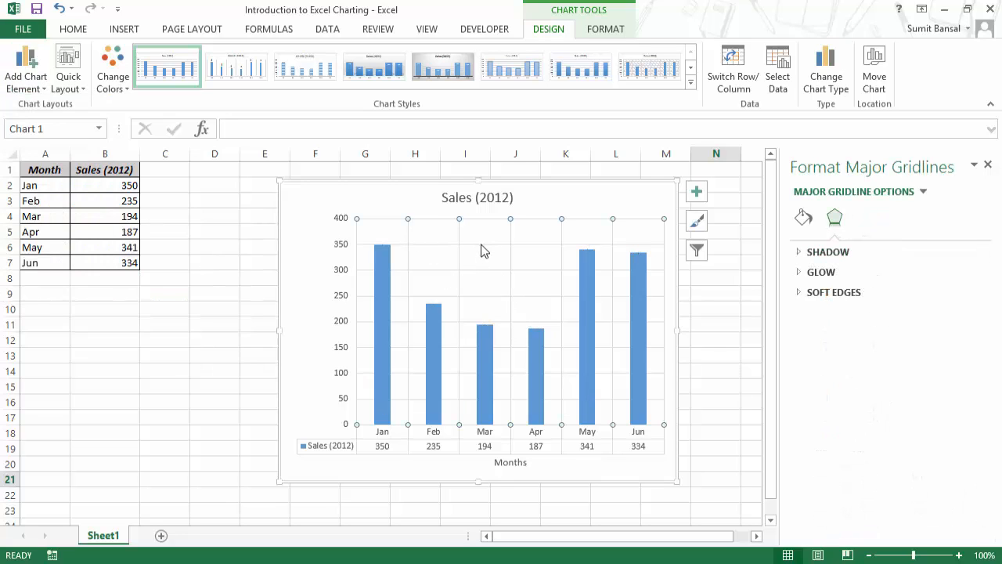
{"action": "left_click", "coordinate": [537, 320]}
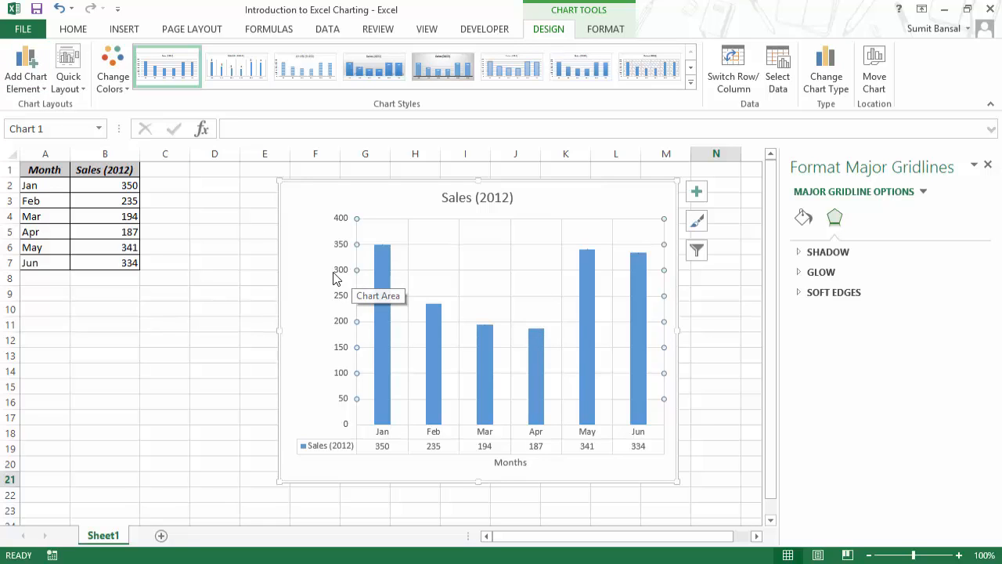
{"action": "left_click", "coordinate": [235, 314]}
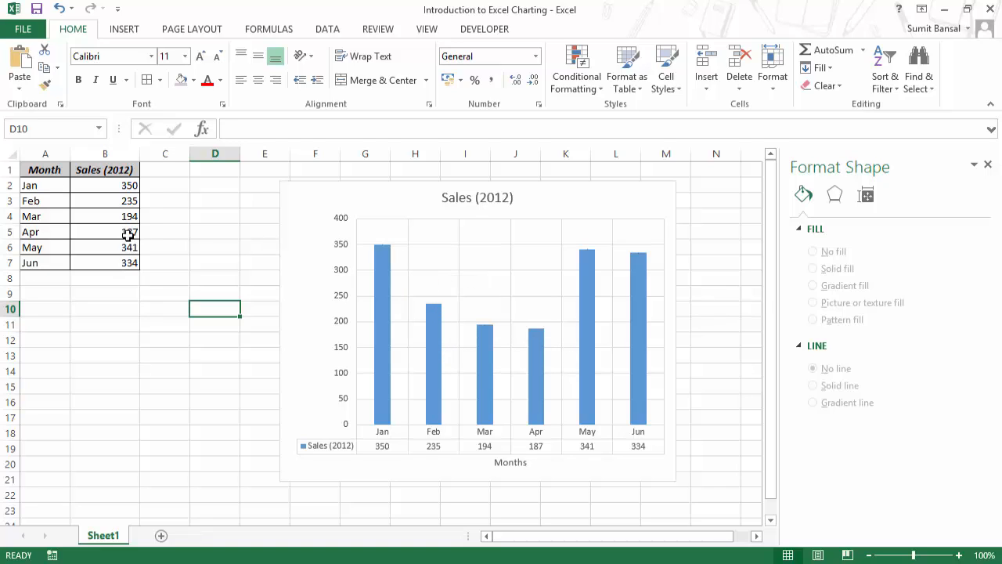
Try changing the Feb sales value in B3 to 345, check the chart's columns, and undo the change.
{"action": "left_click", "coordinate": [127, 202]}
{"action": "type", "text": "2"}
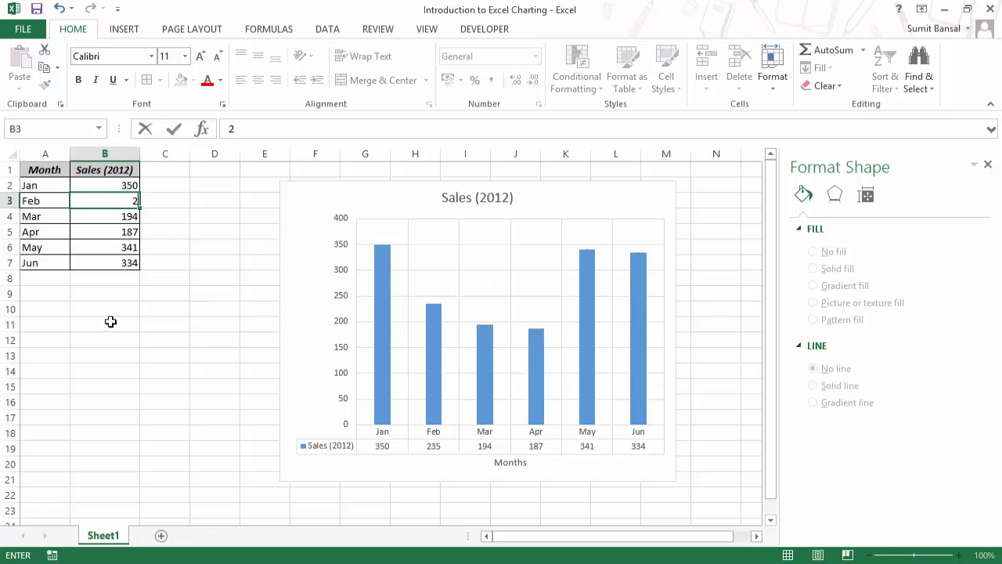
{"action": "type", "text": "345"}
{"action": "key", "text": "Return"}
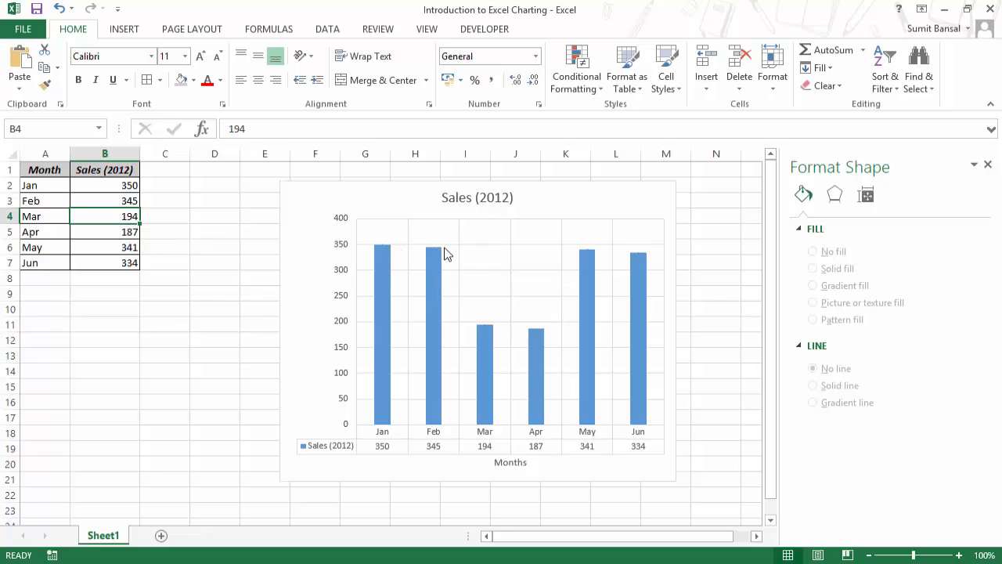
{"action": "mouse_move", "coordinate": [437, 253]}
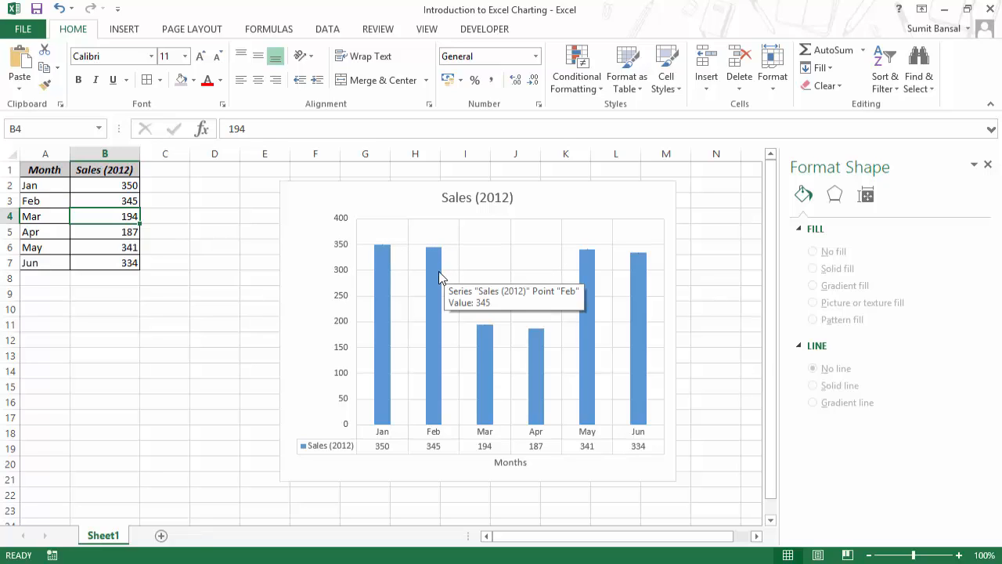
{"action": "mouse_move", "coordinate": [383, 276]}
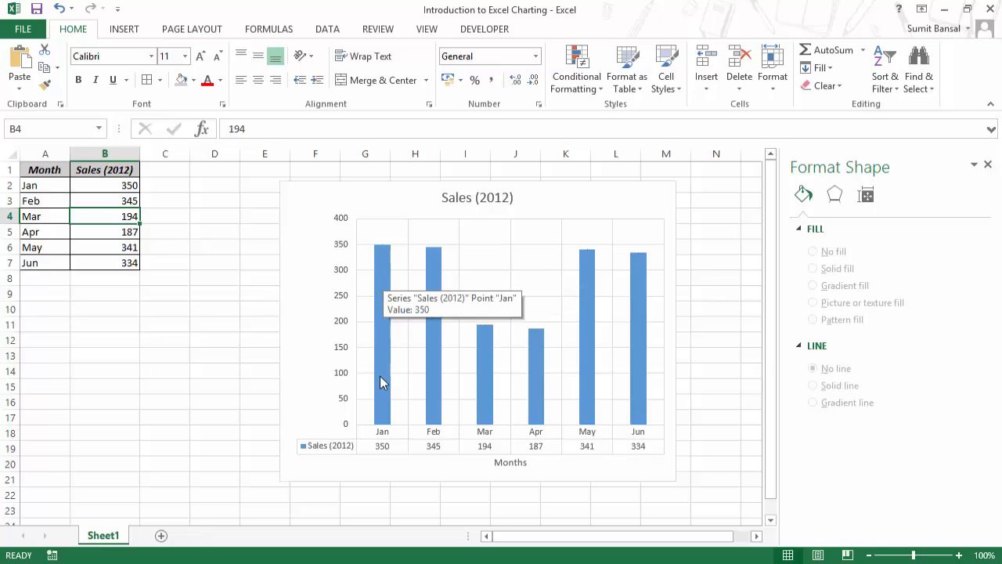
{"action": "key", "text": "ctrl+z"}
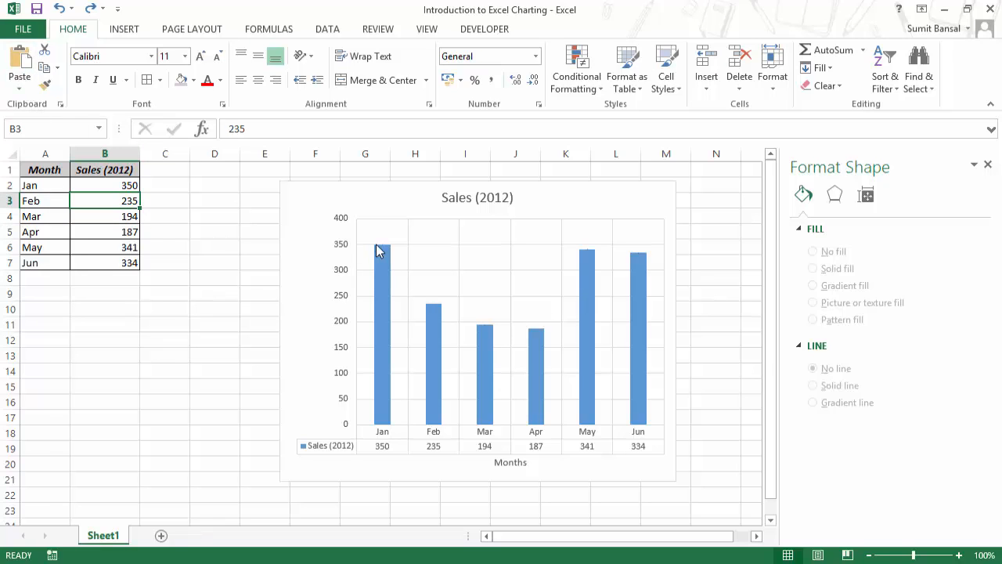
Add a legend on the right side of the chart and select it.
{"action": "left_click", "coordinate": [466, 274]}
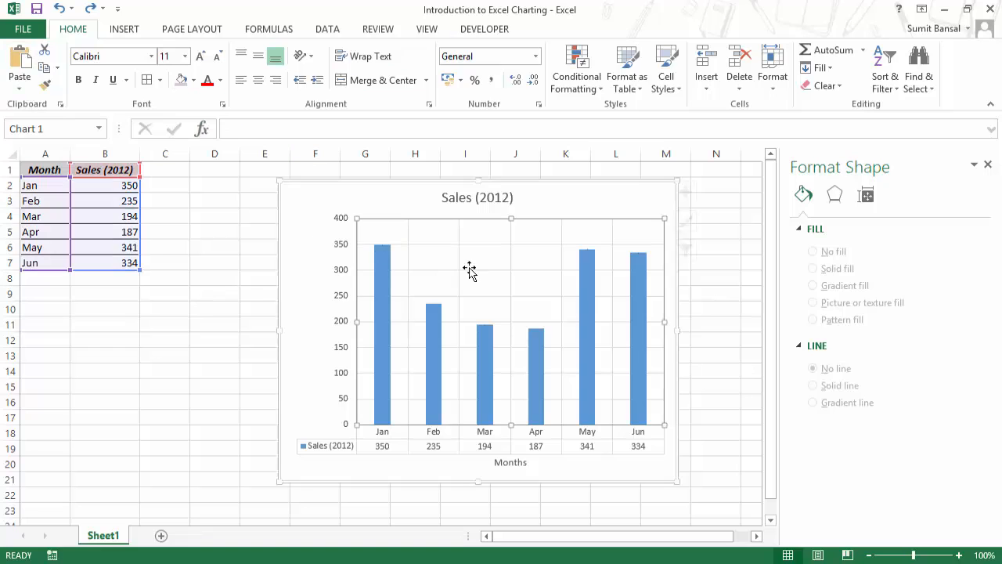
{"action": "left_click", "coordinate": [540, 31]}
{"action": "left_click", "coordinate": [22, 93]}
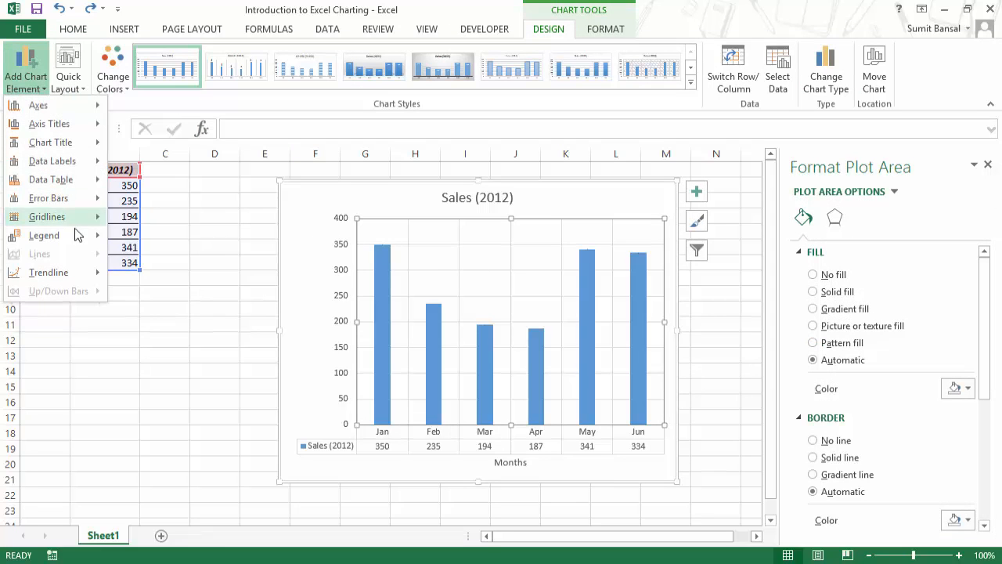
{"action": "mouse_move", "coordinate": [79, 234]}
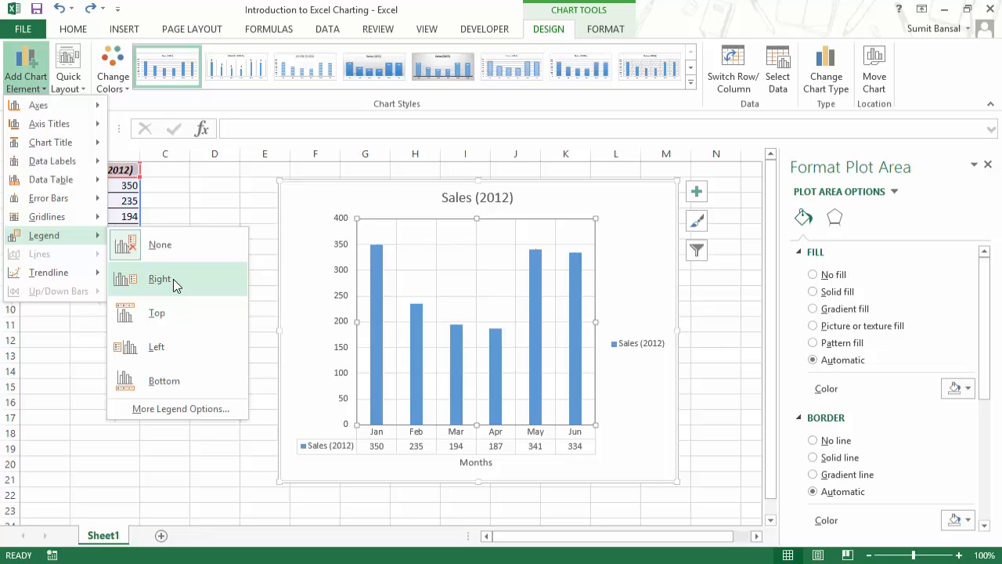
{"action": "left_click", "coordinate": [173, 279]}
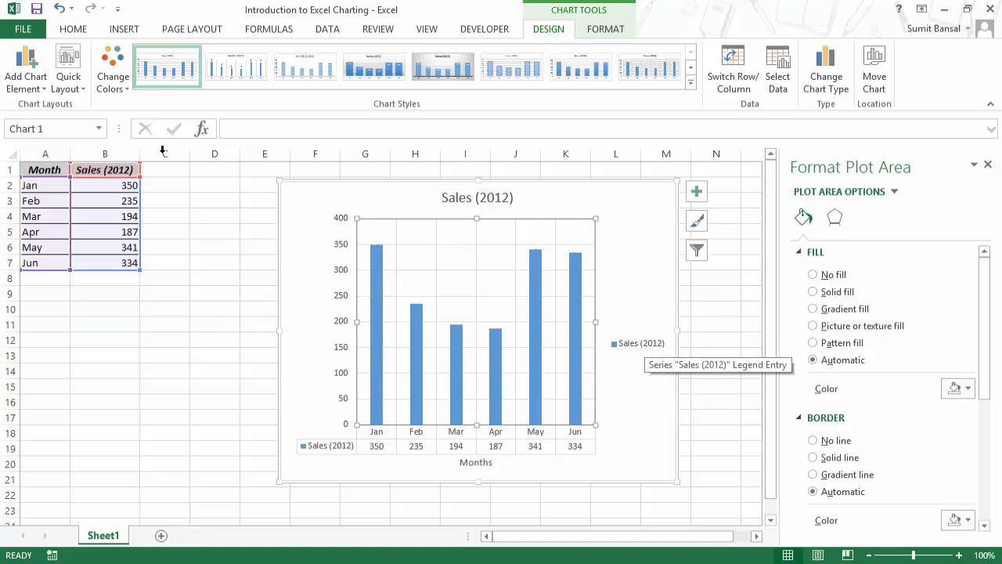
{"action": "left_click", "coordinate": [645, 347]}
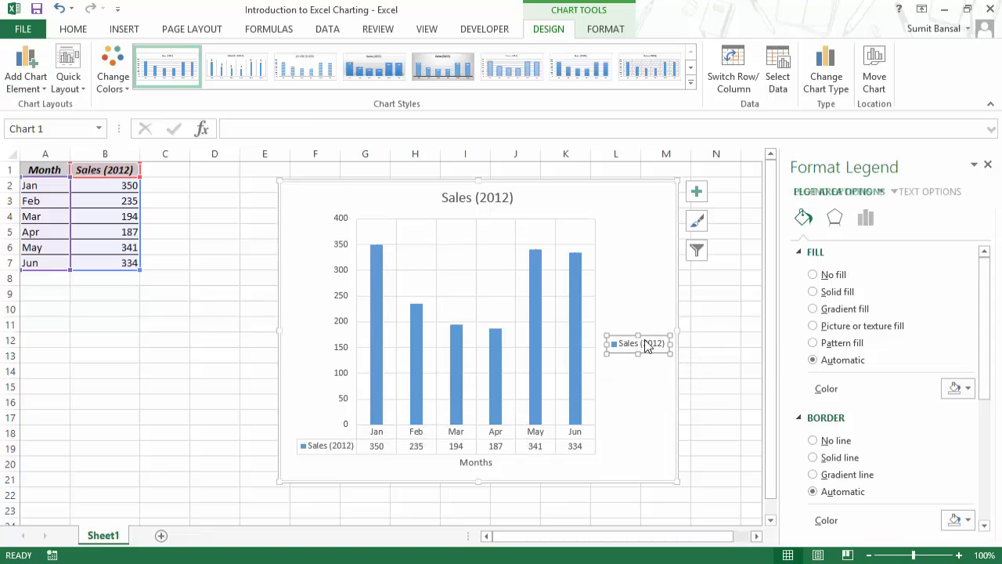
Enlarge the chart's legend box upward and color its Sales (2012) entry text red.
{"action": "left_click_drag", "start_coordinate": [638, 335], "coordinate": [639, 253]}
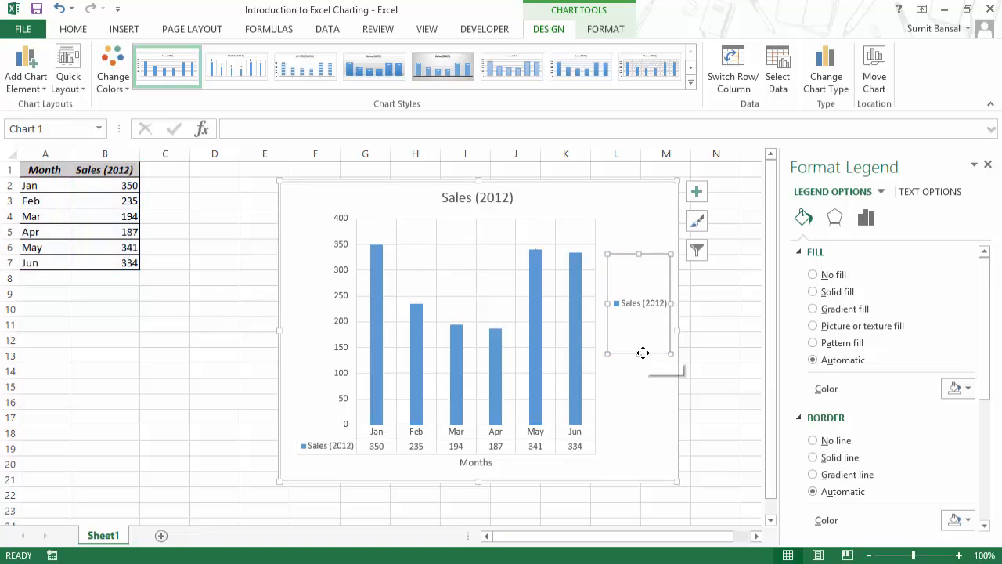
{"action": "left_click", "coordinate": [637, 306]}
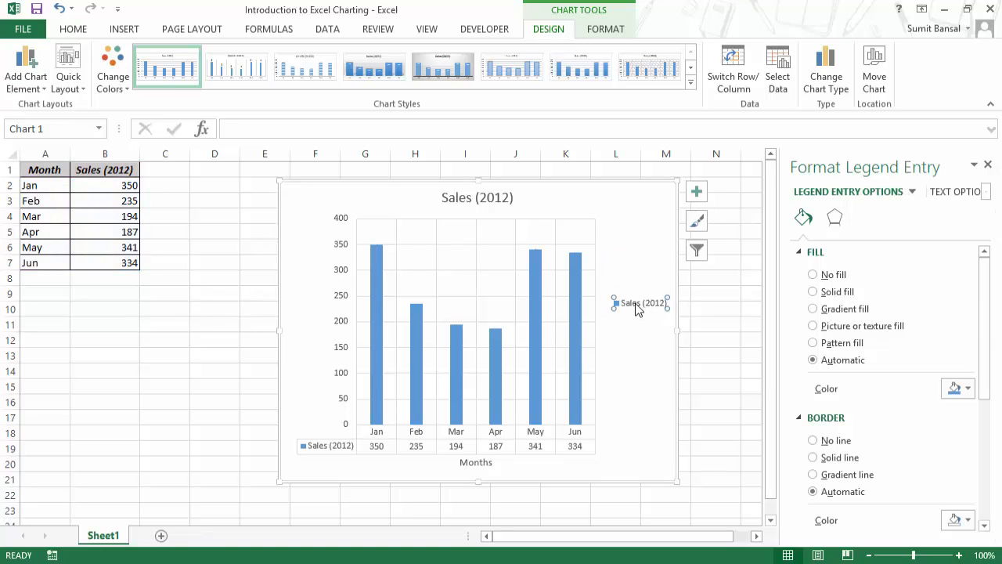
{"action": "left_click", "coordinate": [73, 29]}
{"action": "left_click", "coordinate": [184, 56]}
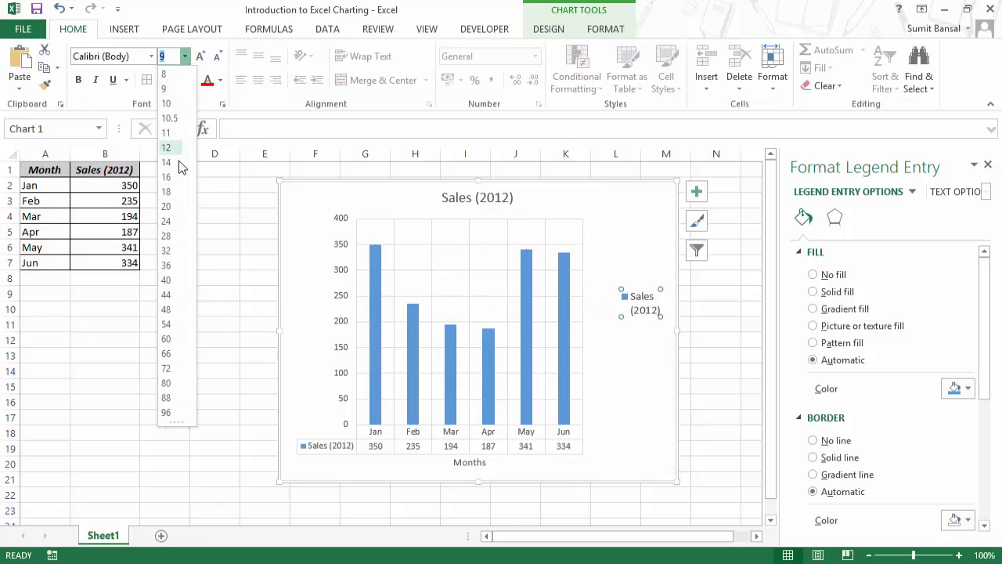
{"action": "left_click", "coordinate": [209, 82]}
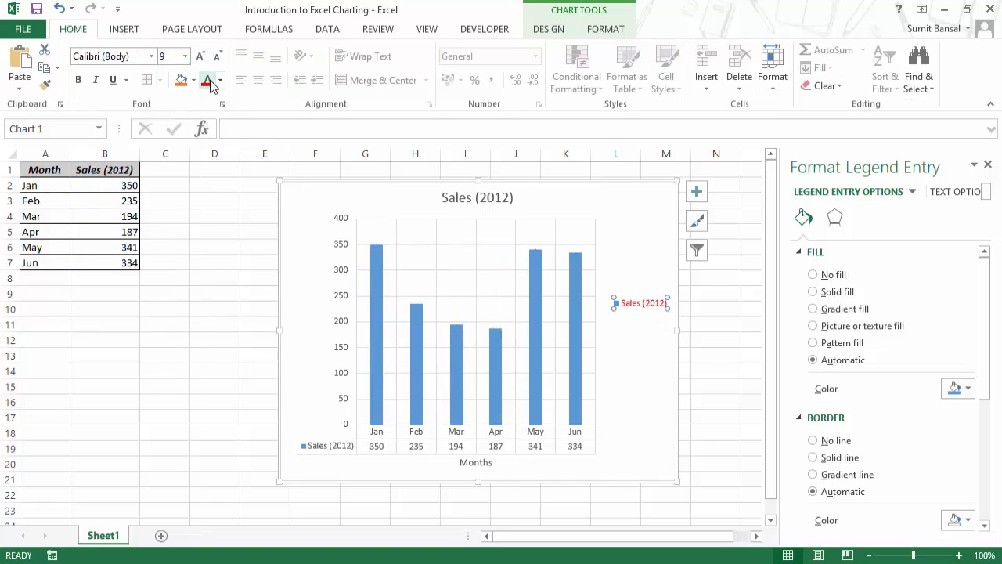
{"action": "left_click", "coordinate": [192, 80]}
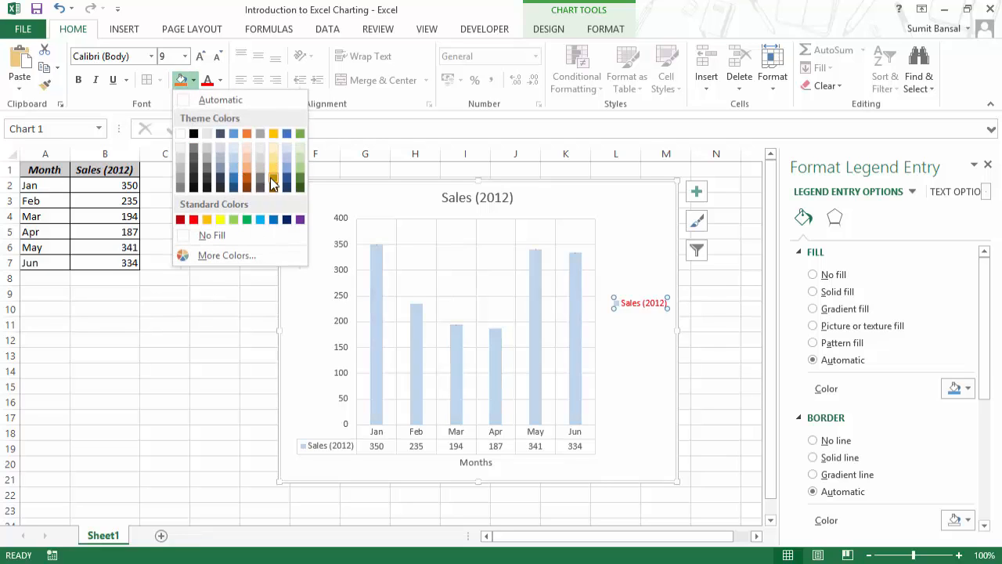
{"action": "left_click", "coordinate": [642, 309]}
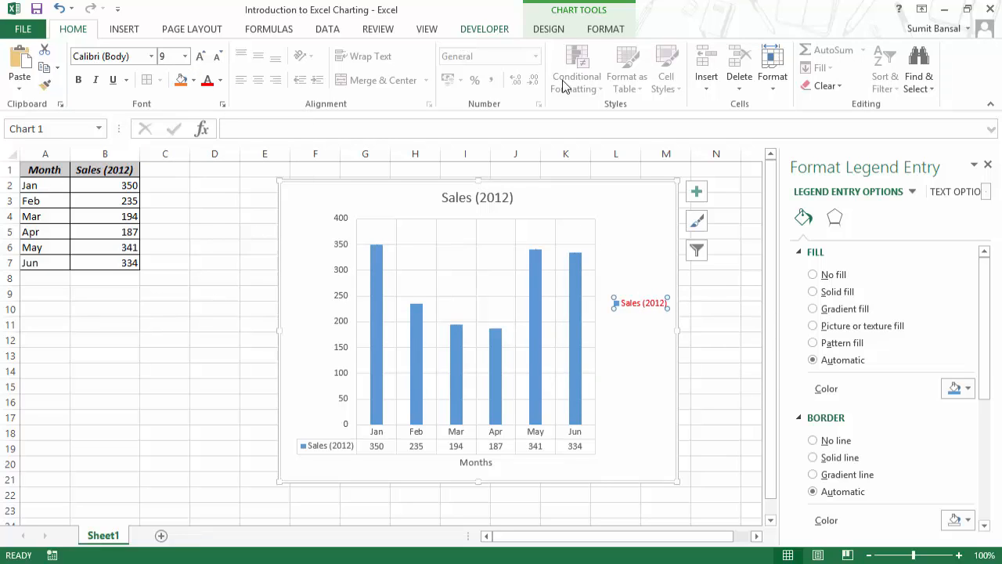
Preview the legend placements, then review the legend's fill, border, position and effects formatting options.
{"action": "left_click", "coordinate": [530, 33]}
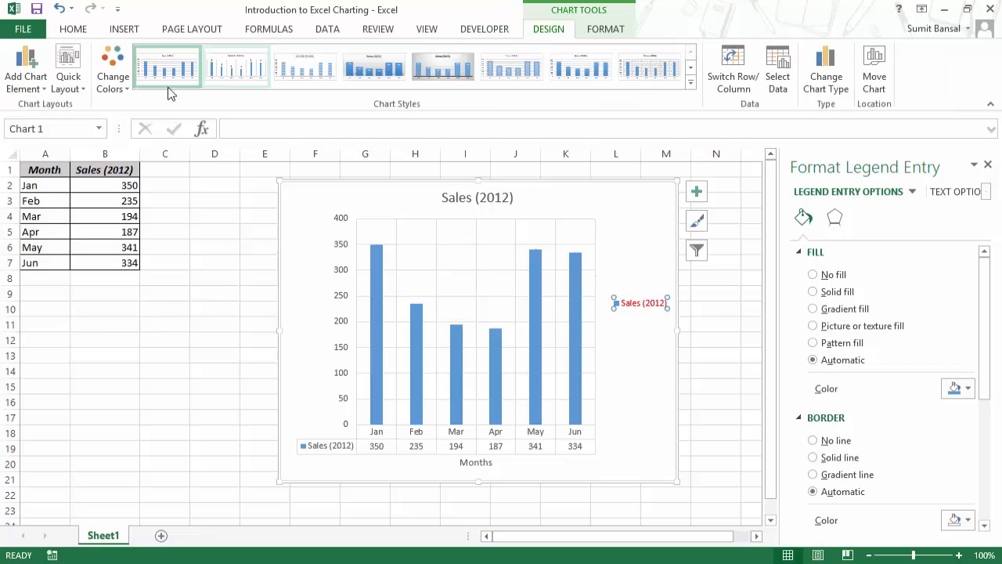
{"action": "left_click", "coordinate": [39, 79]}
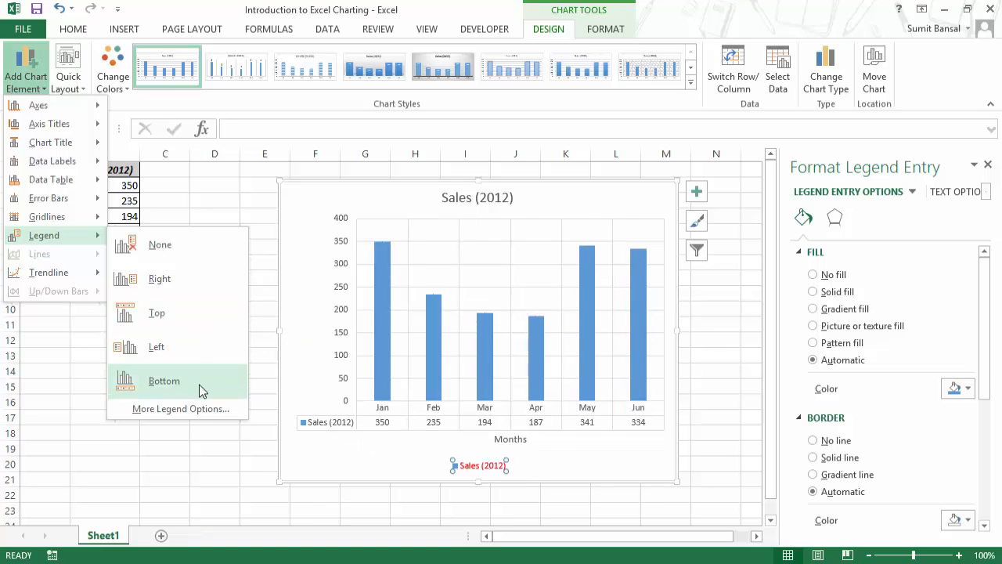
{"action": "left_click", "coordinate": [165, 409]}
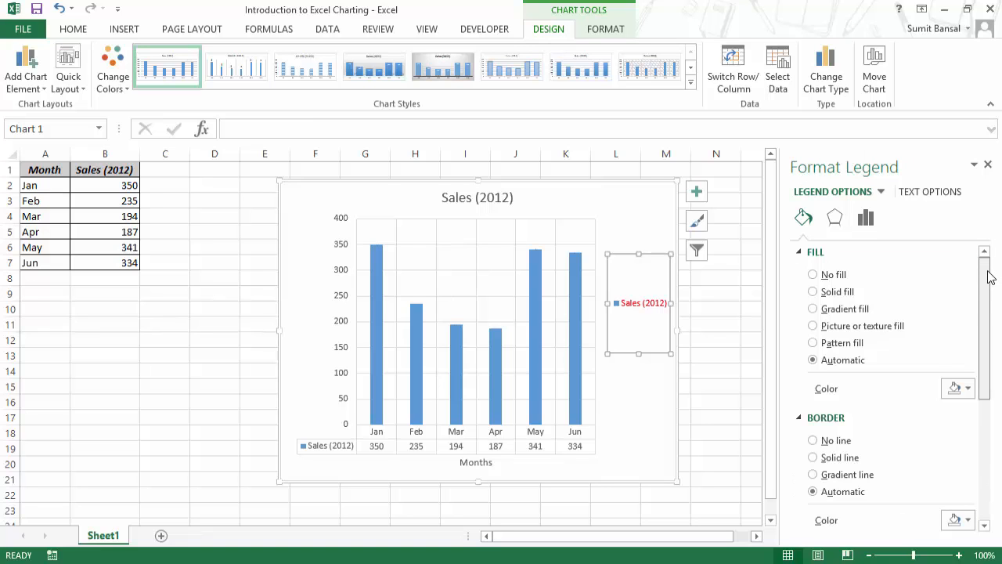
{"action": "mouse_move", "coordinate": [989, 275]}
{"action": "left_mouse_down"}
{"action": "mouse_move", "coordinate": [1000, 413]}
{"action": "mouse_move", "coordinate": [990, 270]}
{"action": "left_mouse_up"}
{"action": "left_click", "coordinate": [838, 220]}
{"action": "left_click", "coordinate": [864, 217]}
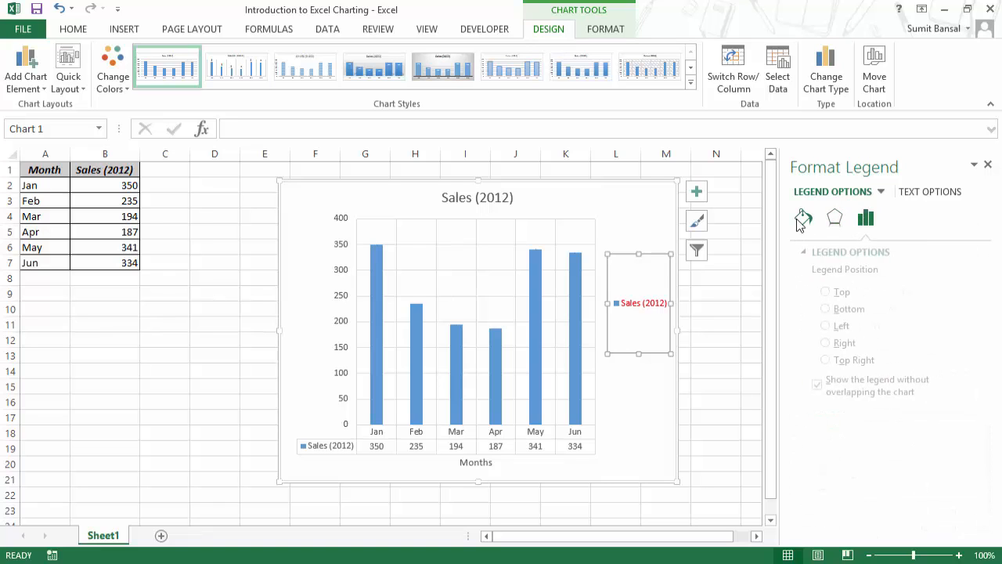
{"action": "left_click", "coordinate": [864, 218]}
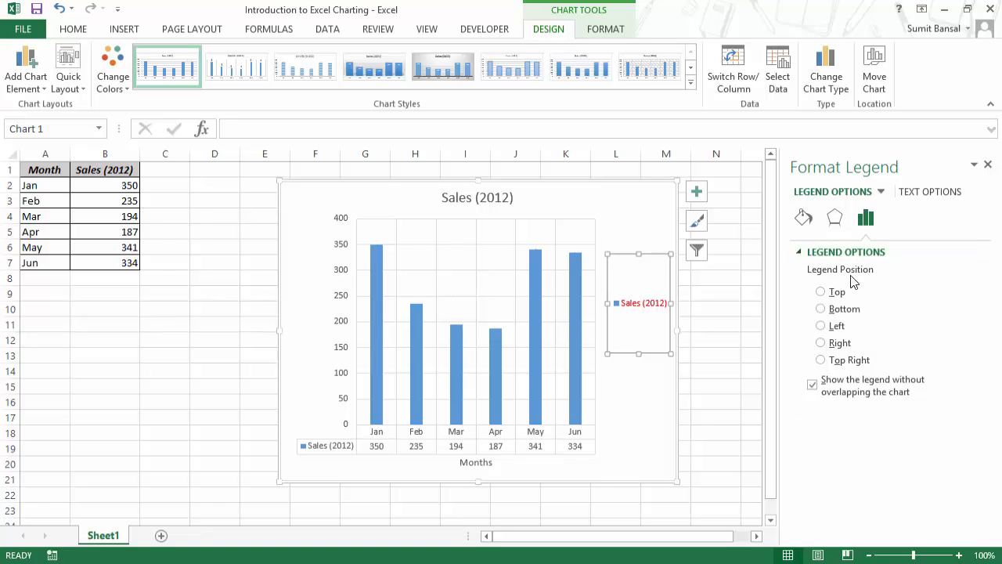
{"action": "left_click", "coordinate": [835, 217]}
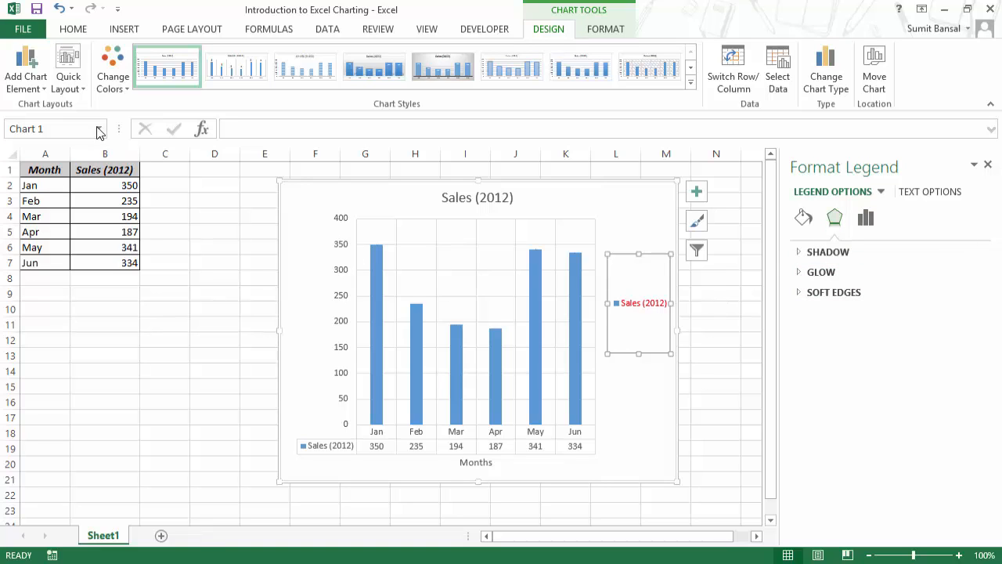
Preview the trendline types on the chart, choose None, and select the Sales (2012) columns.
{"action": "left_click", "coordinate": [47, 88]}
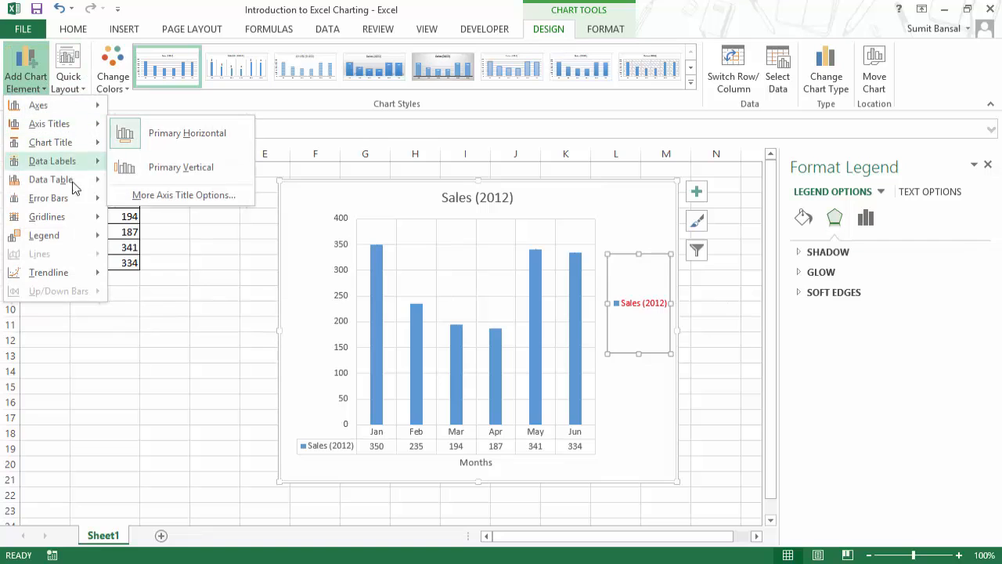
{"action": "mouse_move", "coordinate": [76, 275]}
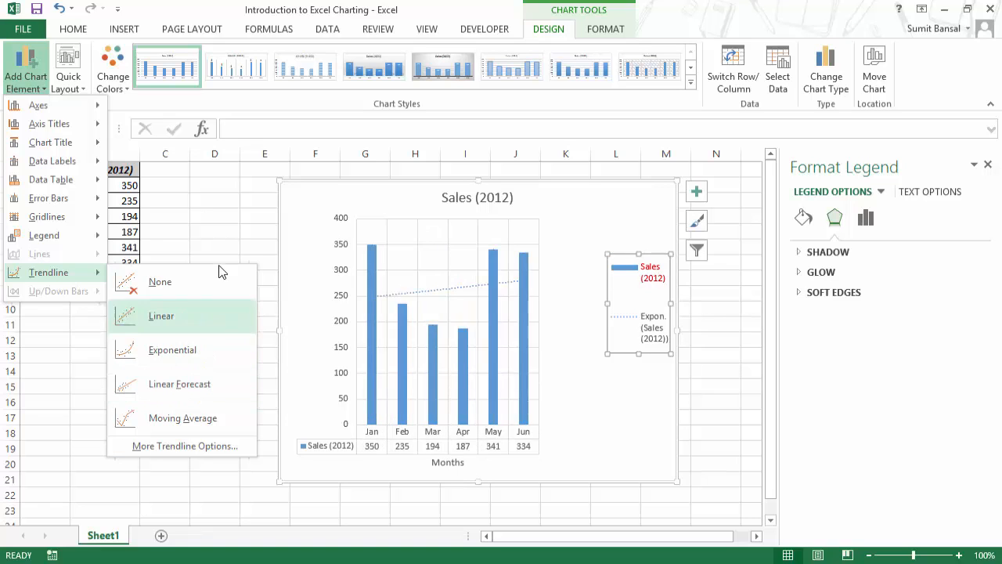
{"action": "left_click", "coordinate": [140, 284]}
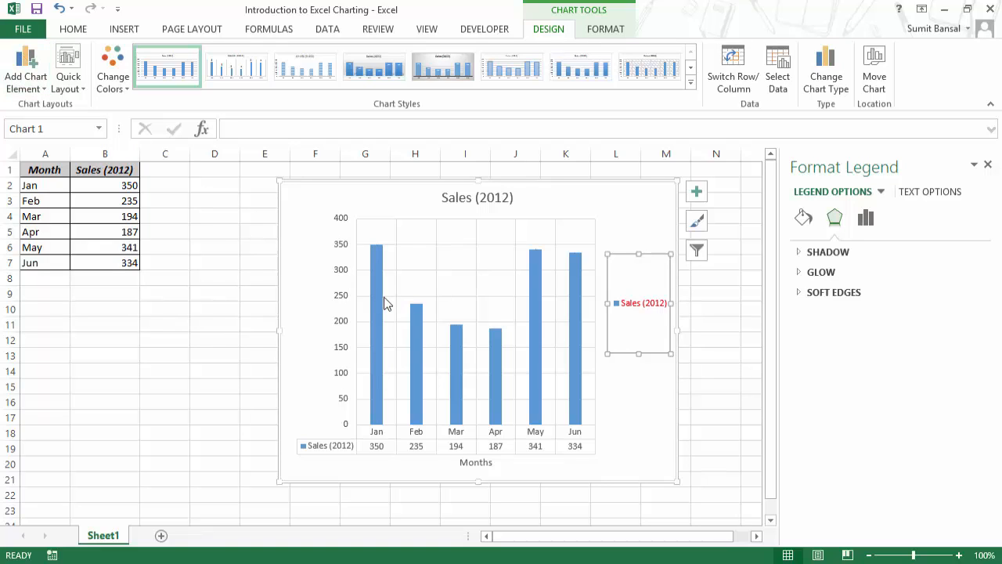
{"action": "mouse_move", "coordinate": [376, 303]}
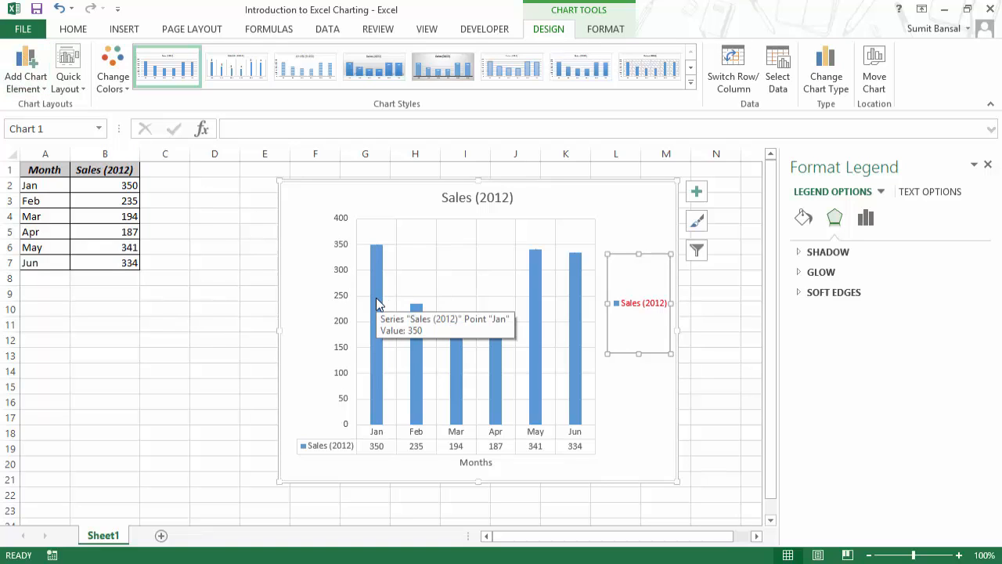
{"action": "left_click", "coordinate": [377, 303]}
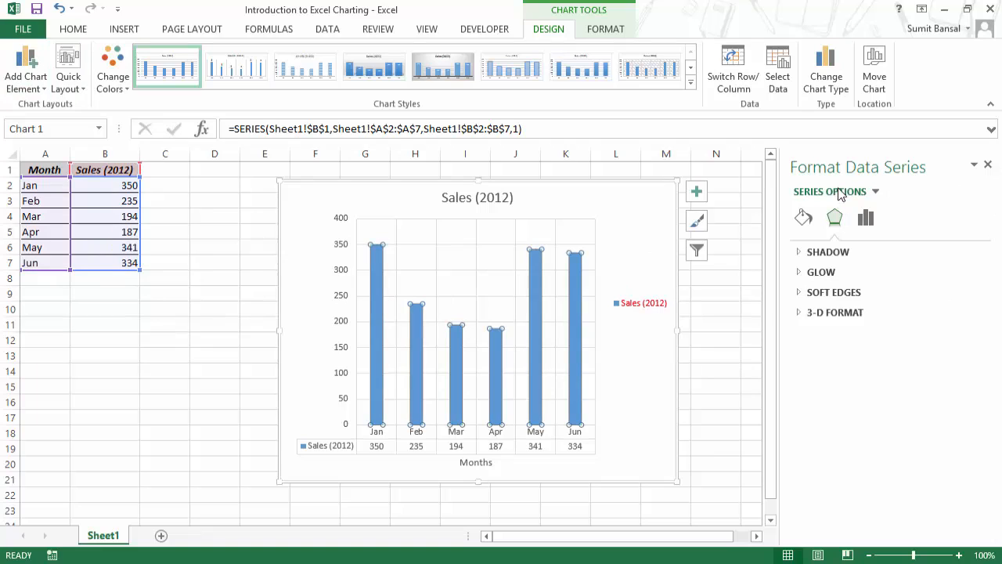
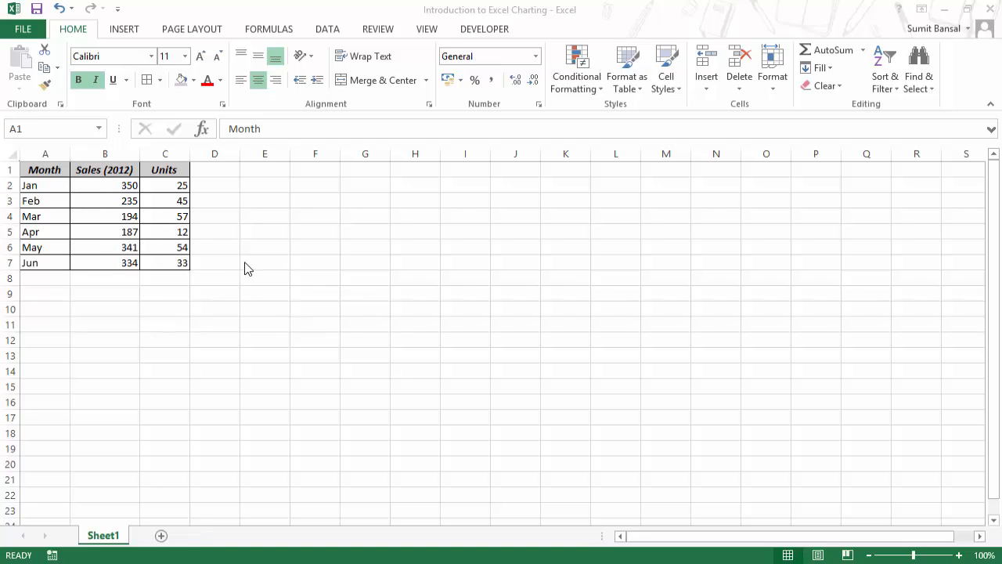
Insert a 2-D clustered column chart from A1:C7 and move it closer to the data table.
{"action": "mouse_move", "coordinate": [54, 169]}
{"action": "left_mouse_down"}
{"action": "mouse_move", "coordinate": [150, 230]}
{"action": "mouse_move", "coordinate": [166, 263]}
{"action": "left_mouse_up"}
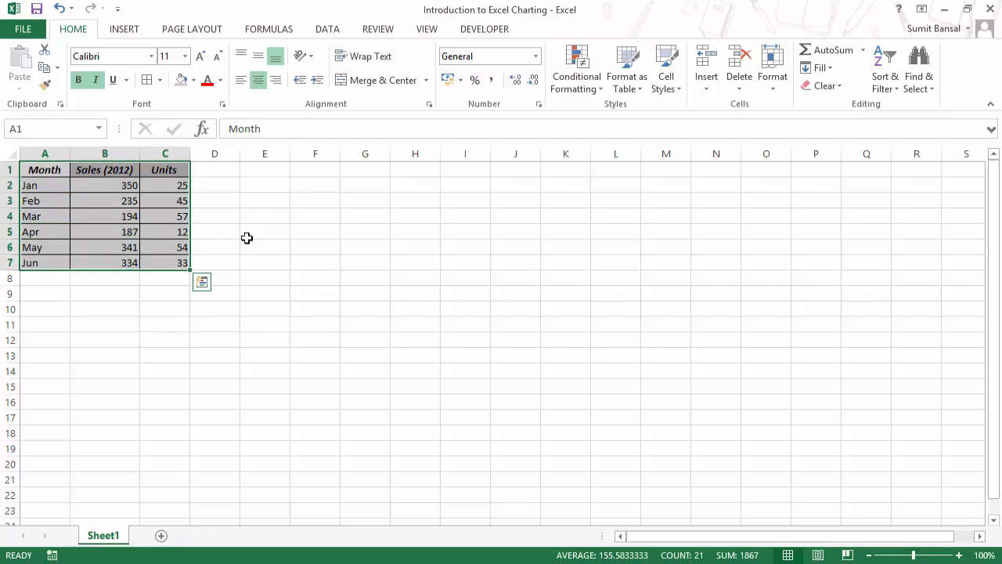
{"action": "left_click", "coordinate": [124, 29]}
{"action": "left_click", "coordinate": [439, 50]}
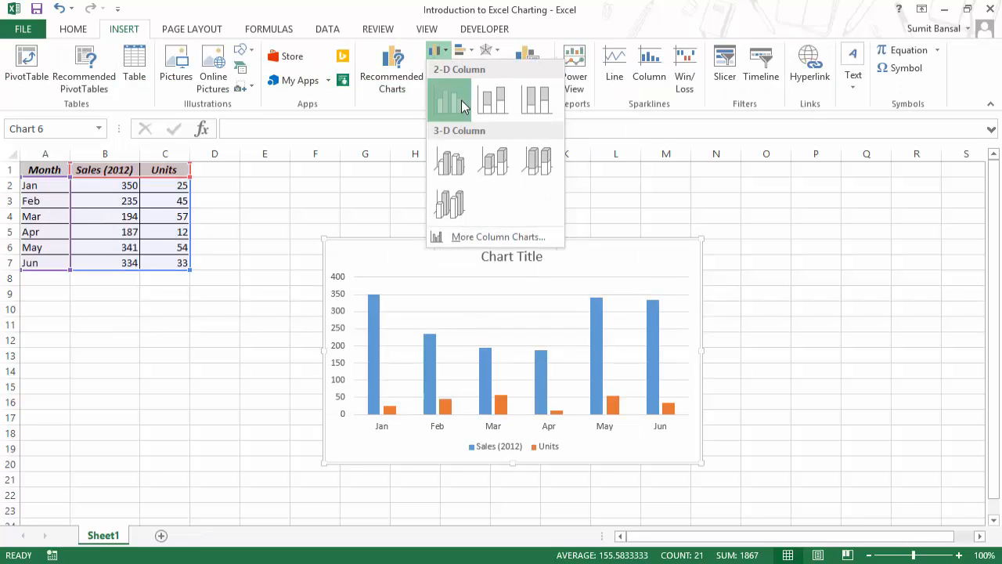
{"action": "left_click", "coordinate": [448, 100]}
{"action": "left_click_drag", "start_coordinate": [565, 244], "coordinate": [527, 206]}
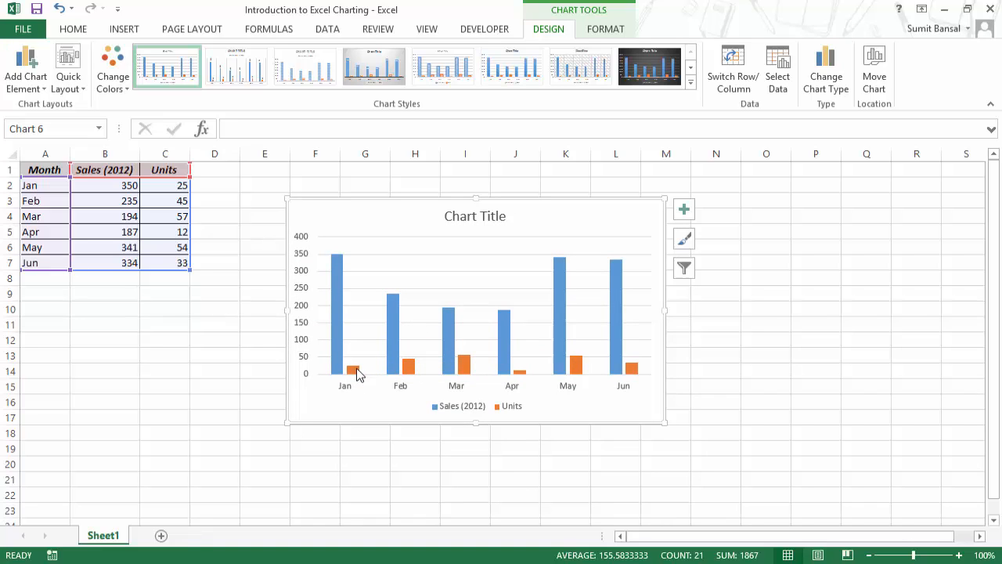
Inspect the January columns of both series and select the Units series.
{"action": "mouse_move", "coordinate": [357, 369]}
{"action": "mouse_move", "coordinate": [339, 278]}
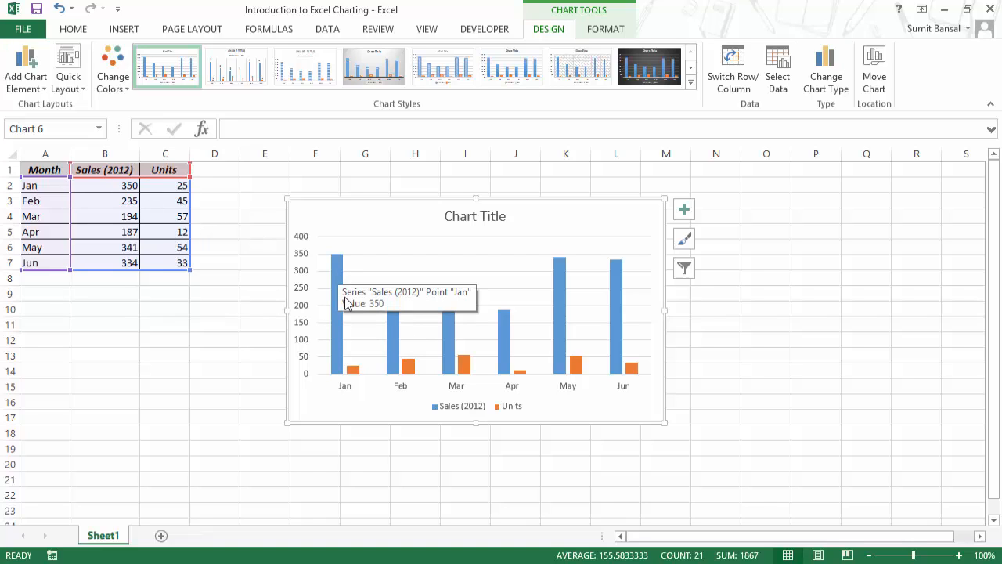
{"action": "mouse_move", "coordinate": [356, 372]}
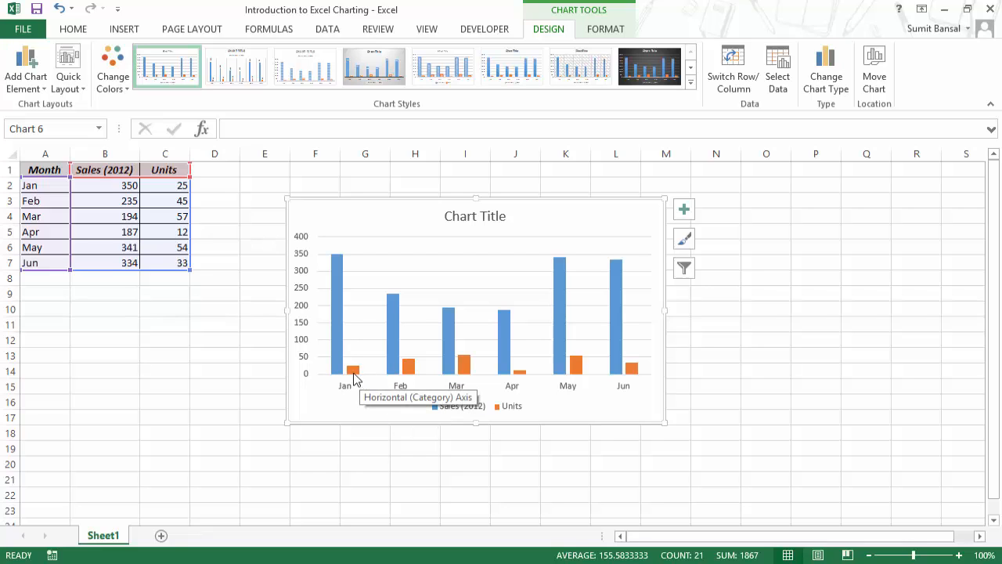
{"action": "left_click", "coordinate": [355, 376]}
{"action": "left_click", "coordinate": [353, 371]}
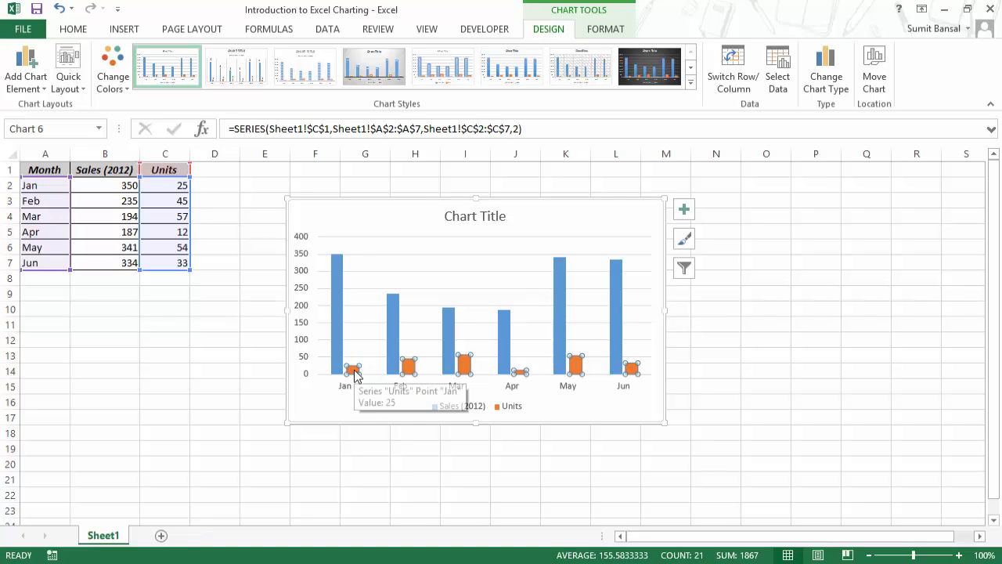
{"action": "right_click", "coordinate": [355, 374]}
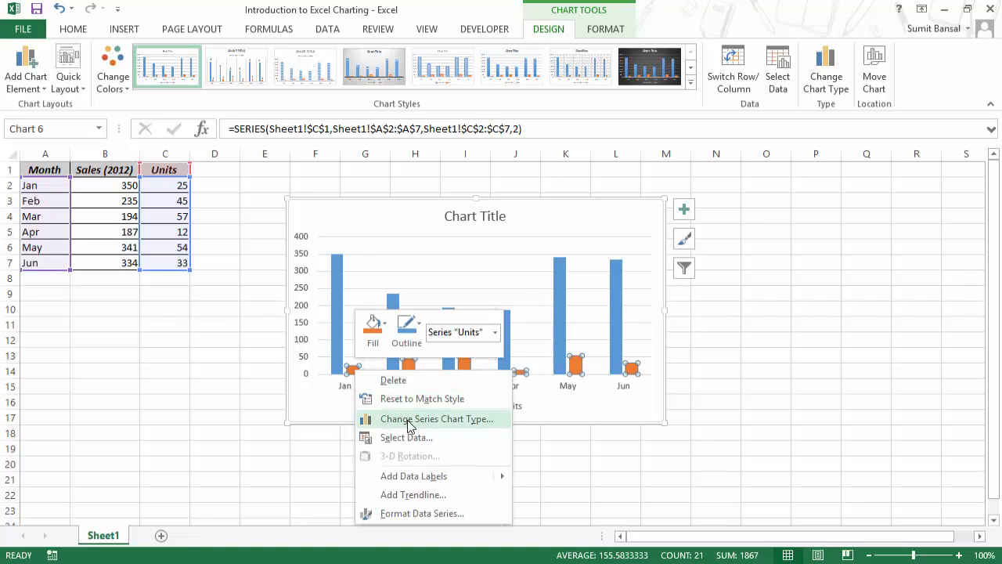
{"action": "left_click", "coordinate": [442, 420]}
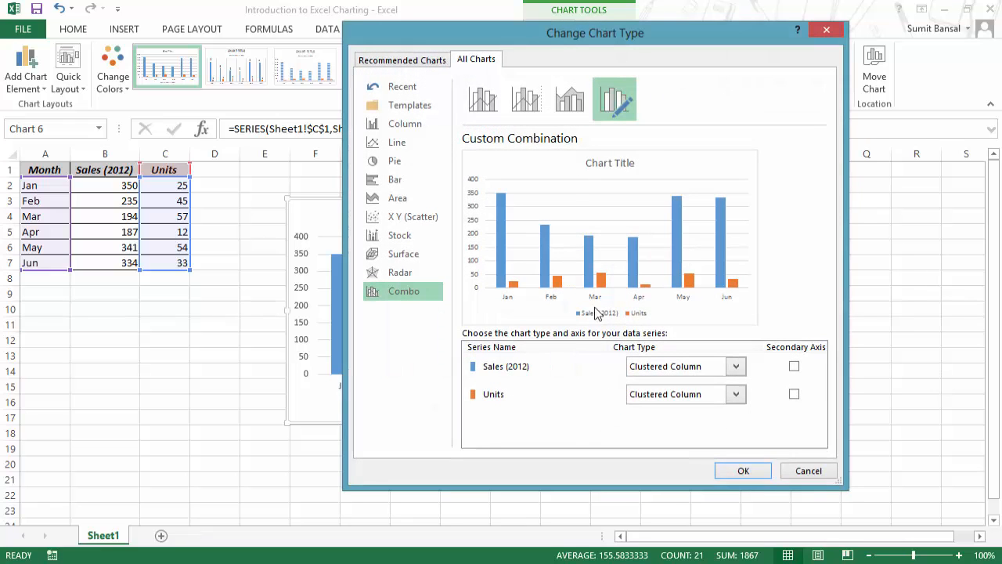
{"action": "left_click_drag", "start_coordinate": [562, 34], "coordinate": [695, 17]}
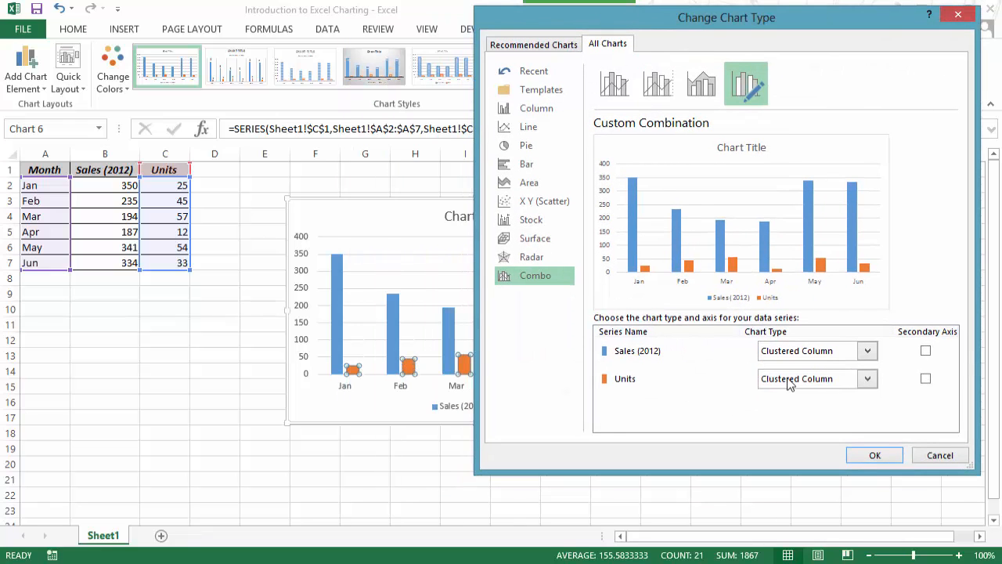
{"action": "left_click", "coordinate": [828, 382]}
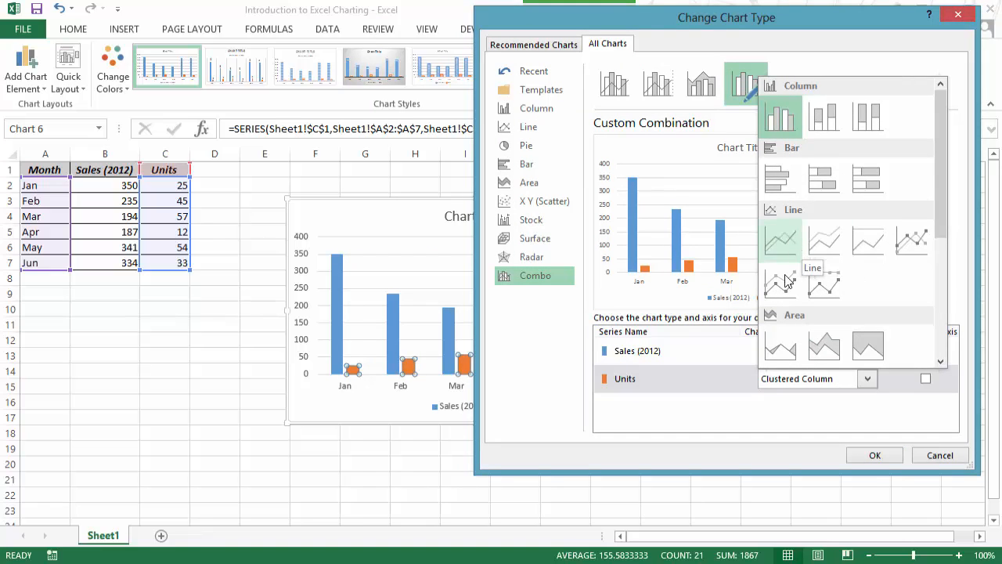
{"action": "left_click", "coordinate": [757, 405]}
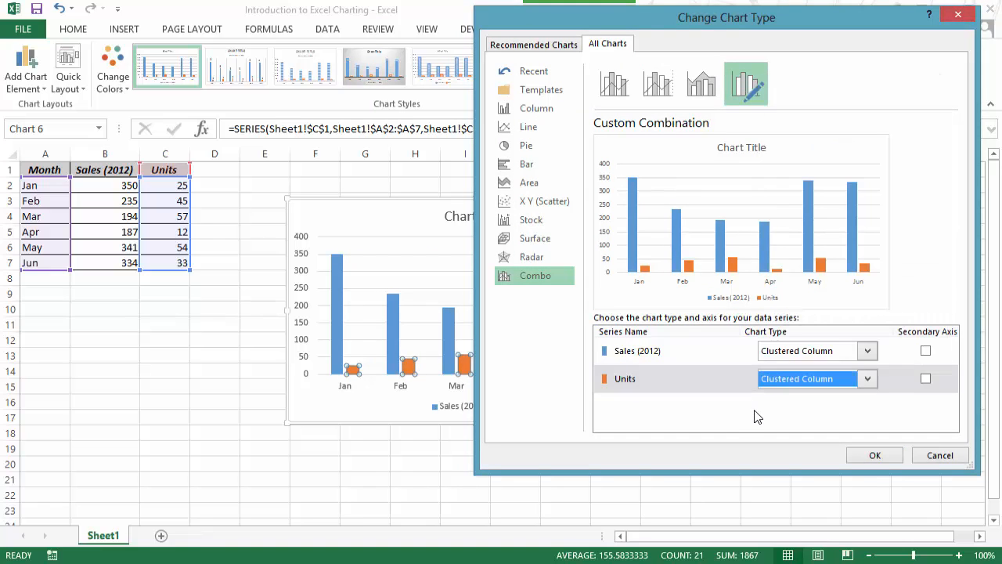
{"action": "left_click", "coordinate": [814, 387]}
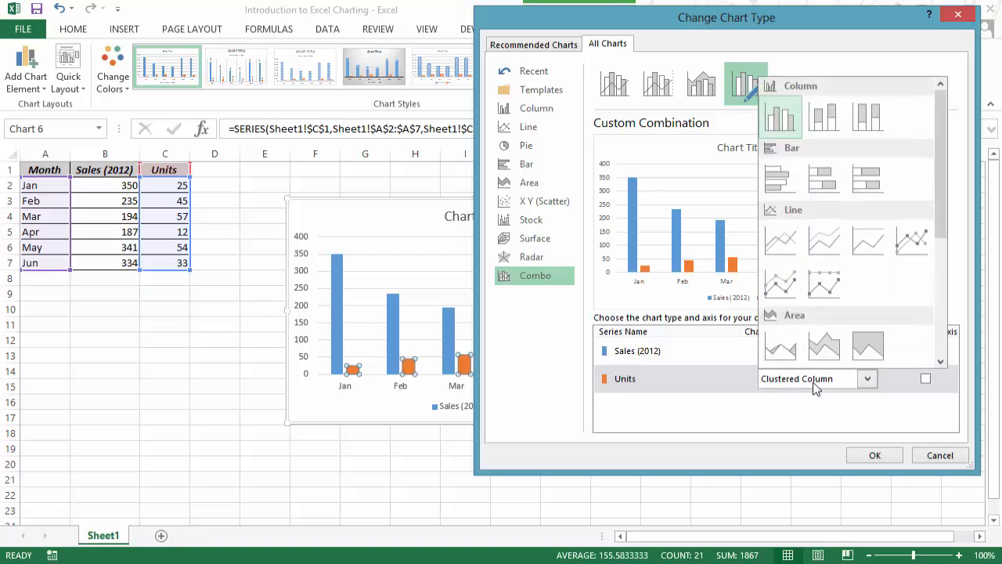
{"action": "left_click", "coordinate": [814, 388]}
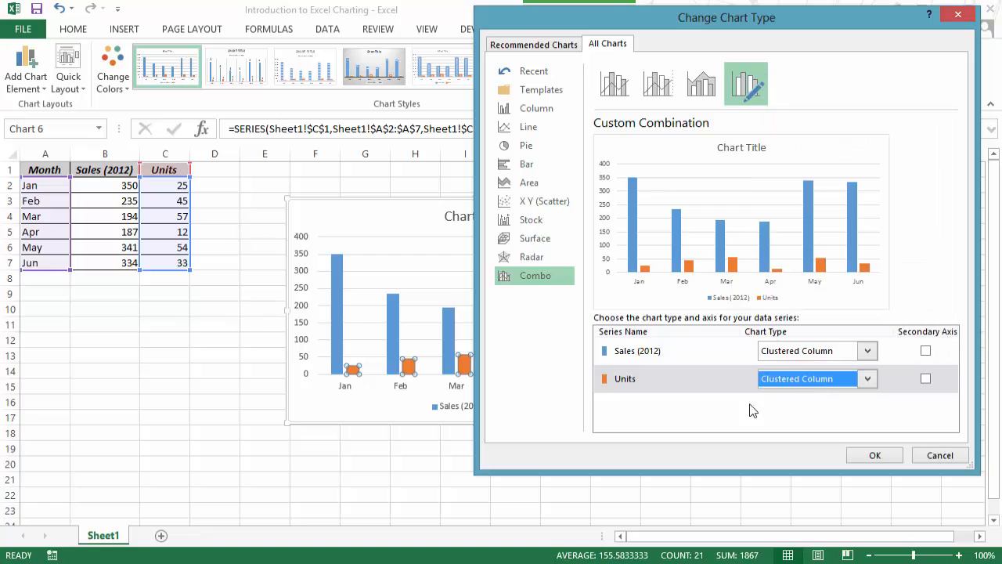
{"action": "left_click", "coordinate": [562, 127]}
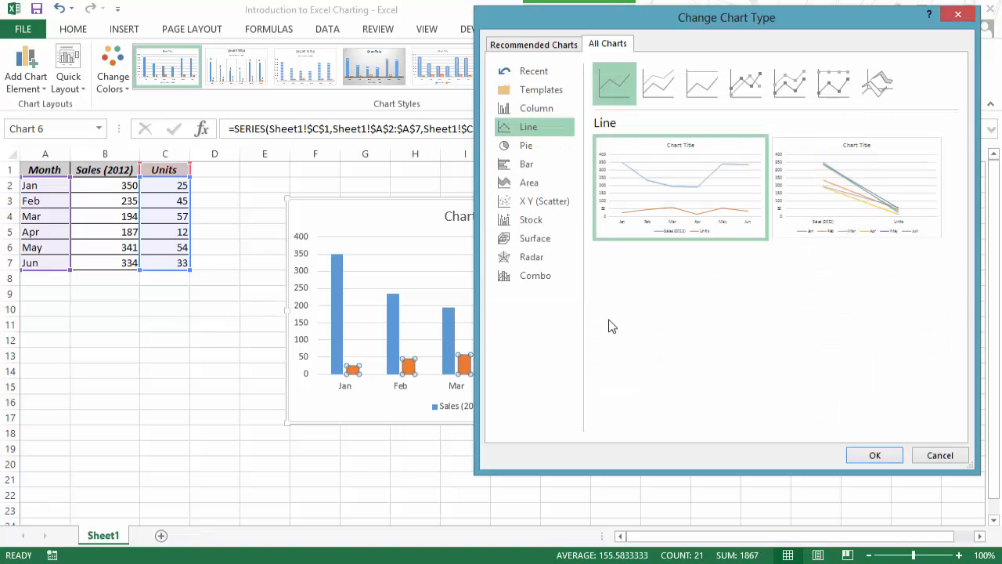
{"action": "left_click", "coordinate": [747, 84]}
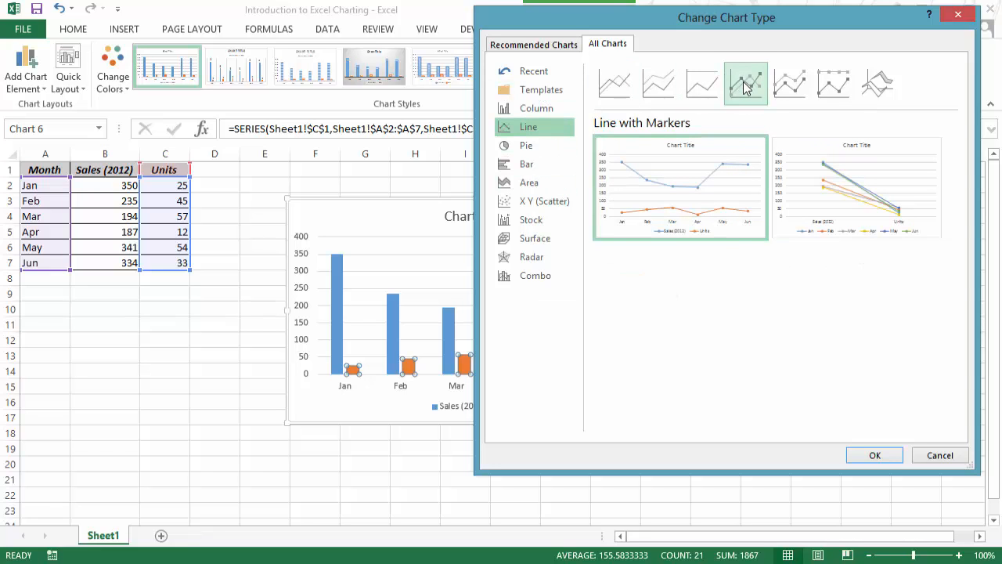
{"action": "left_click", "coordinate": [958, 14]}
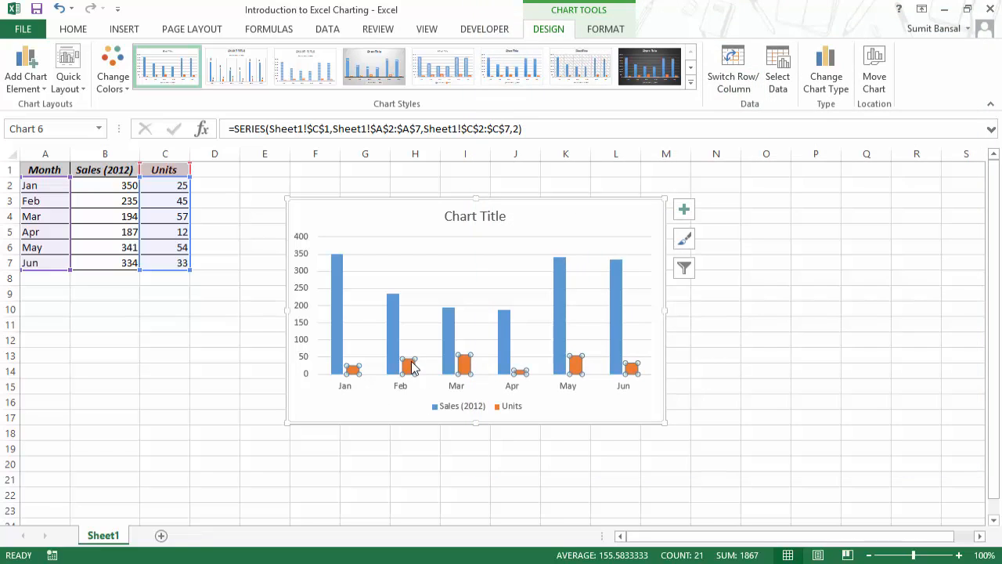
Change the Units series to a Stacked Line with Markers, leaving Sales (2012) as clustered columns.
{"action": "right_click", "coordinate": [416, 370]}
{"action": "left_click", "coordinate": [422, 410]}
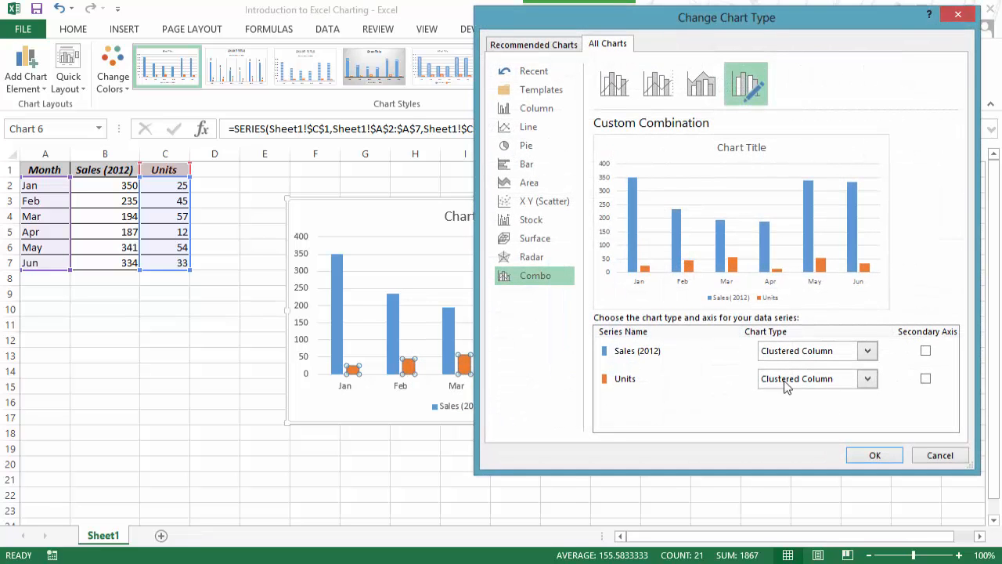
{"action": "left_click", "coordinate": [864, 380]}
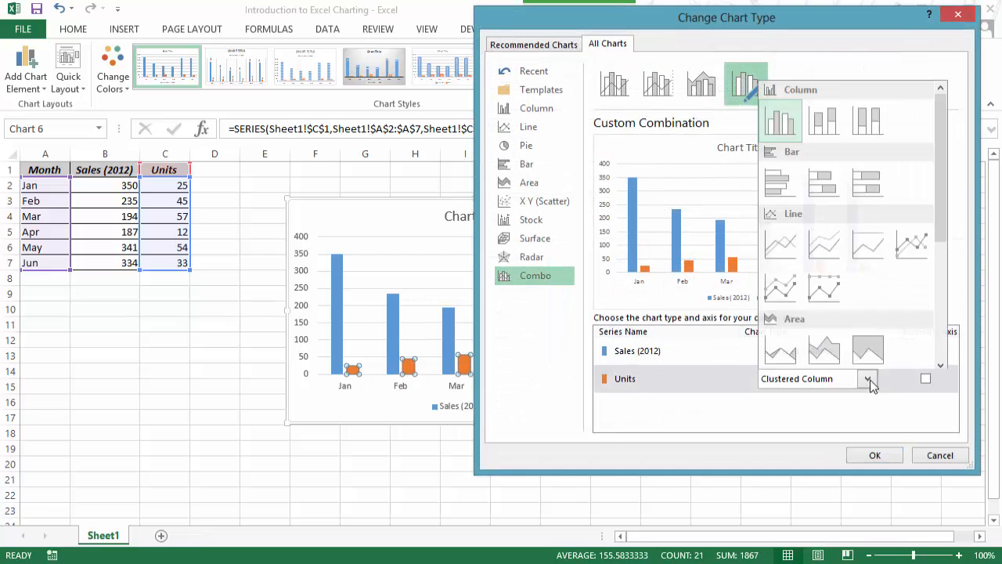
{"action": "left_click", "coordinate": [792, 283]}
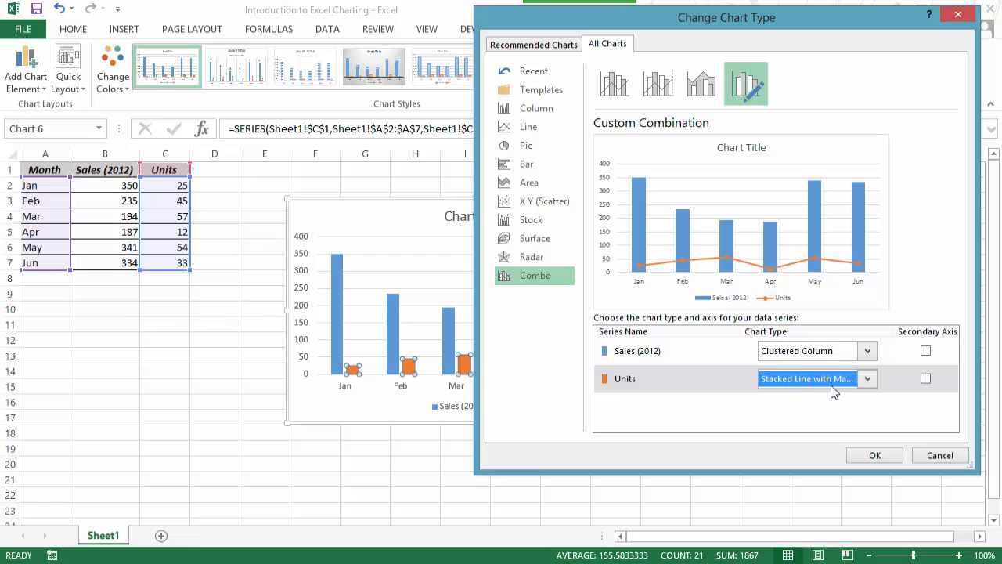
{"action": "left_click", "coordinate": [873, 457]}
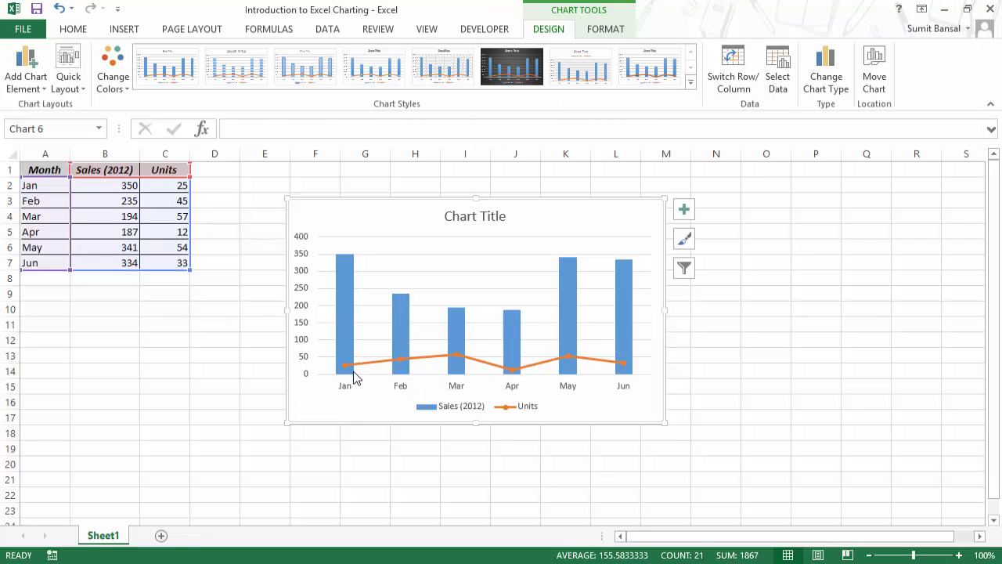
Plot the Units line on the secondary axis, close the series formatting and deselect the chart.
{"action": "mouse_move", "coordinate": [402, 365]}
{"action": "mouse_move", "coordinate": [552, 368]}
{"action": "left_click", "coordinate": [535, 370]}
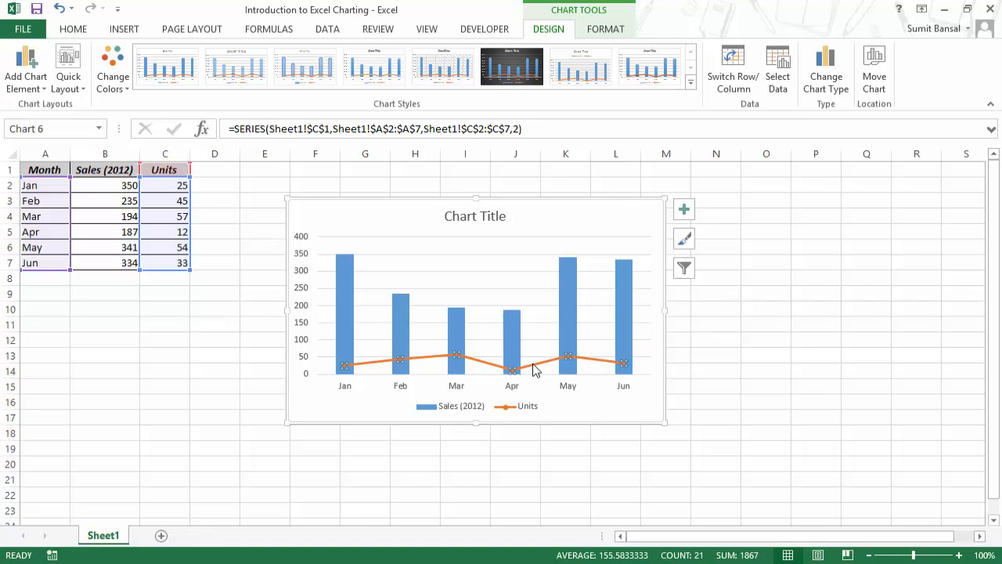
{"action": "right_click", "coordinate": [534, 370]}
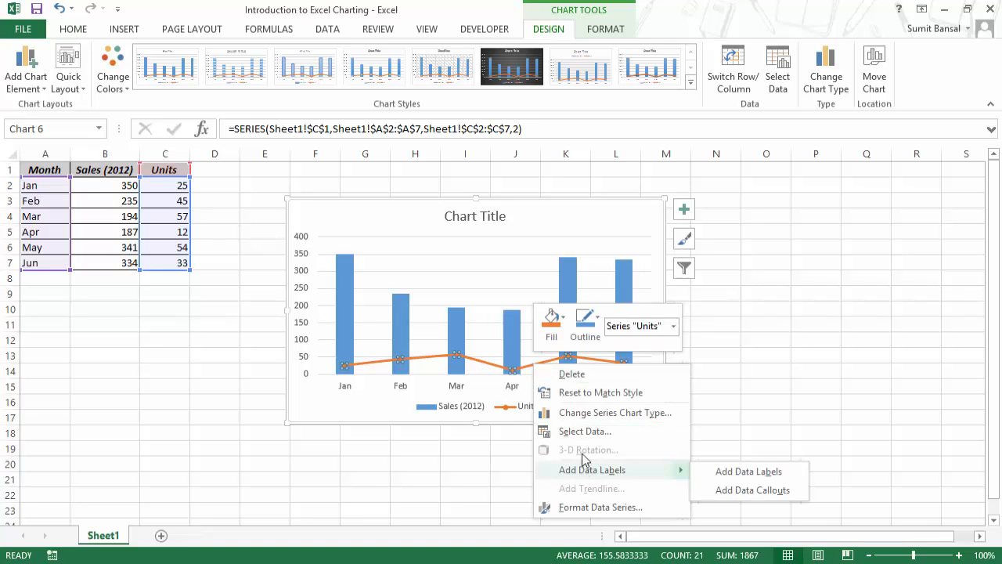
{"action": "left_click", "coordinate": [599, 506]}
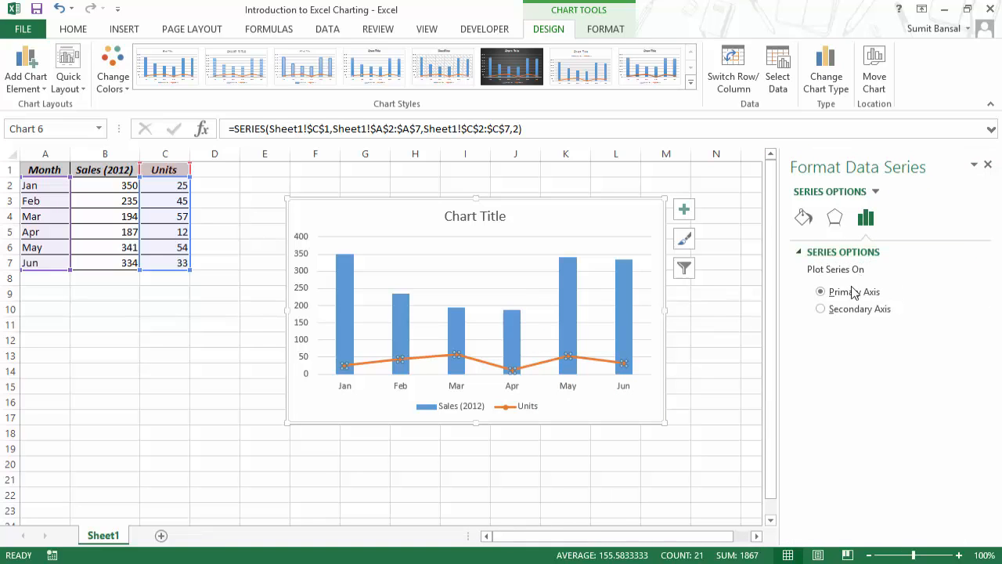
{"action": "left_click", "coordinate": [821, 310]}
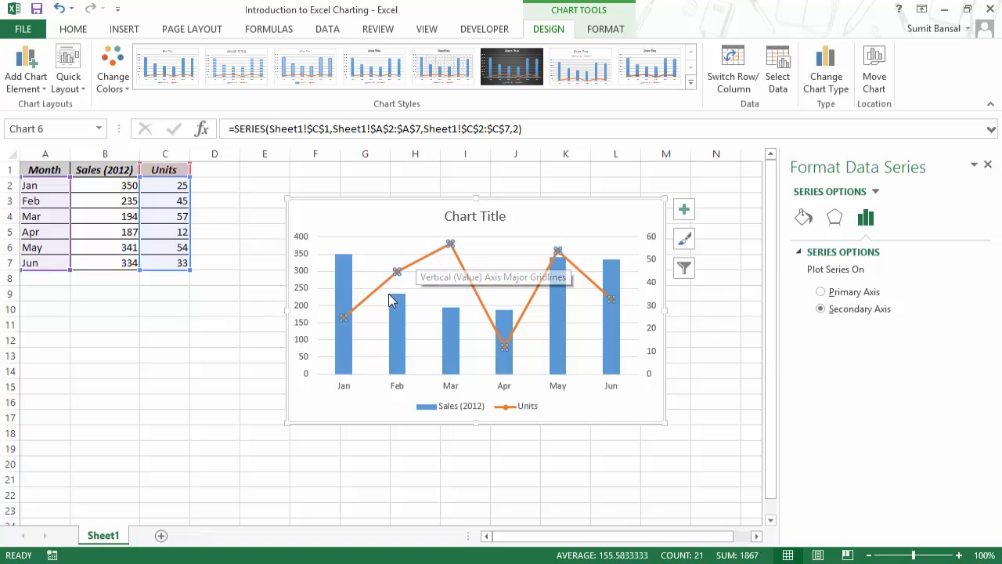
{"action": "left_click", "coordinate": [986, 166]}
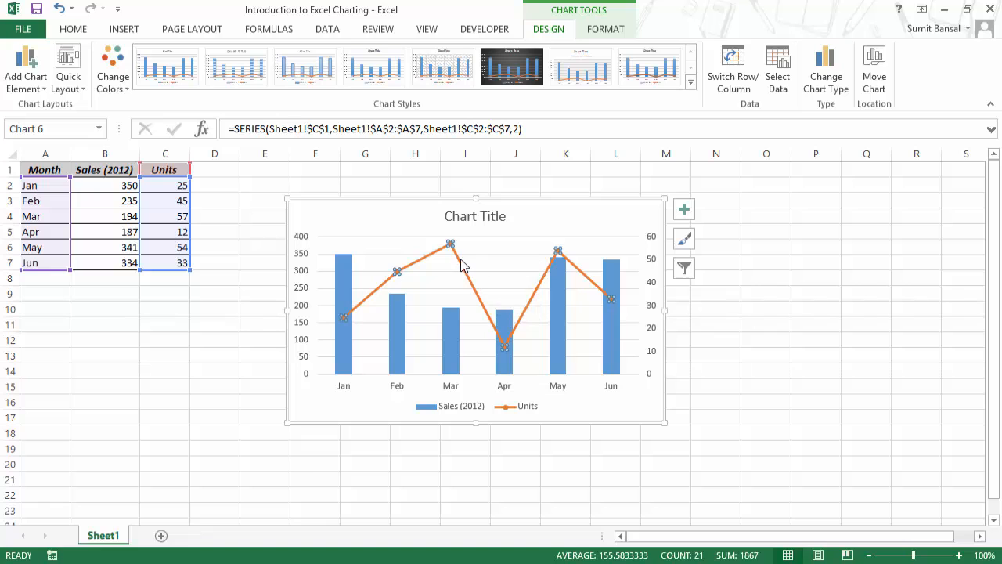
{"action": "left_click", "coordinate": [770, 324]}
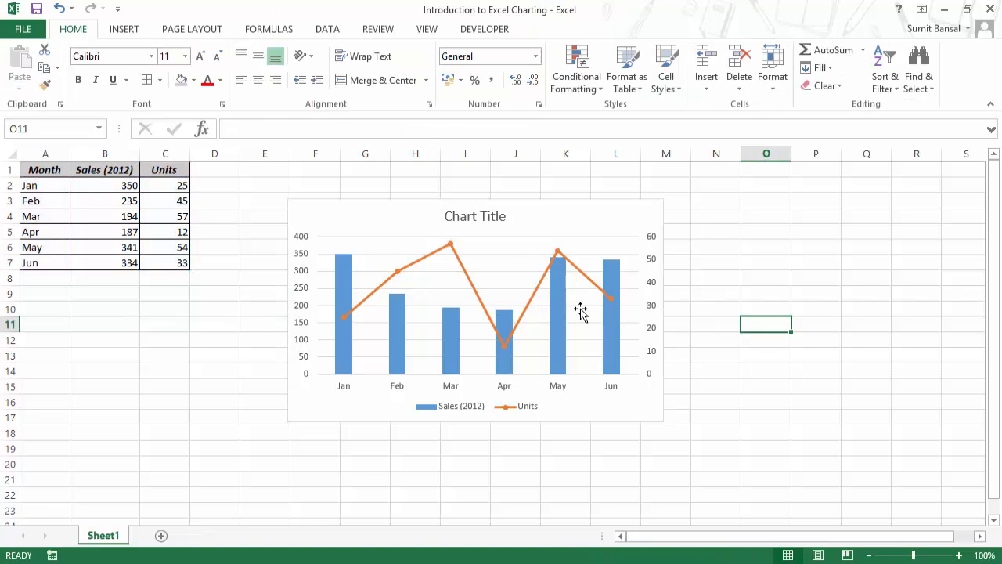
Give the Units line's markers a solid fill, trying a dark blue and settling on a dark green.
{"action": "left_click", "coordinate": [452, 247]}
{"action": "right_click", "coordinate": [452, 246]}
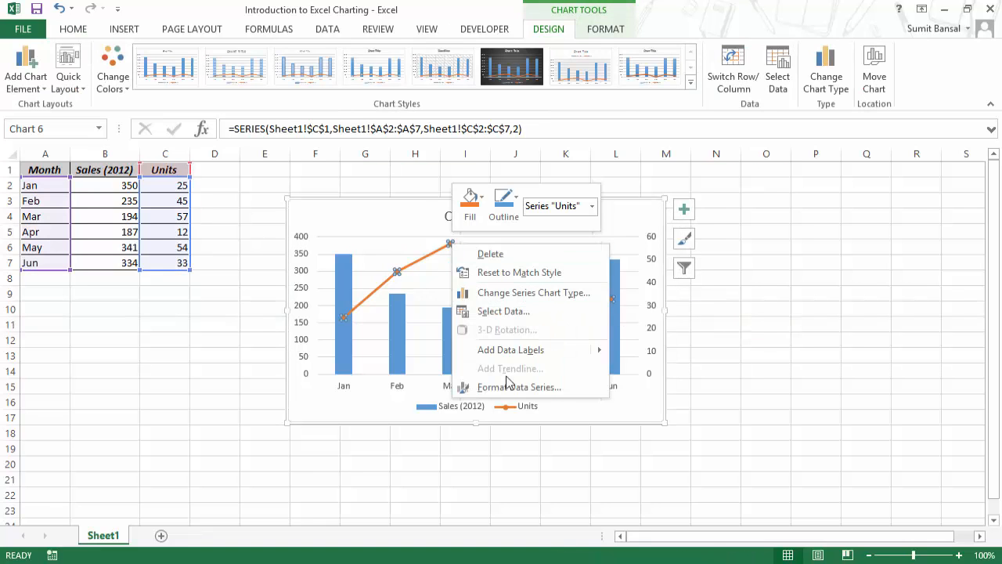
{"action": "left_click", "coordinate": [507, 385]}
{"action": "left_click", "coordinate": [803, 217]}
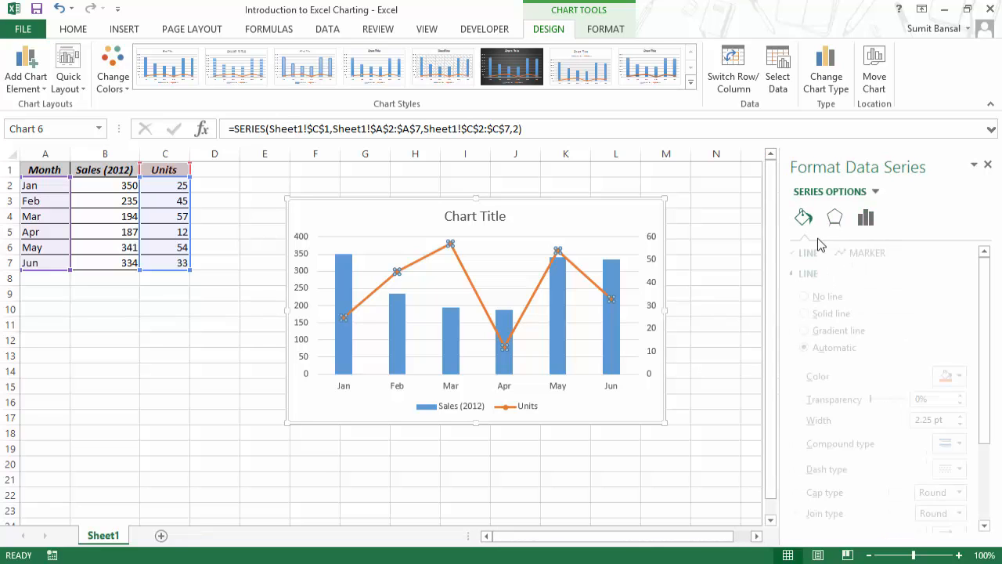
{"action": "left_click", "coordinate": [868, 254]}
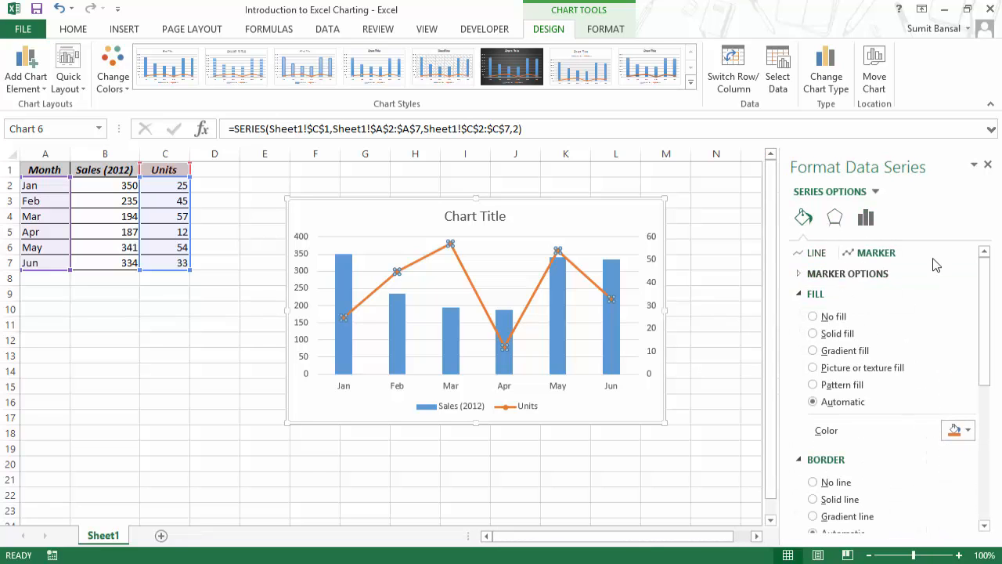
{"action": "left_click", "coordinate": [961, 432]}
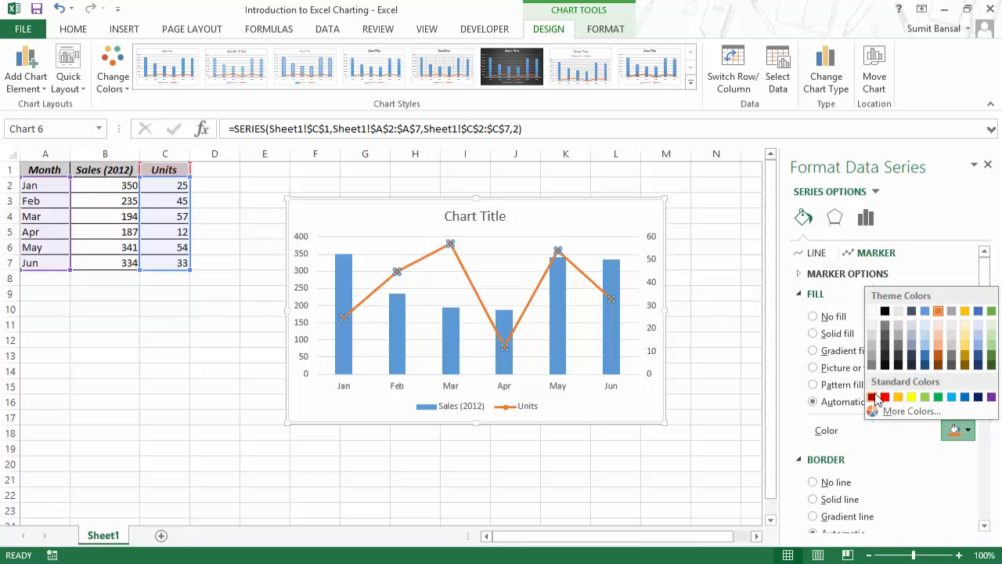
{"action": "left_click", "coordinate": [927, 360]}
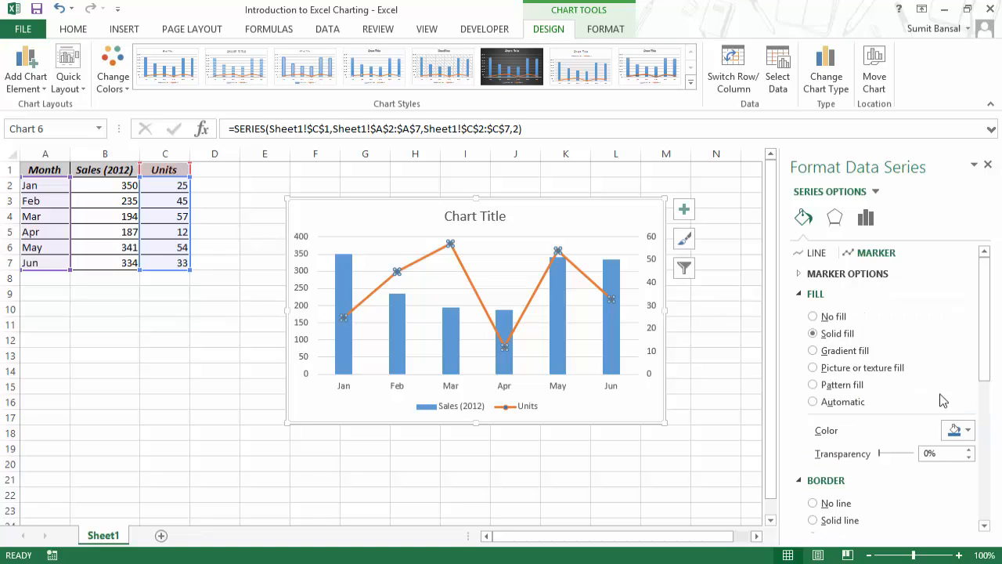
{"action": "left_click", "coordinate": [967, 432]}
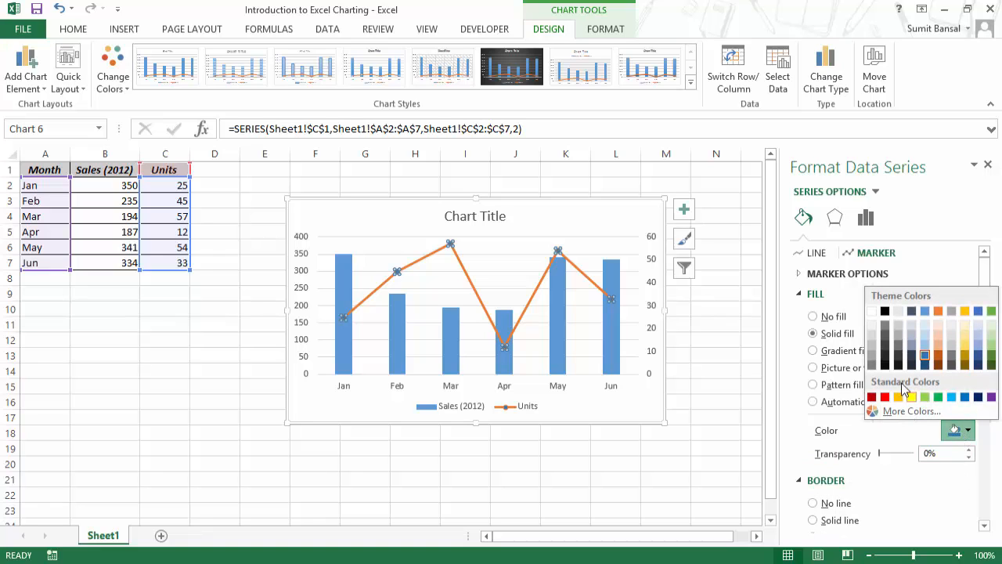
{"action": "left_click", "coordinate": [990, 357]}
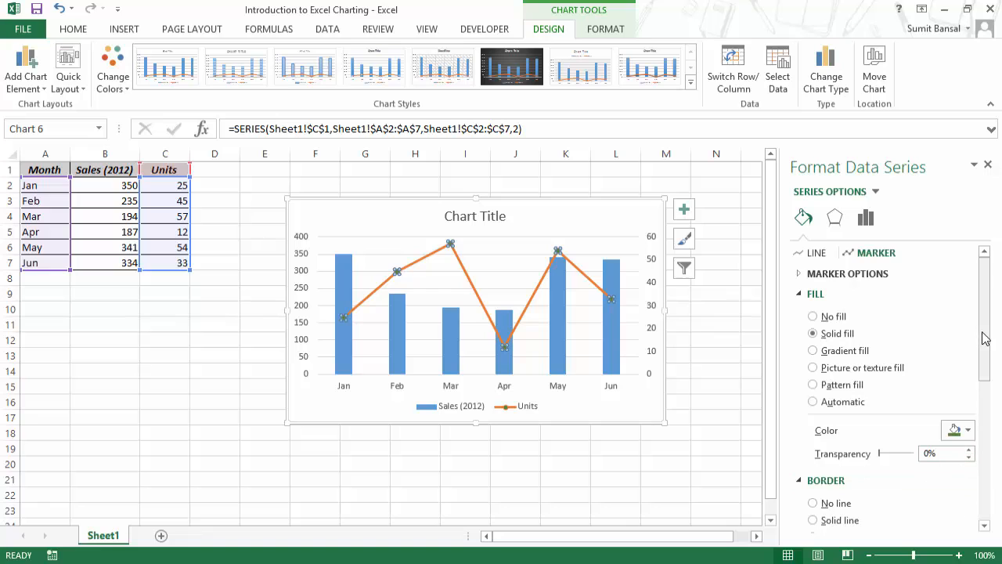
{"action": "left_click_drag", "start_coordinate": [984, 337], "coordinate": [987, 419]}
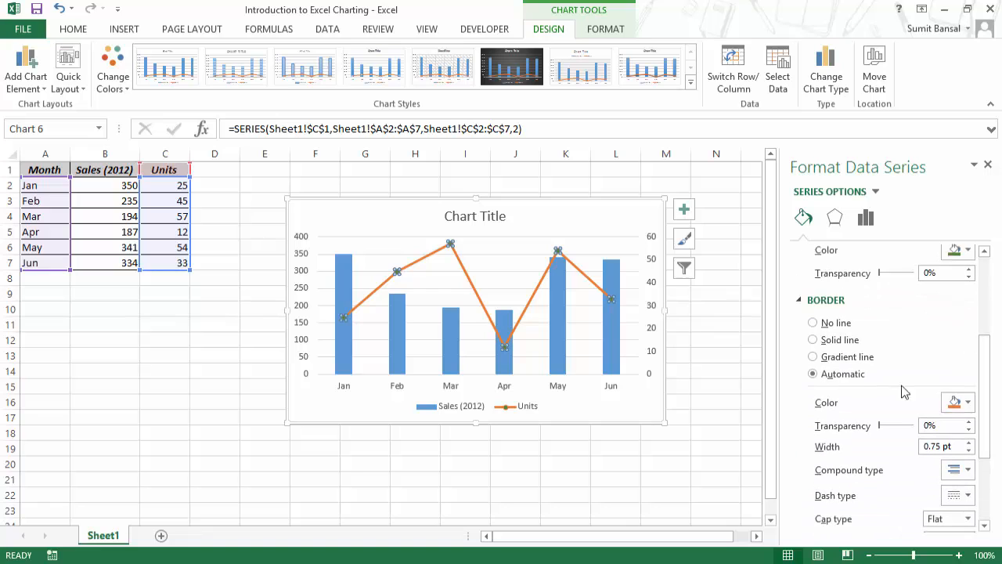
{"action": "left_click", "coordinate": [988, 164]}
Set the maximum bound of the secondary vertical axis to 100.
{"action": "left_click", "coordinate": [653, 259]}
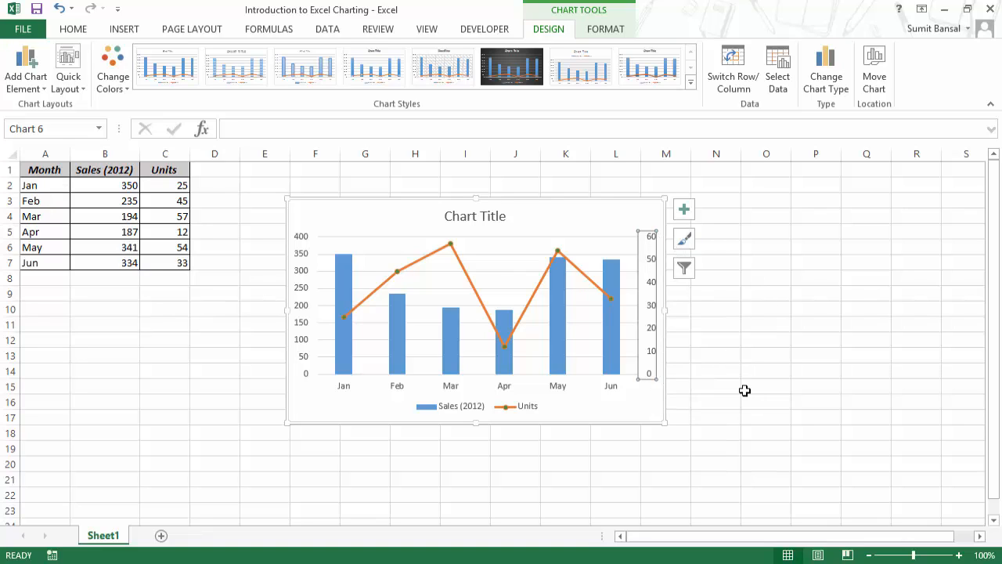
{"action": "right_click", "coordinate": [653, 310]}
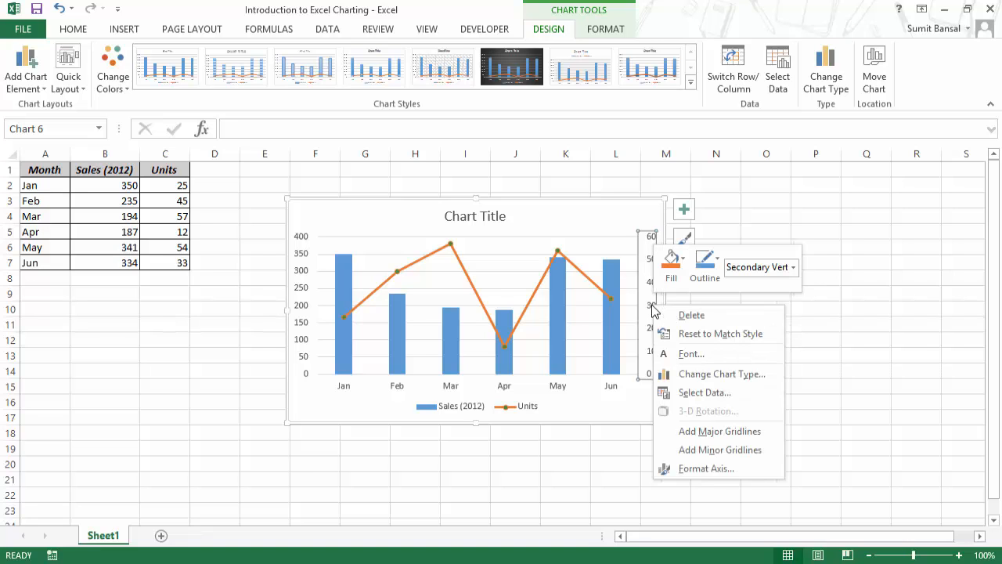
{"action": "left_click", "coordinate": [706, 468]}
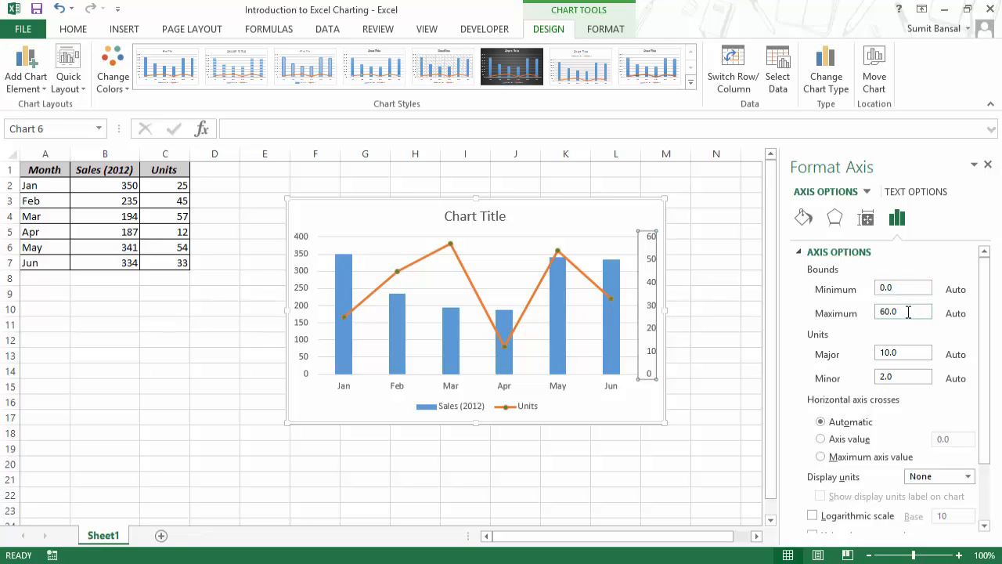
{"action": "left_click_drag", "start_coordinate": [908, 312], "coordinate": [878, 313]}
{"action": "left_click", "coordinate": [743, 292]}
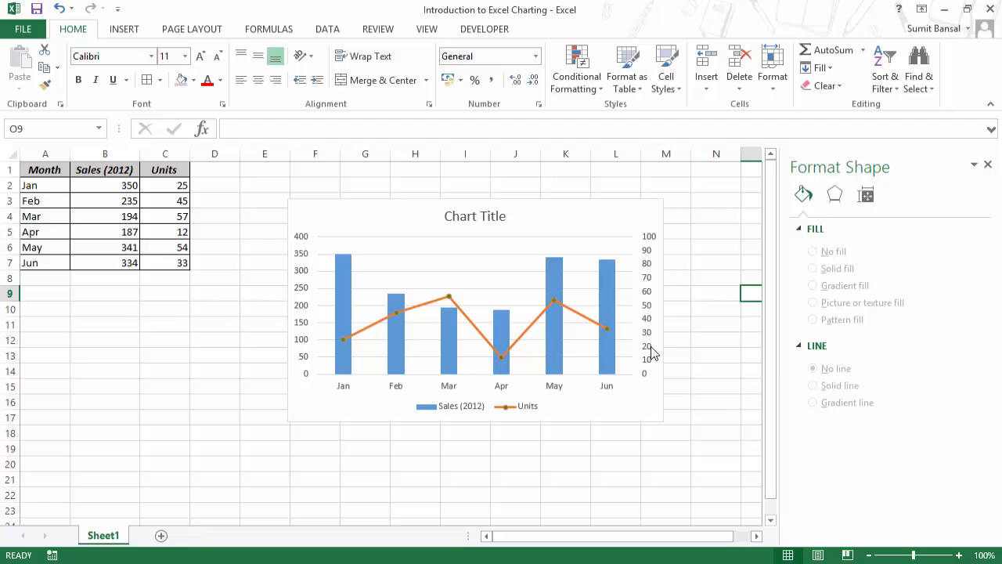
Set the major unit of the secondary vertical axis to 20.
{"action": "left_click", "coordinate": [649, 311]}
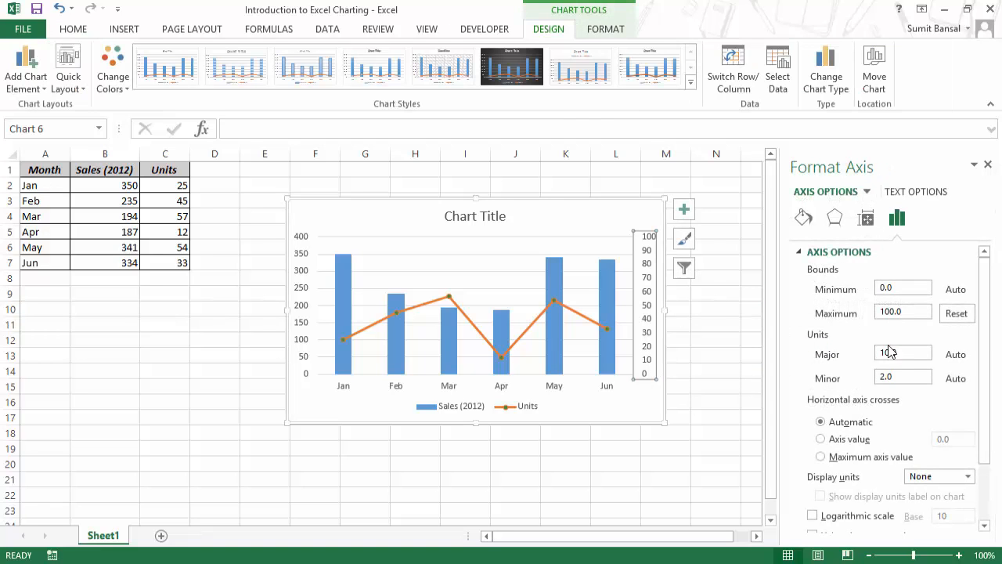
{"action": "left_click", "coordinate": [909, 351]}
{"action": "left_click", "coordinate": [714, 322]}
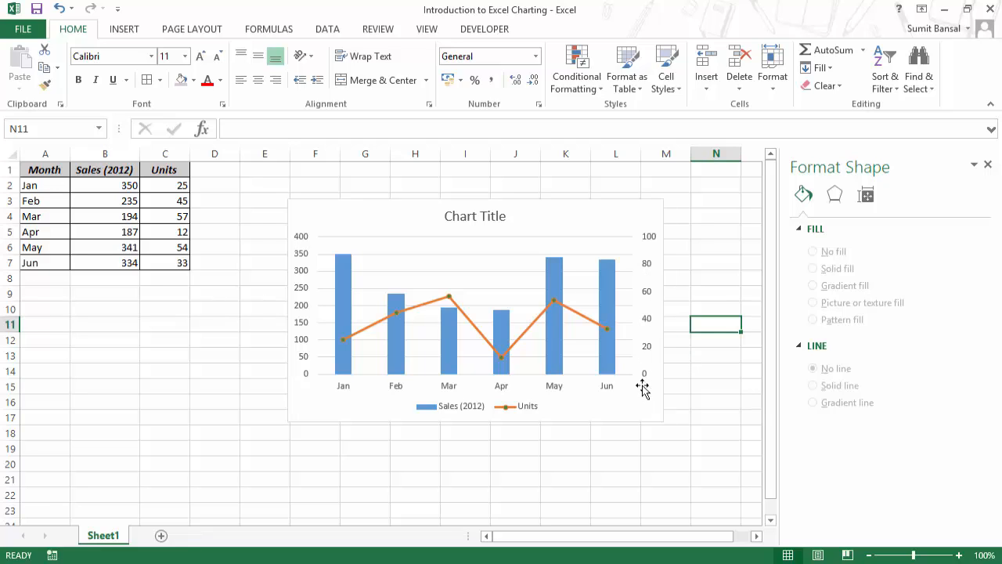
Give the secondary vertical axis a solid gray line and deselect the chart.
{"action": "left_click", "coordinate": [650, 238]}
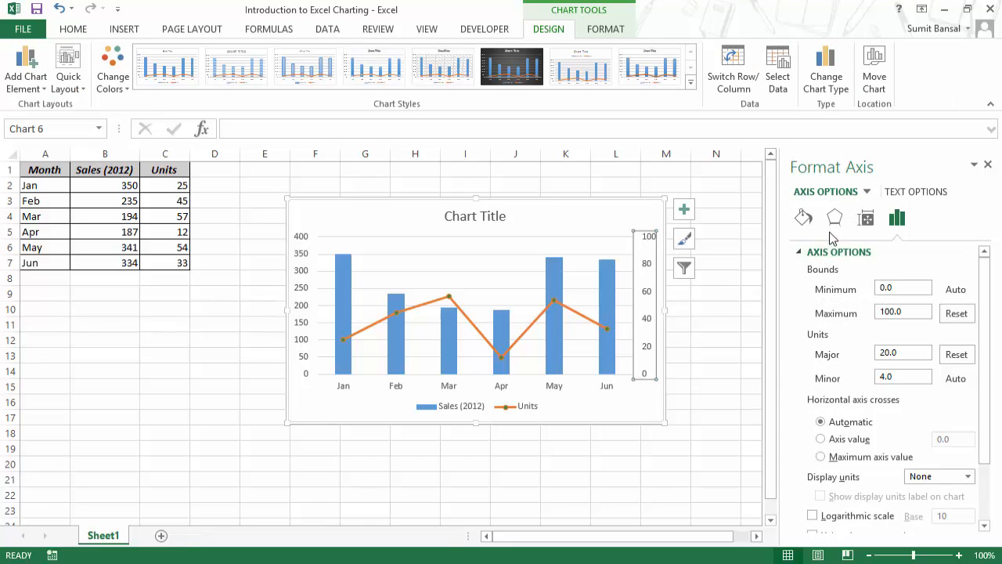
{"action": "left_click", "coordinate": [802, 217]}
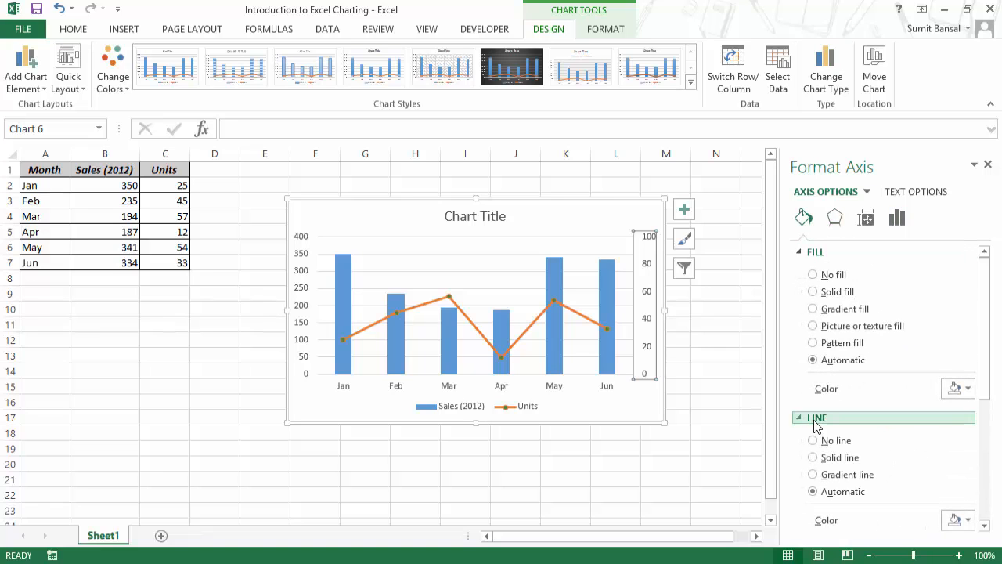
{"action": "scroll", "coordinate": [988, 384], "scroll_direction": "down", "scroll_amount": 3}
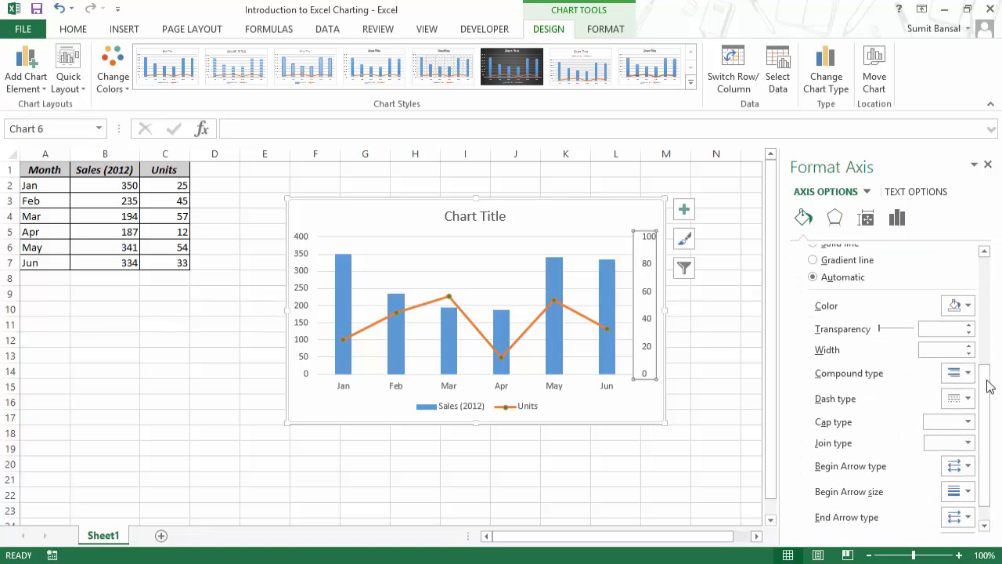
{"action": "left_click_drag", "start_coordinate": [989, 385], "coordinate": [986, 319]}
{"action": "left_click", "coordinate": [963, 415]}
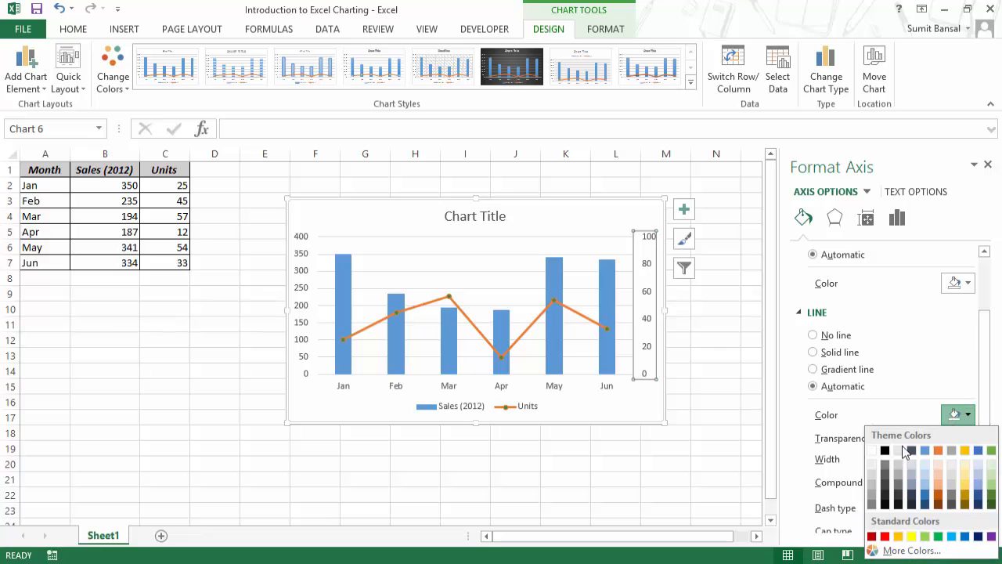
{"action": "left_click", "coordinate": [877, 489]}
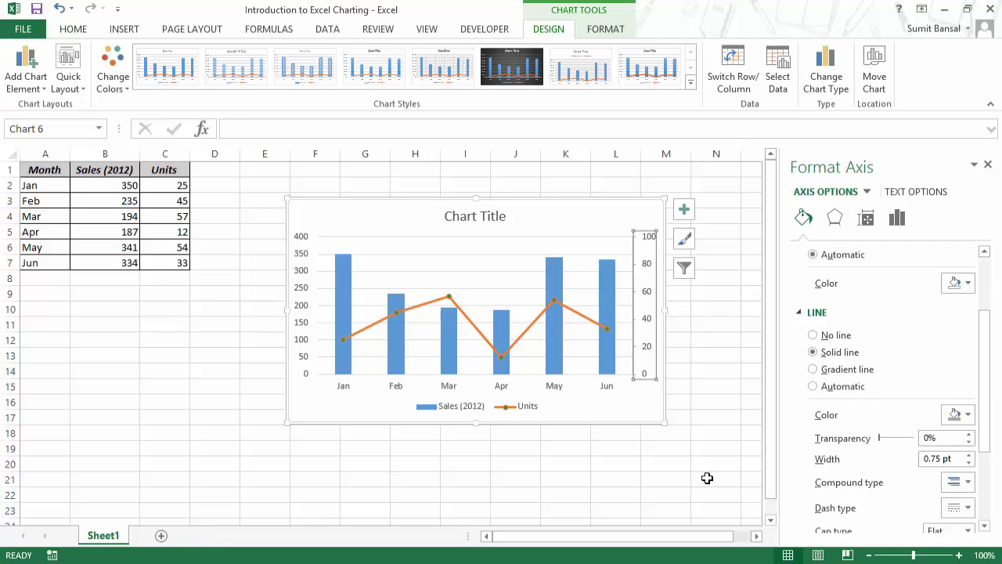
{"action": "left_click", "coordinate": [707, 477]}
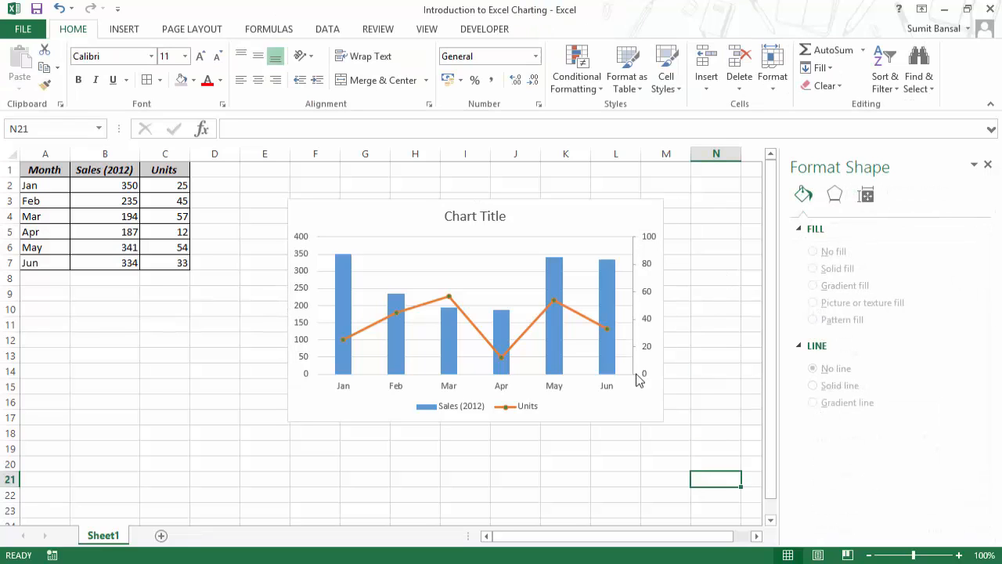
Set the major unit of the primary vertical axis to 200.
{"action": "left_click", "coordinate": [298, 272]}
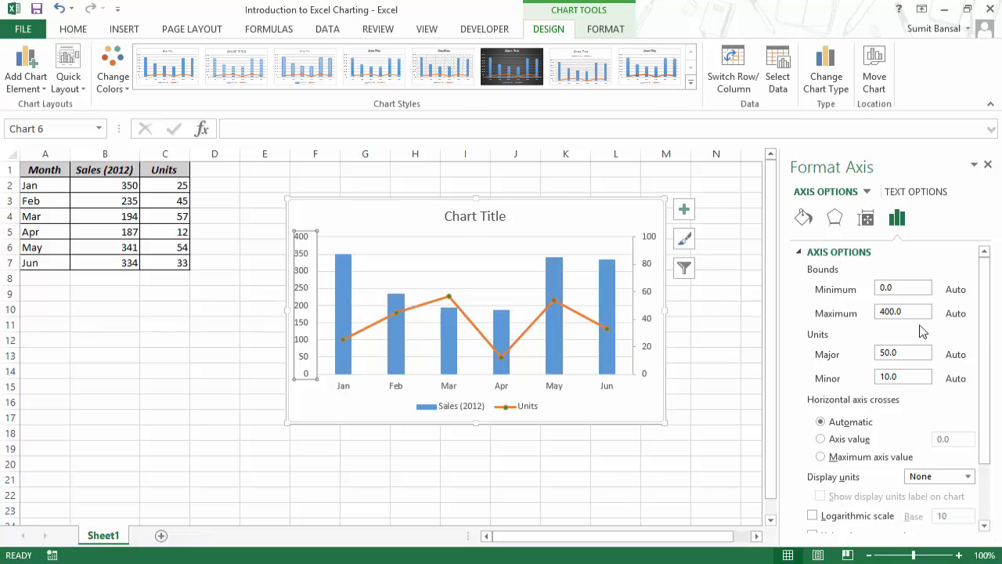
{"action": "left_click_drag", "start_coordinate": [902, 352], "coordinate": [862, 354]}
{"action": "type", "text": "200"}
{"action": "left_click_drag", "start_coordinate": [989, 392], "coordinate": [992, 436]}
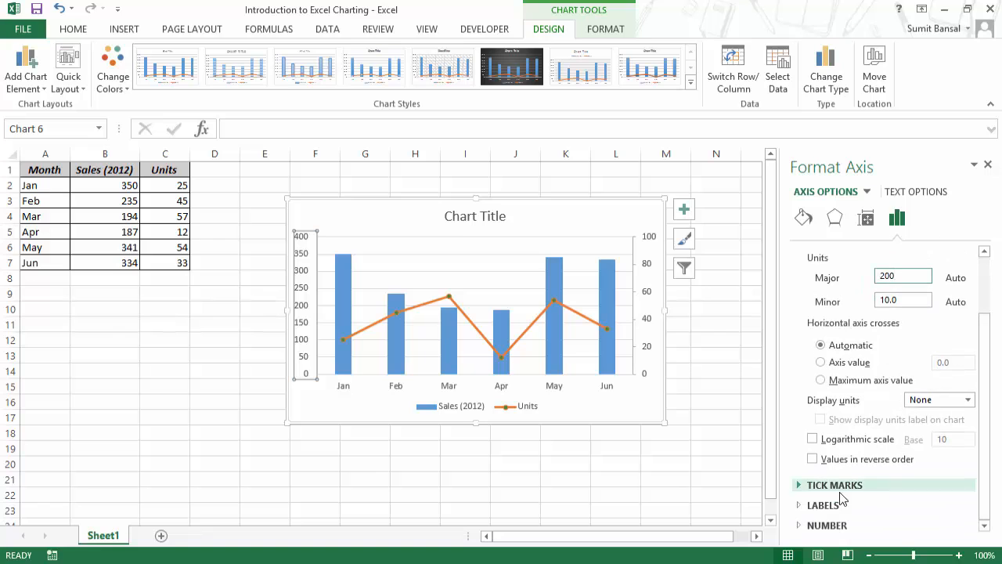
Give the primary vertical axis a solid gray line and deselect the chart.
{"action": "left_click", "coordinate": [805, 220]}
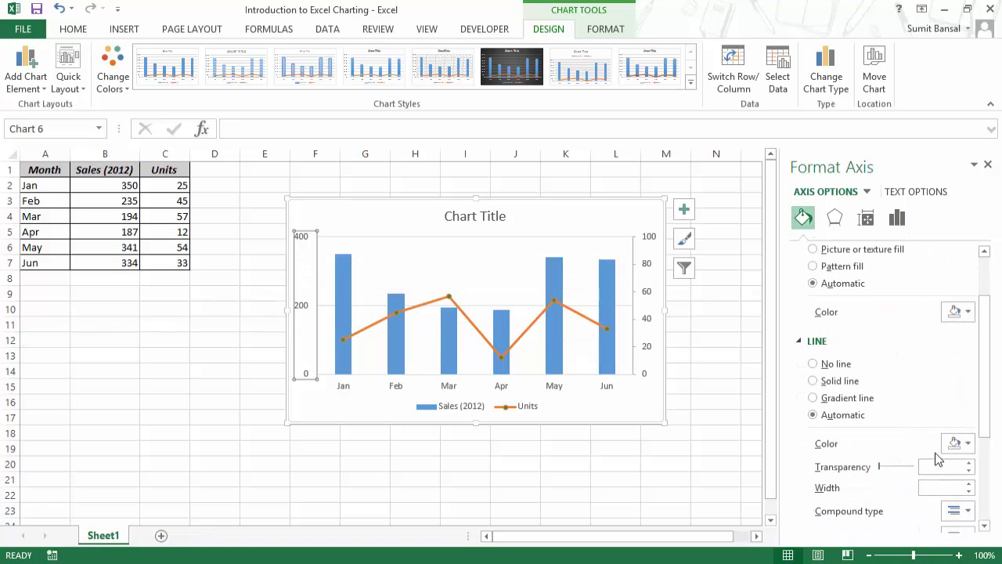
{"action": "left_click", "coordinate": [958, 443]}
{"action": "left_click", "coordinate": [872, 365]}
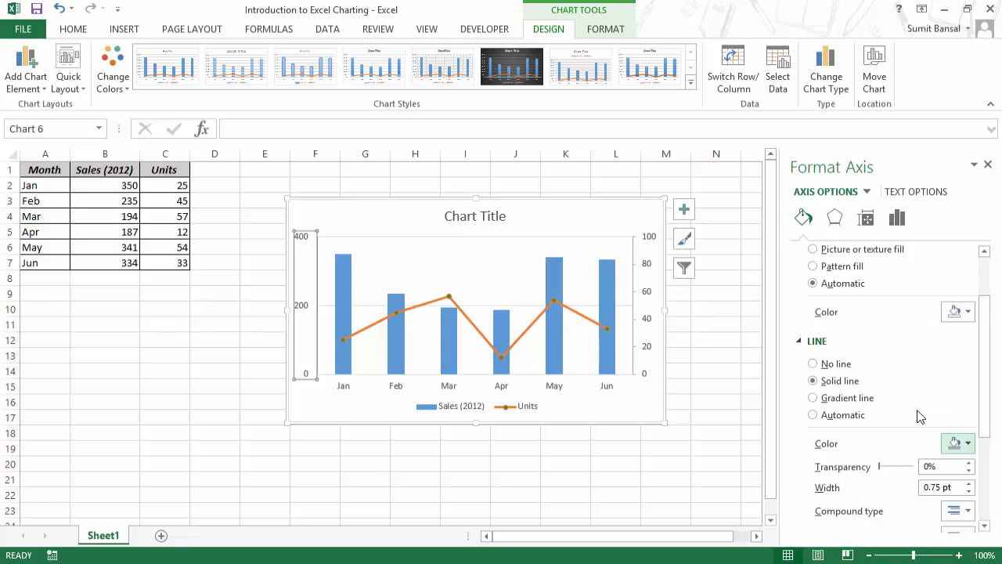
{"action": "left_click", "coordinate": [748, 342]}
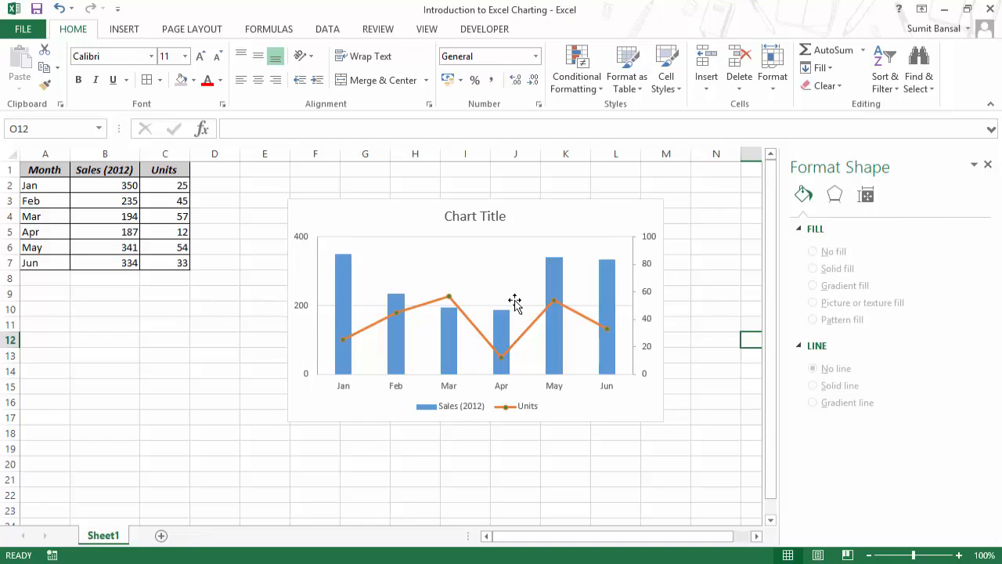
Delete the horizontal major gridlines from the combination chart.
{"action": "left_click", "coordinate": [381, 305]}
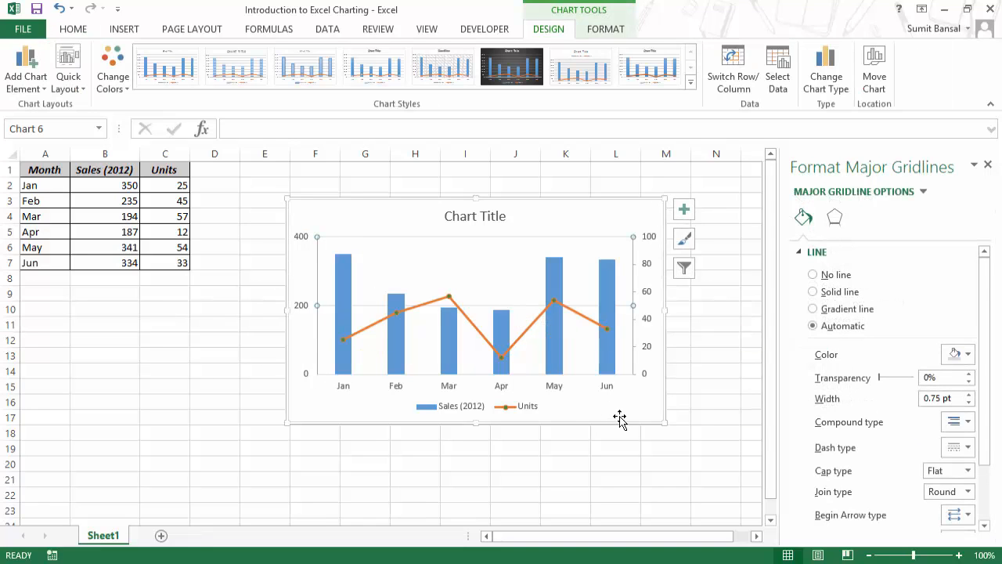
{"action": "left_click", "coordinate": [644, 442]}
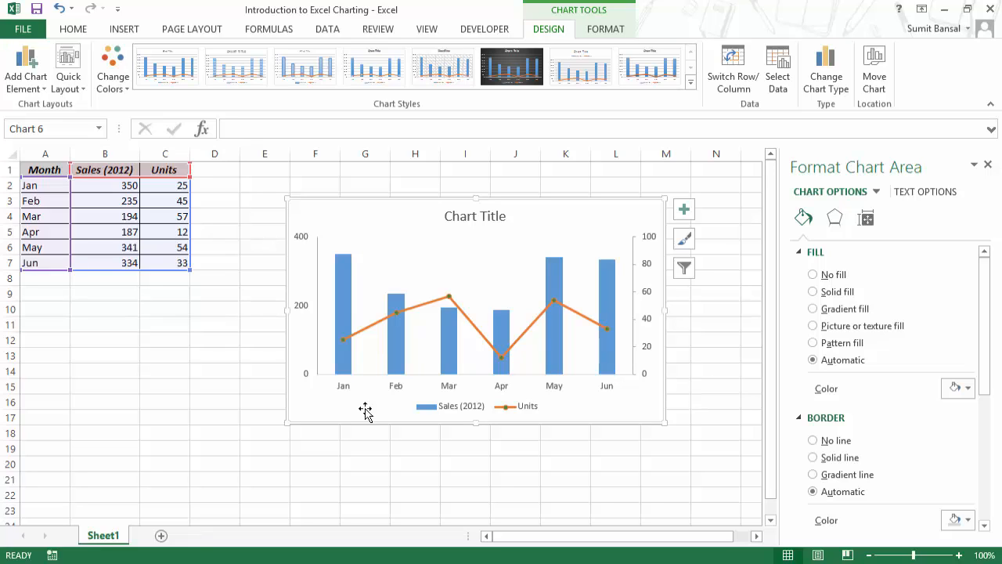
{"action": "mouse_move", "coordinate": [345, 345]}
{"action": "mouse_move", "coordinate": [397, 310]}
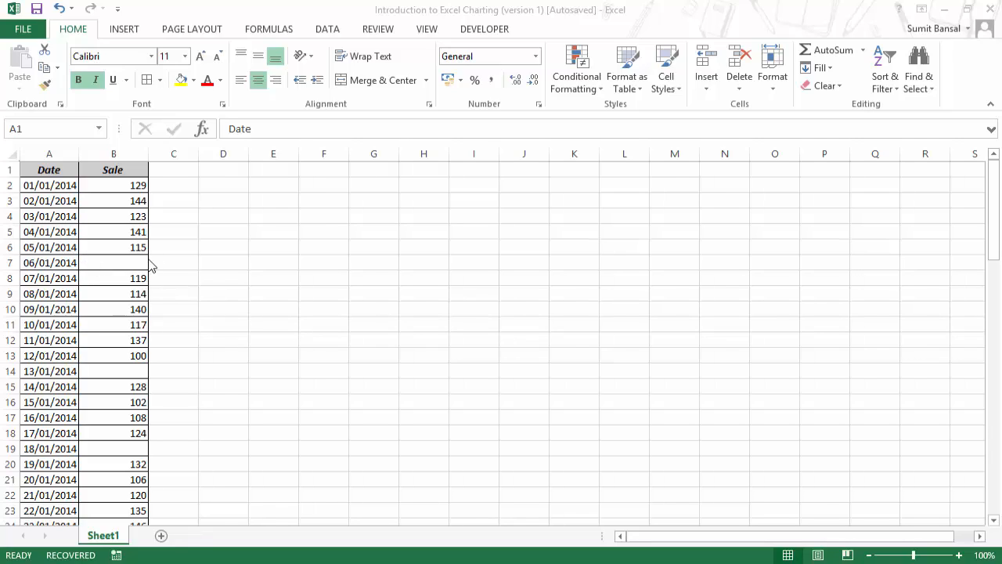
Insert a basic 2-D line chart from the Date and Sale data in A1:B81 and place it beside the data.
{"action": "left_click", "coordinate": [190, 254]}
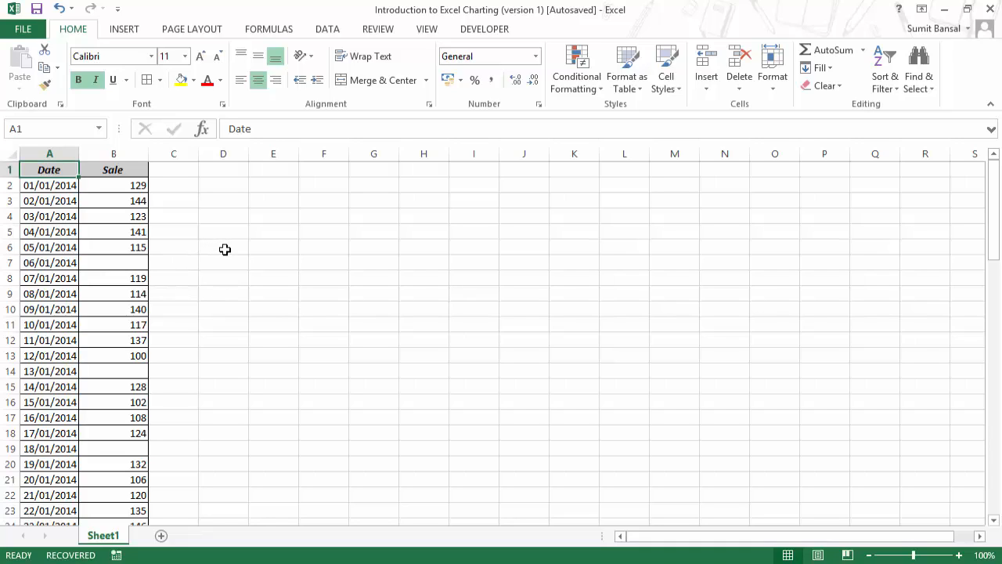
{"action": "left_click", "coordinate": [127, 261]}
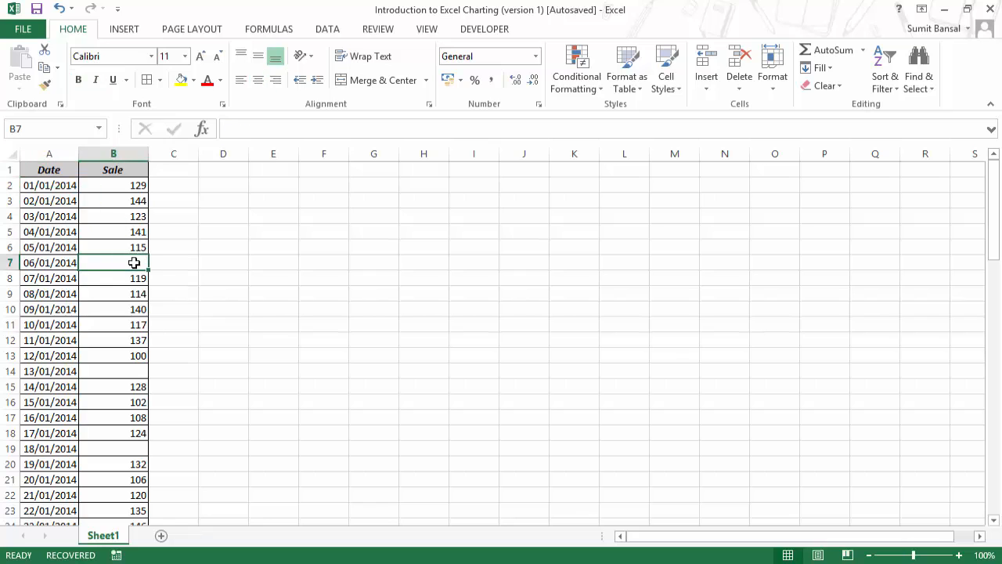
{"action": "scroll", "coordinate": [212, 247], "scroll_direction": "down", "scroll_amount": 1}
{"action": "scroll", "coordinate": [204, 257], "scroll_direction": "up", "scroll_amount": 1}
{"action": "left_click", "coordinate": [61, 170]}
{"action": "key", "text": "shift+Right"}
{"action": "key", "text": "ctrl+shift+Down"}
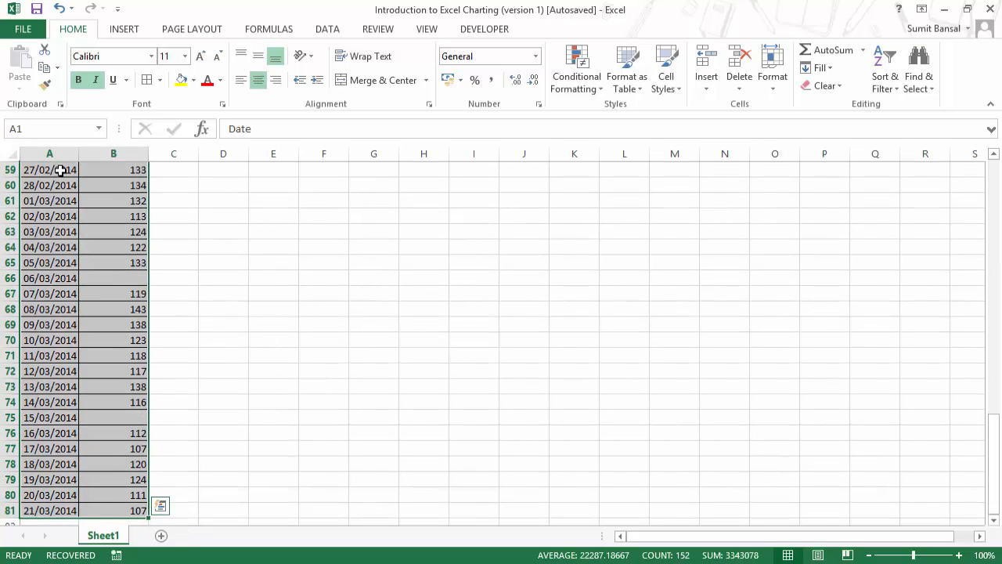
{"action": "left_click", "coordinate": [125, 30]}
{"action": "left_click", "coordinate": [462, 69]}
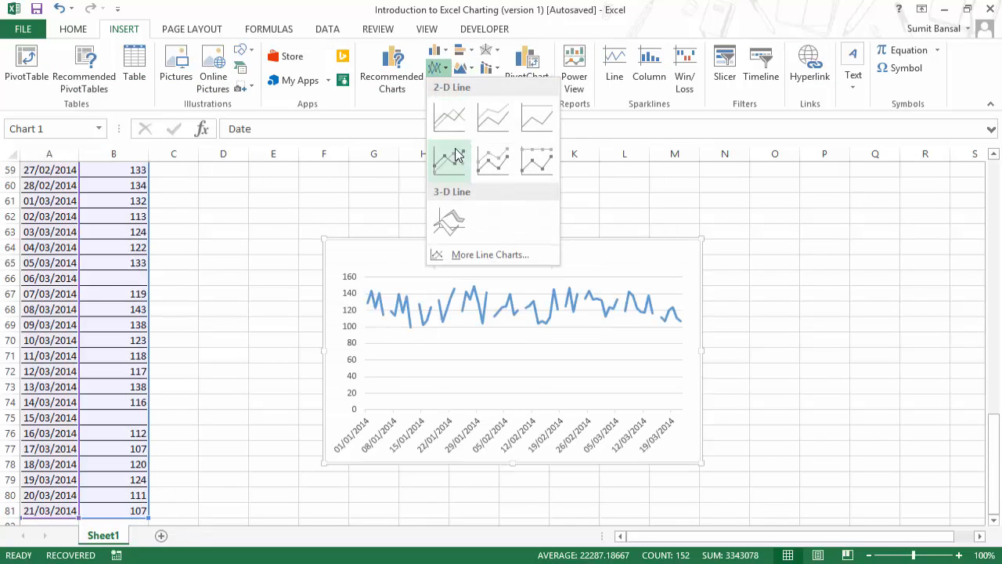
{"action": "left_click", "coordinate": [455, 117]}
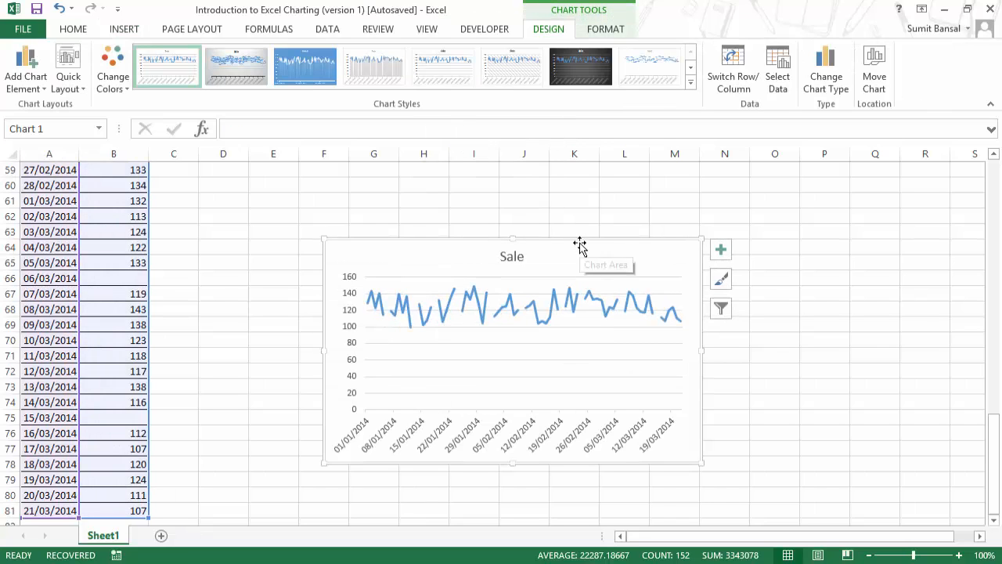
{"action": "left_click_drag", "start_coordinate": [580, 244], "coordinate": [532, 193]}
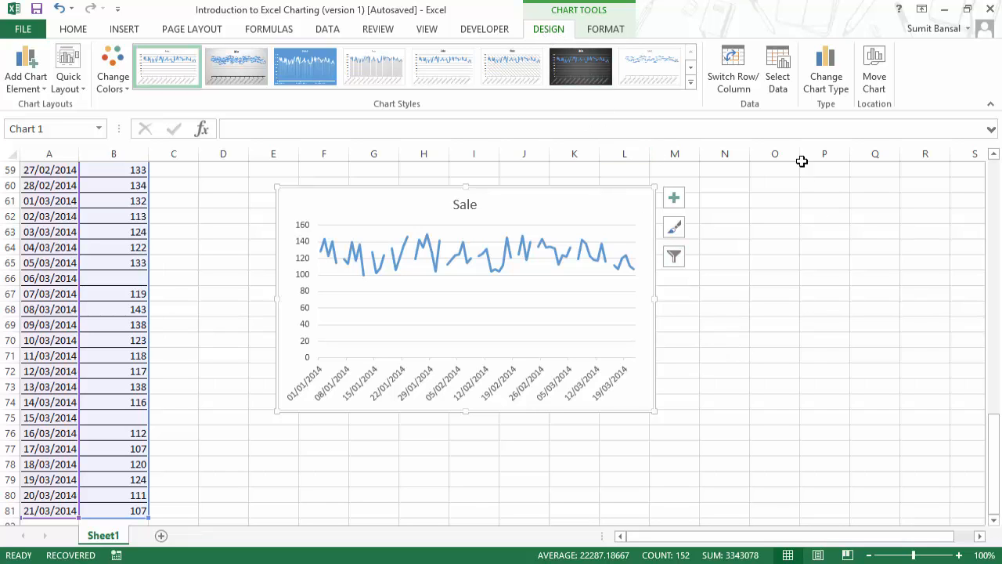
Add a blank series to the line chart's data source and remove it again.
{"action": "left_click", "coordinate": [783, 84]}
{"action": "left_click_drag", "start_coordinate": [619, 61], "coordinate": [439, 201]}
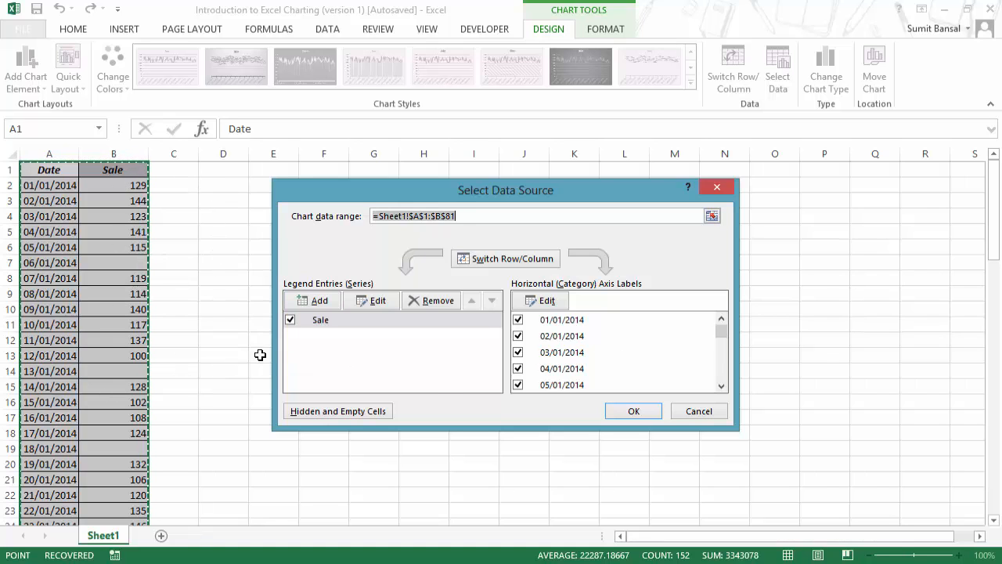
{"action": "left_click", "coordinate": [330, 306]}
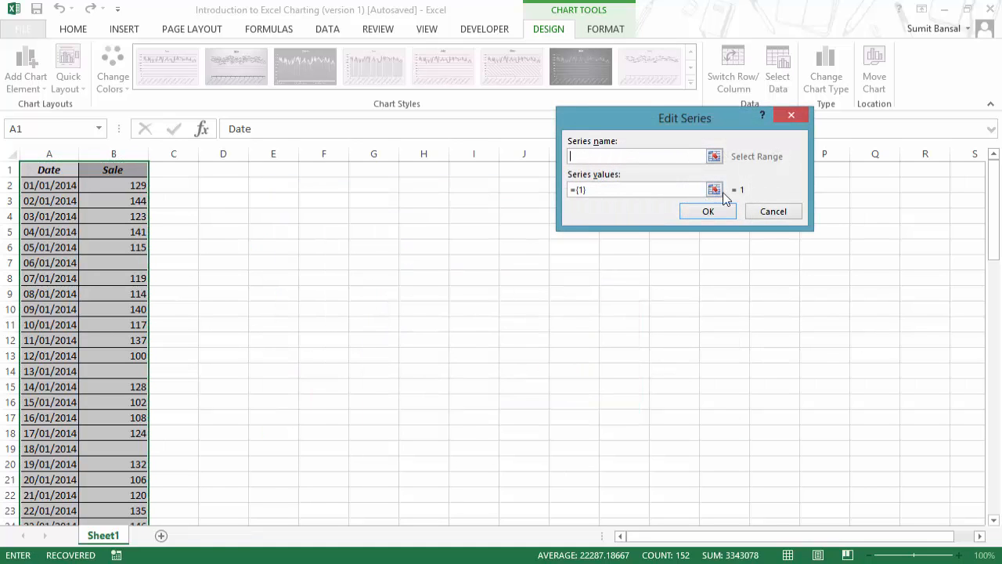
{"action": "left_click", "coordinate": [708, 212]}
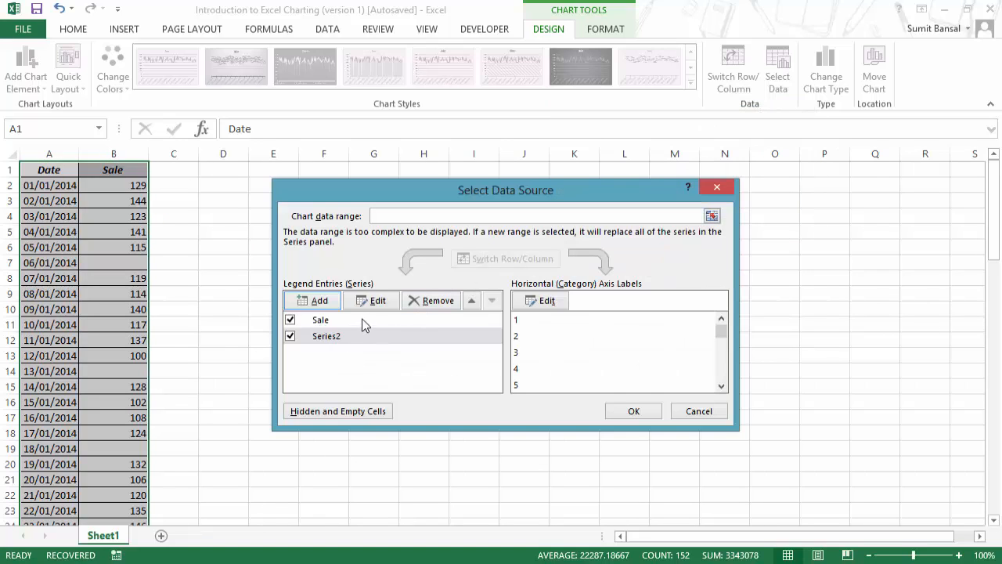
{"action": "left_click", "coordinate": [420, 303]}
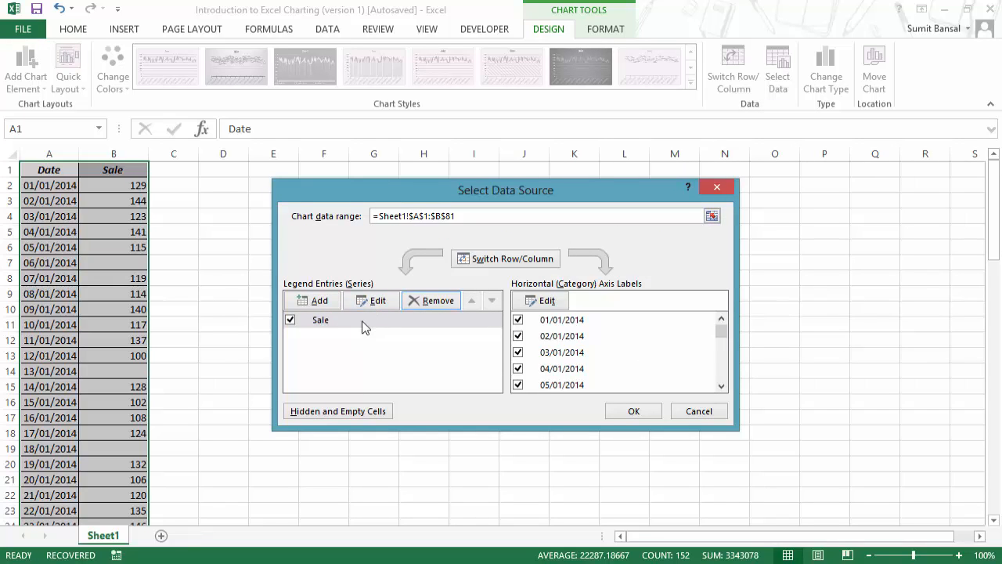
Review the Sale series' name and value references and the chart's hidden and empty cell options without changing them.
{"action": "left_click", "coordinate": [354, 321]}
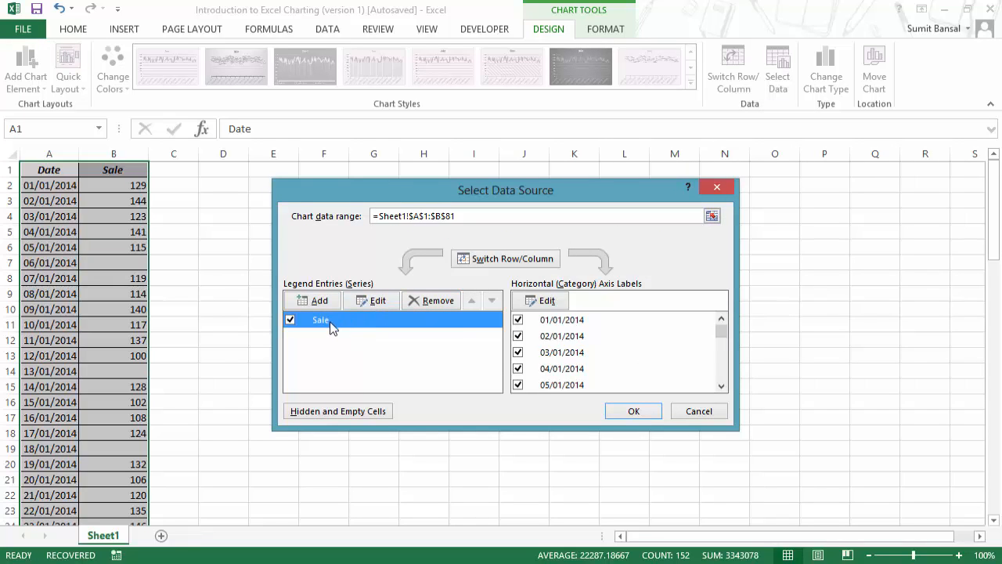
{"action": "left_click", "coordinate": [376, 304]}
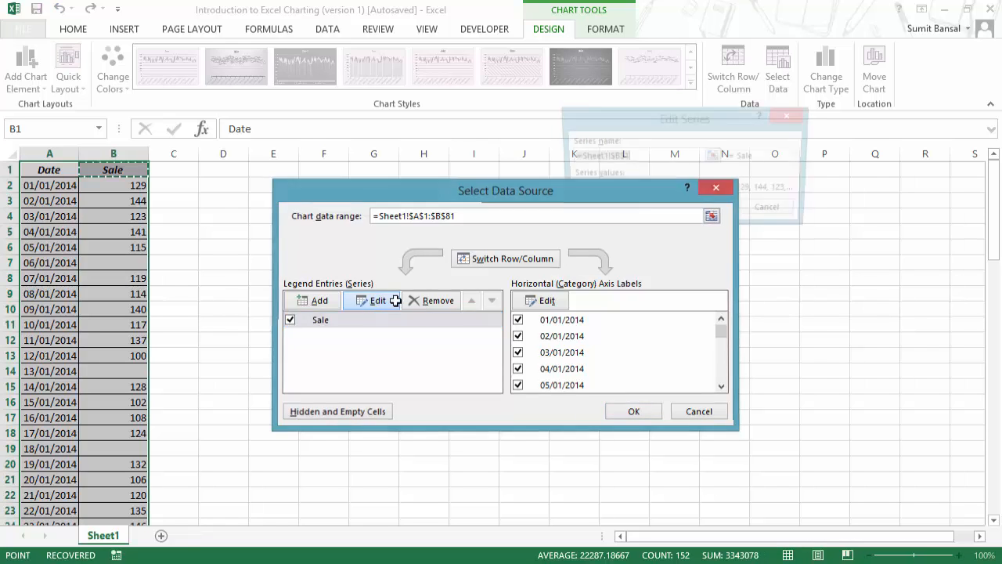
{"action": "left_click_drag", "start_coordinate": [627, 129], "coordinate": [422, 213]}
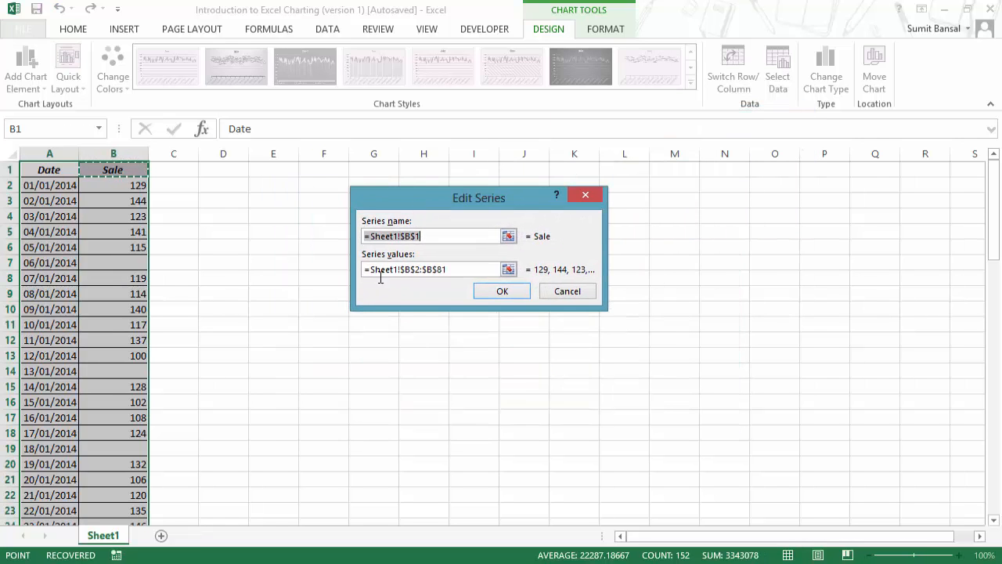
{"action": "left_click", "coordinate": [568, 292]}
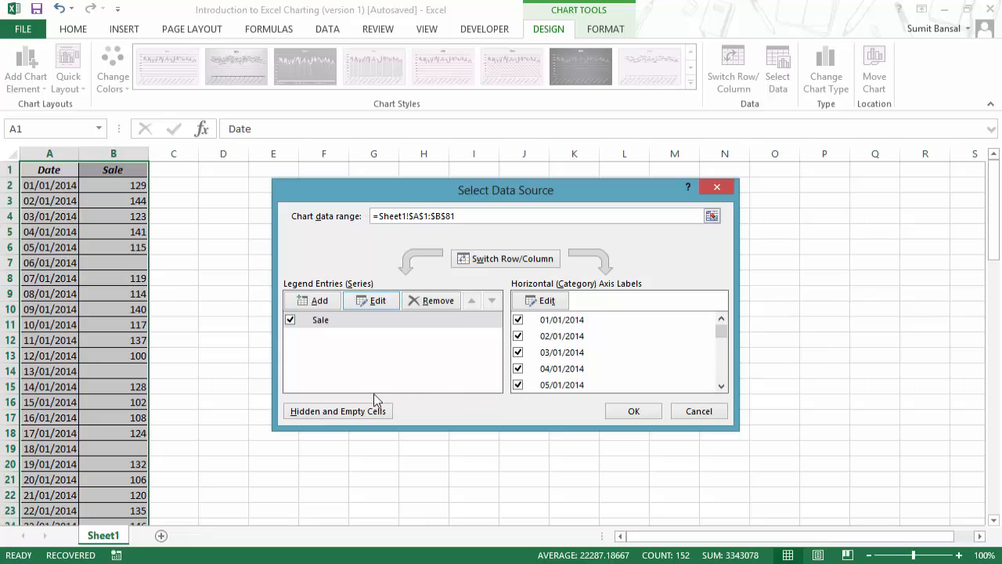
{"action": "left_click", "coordinate": [340, 413]}
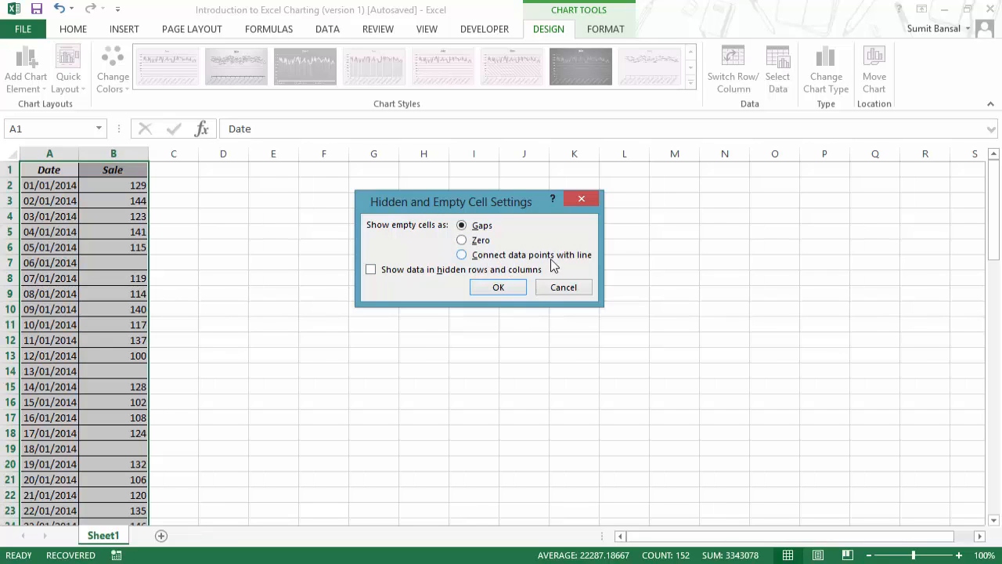
{"action": "left_click", "coordinate": [580, 201]}
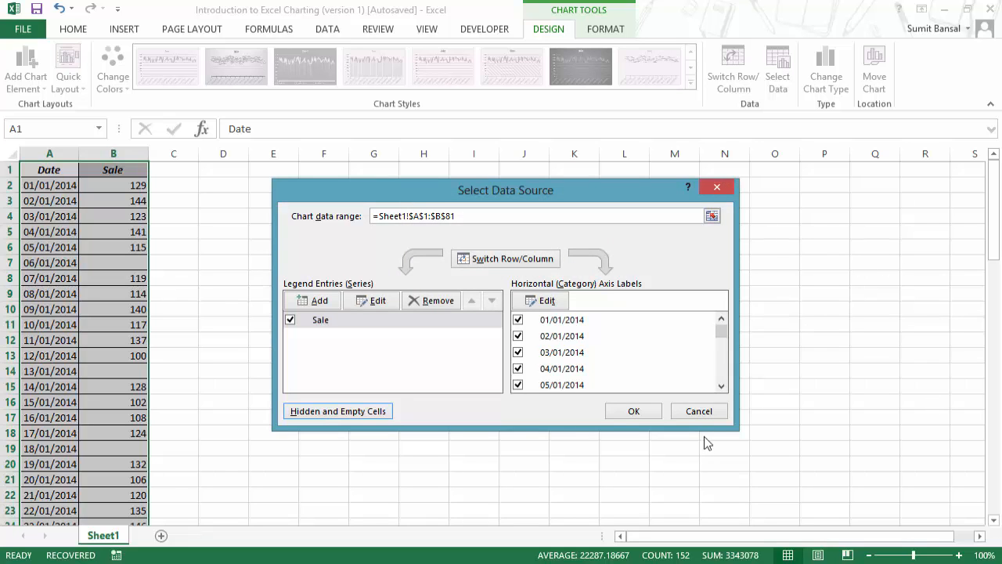
{"action": "left_click", "coordinate": [703, 412]}
Move the Sale line chart up beside the first rows of data and return the sheet zoom to 100%.
{"action": "left_click_drag", "start_coordinate": [993, 244], "coordinate": [992, 485]}
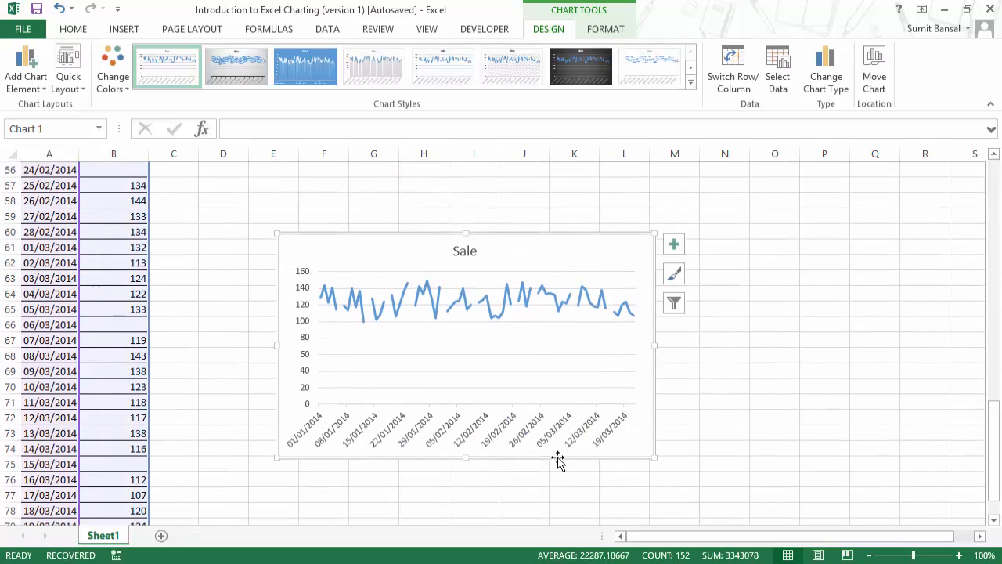
{"action": "left_click_drag", "start_coordinate": [556, 444], "coordinate": [529, 140]}
{"action": "scroll", "coordinate": [560, 333], "scroll_direction": "up", "scroll_amount": 4}
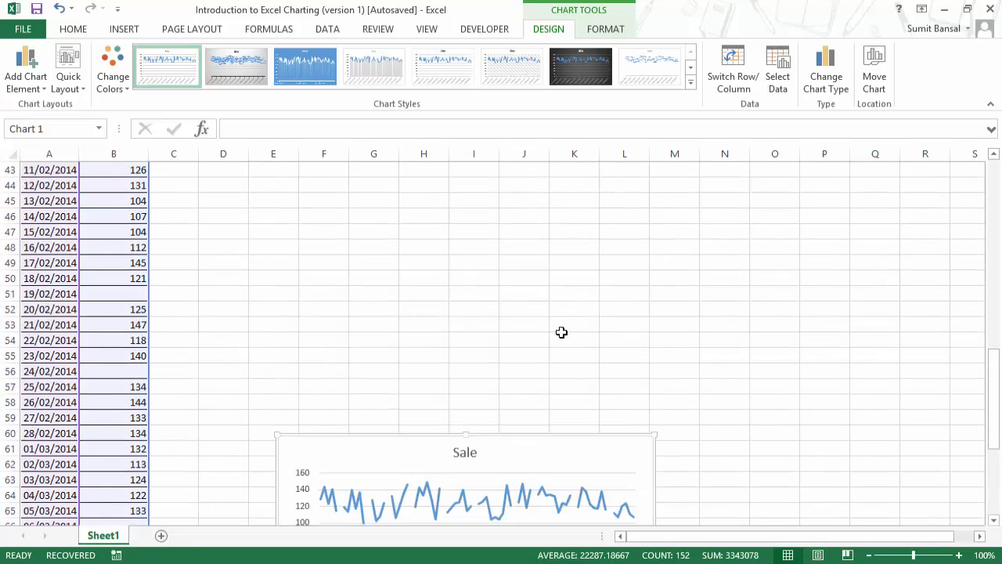
{"action": "scroll", "coordinate": [562, 333], "scroll_direction": "up", "scroll_amount": 4}
{"action": "scroll", "coordinate": [555, 405], "scroll_direction": "down", "scroll_amount": 4}
{"action": "scroll", "coordinate": [551, 387], "scroll_direction": "down", "scroll_amount": 3}
{"action": "left_click_drag", "start_coordinate": [291, 386], "coordinate": [278, 117]}
{"action": "left_click_drag", "start_coordinate": [316, 398], "coordinate": [284, 153]}
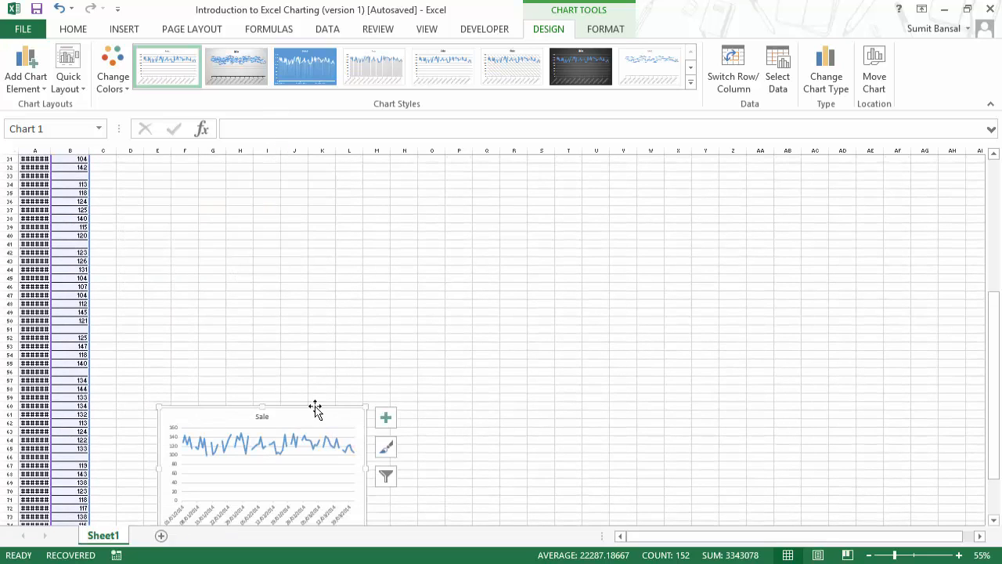
{"action": "left_click_drag", "start_coordinate": [315, 409], "coordinate": [280, 180]}
{"action": "scroll", "coordinate": [650, 415], "scroll_direction": "up", "scroll_amount": 1, "text": "ctrl"}
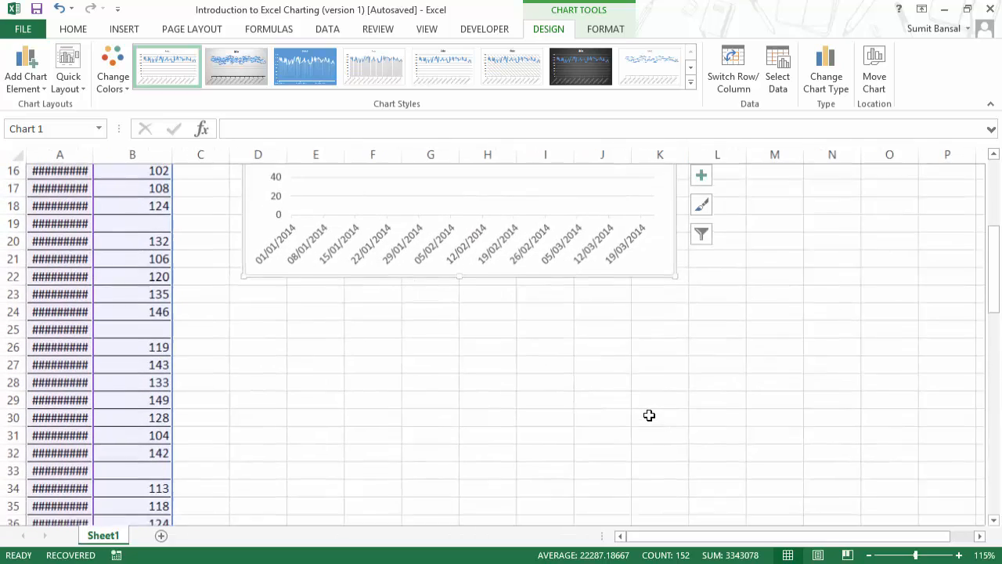
{"action": "scroll", "coordinate": [649, 415], "scroll_direction": "down", "scroll_amount": 1, "text": "ctrl"}
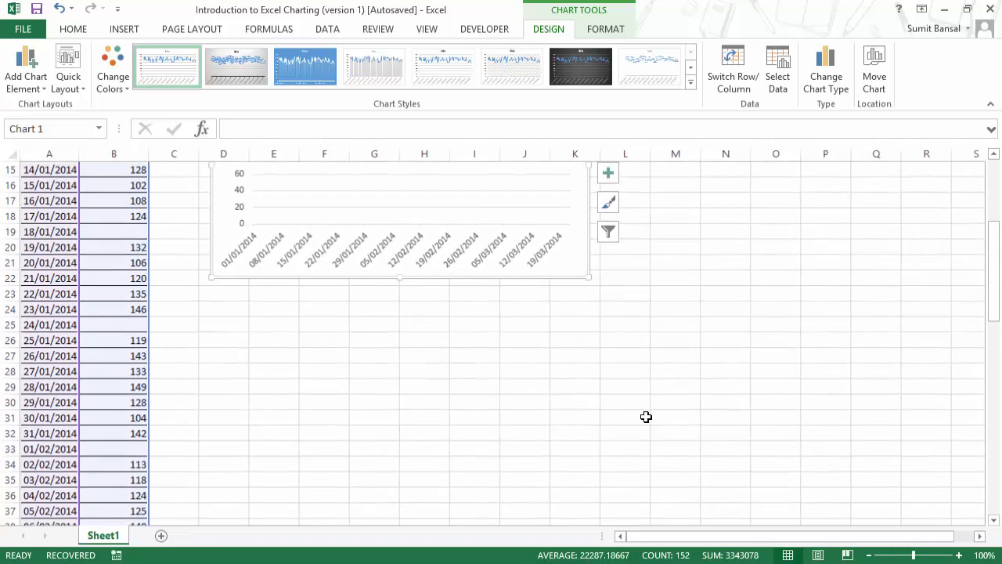
{"action": "scroll", "coordinate": [626, 420], "scroll_direction": "up", "scroll_amount": 5}
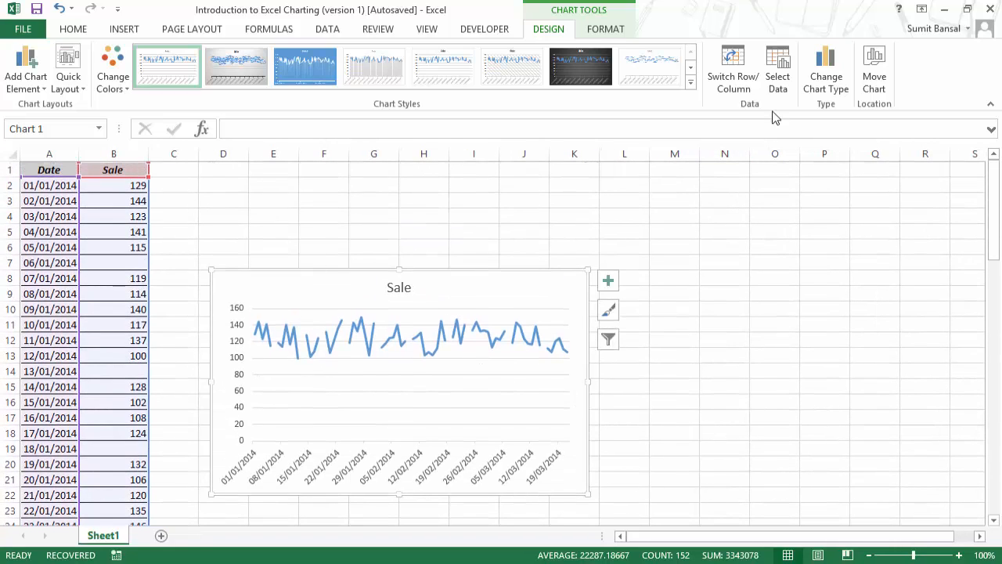
Set the Sale chart's empty cells to connect data points with a line.
{"action": "left_click", "coordinate": [779, 78]}
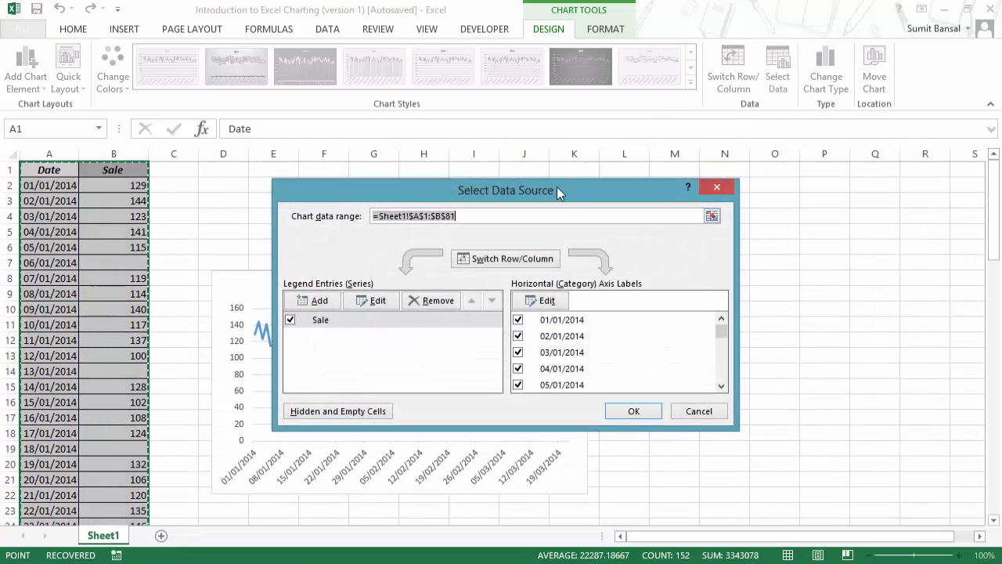
{"action": "left_click_drag", "start_coordinate": [556, 187], "coordinate": [860, 31]}
{"action": "left_click", "coordinate": [644, 257]}
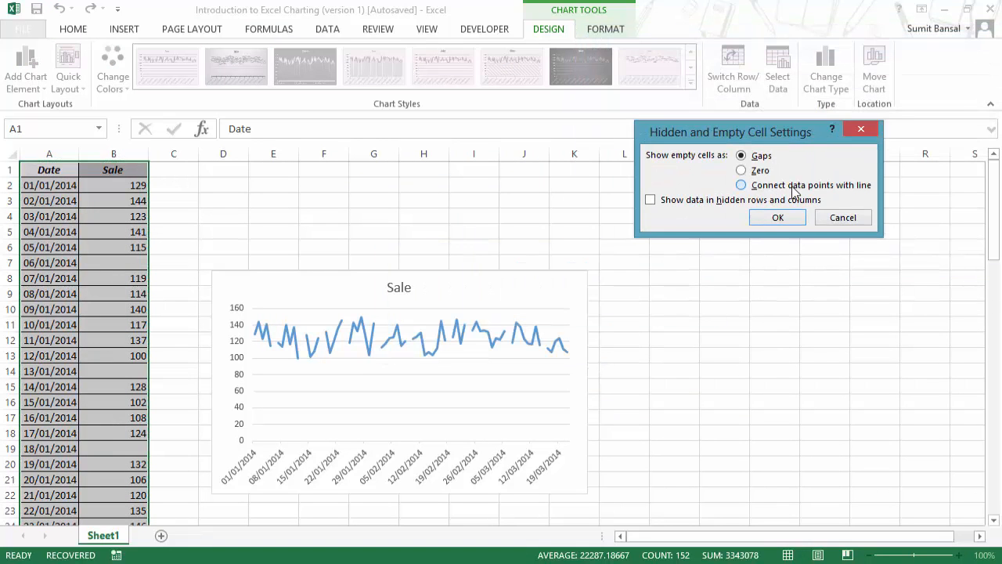
{"action": "left_click", "coordinate": [795, 185]}
{"action": "left_click", "coordinate": [779, 219]}
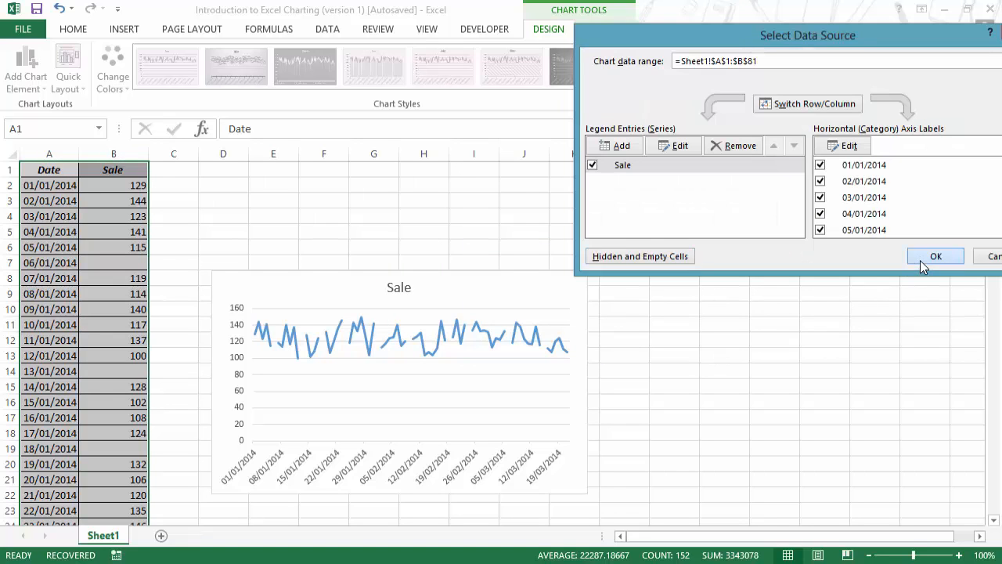
{"action": "left_click", "coordinate": [920, 260]}
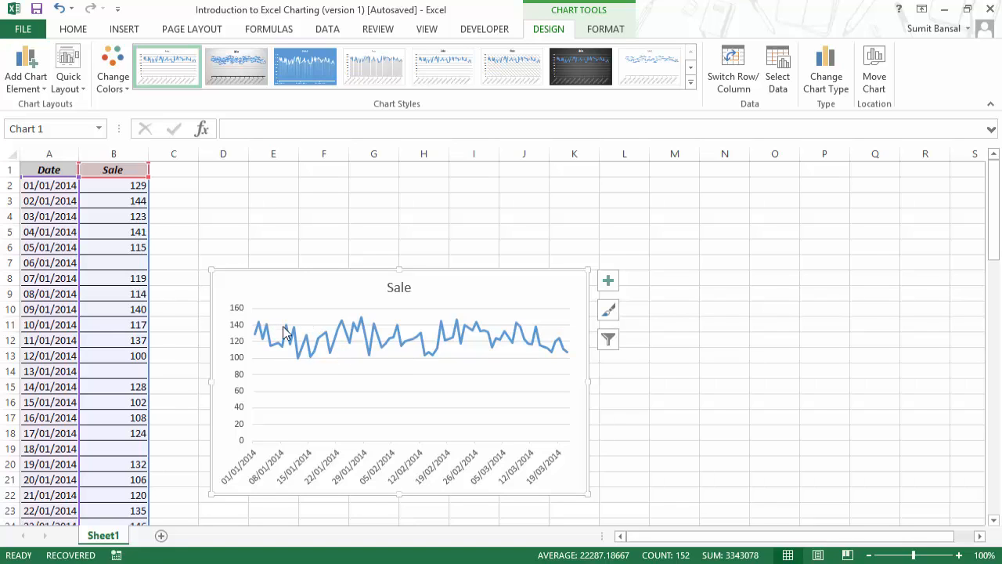
{"action": "mouse_move", "coordinate": [286, 332]}
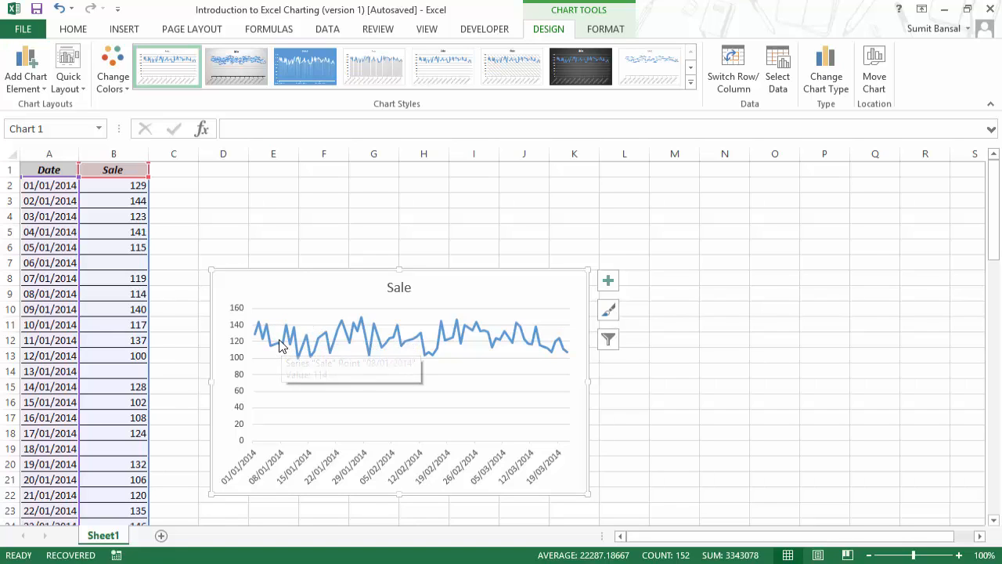
{"action": "mouse_move", "coordinate": [273, 352]}
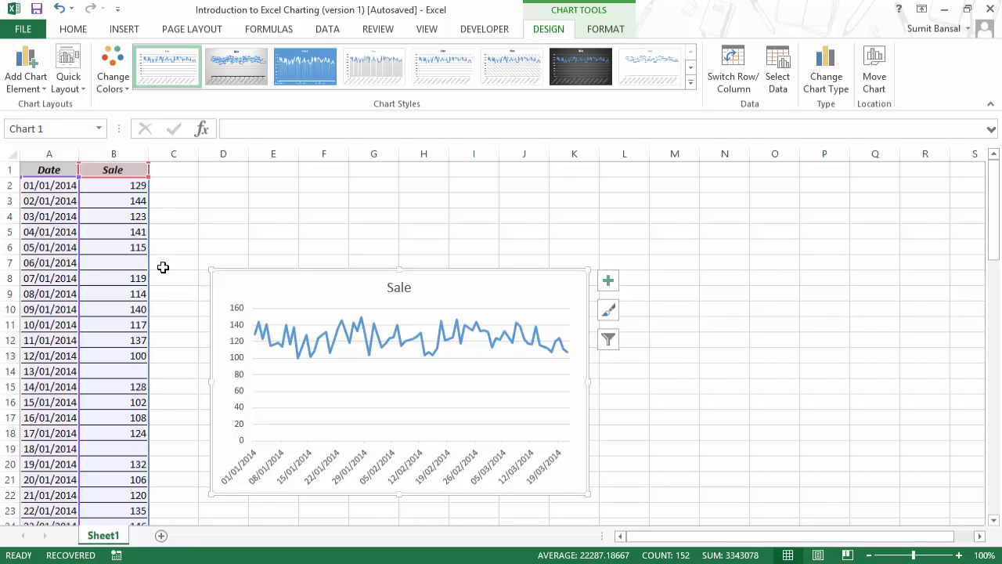
Set the Sale chart to show empty cells as zero.
{"action": "left_click", "coordinate": [779, 82]}
{"action": "left_click", "coordinate": [619, 260]}
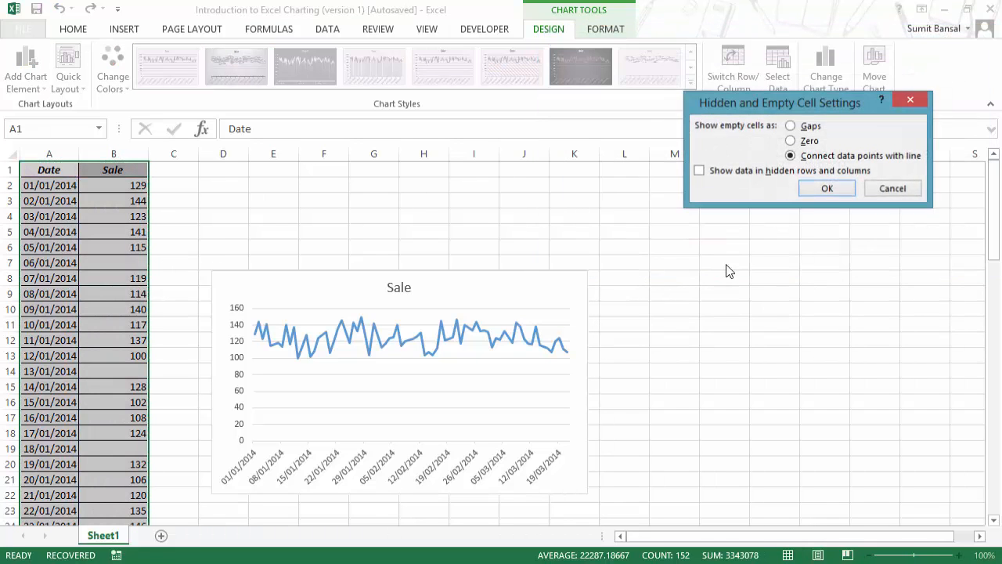
{"action": "left_click", "coordinate": [806, 142]}
{"action": "left_click", "coordinate": [830, 190]}
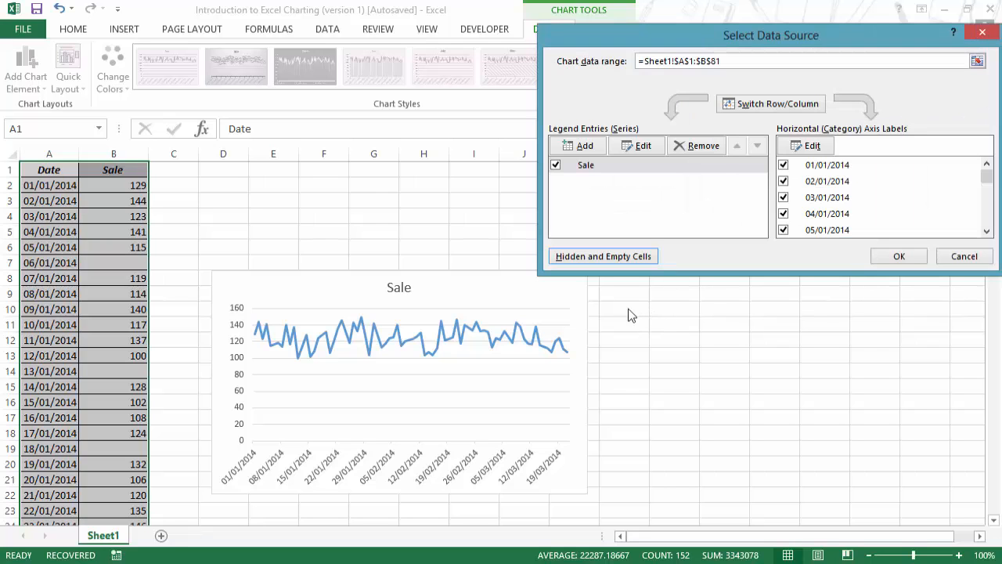
{"action": "left_click", "coordinate": [900, 257]}
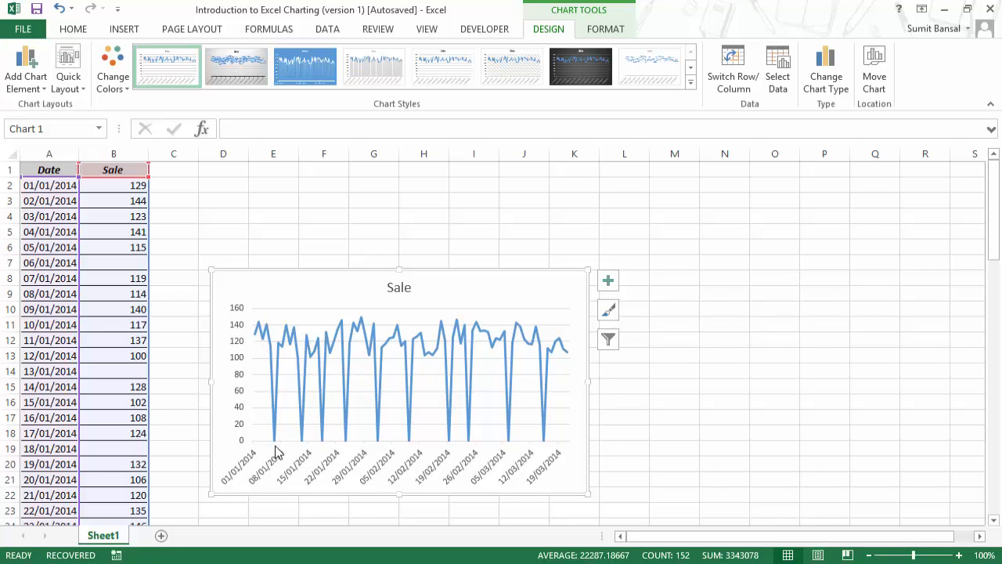
{"action": "mouse_move", "coordinate": [277, 443]}
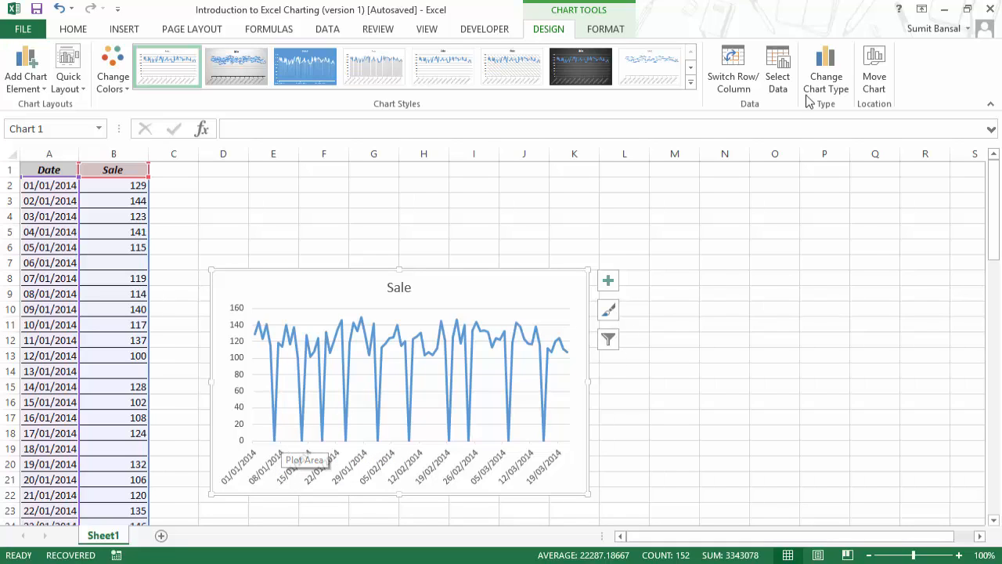
{"action": "left_click", "coordinate": [775, 67]}
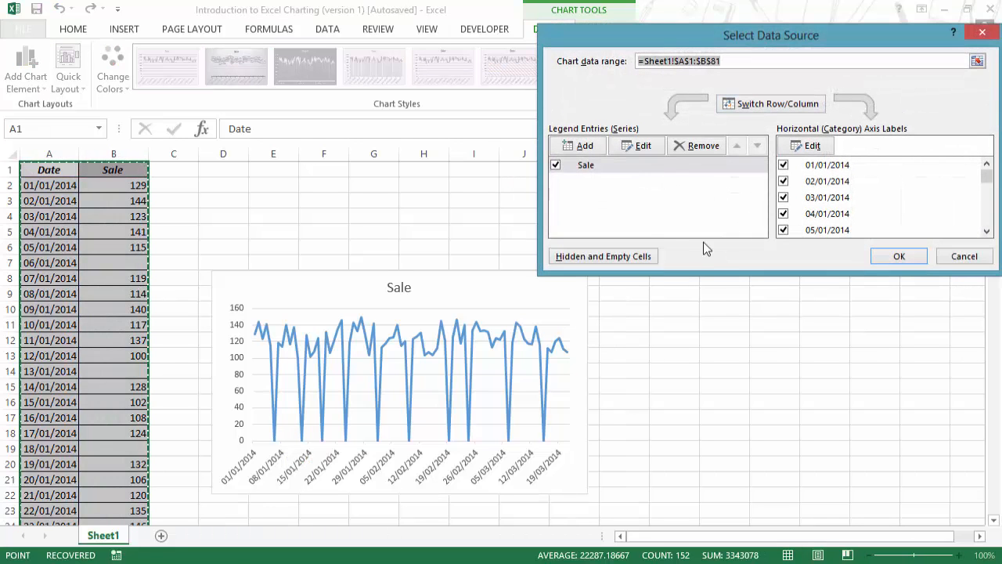
{"action": "left_click", "coordinate": [650, 257]}
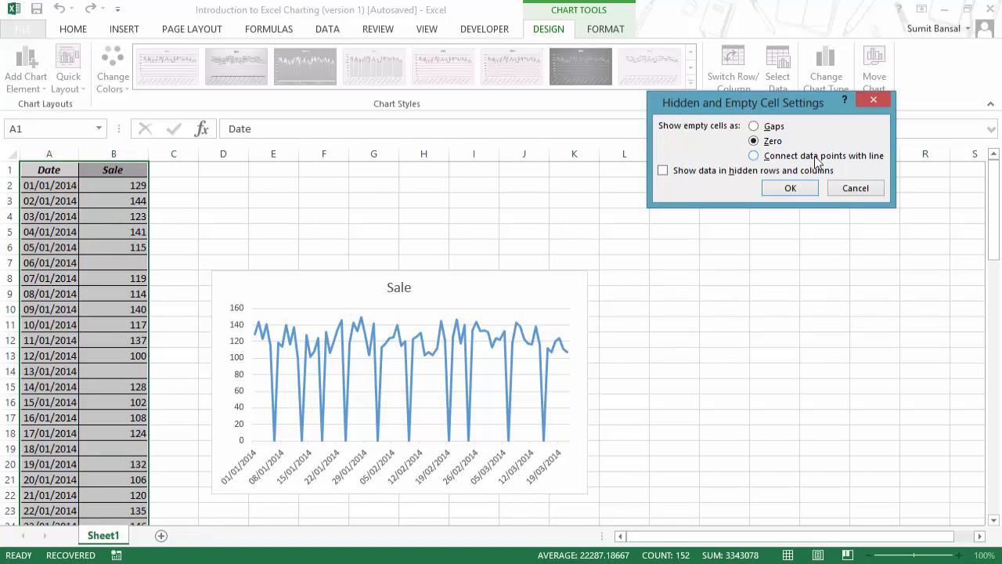
{"action": "left_click", "coordinate": [794, 160]}
{"action": "left_click", "coordinate": [863, 189]}
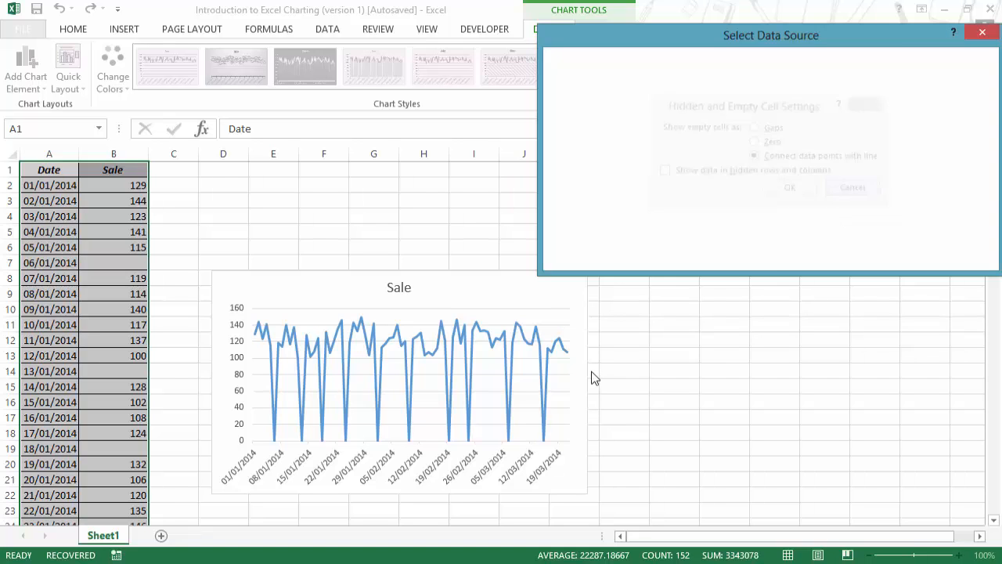
{"action": "left_click", "coordinate": [948, 258]}
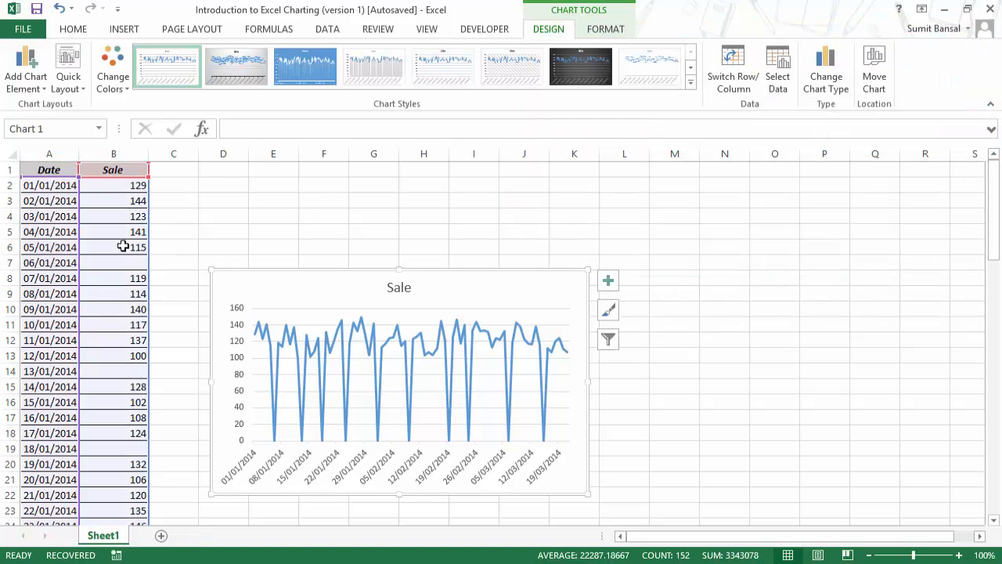
Hide rows 24 through 31 of the Sale data, covering 23/01/2014 to 30/01/2014.
{"action": "scroll", "coordinate": [66, 384], "scroll_direction": "down", "scroll_amount": 3}
{"action": "left_click_drag", "start_coordinate": [34, 384], "coordinate": [33, 514]}
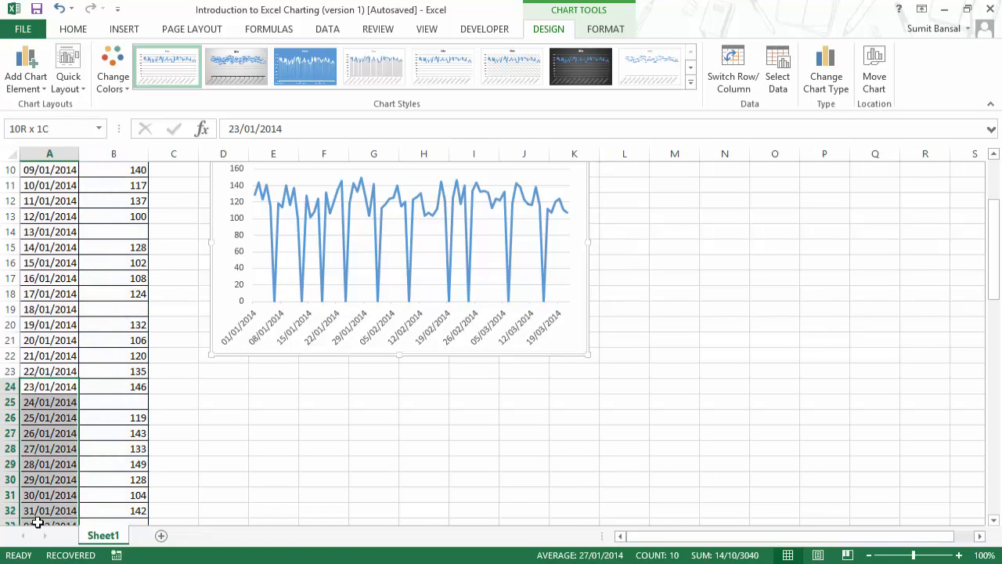
{"action": "left_click_drag", "start_coordinate": [7, 384], "coordinate": [6, 494]}
{"action": "right_click", "coordinate": [7, 463]}
{"action": "left_click", "coordinate": [50, 431]}
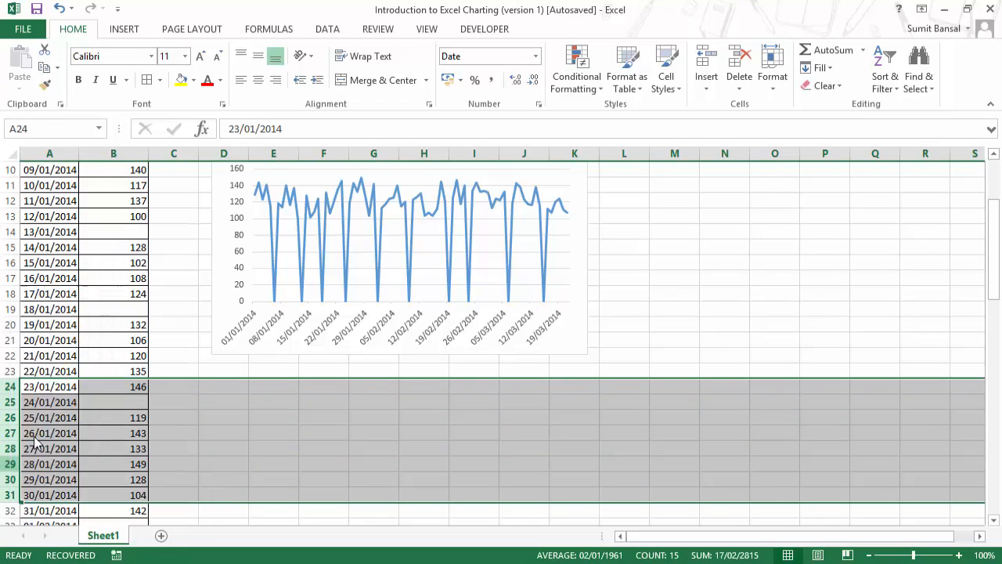
Set the Sale chart to show data in hidden rows and columns and to connect data points with a line across empty cells.
{"action": "scroll", "coordinate": [354, 335], "scroll_direction": "up", "scroll_amount": 2}
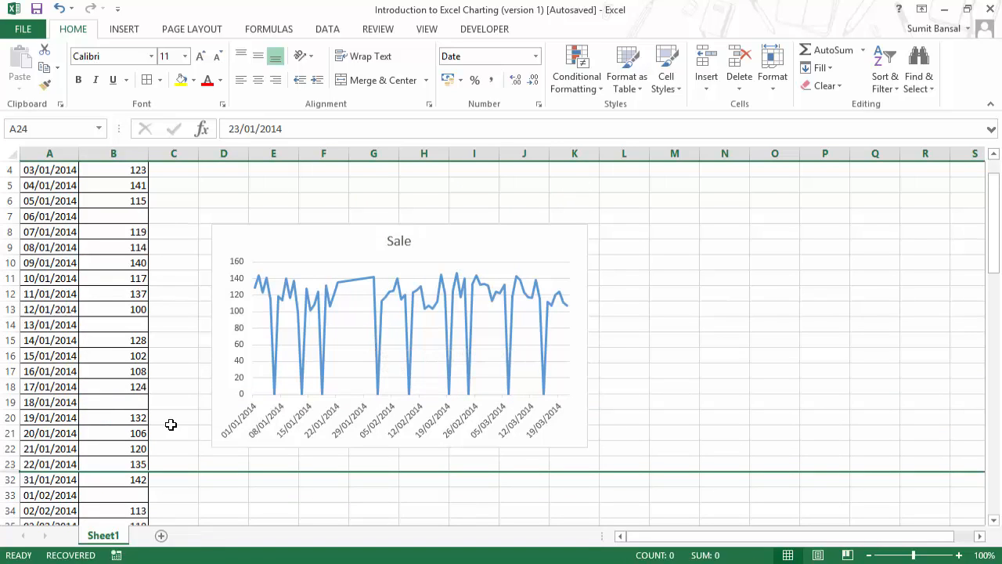
{"action": "left_click", "coordinate": [426, 267]}
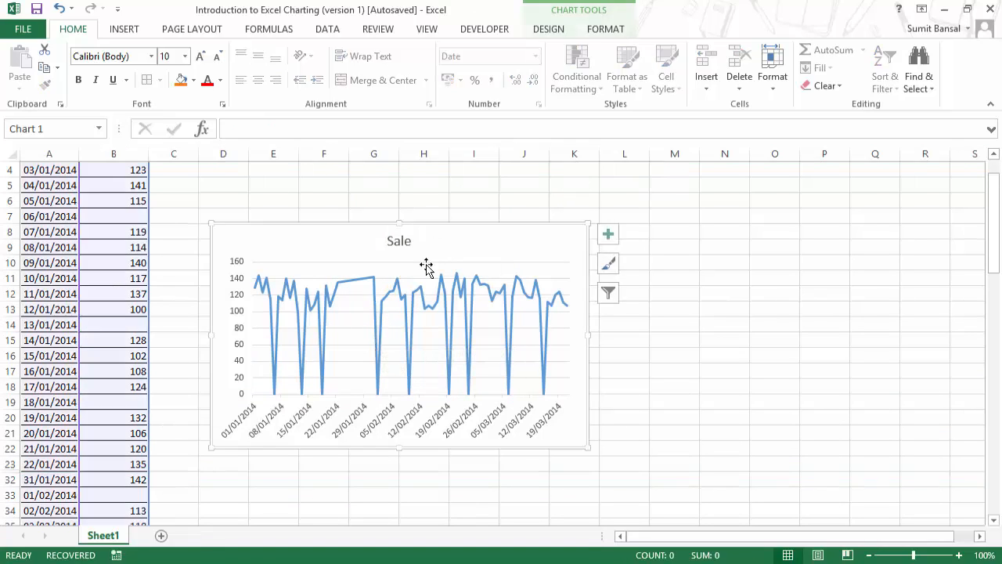
{"action": "left_click", "coordinate": [548, 28]}
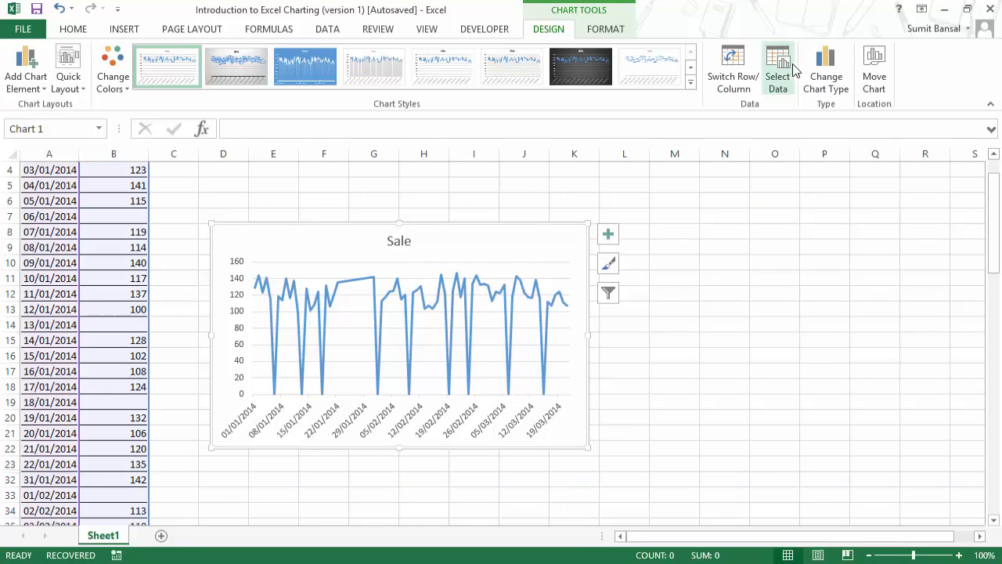
{"action": "left_click", "coordinate": [779, 72]}
{"action": "left_click", "coordinate": [626, 257]}
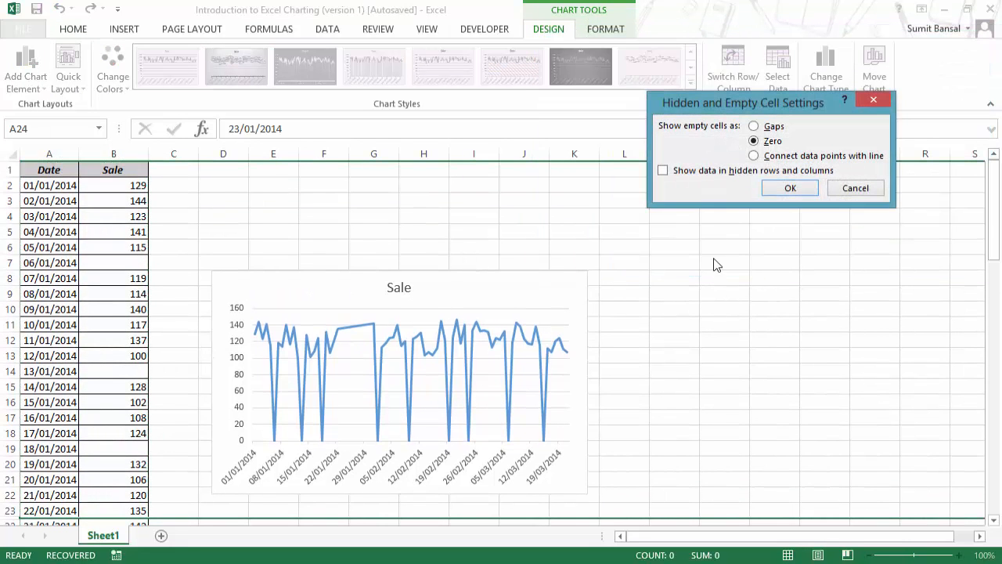
{"action": "left_click", "coordinate": [664, 171]}
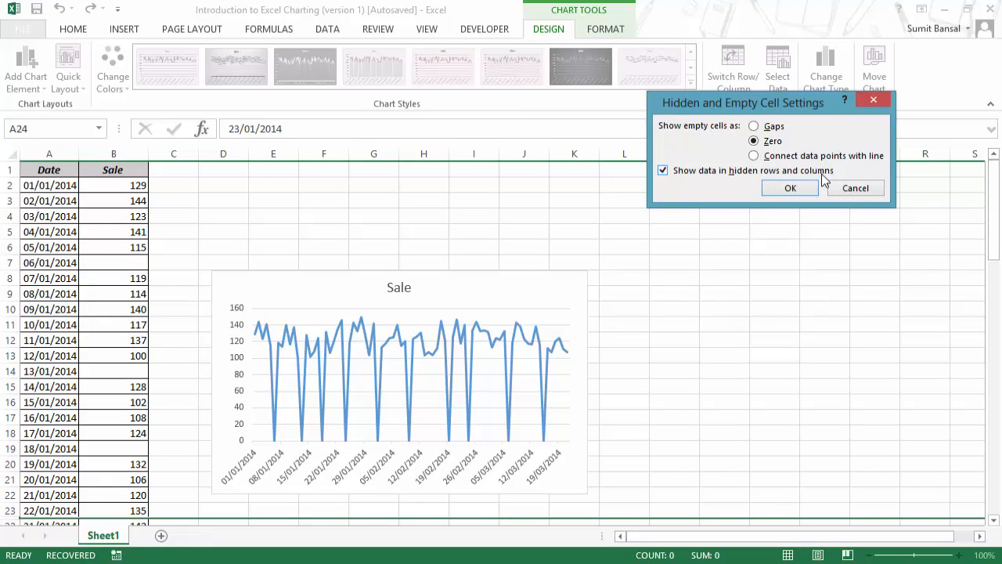
{"action": "left_click", "coordinate": [757, 156]}
{"action": "left_click", "coordinate": [789, 190]}
{"action": "left_click", "coordinate": [910, 256]}
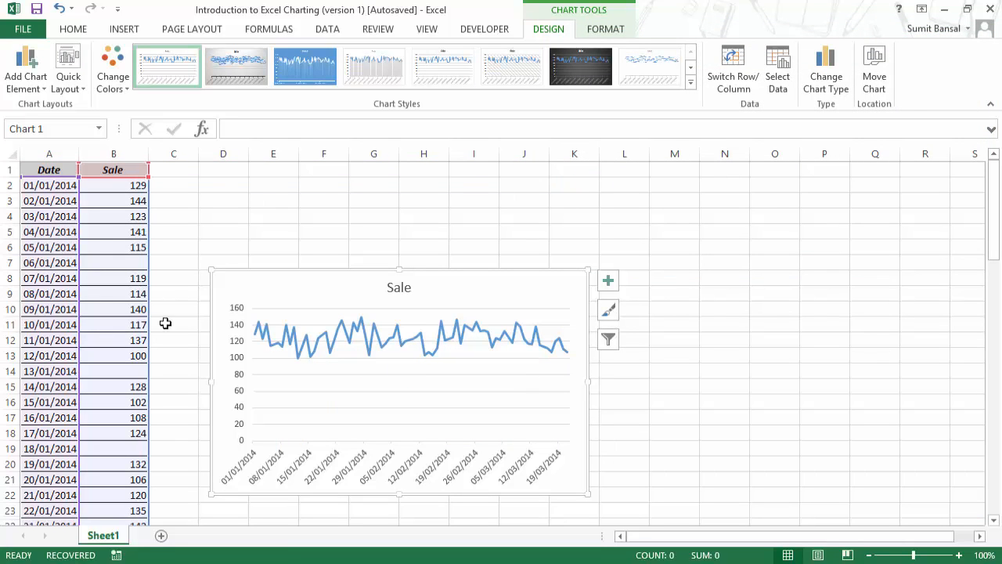